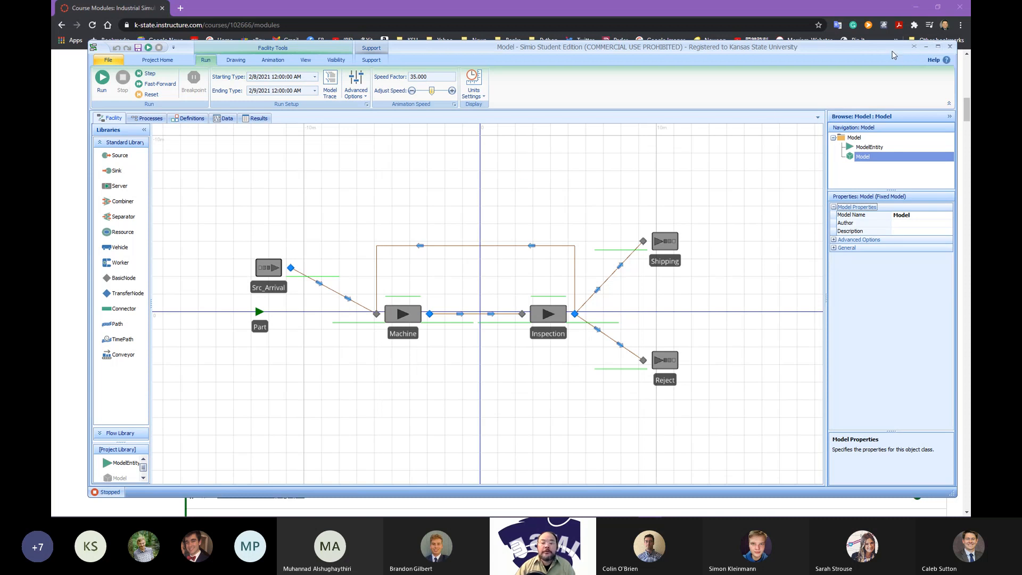
# Reposition the Simio model window over the browser and maximize it
pyautogui.moveTo(895, 54); pyautogui.dragTo(885, 354)
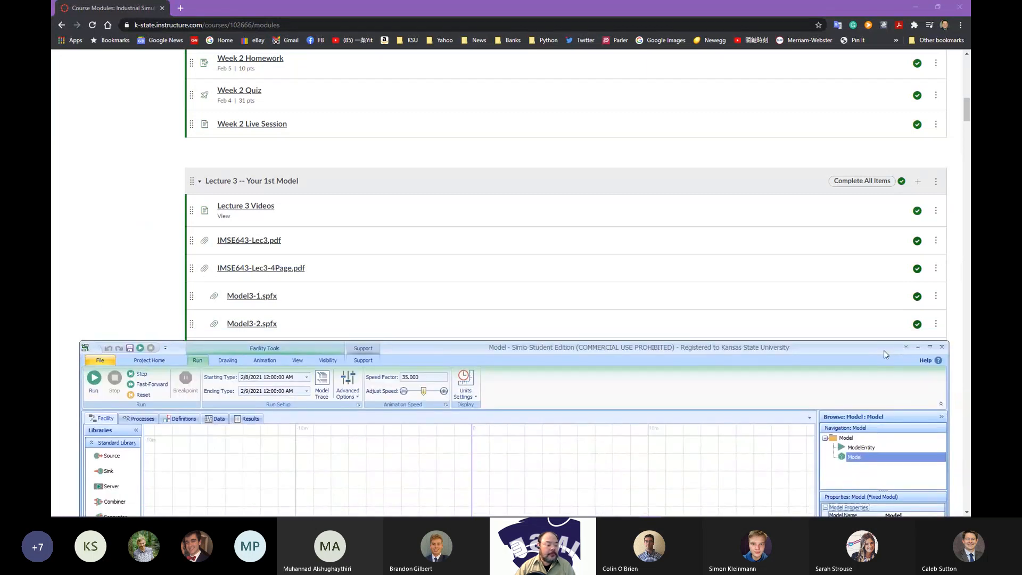
pyautogui.moveTo(885, 354); pyautogui.dragTo(881, 27)
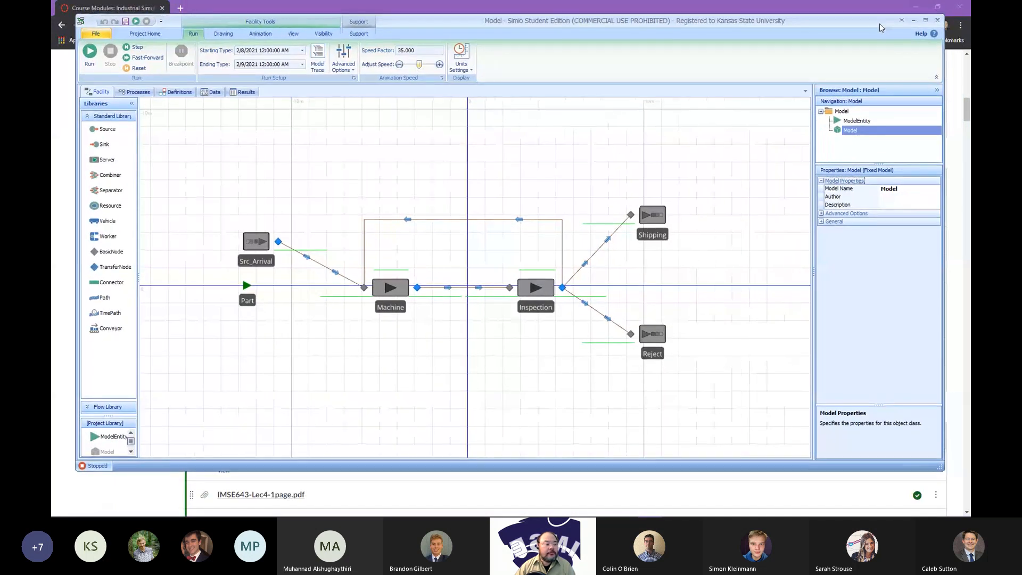
pyautogui.click(925, 21)
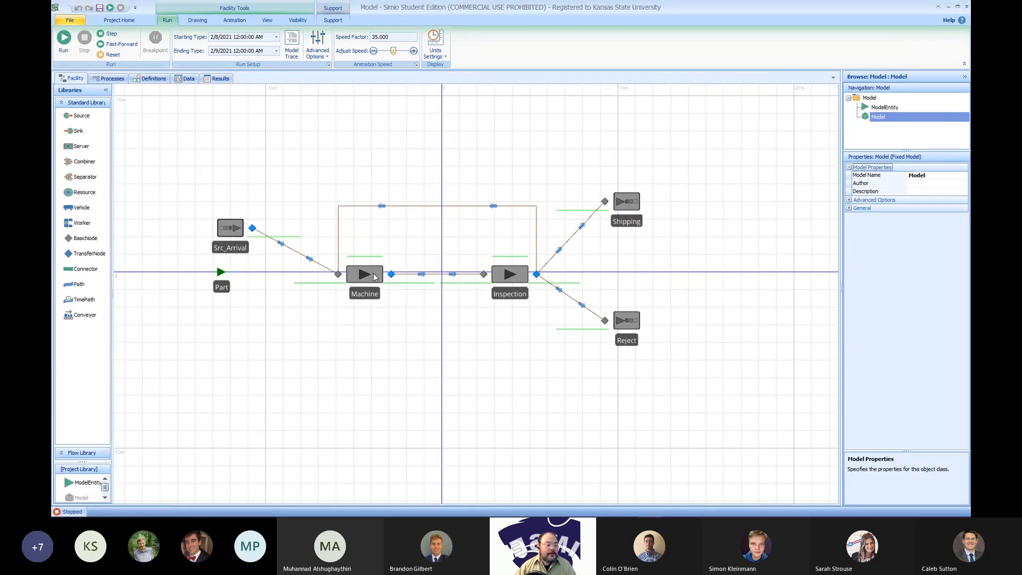
# View the Part entity's symbols, and open the Before Exiting state assignments of Src_Arrival
pyautogui.click(225, 288)
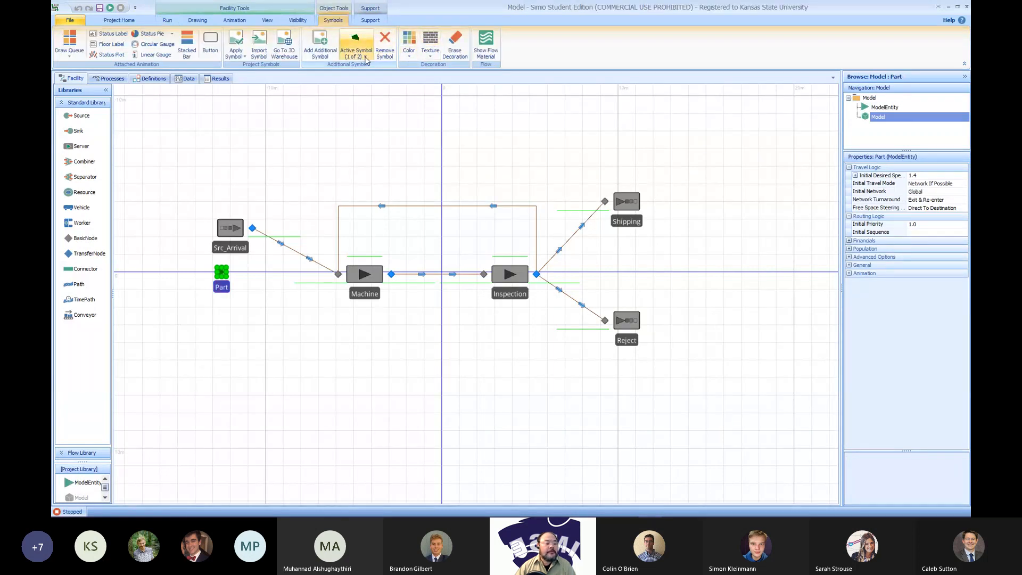
pyautogui.click(365, 58)
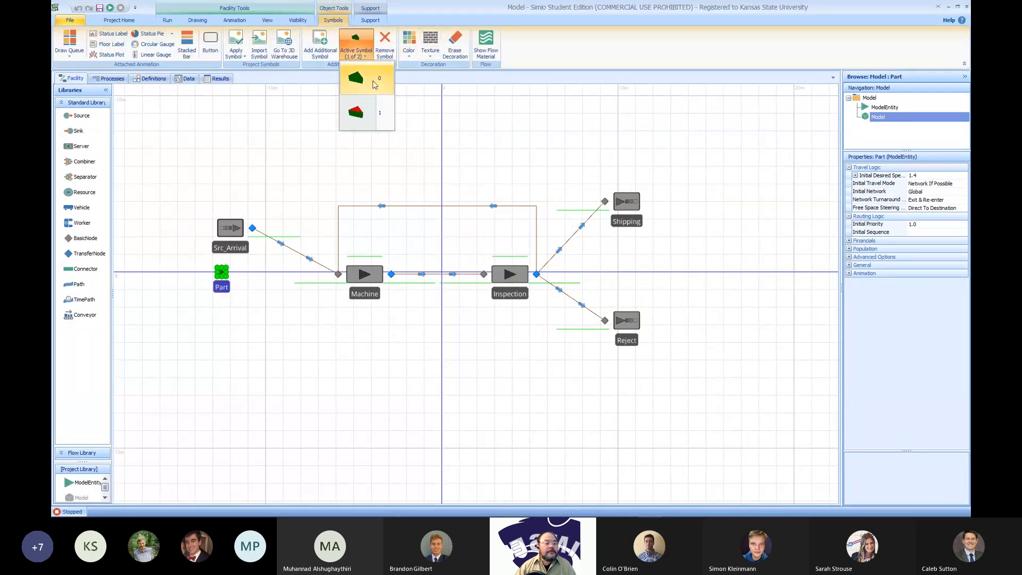
pyautogui.click(239, 230)
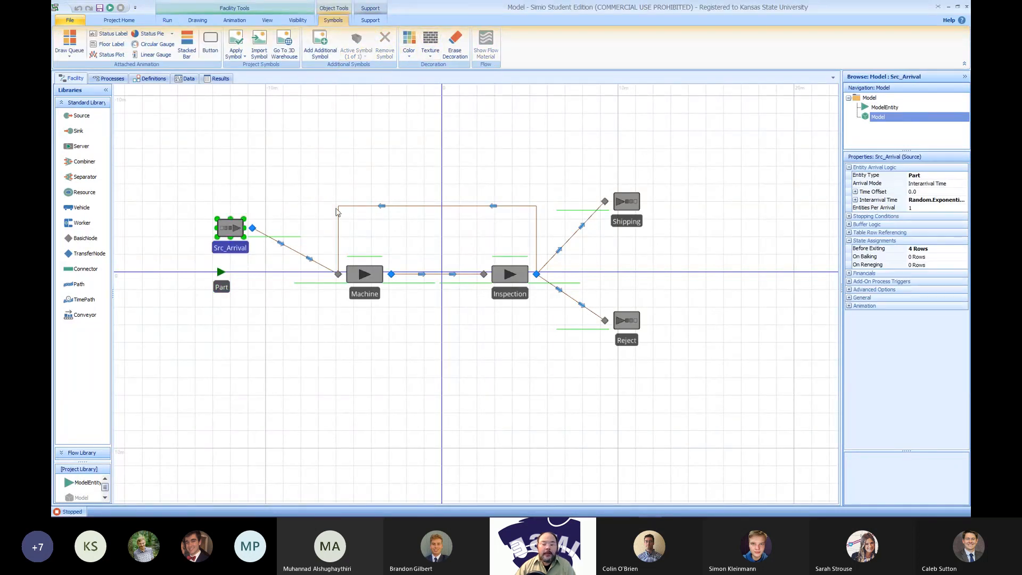
pyautogui.click(965, 253)
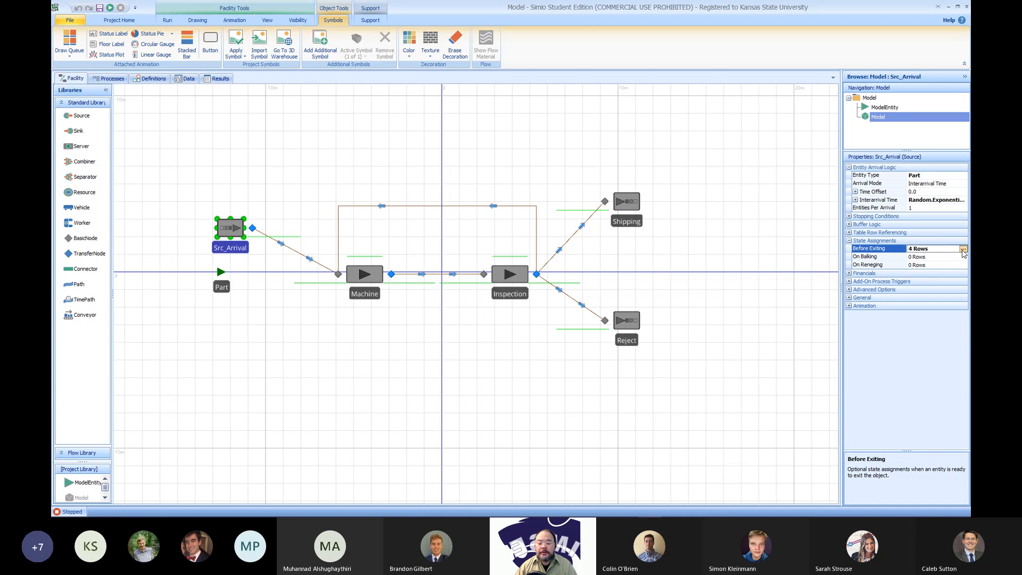
pyautogui.click(964, 249)
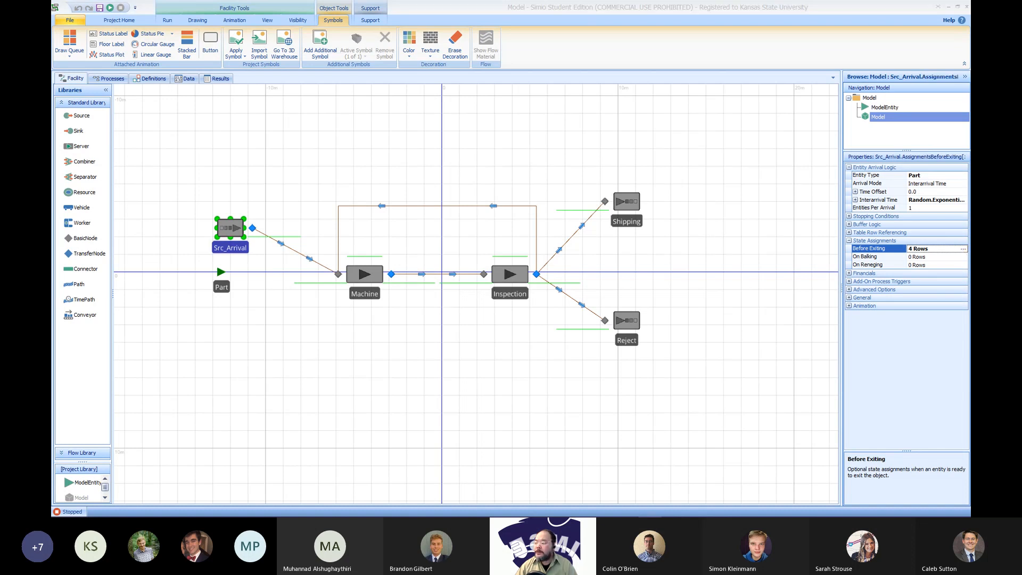
pyautogui.moveTo(825, 271); pyautogui.dragTo(421, 266)
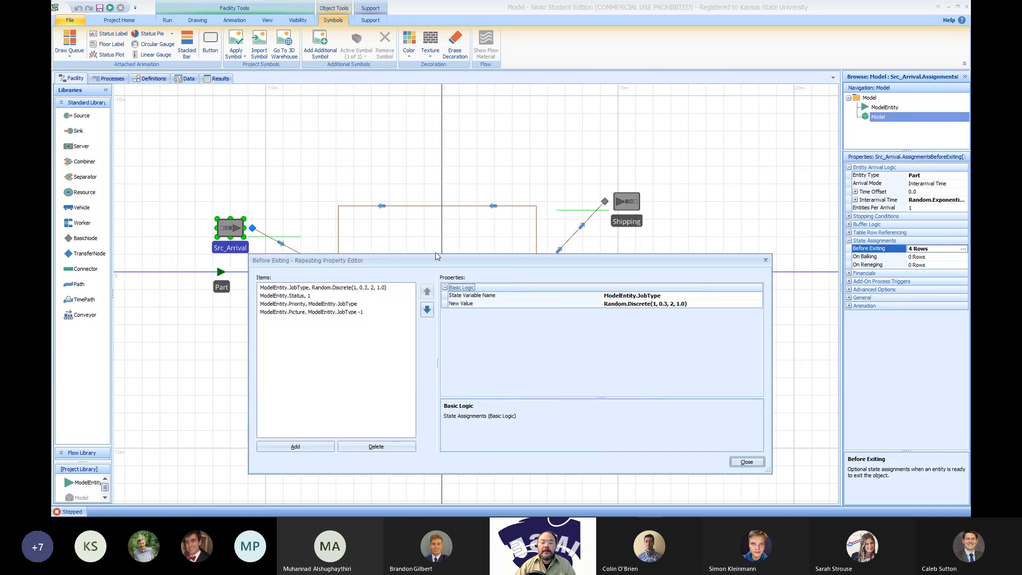
# Review the JobType, Status, Priority and Picture assignments one by one, and close the editor
pyautogui.click(358, 290)
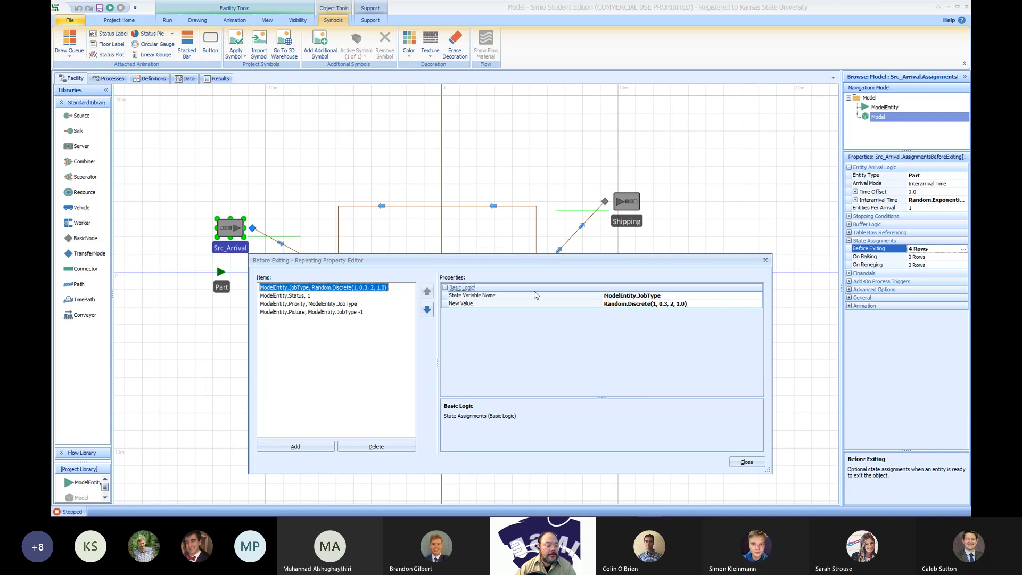
pyautogui.click(304, 297)
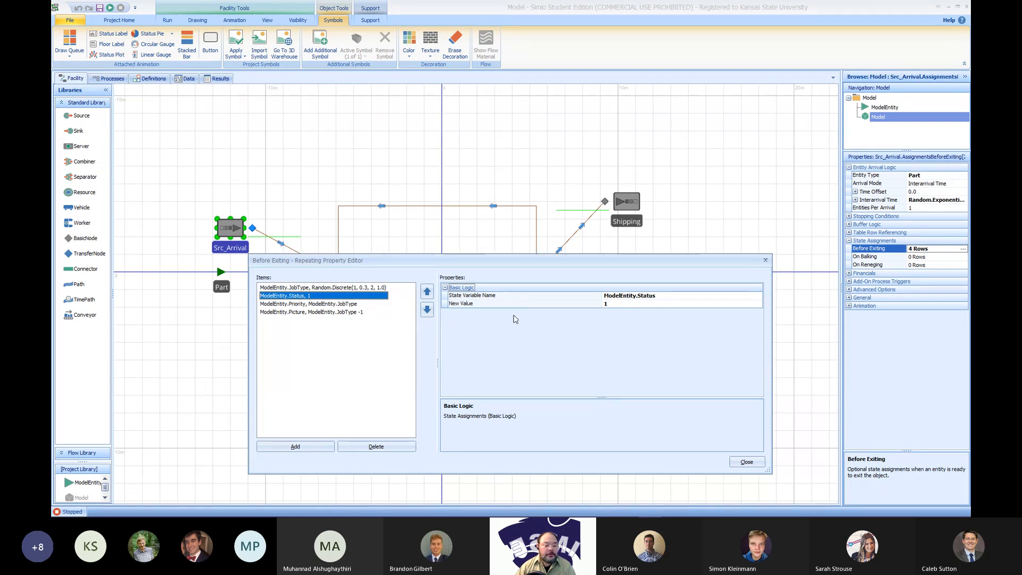
pyautogui.click(336, 306)
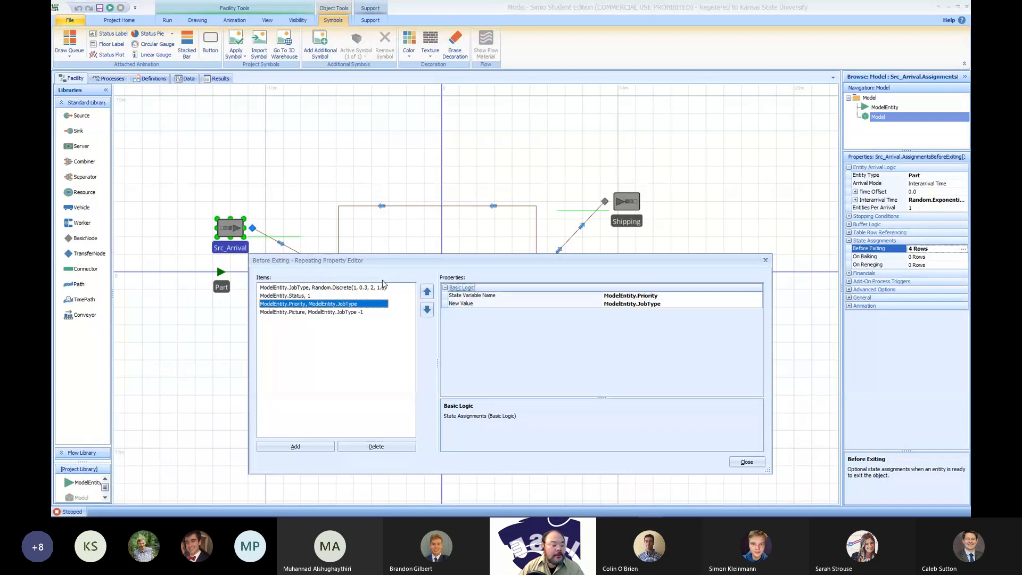
pyautogui.click(373, 313)
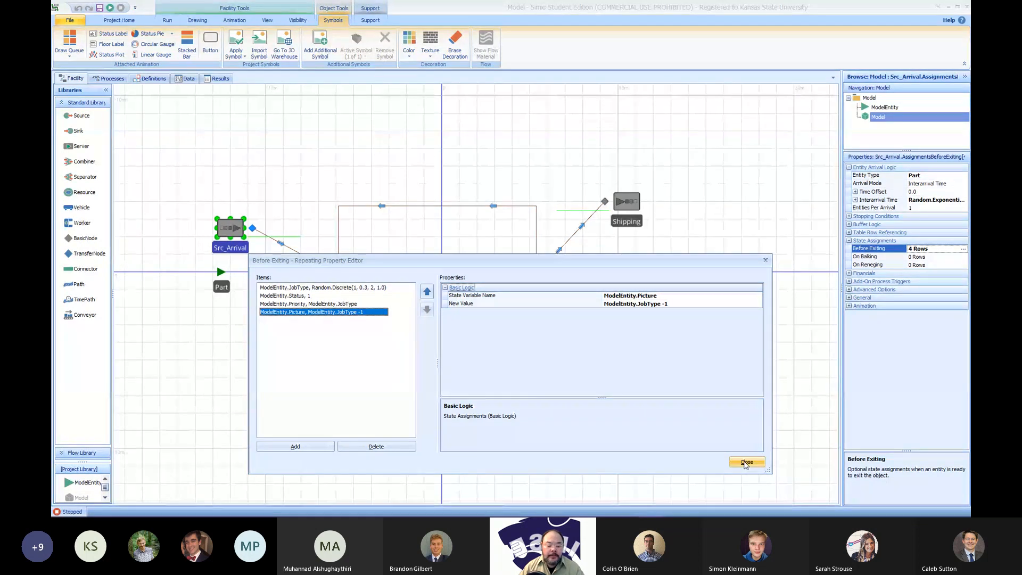
pyautogui.click(746, 463)
# Compare the Part entity's numbered symbols with the ModelEntity.Picture assignment made before exiting Src_Arrival
pyautogui.click(224, 273)
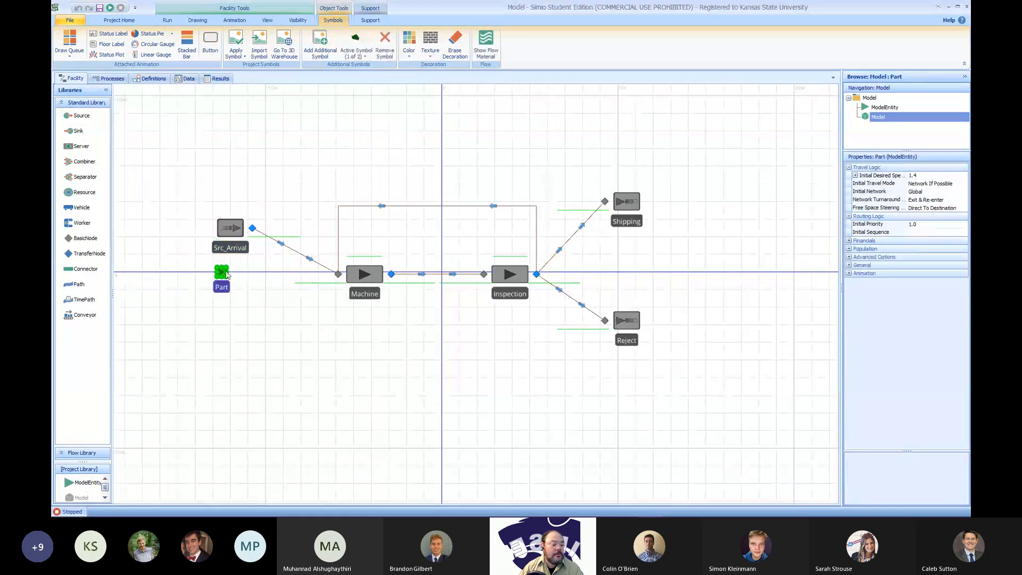
pyautogui.click(357, 46)
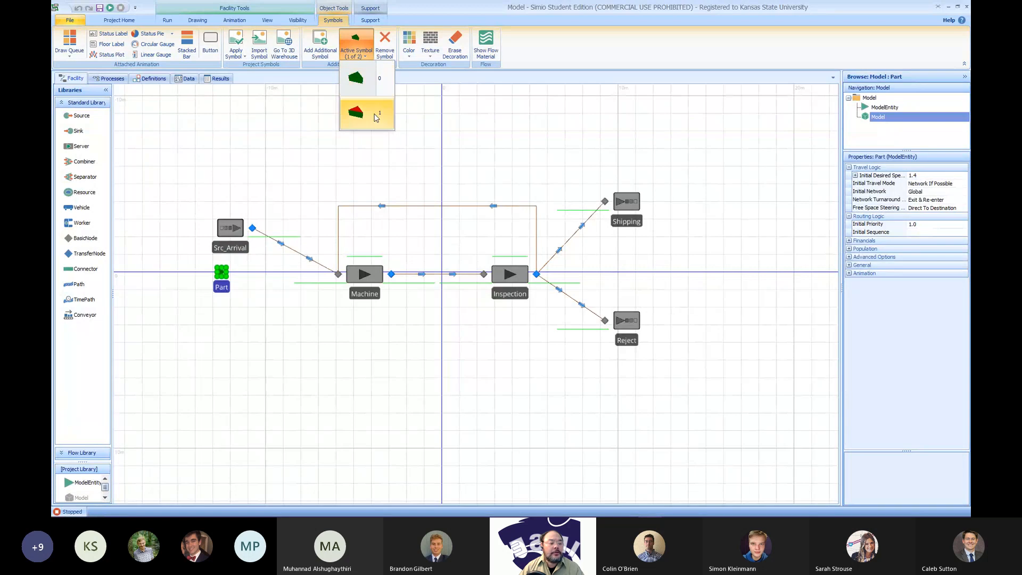
pyautogui.click(243, 231)
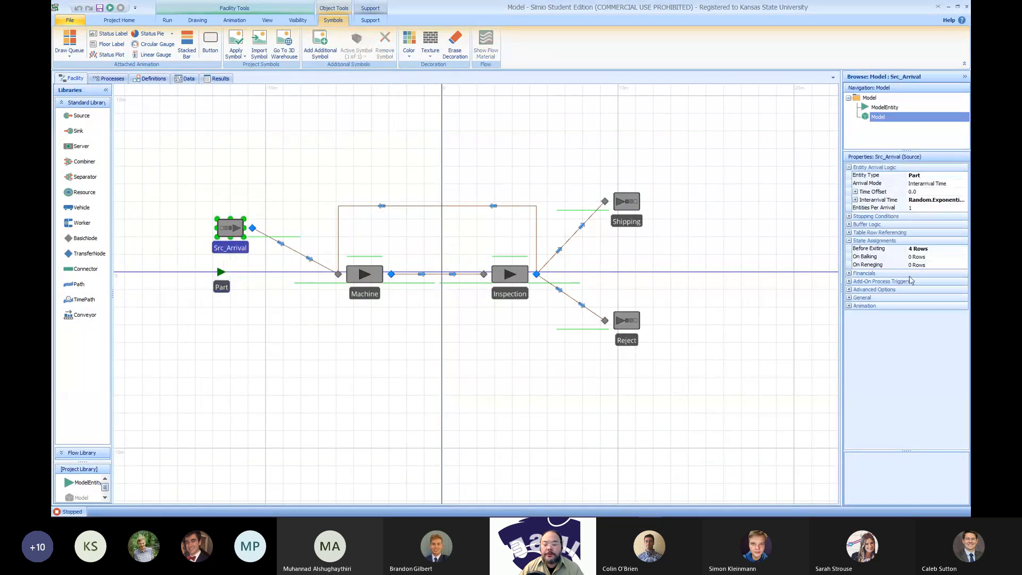
pyautogui.click(937, 249)
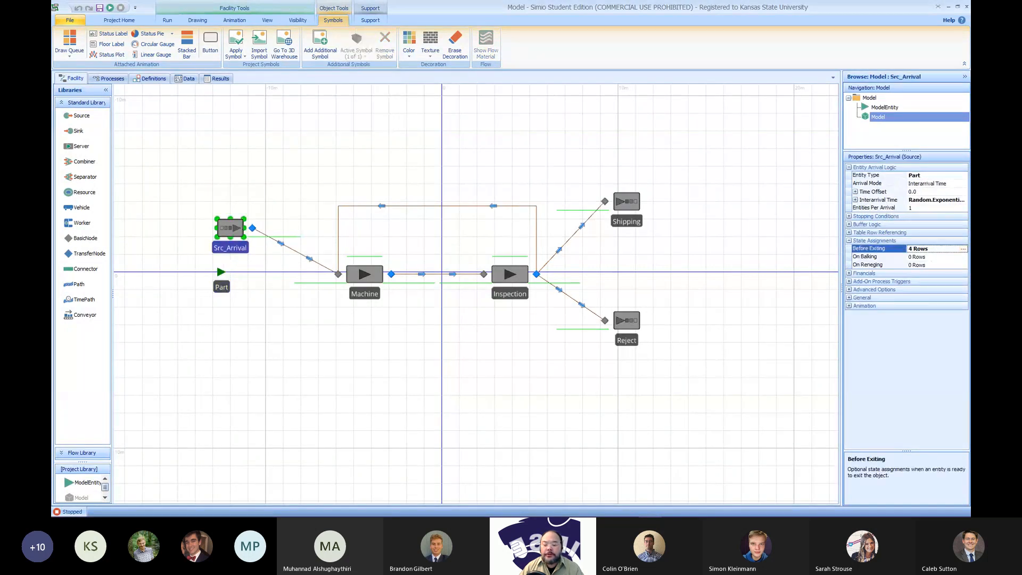
pyautogui.click(964, 249)
pyautogui.click(368, 312)
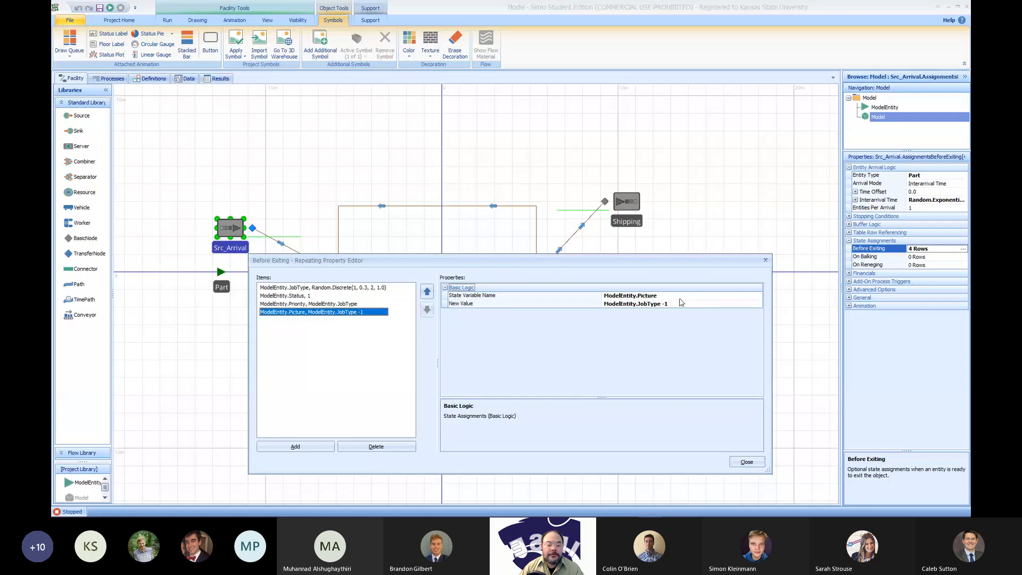
pyautogui.click(746, 462)
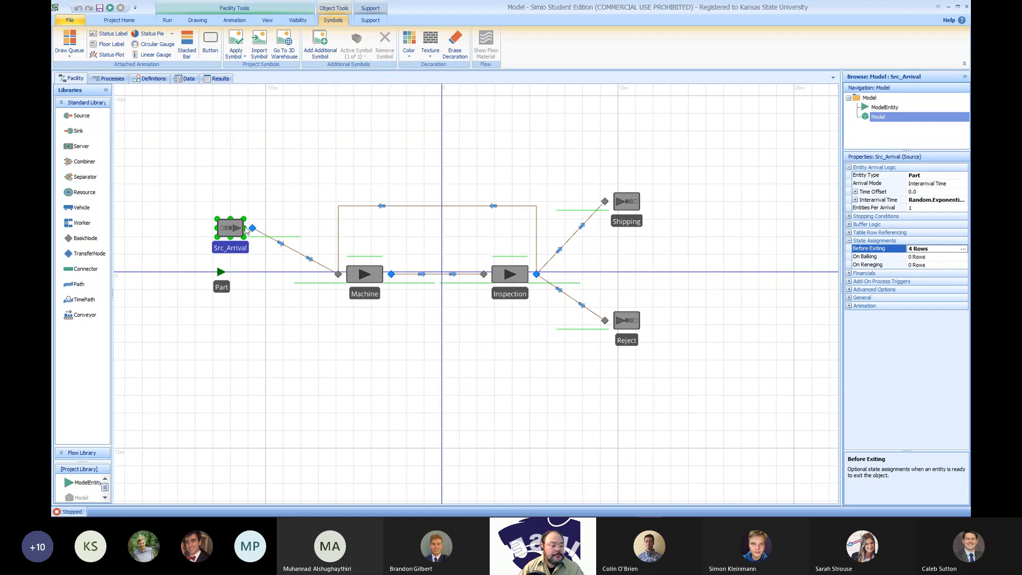
# Check the process logic of the Machine and Inspection servers, widening the properties area for readability
pyautogui.click(358, 275)
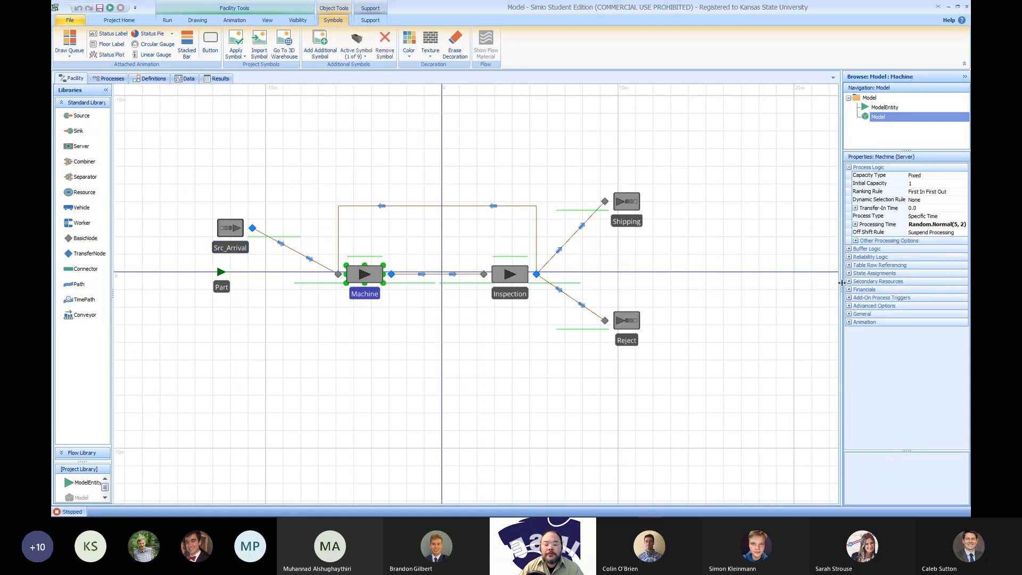
pyautogui.moveTo(842, 286); pyautogui.dragTo(756, 286)
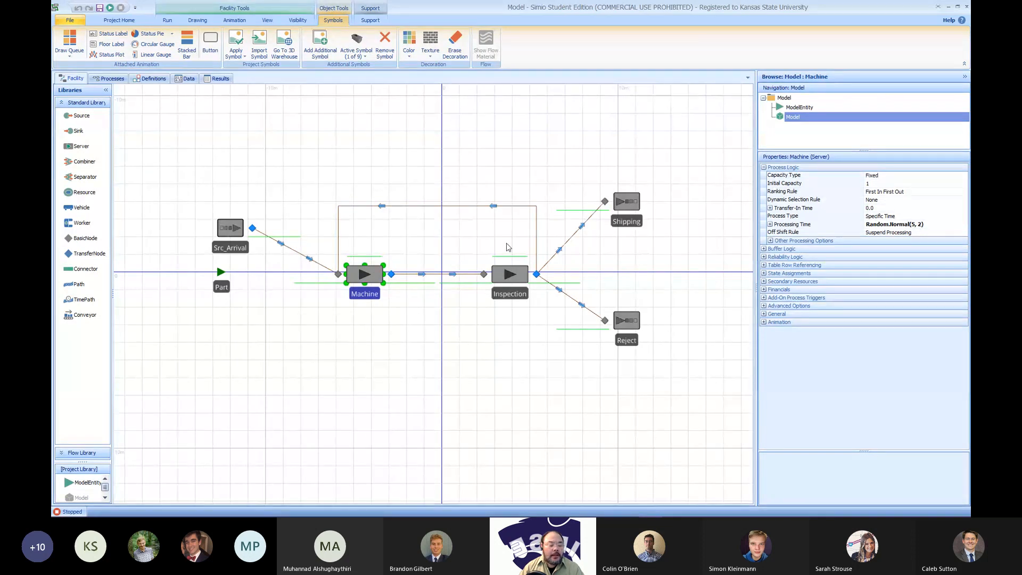
pyautogui.click(508, 278)
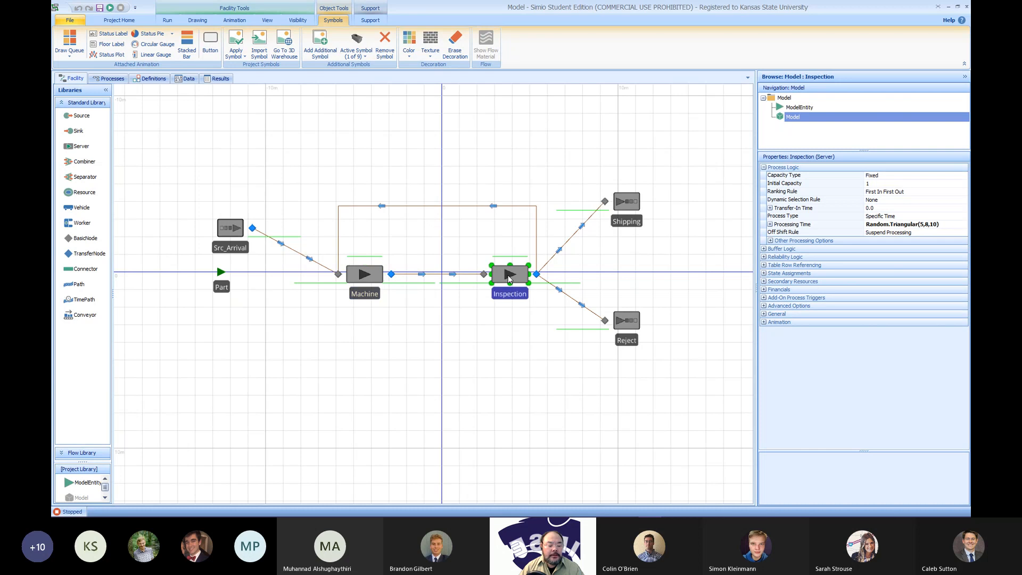
# Check the selection weights of the paths from Inspection to Shipping, to Reject and back to Machine
pyautogui.click(552, 259)
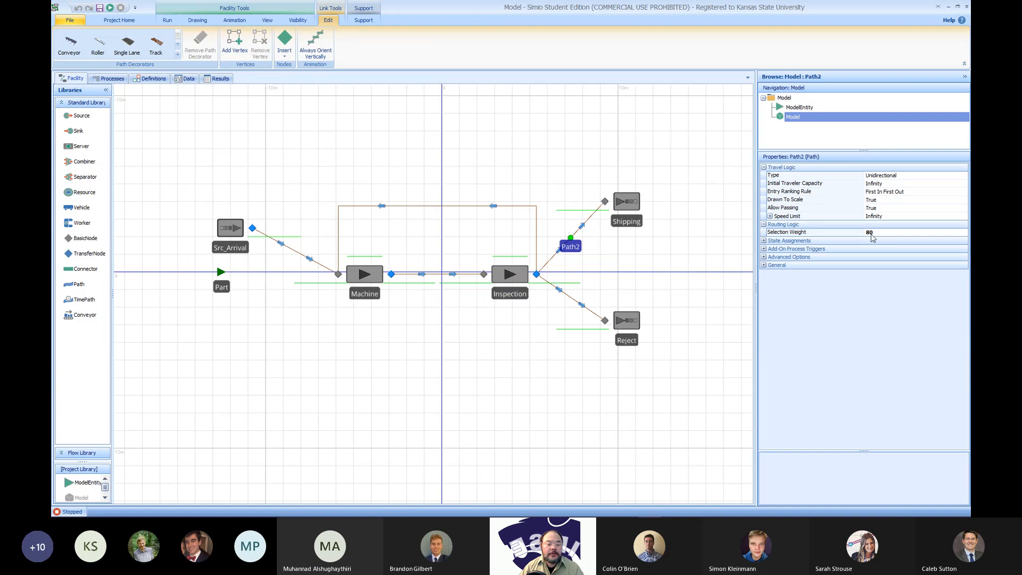
pyautogui.click(569, 296)
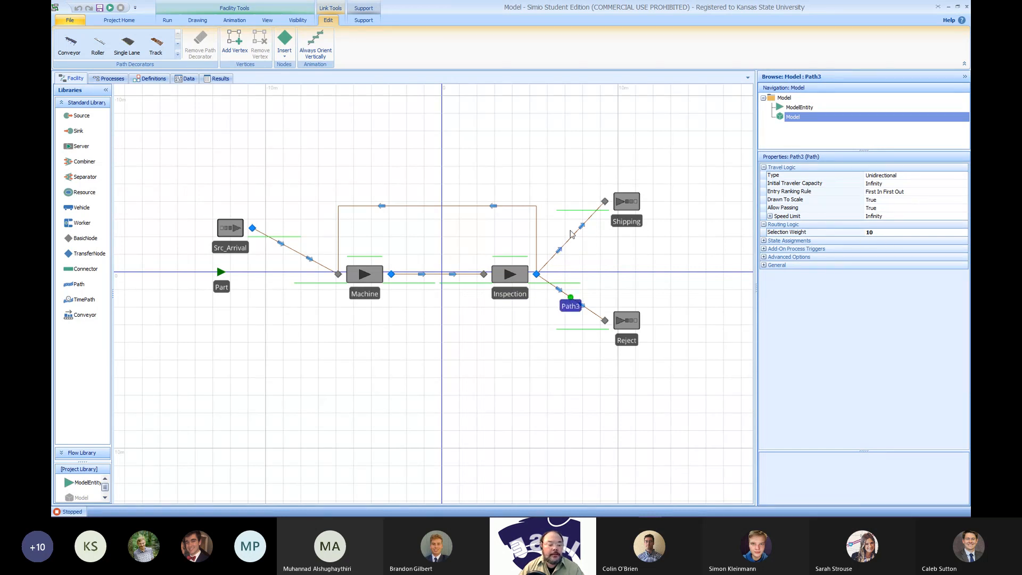
pyautogui.click(536, 239)
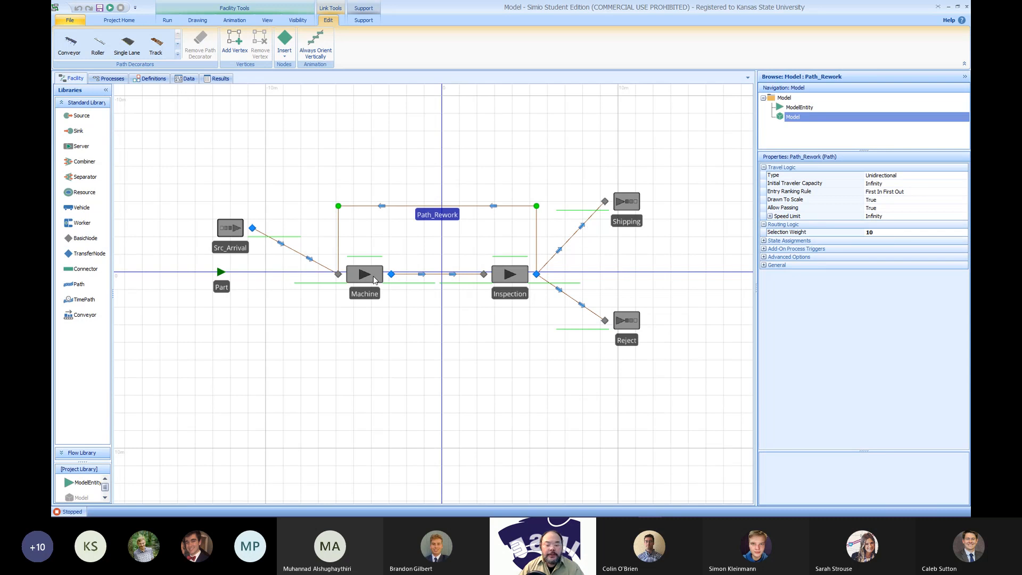
pyautogui.click(883, 236)
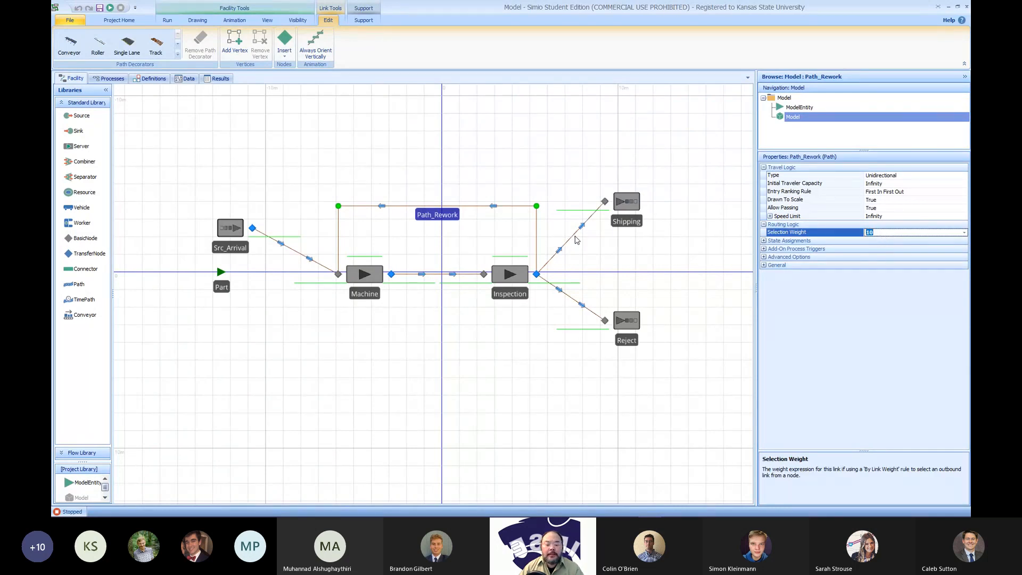
pyautogui.click(577, 239)
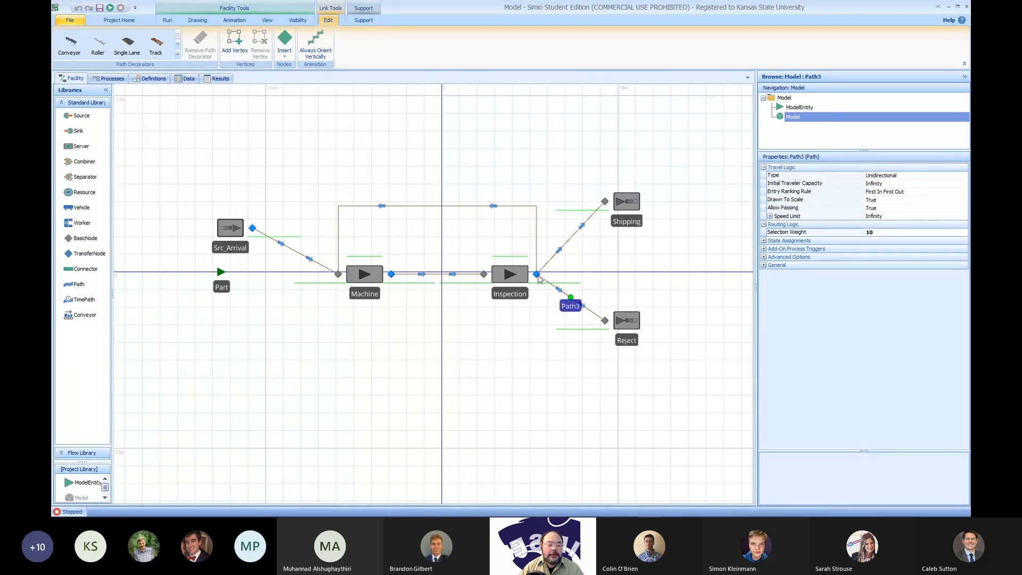
# Set the Outbound Link Rule of Inspection's output node to By Link Weight
pyautogui.click(537, 275)
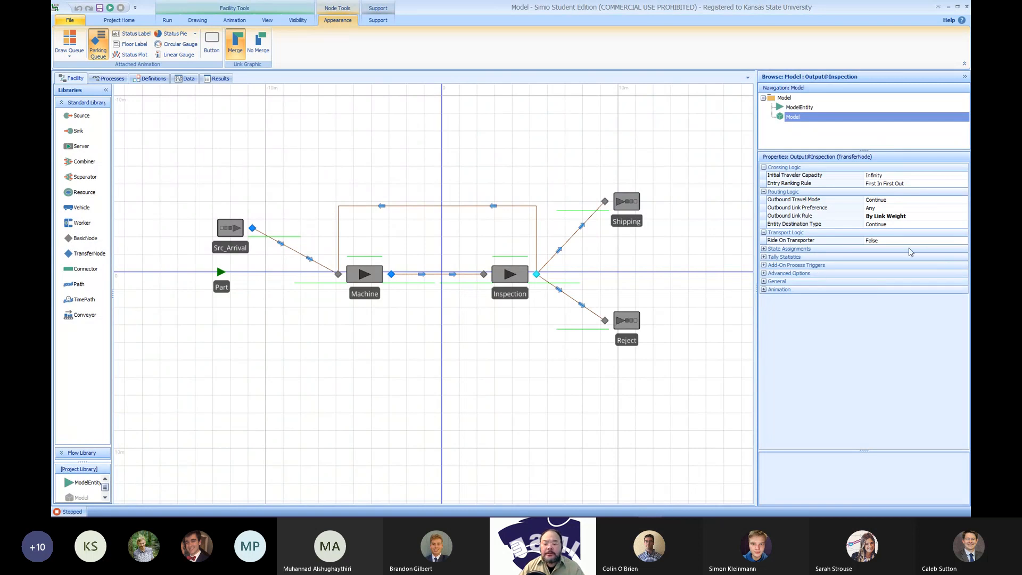
pyautogui.click(961, 218)
pyautogui.click(964, 217)
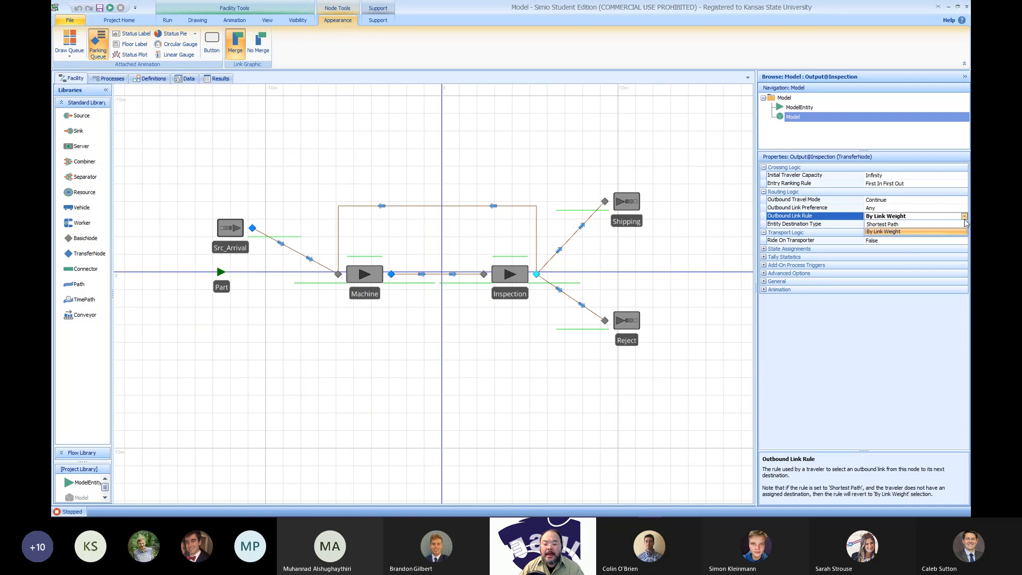
pyautogui.click(921, 232)
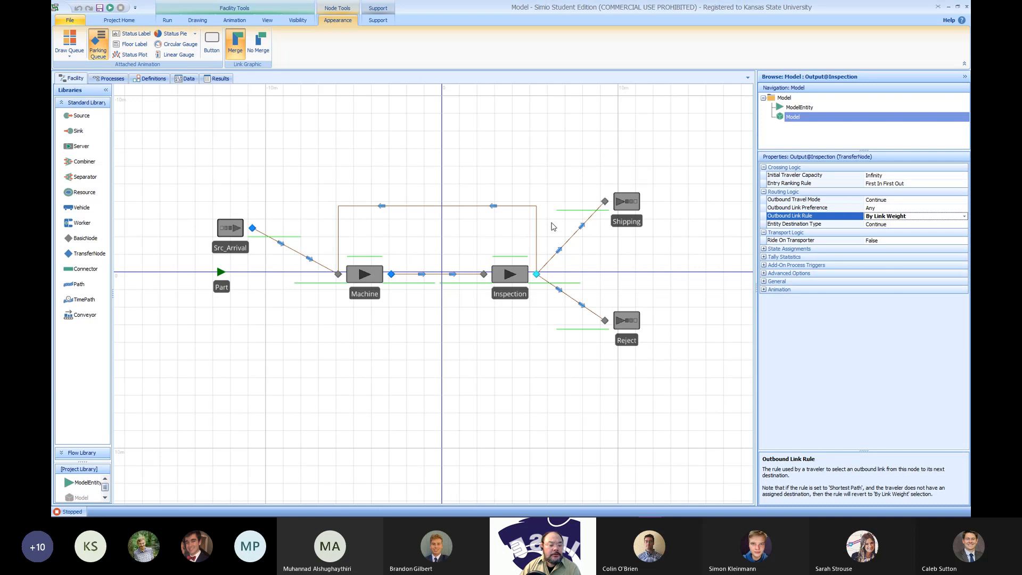
# Add a new data table to the model's data and name it PTable
pyautogui.click(378, 271)
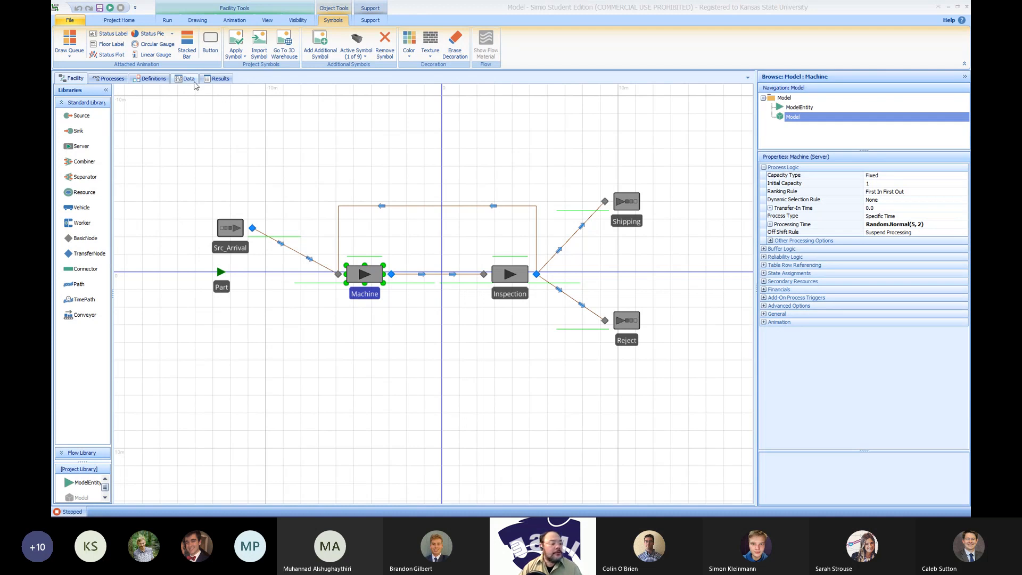
pyautogui.click(194, 81)
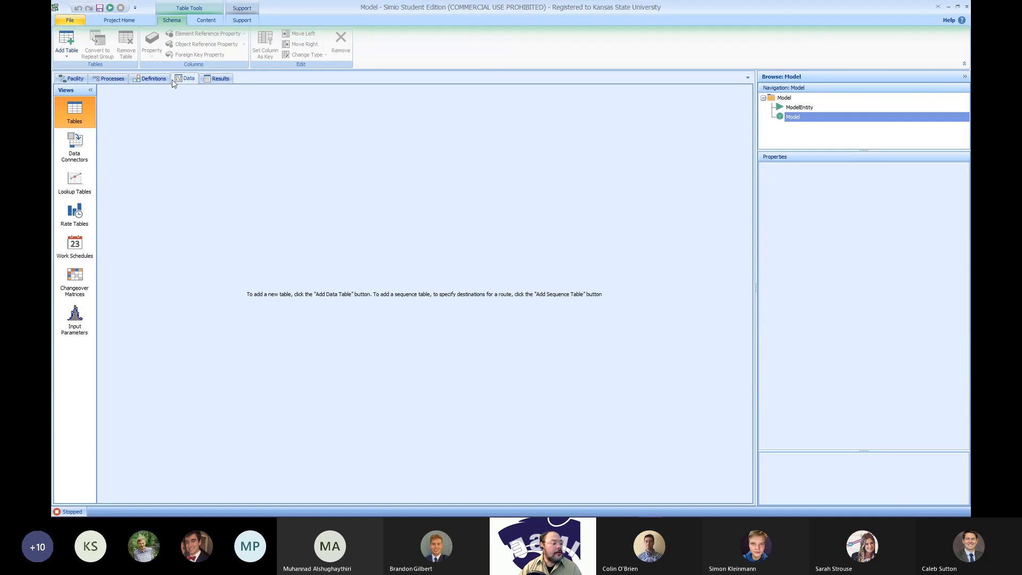
pyautogui.click(66, 53)
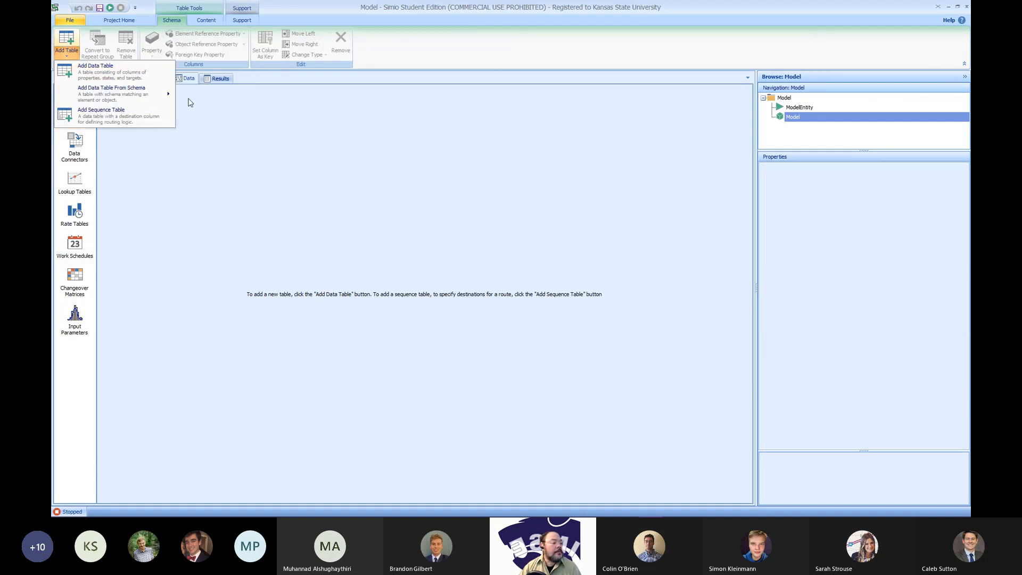
pyautogui.click(74, 45)
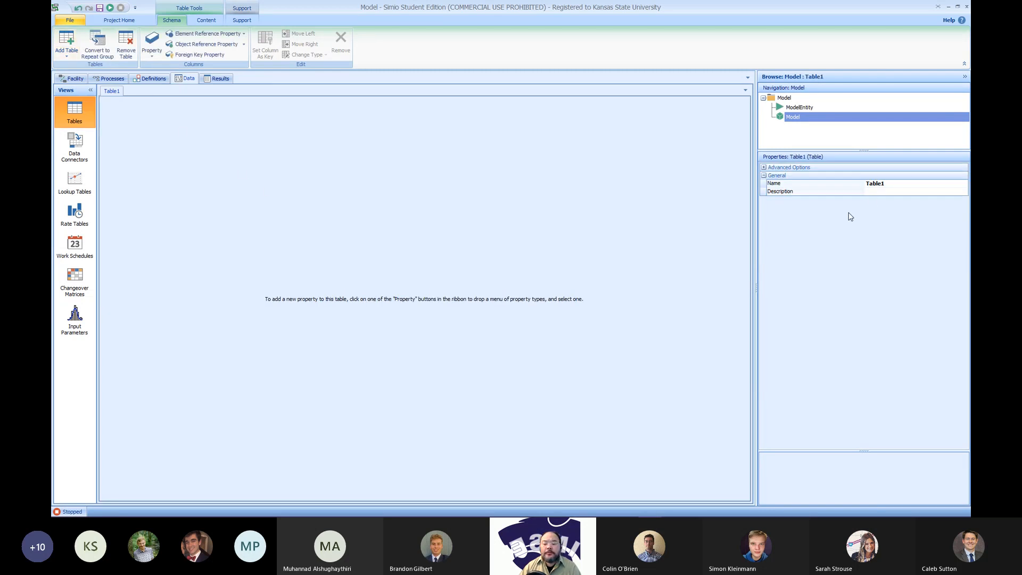
pyautogui.click(890, 184)
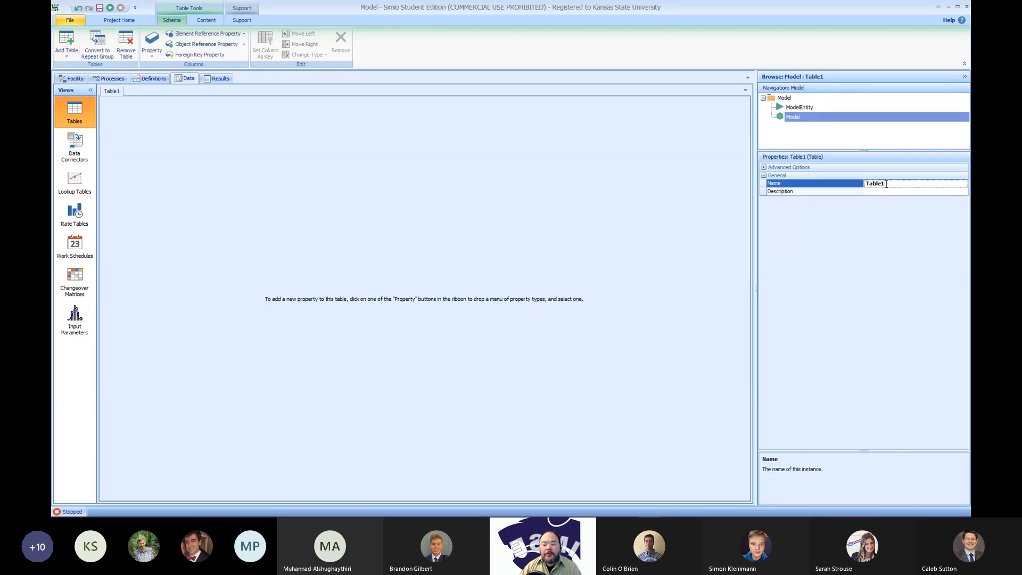
pyautogui.moveTo(887, 184); pyautogui.dragTo(845, 190)
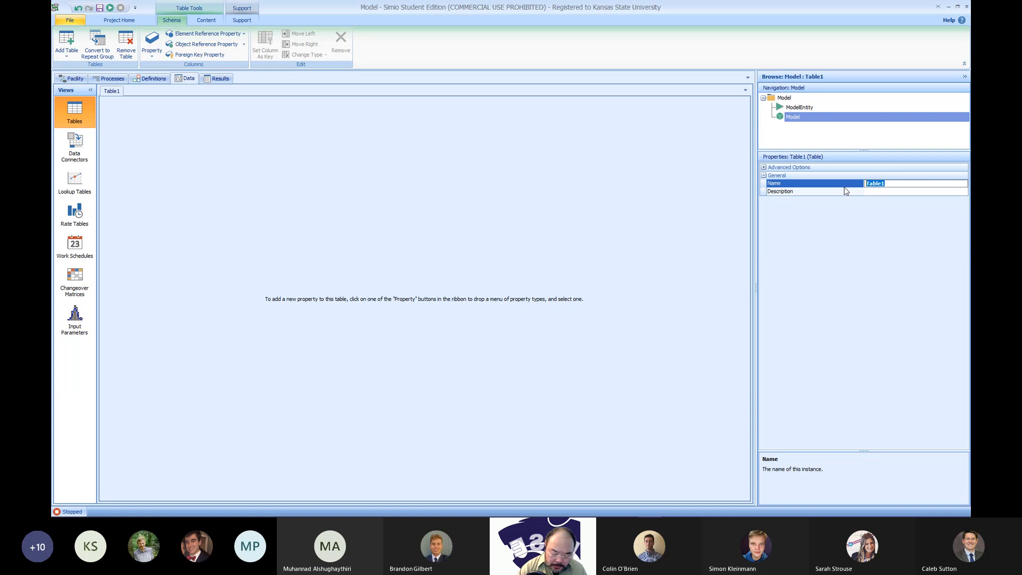
pyautogui.write('PT')
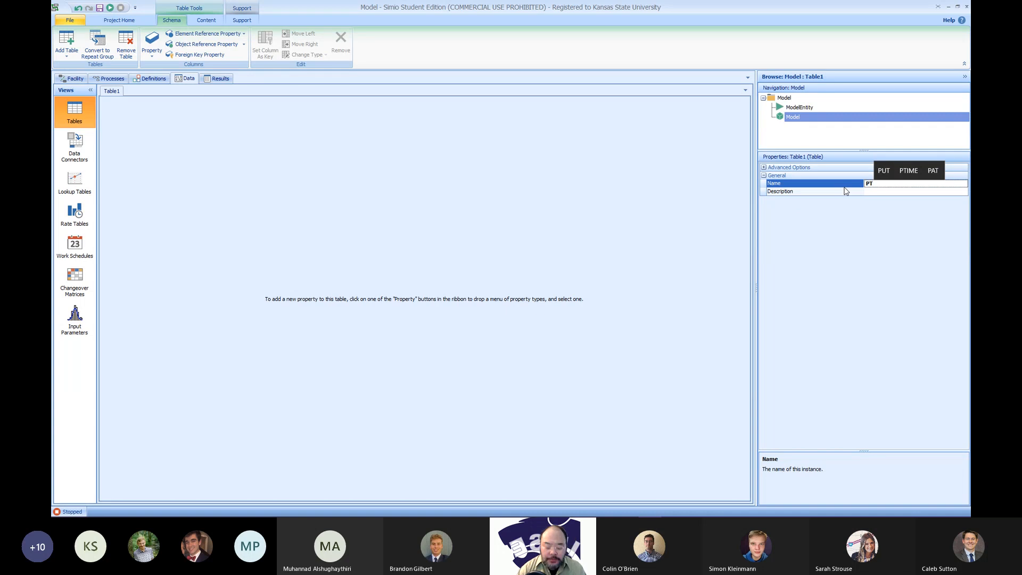
pyautogui.write('able')
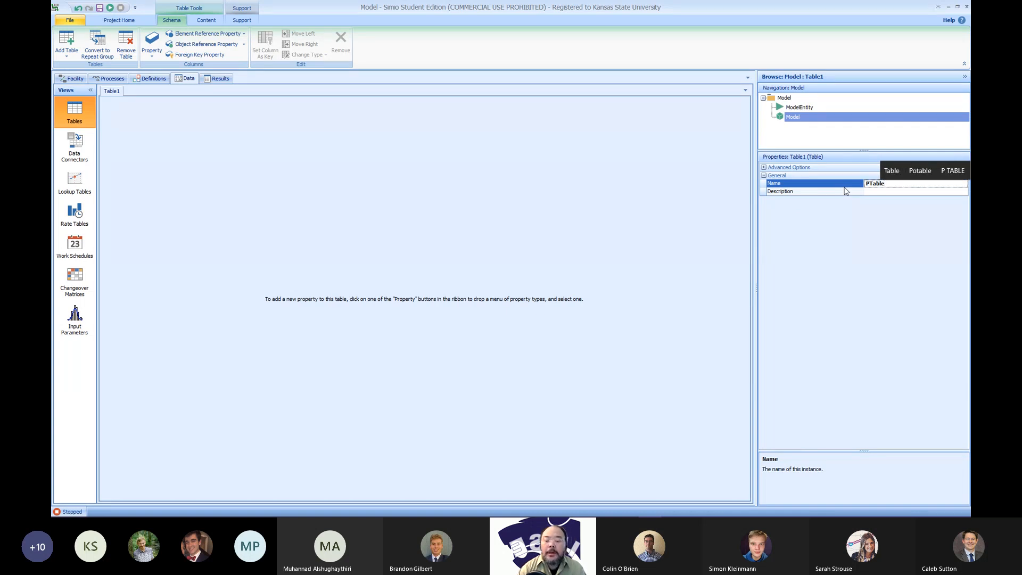
pyautogui.press('Return')
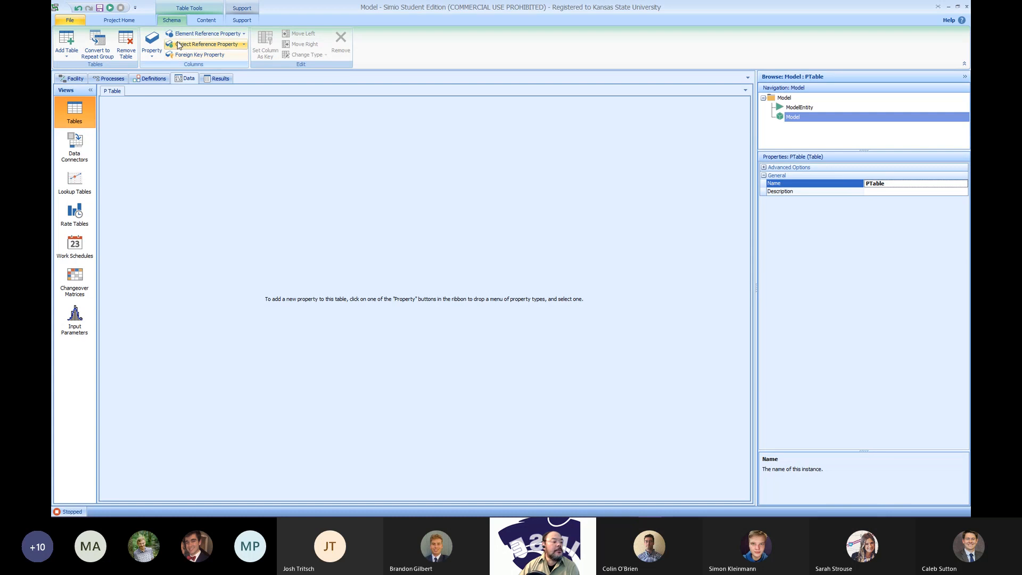
# Add a Real property column to PTable and name it ProcessingTime
pyautogui.click(156, 59)
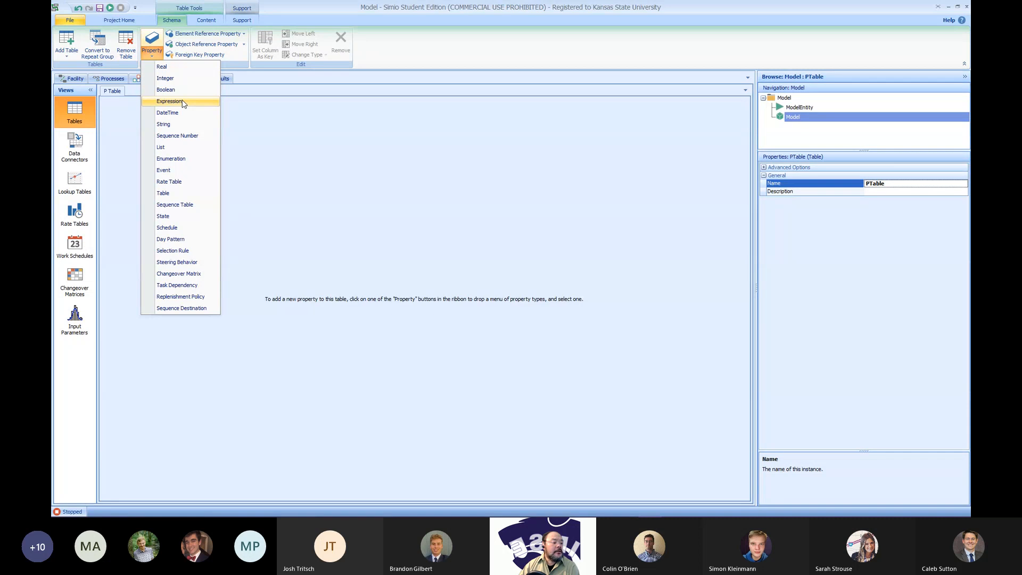
pyautogui.click(167, 67)
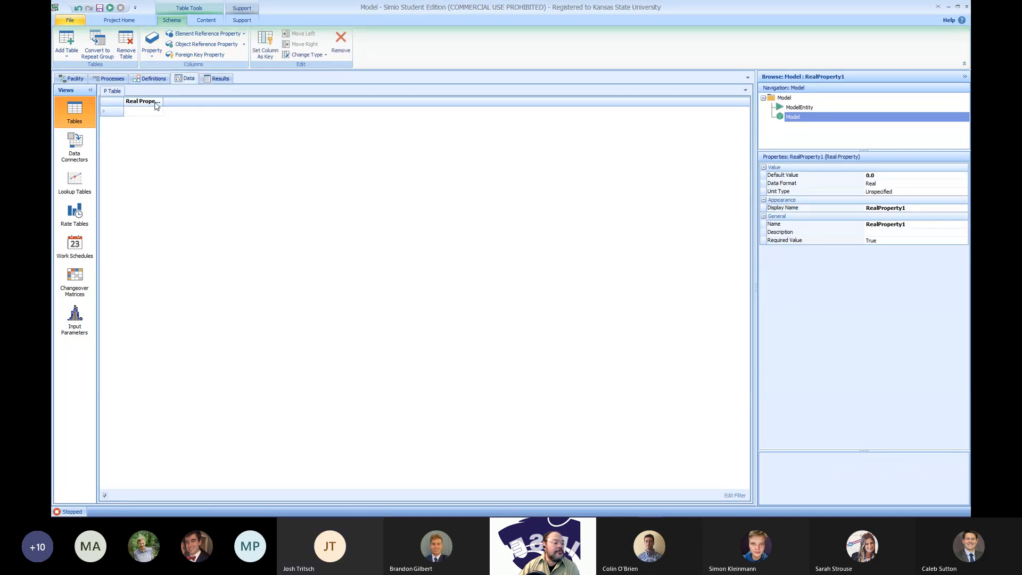
pyautogui.click(155, 113)
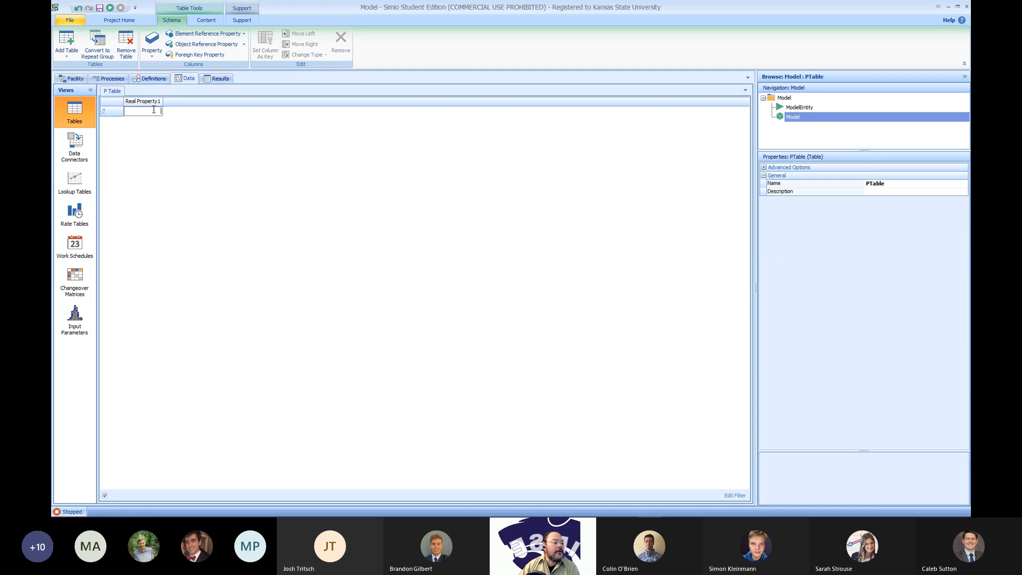
pyautogui.click(152, 101)
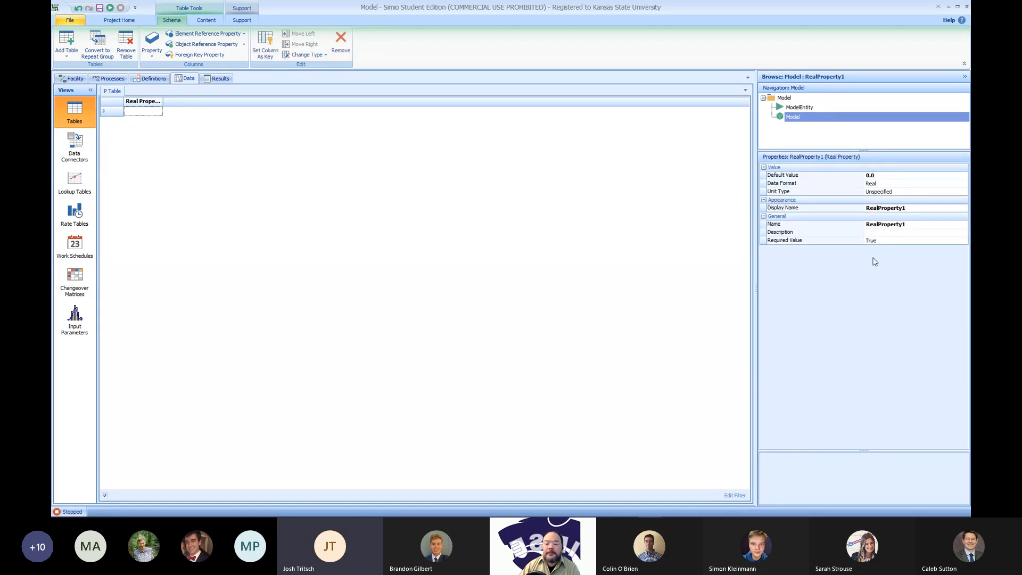
pyautogui.click(904, 225)
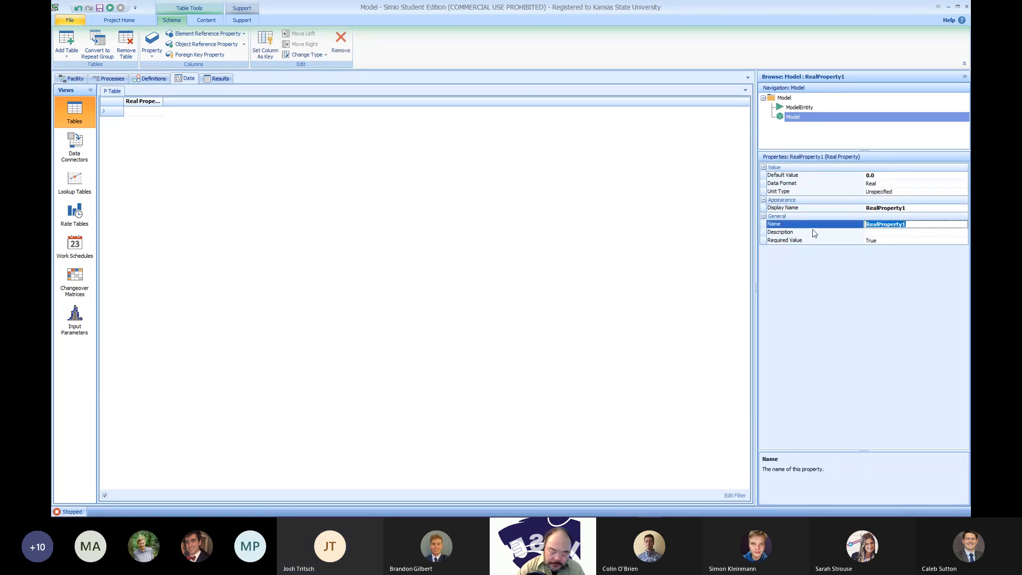
pyautogui.write('Pr')
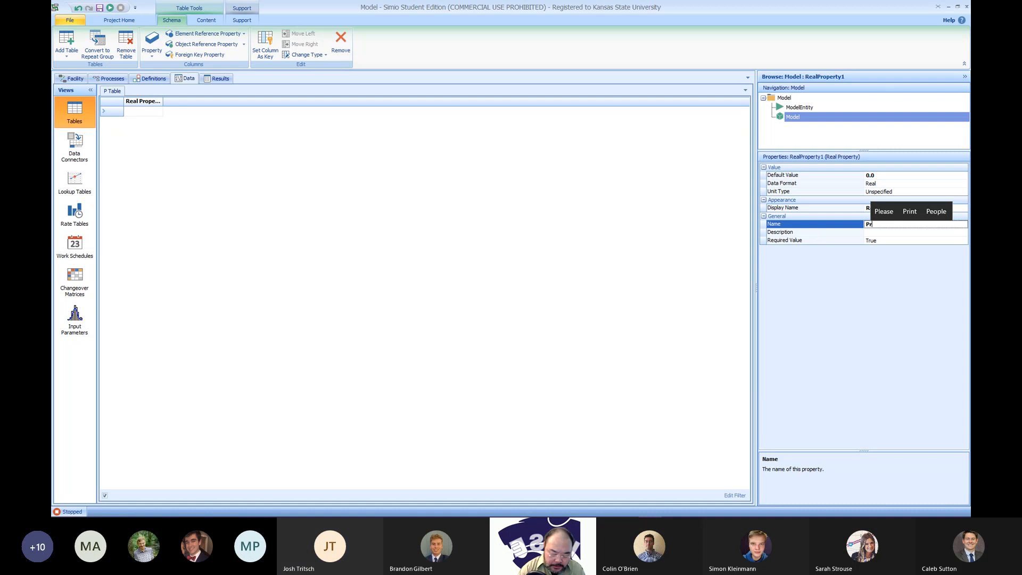
pyautogui.write('oce')
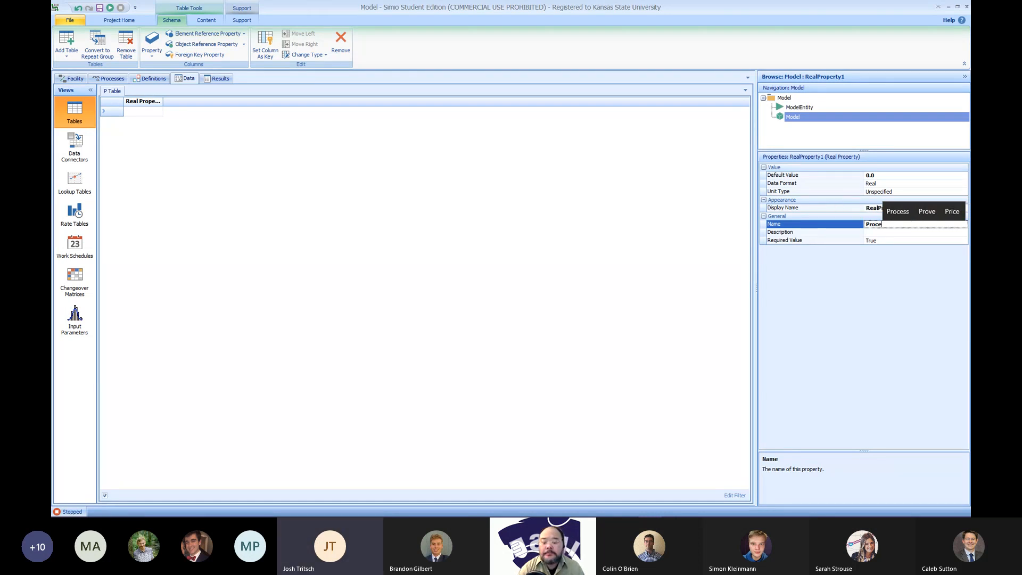
pyautogui.write('ssingTime')
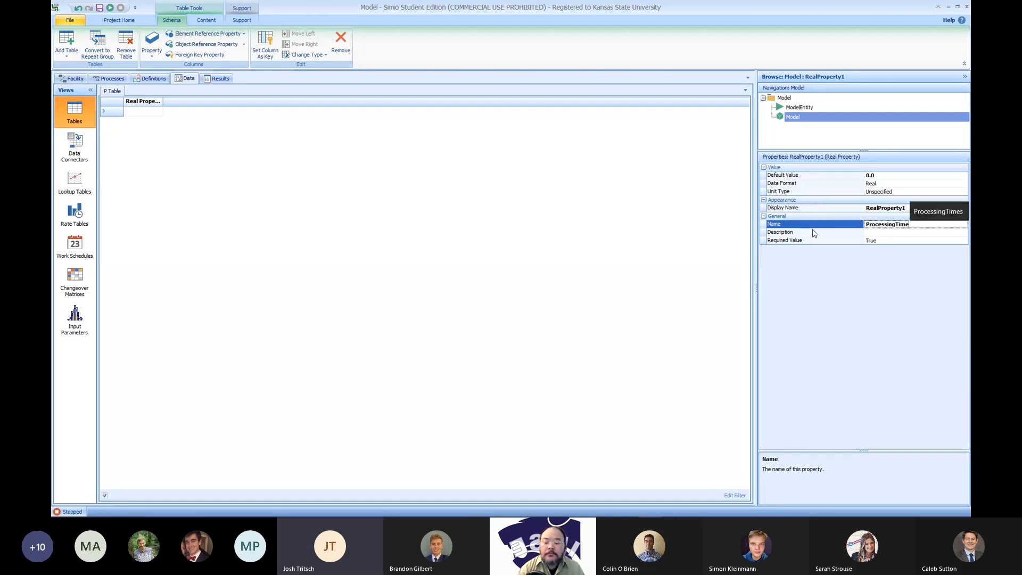
pyautogui.press('Return')
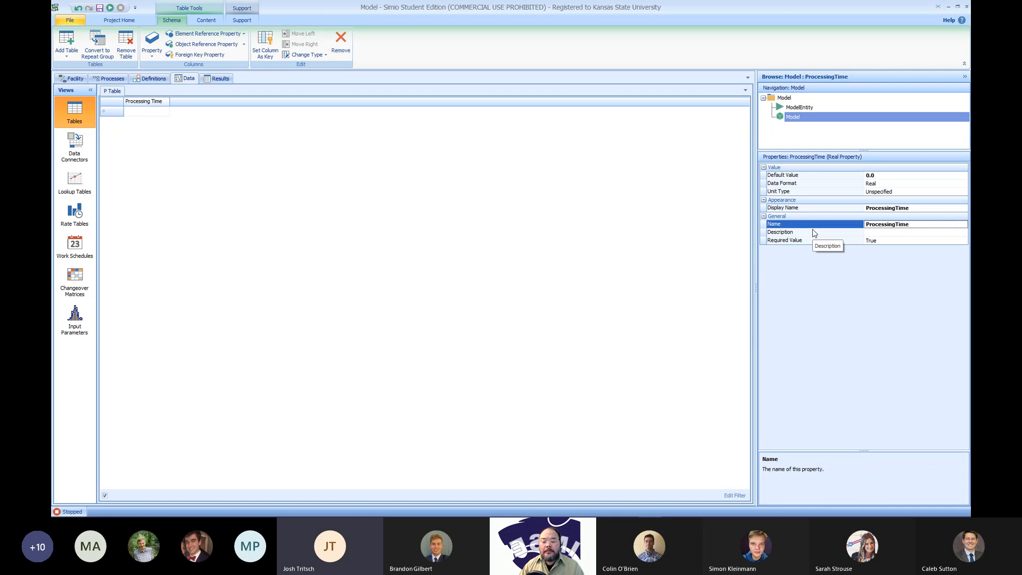
# Enter the processing times 5, 4, 3 and 2 in four consecutive rows of PTable
pyautogui.click(155, 113)
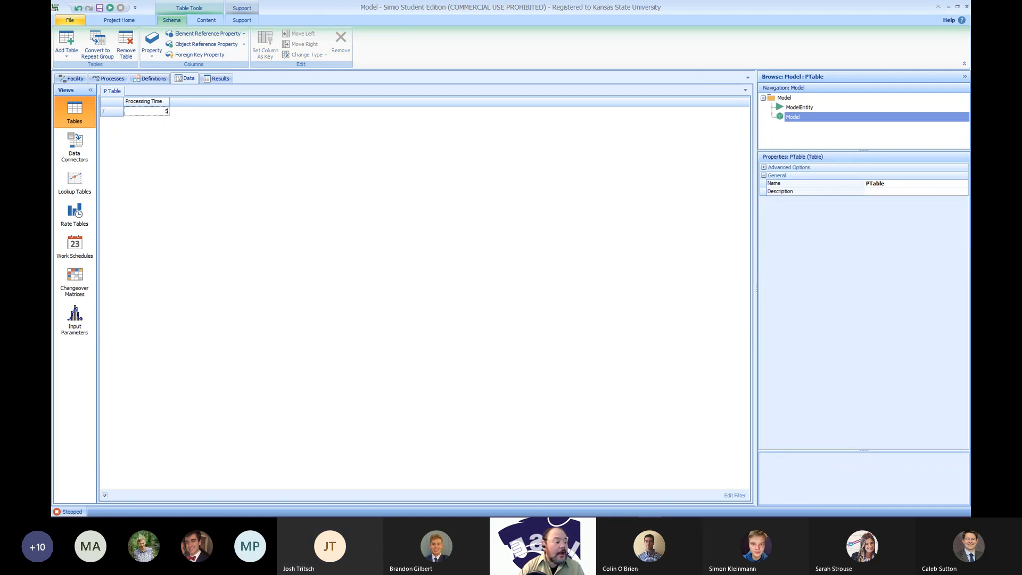
pyautogui.press('Return')
pyautogui.press('Return')
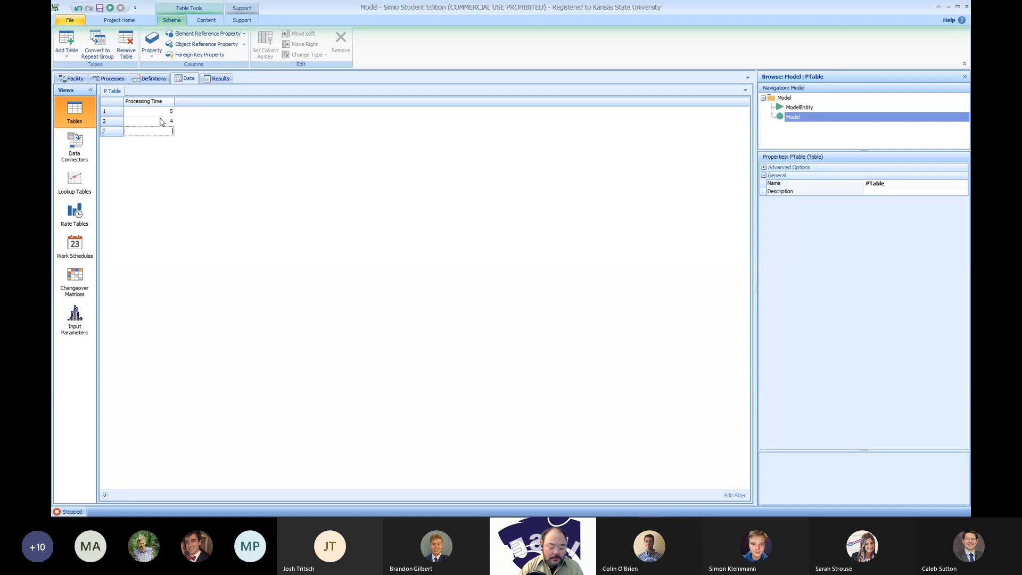
pyautogui.press('Return')
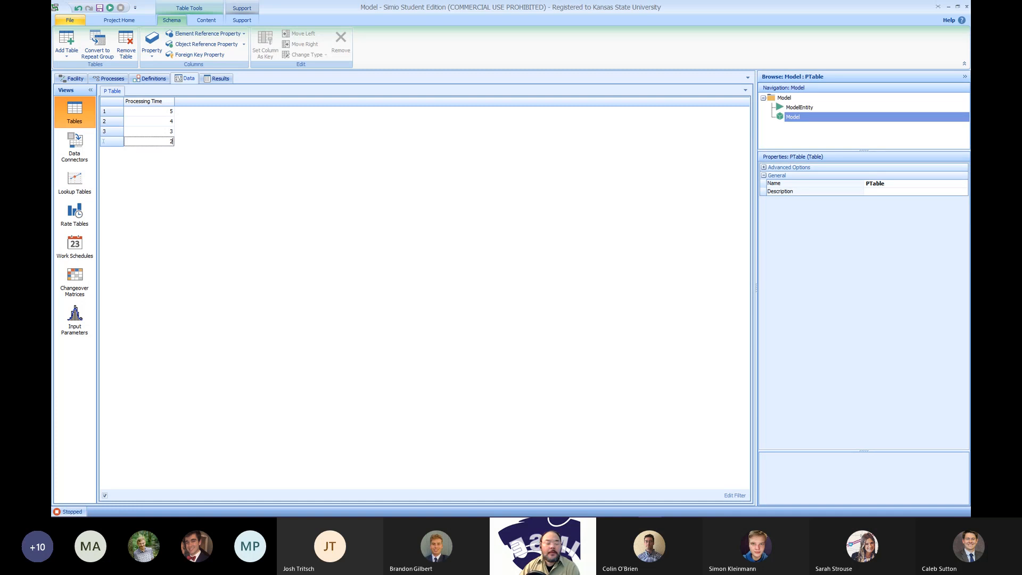
pyautogui.click(143, 165)
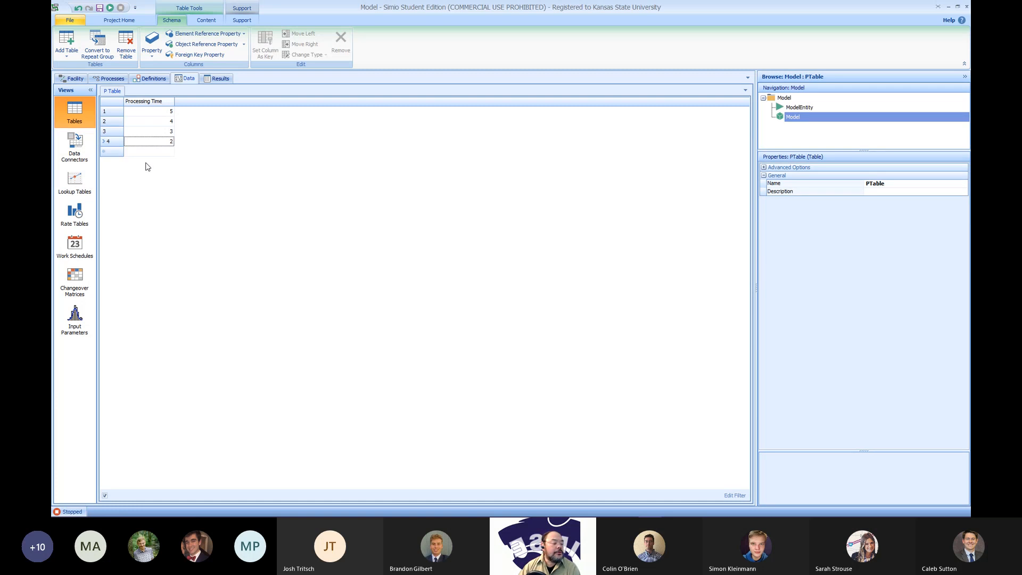
# Try to replace the first row's processing time with the expression Random.Normal(5,2)
pyautogui.doubleClick(157, 111)
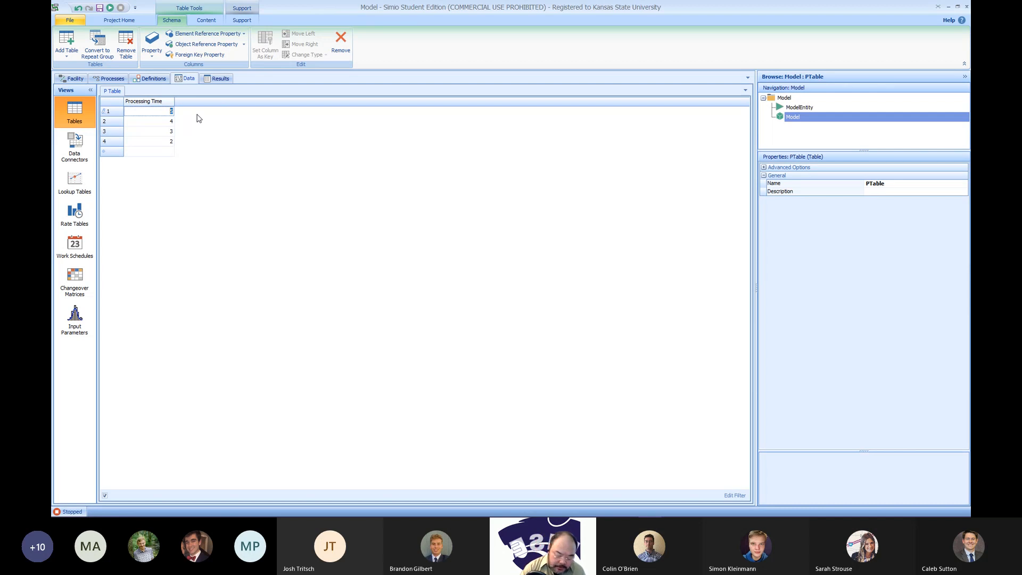
pyautogui.write('Random')
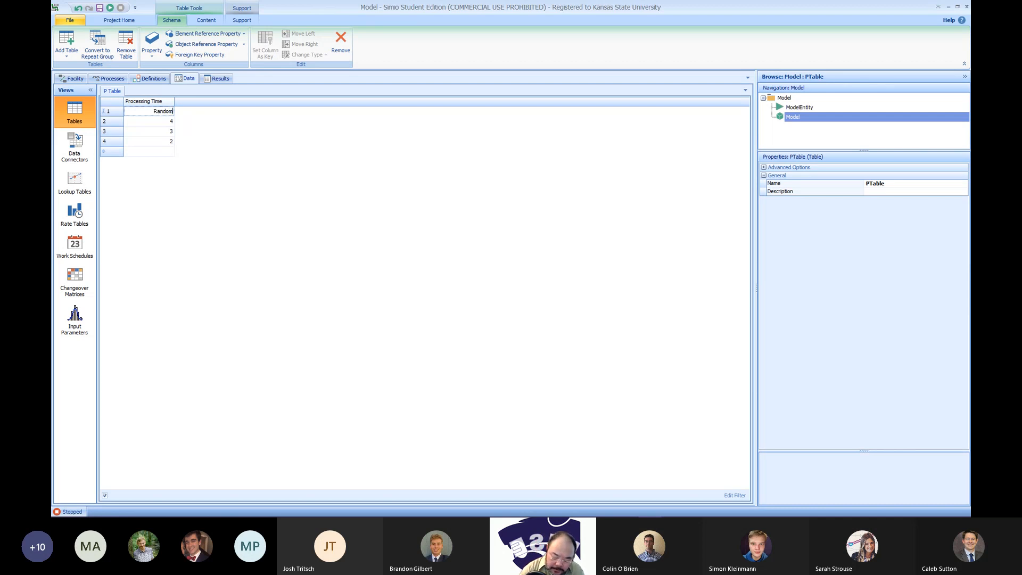
pyautogui.write('.Nora')
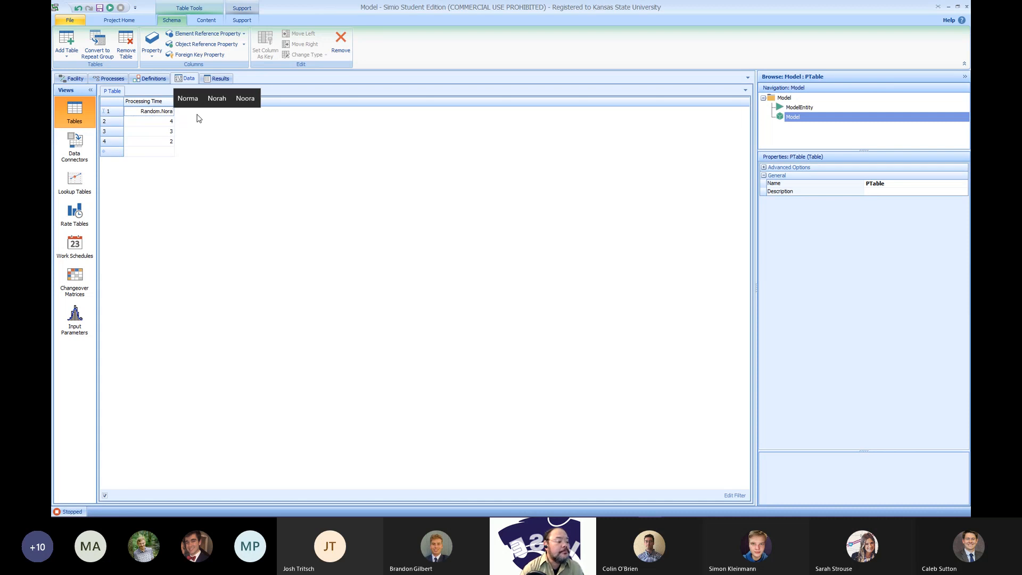
pyautogui.press('BackSpace')
pyautogui.write('m')
pyautogui.write('al')
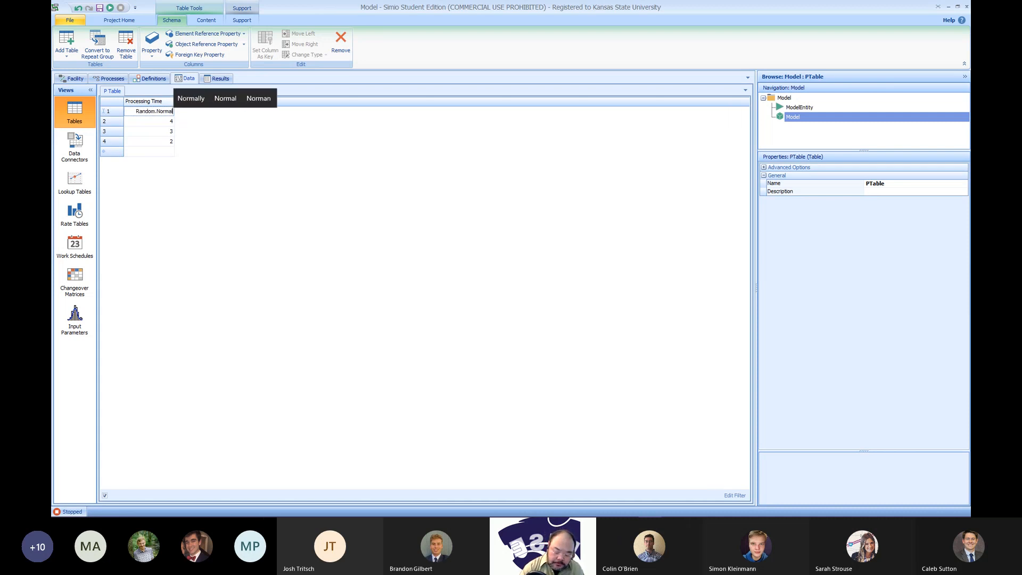
pyautogui.write('(5,2)')
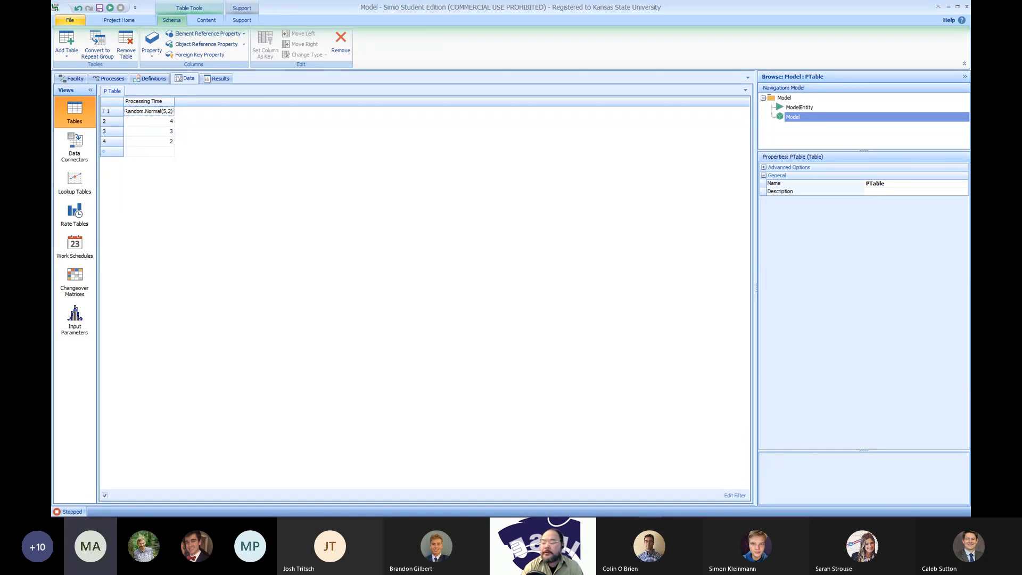
pyautogui.press('Return')
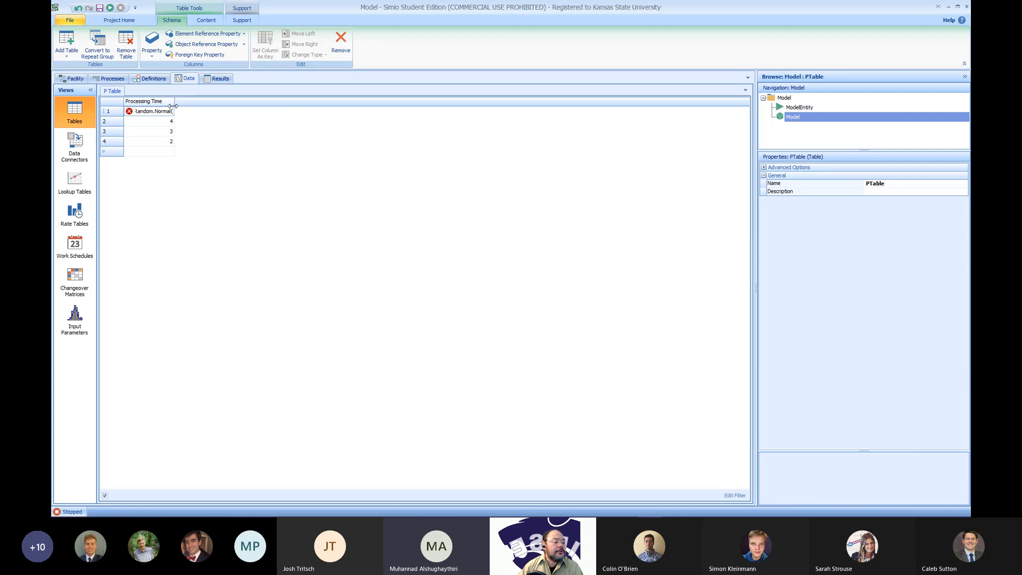
# Check the error on the first Processing Time entry and remove the filled rows from PTable
pyautogui.click(163, 123)
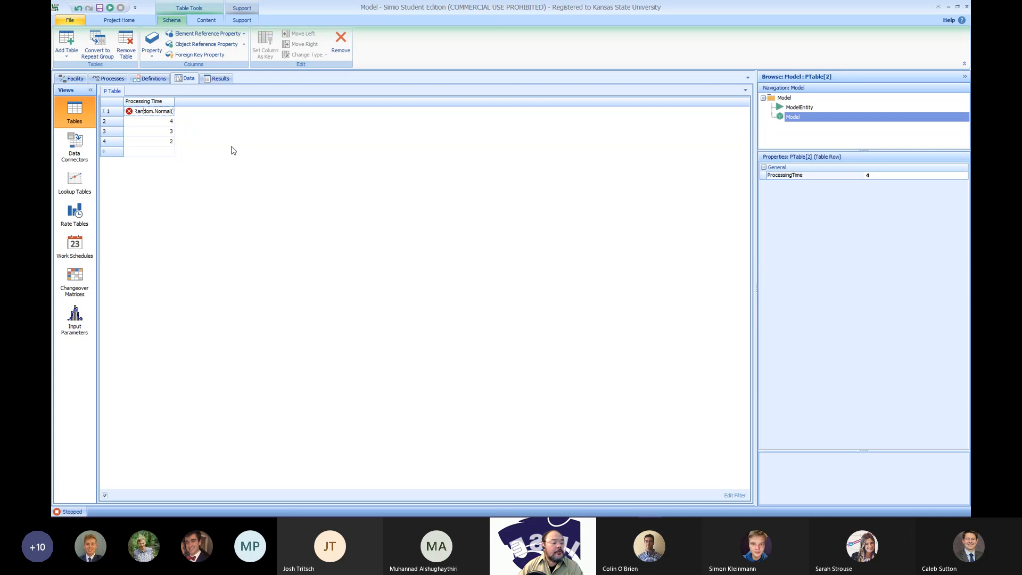
pyautogui.click(230, 190)
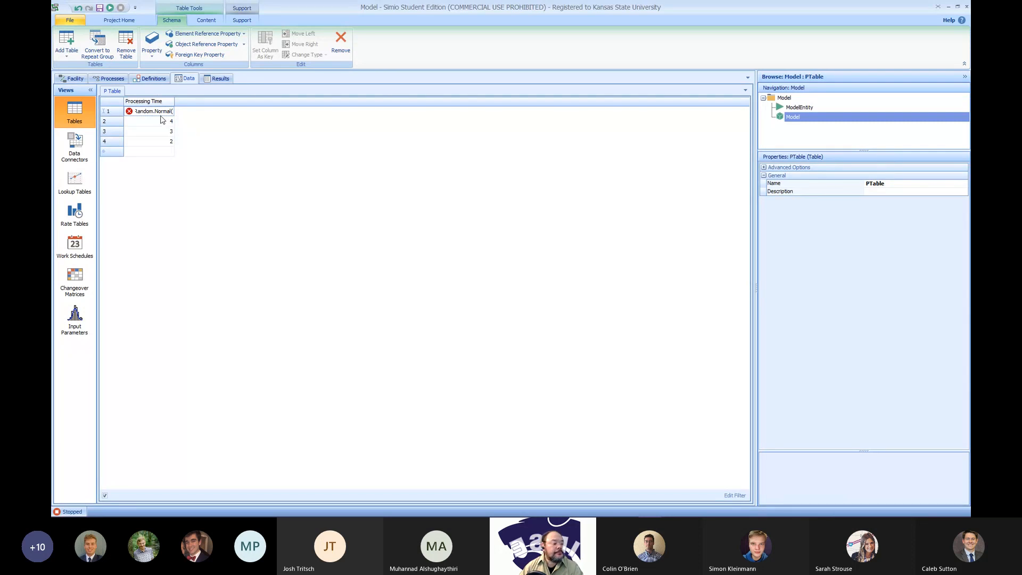
pyautogui.moveTo(129, 114)
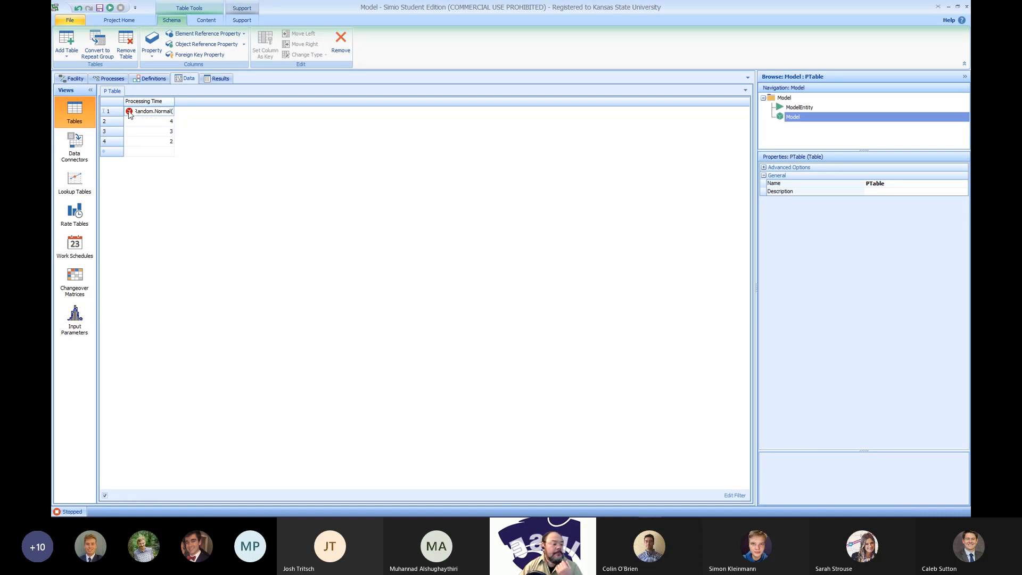
pyautogui.click(149, 56)
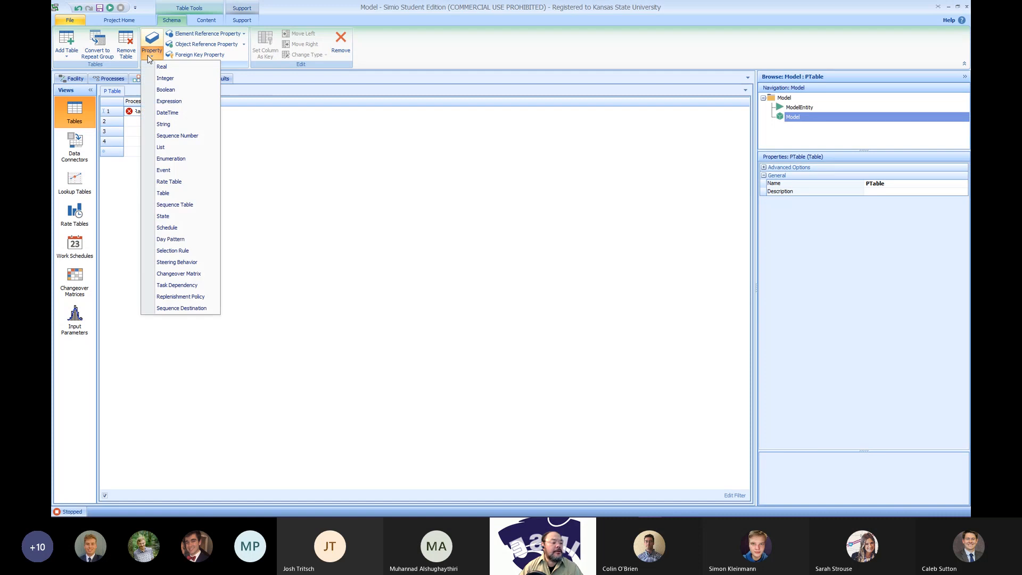
pyautogui.click(132, 166)
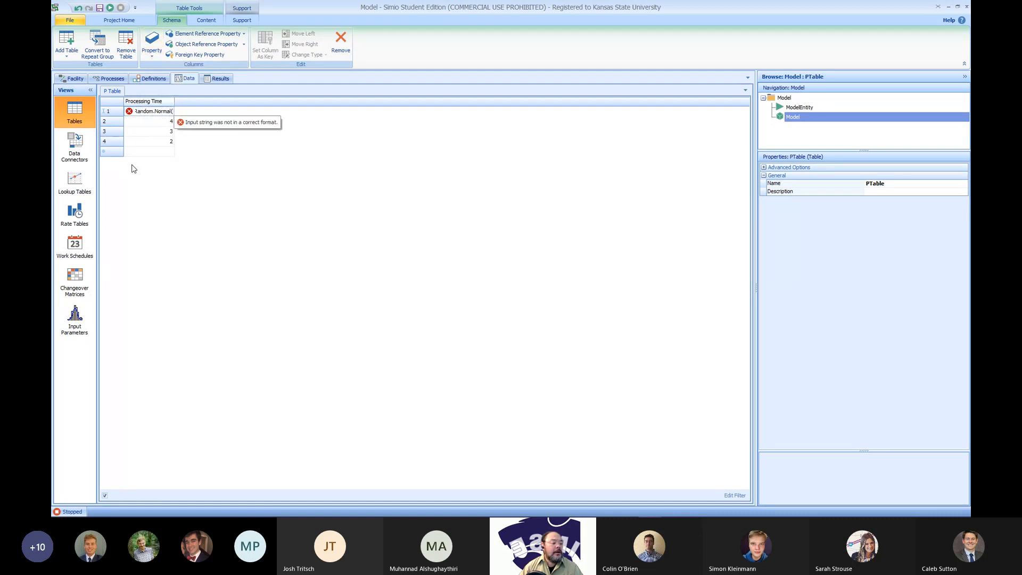
pyautogui.click(146, 101)
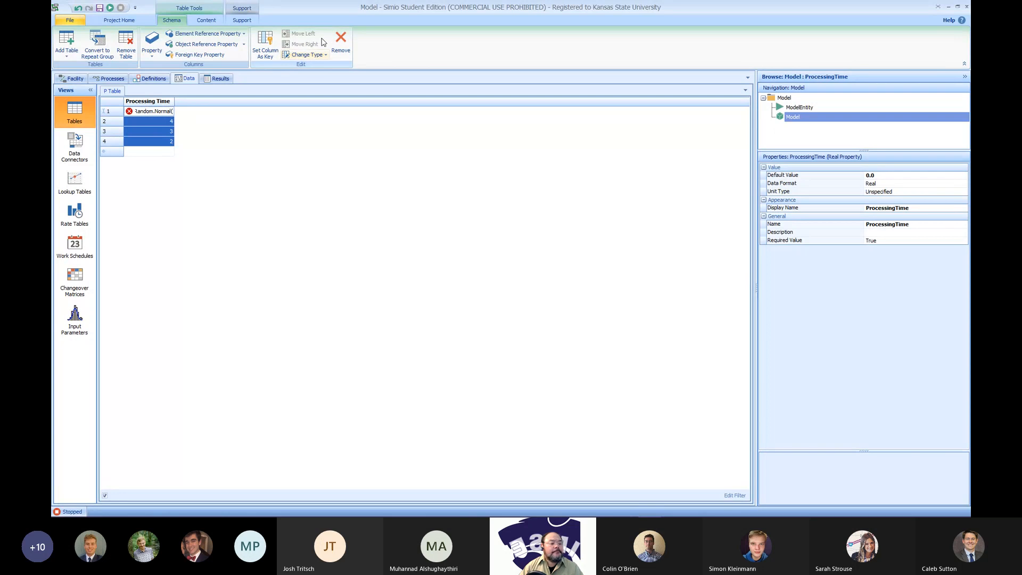
pyautogui.click(341, 40)
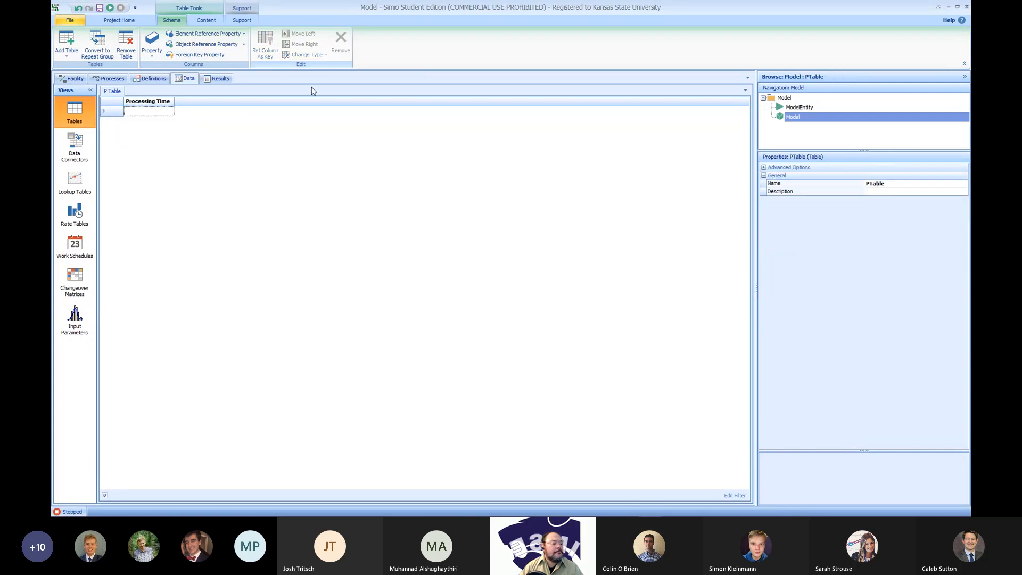
# Remove the whole PTable data table, including its Real Processing Time column
pyautogui.click(155, 101)
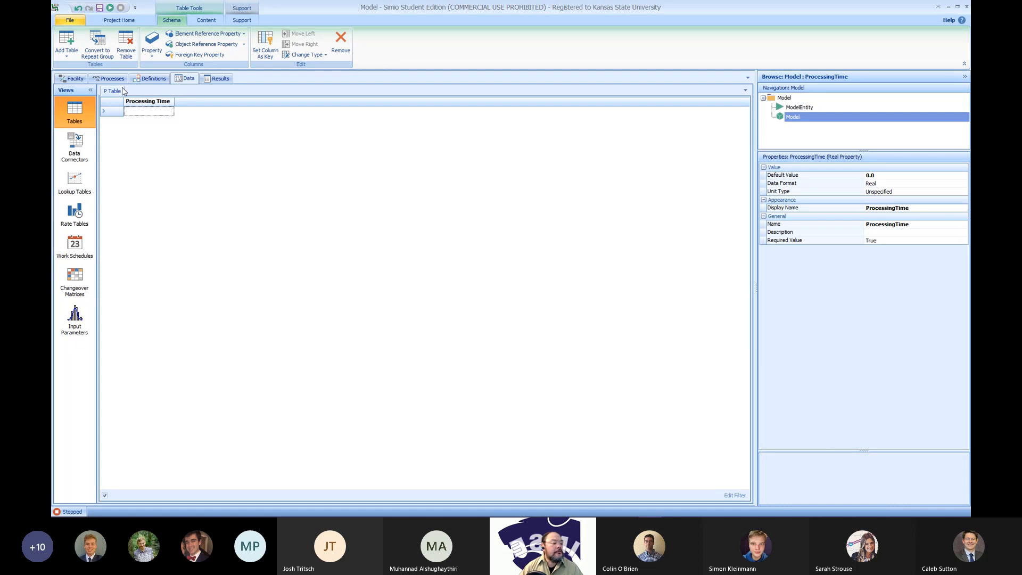
pyautogui.click(218, 160)
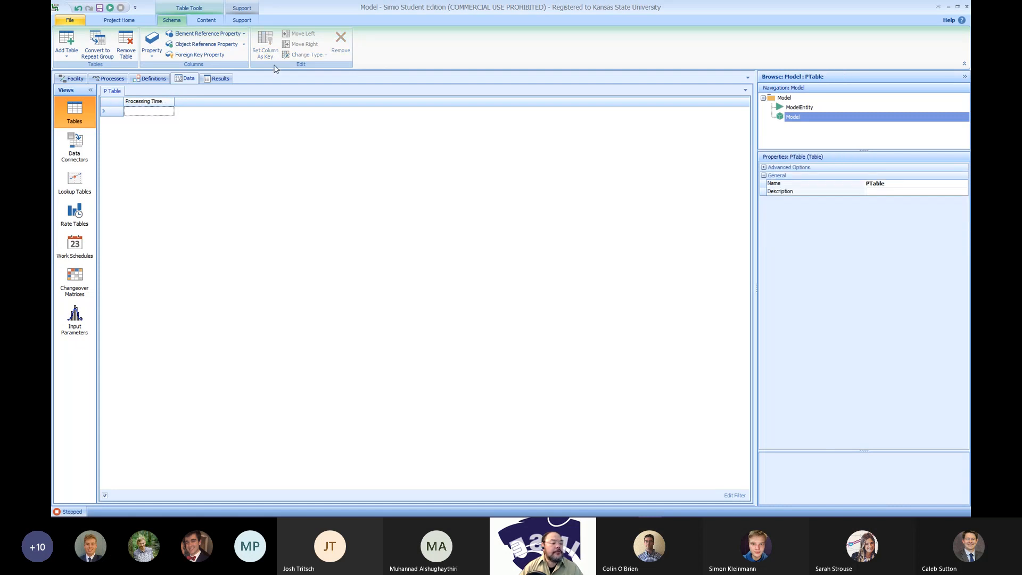
pyautogui.click(124, 45)
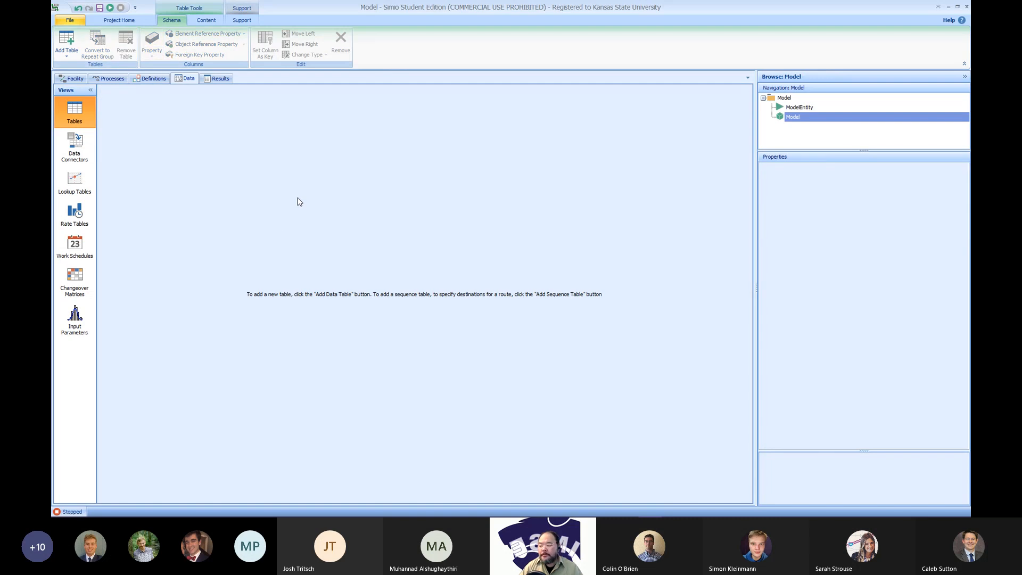
# Add a new data table and name it PTable
pyautogui.click(74, 38)
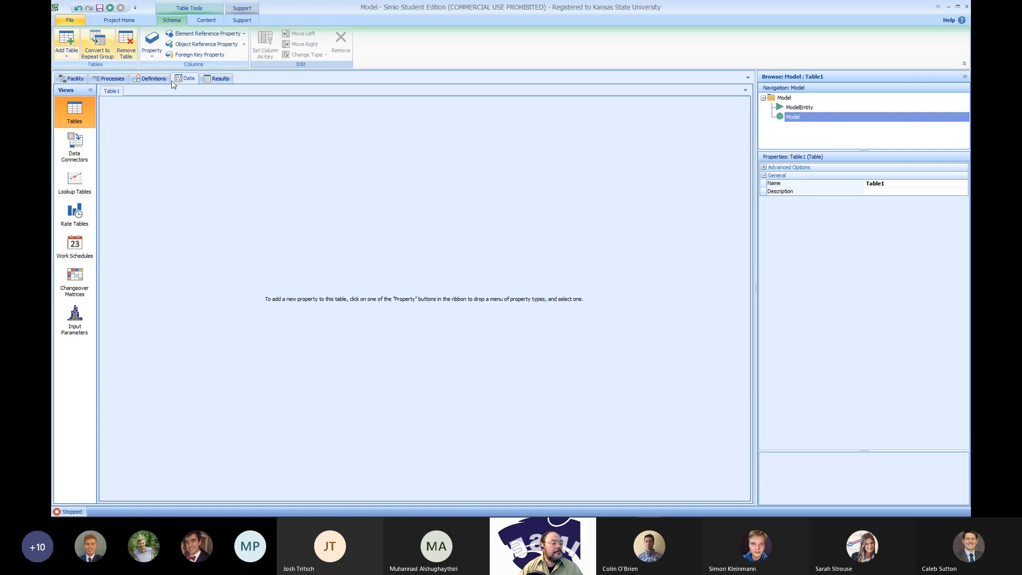
pyautogui.click(892, 186)
pyautogui.write('P')
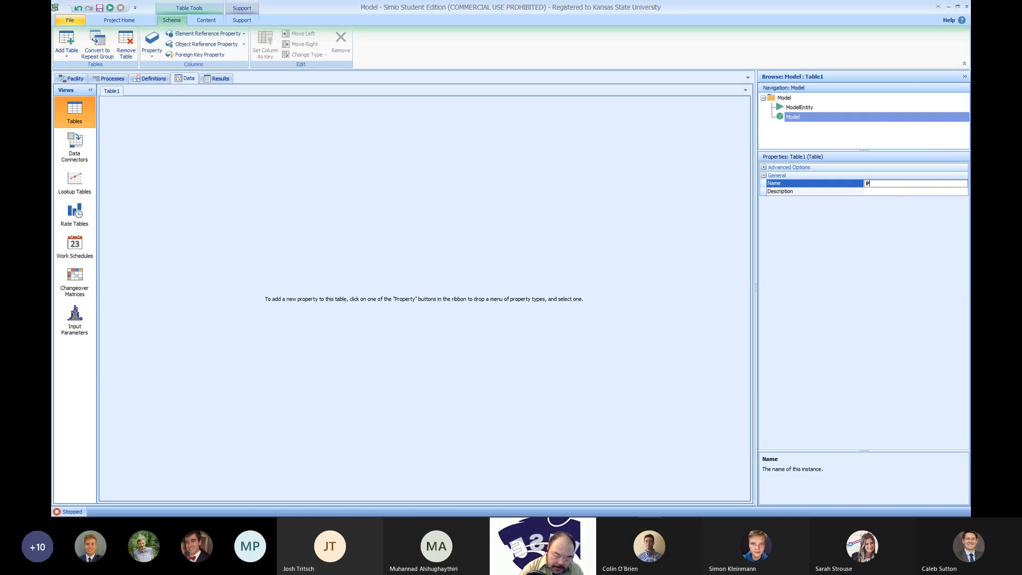
pyautogui.write('Table')
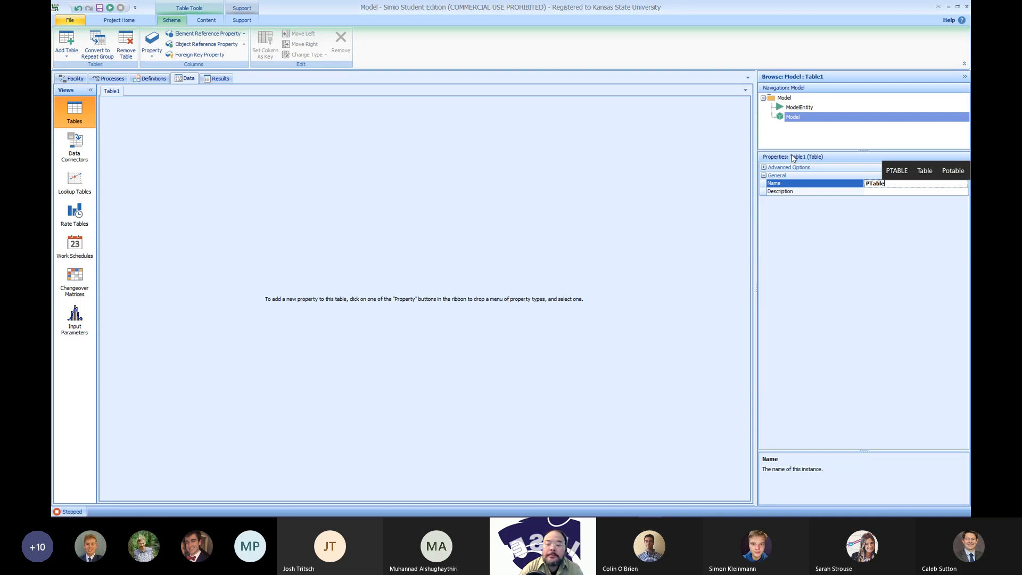
pyautogui.press('Return')
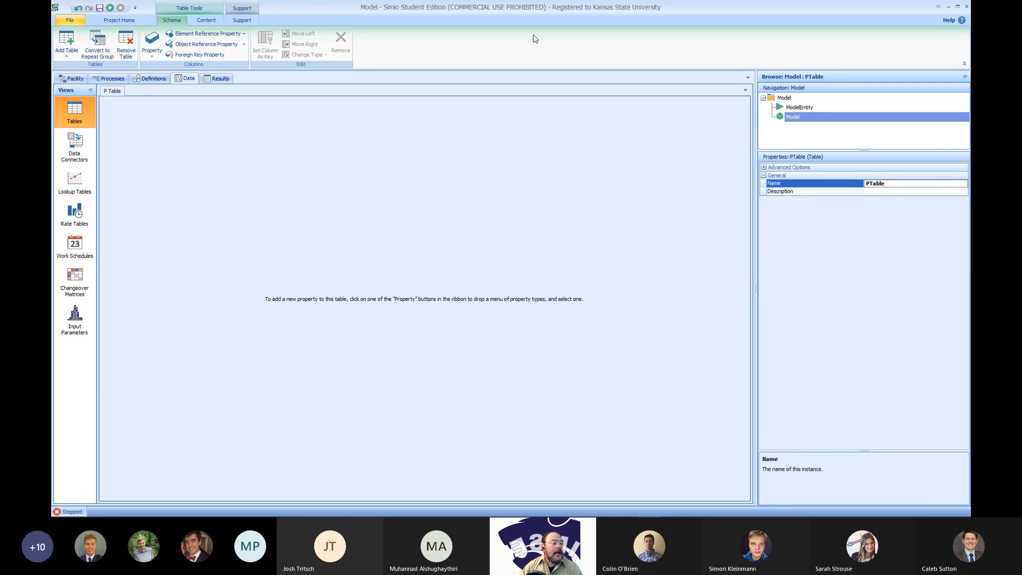
# Add an Expression property column to PTable and name it ProcessingTime
pyautogui.click(152, 53)
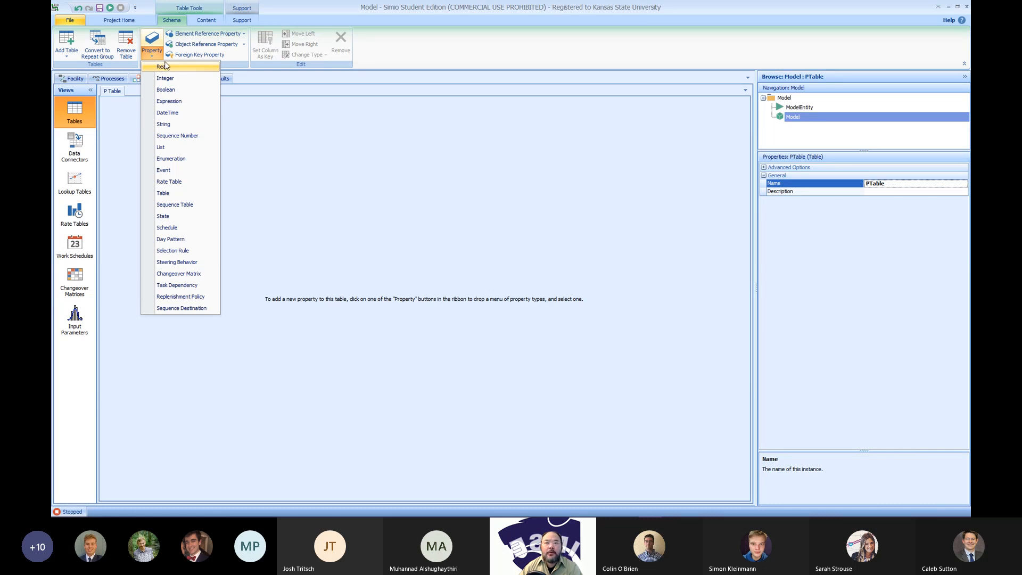
pyautogui.click(176, 103)
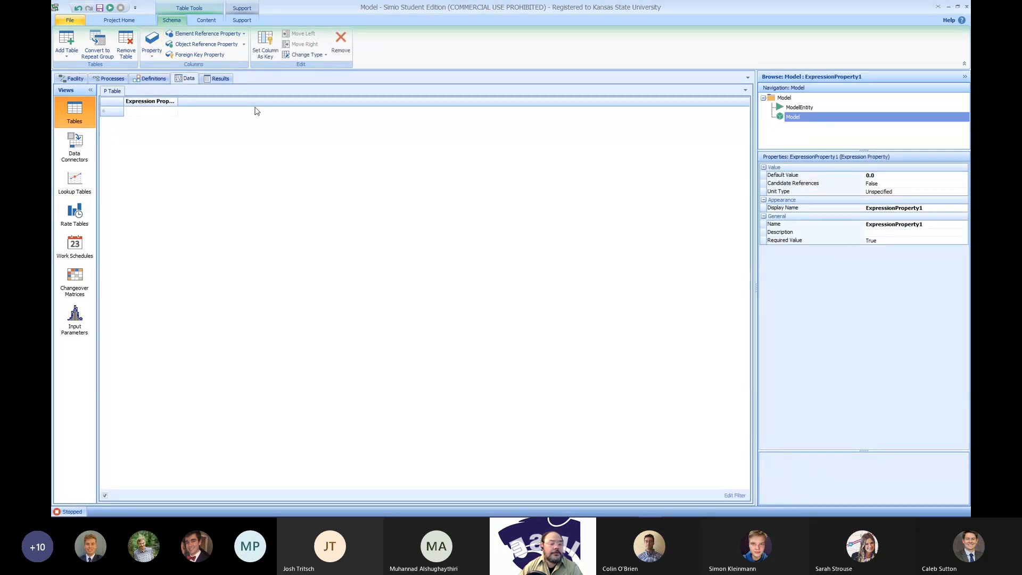
pyautogui.click(932, 227)
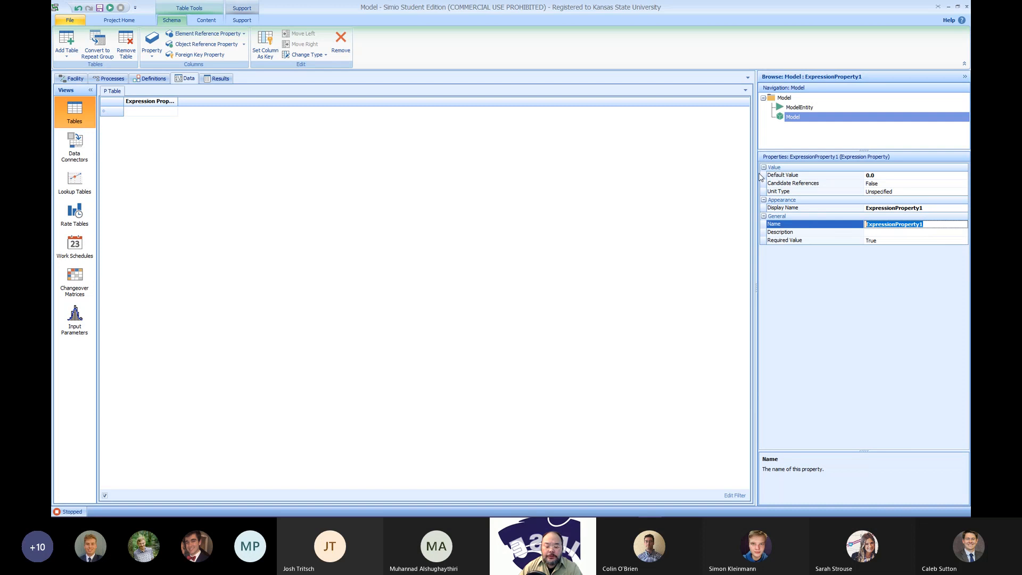
pyautogui.write('Pro')
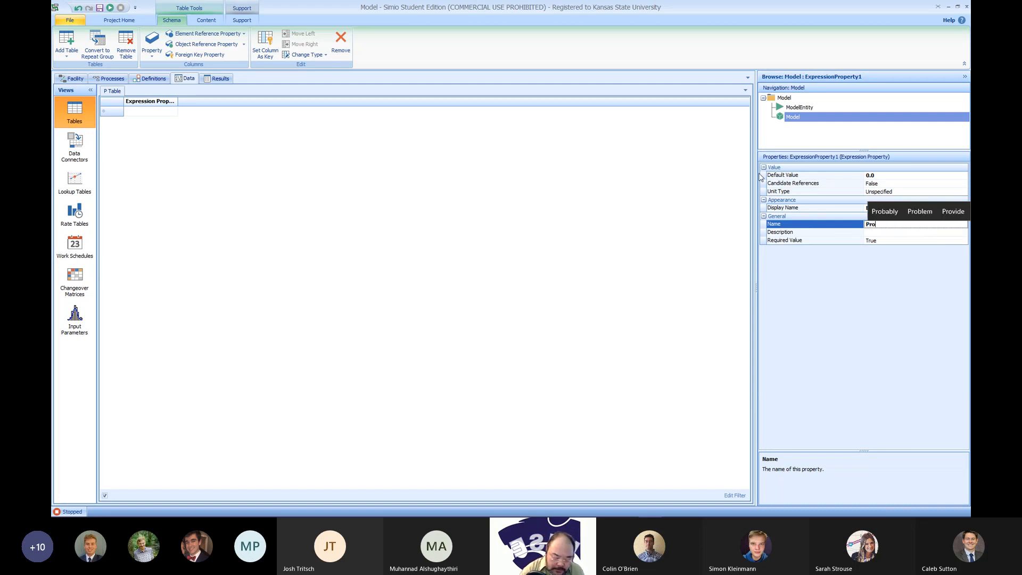
pyautogui.write('cessingTime')
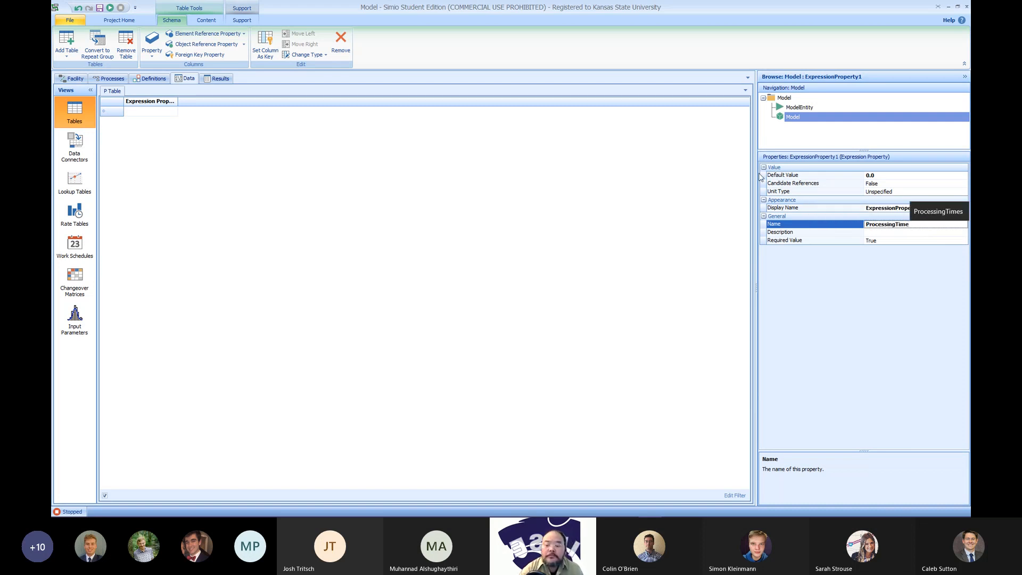
pyautogui.press('Return')
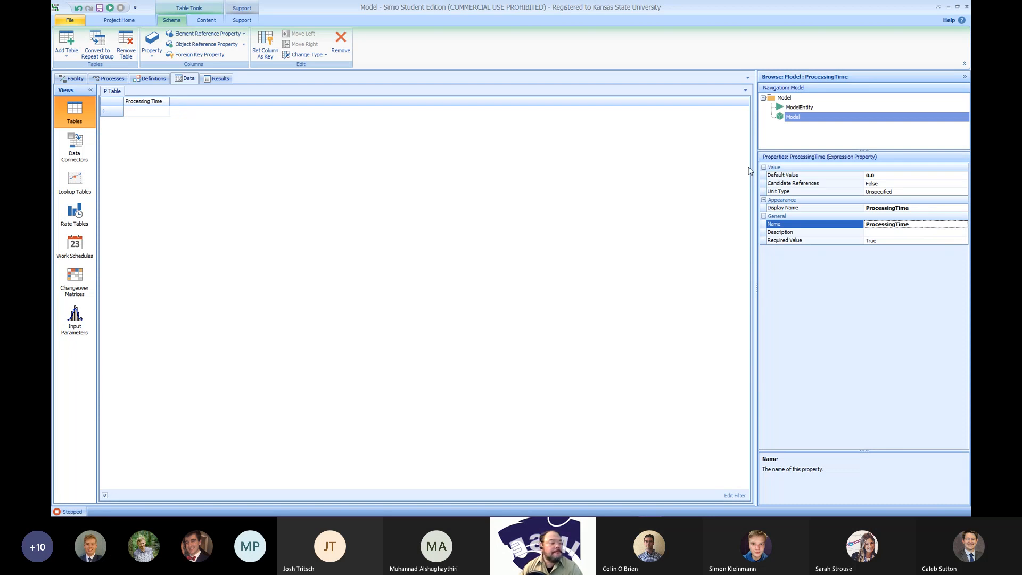
# Enter the expression Random.Normal(5,2) as the processing time in the first row of PTable, correcting the misspelled Random
pyautogui.click(149, 112)
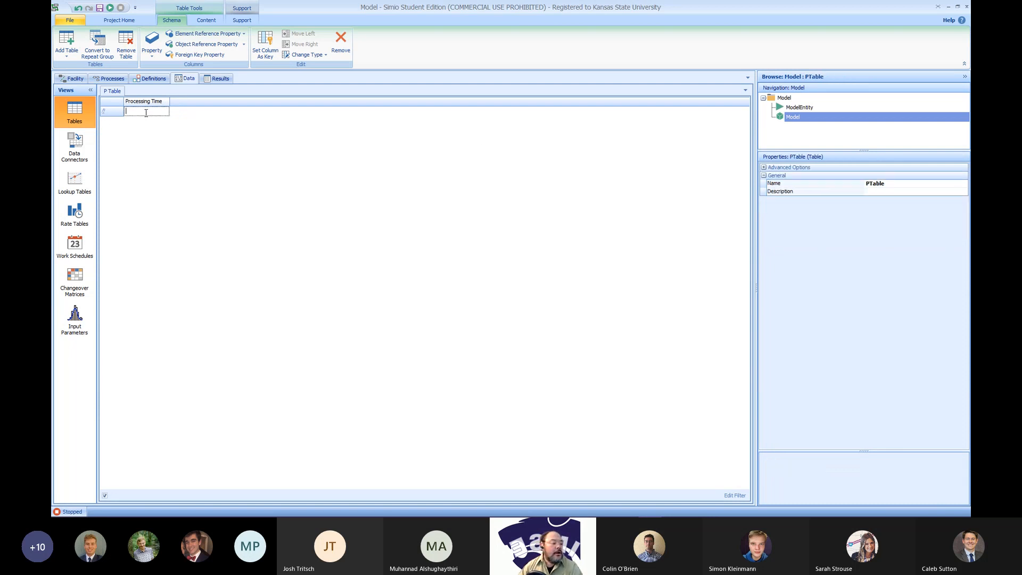
pyautogui.write('Ran')
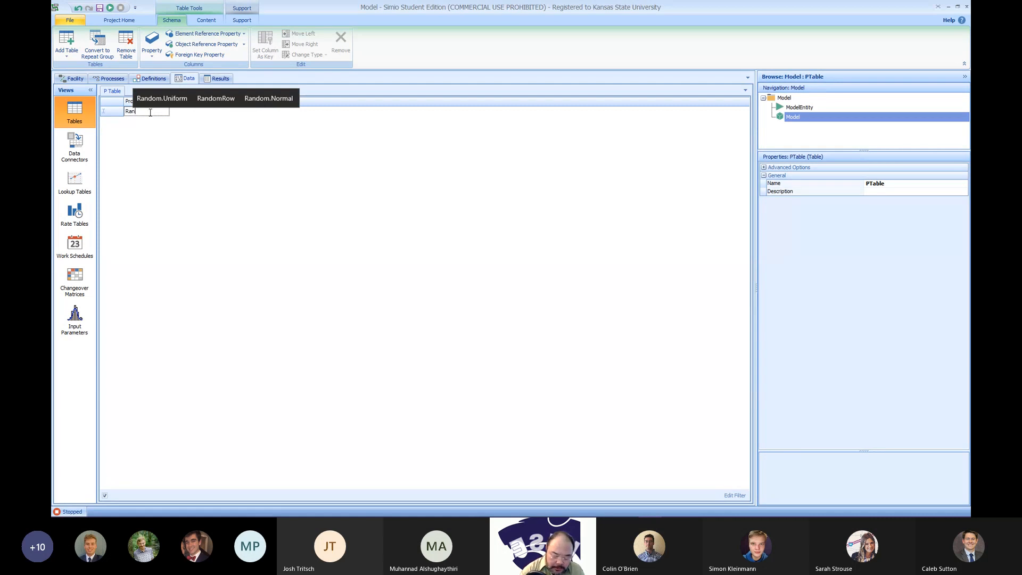
pyautogui.write('dome.')
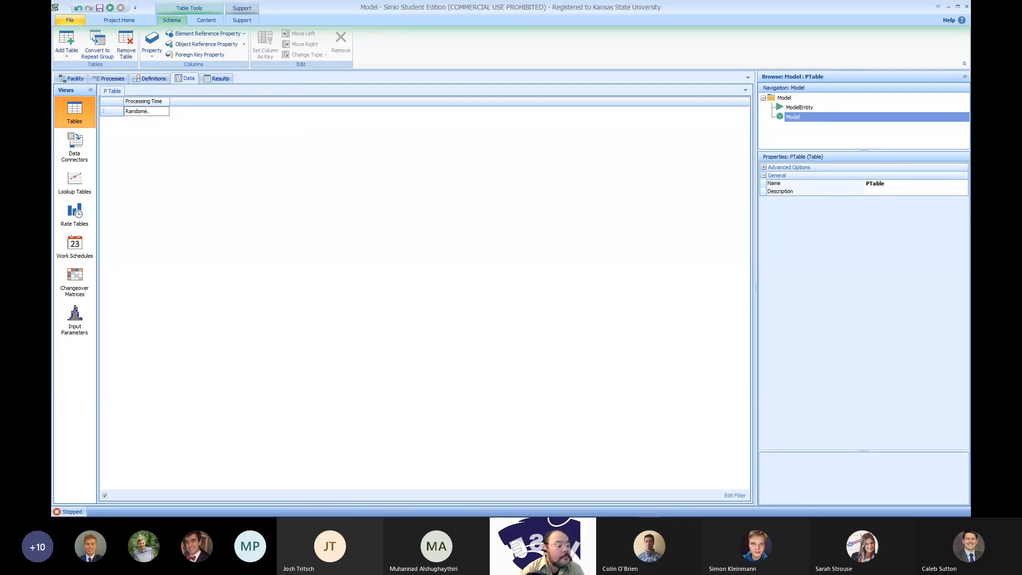
pyautogui.write('Nor')
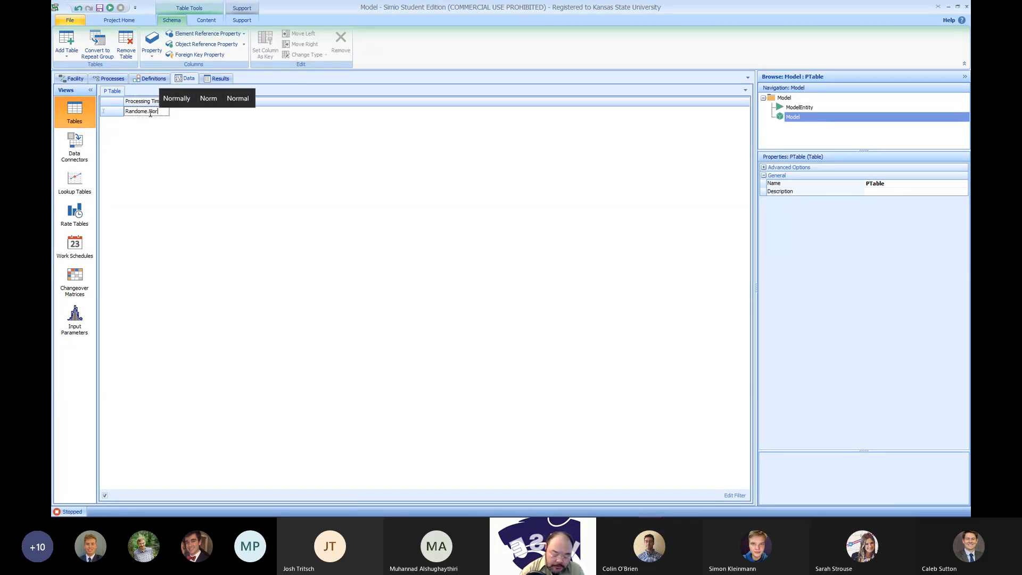
pyautogui.write('mal(5,')
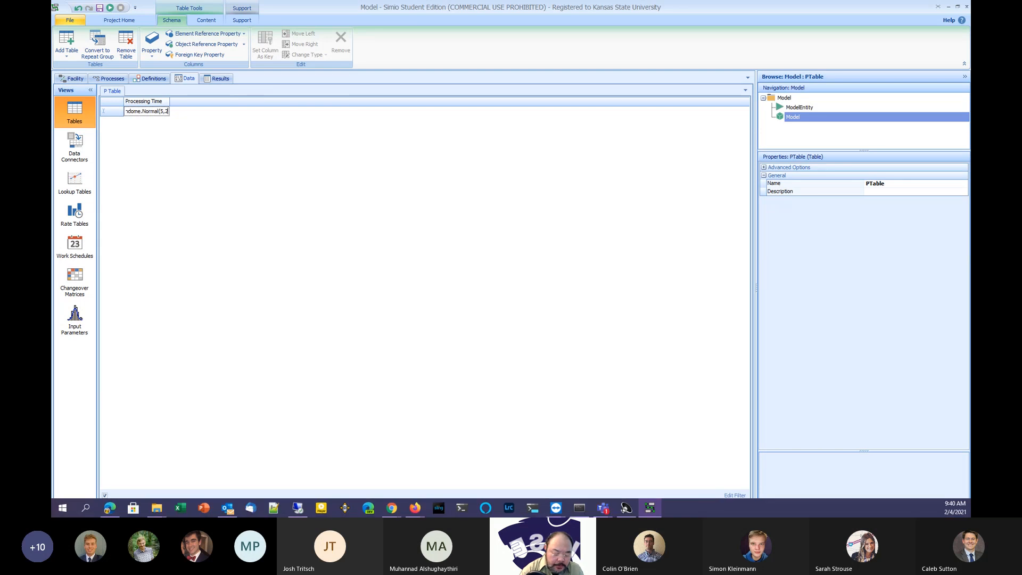
pyautogui.write('2)')
pyautogui.press('Return')
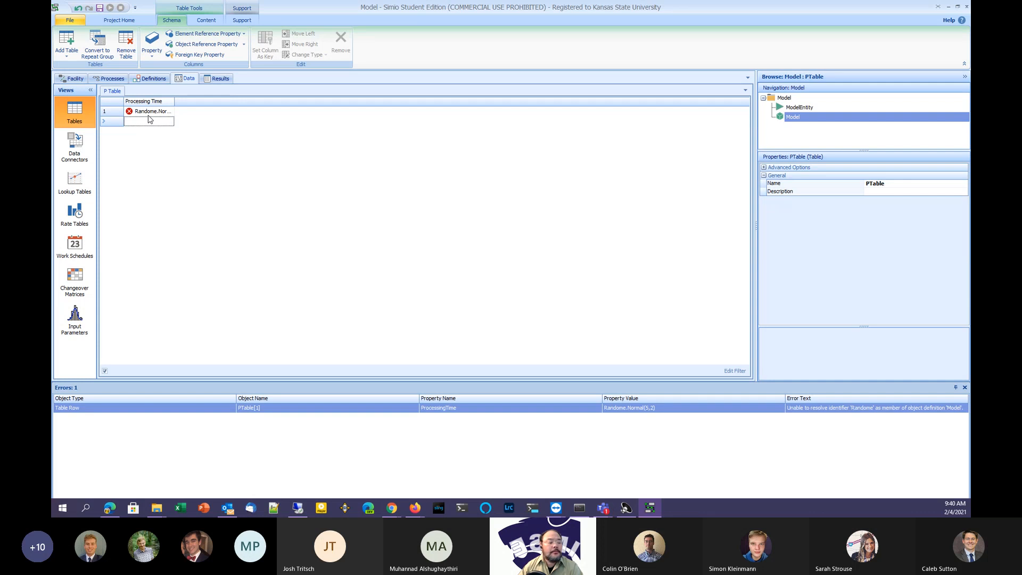
pyautogui.click(150, 113)
pyautogui.click(150, 113)
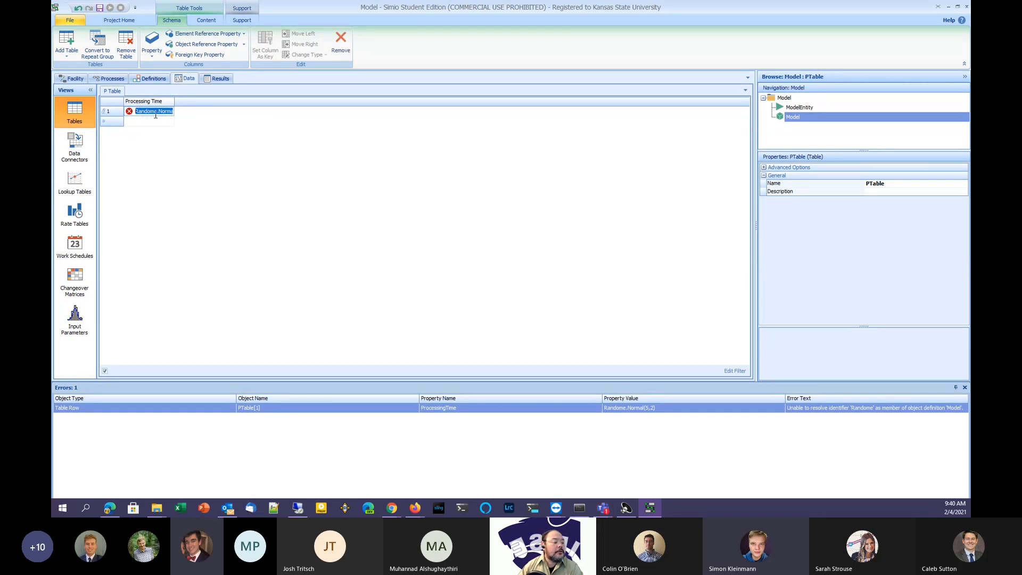
pyautogui.press('BackSpace')
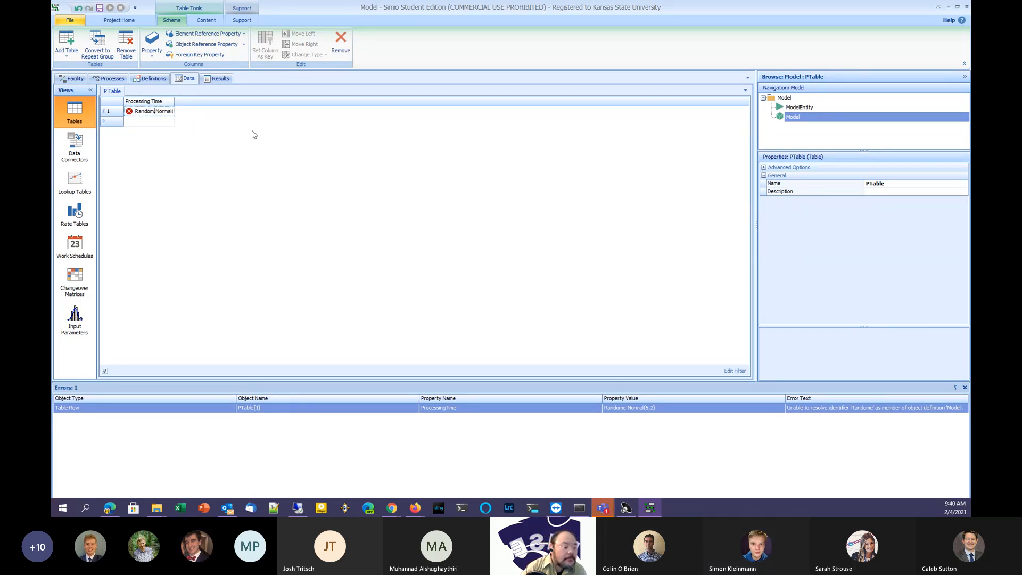
pyautogui.press('Return')
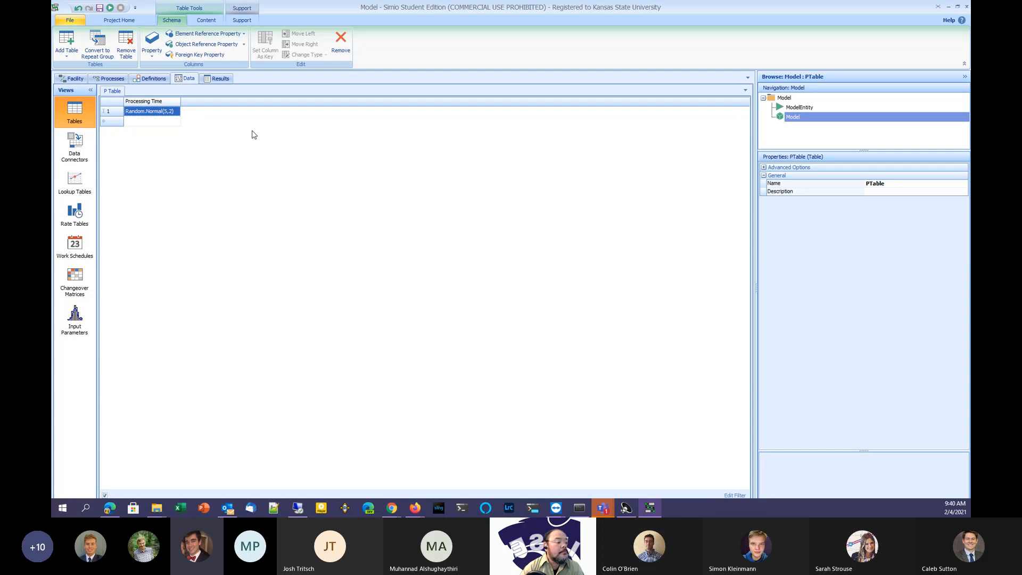
pyautogui.click(153, 52)
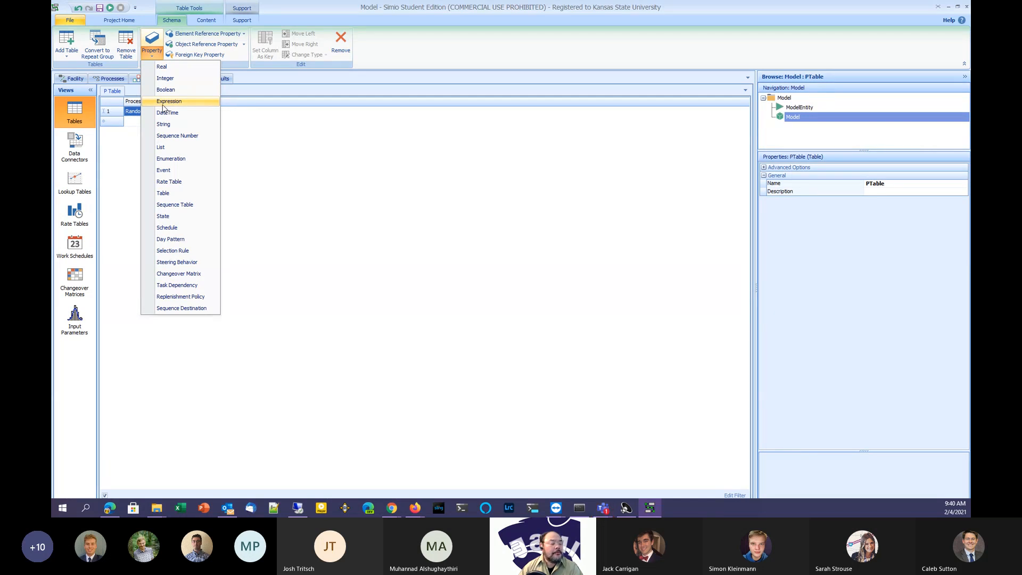
pyautogui.click(137, 107)
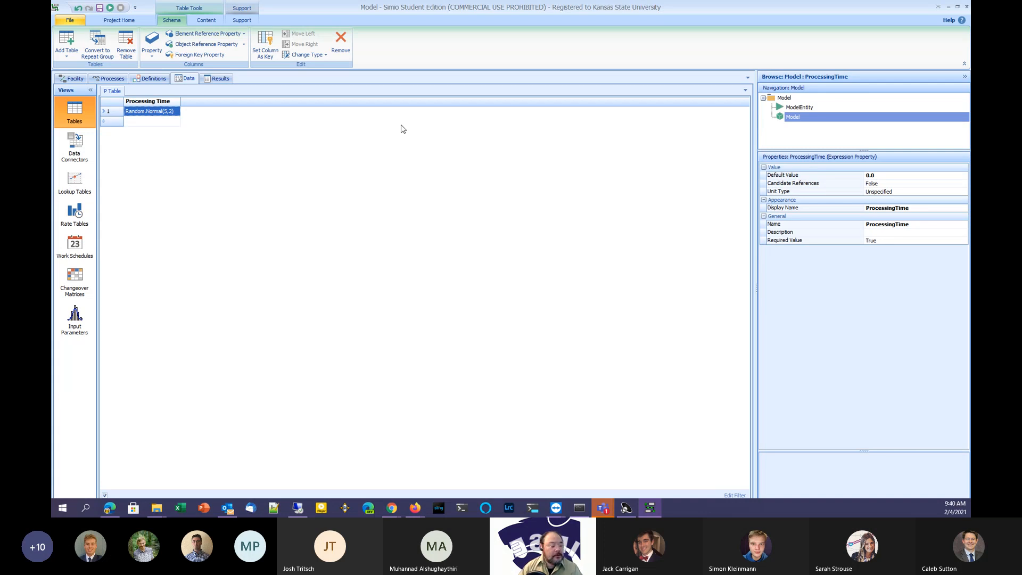
# Add three more PTable rows, each with the processing time Random.Normal(5,2)
pyautogui.click(173, 122)
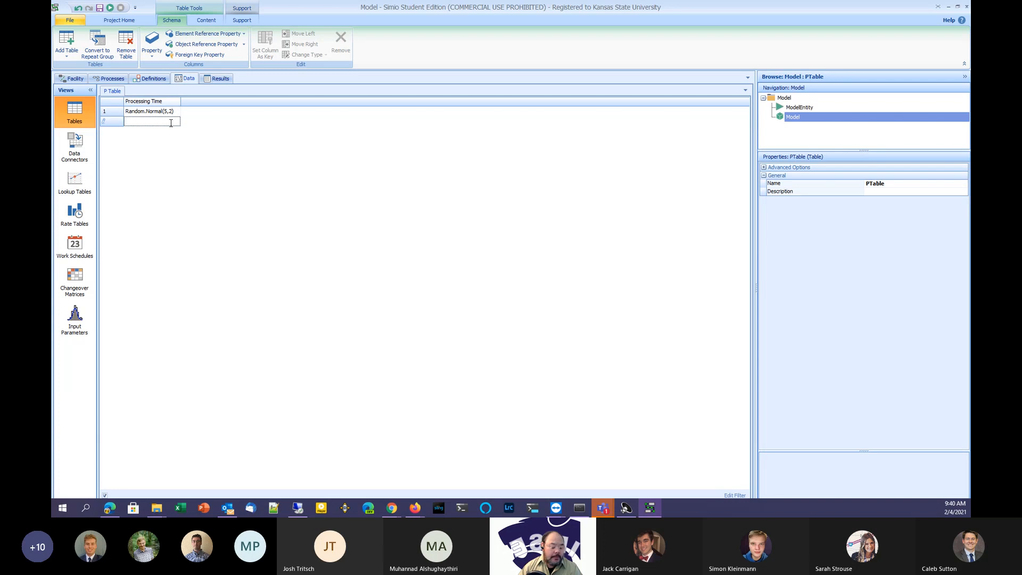
pyautogui.write('Random.Normal(5,2)')
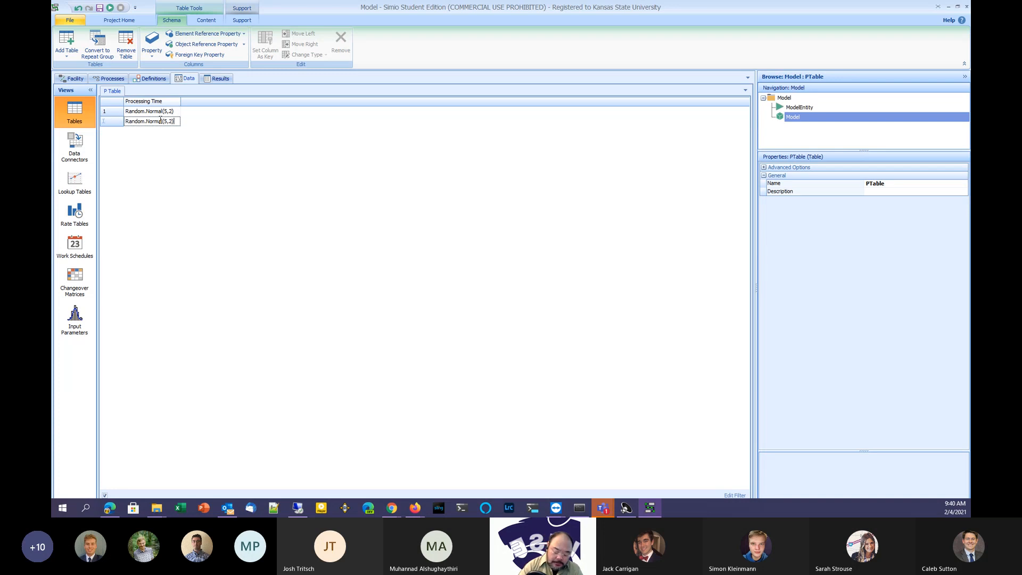
pyautogui.press('Return')
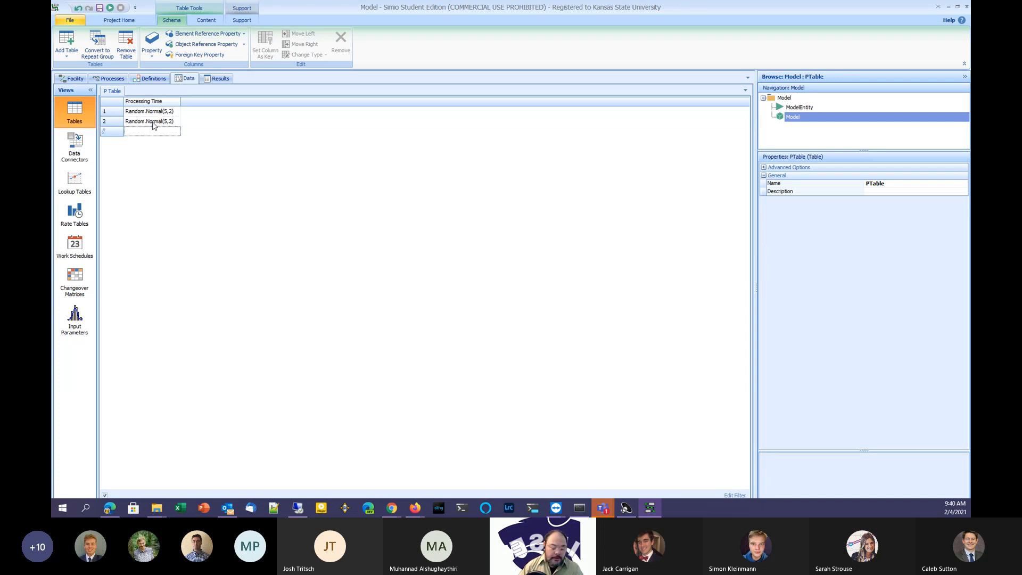
pyautogui.write('Random.Normal(5,2)')
pyautogui.press('Return')
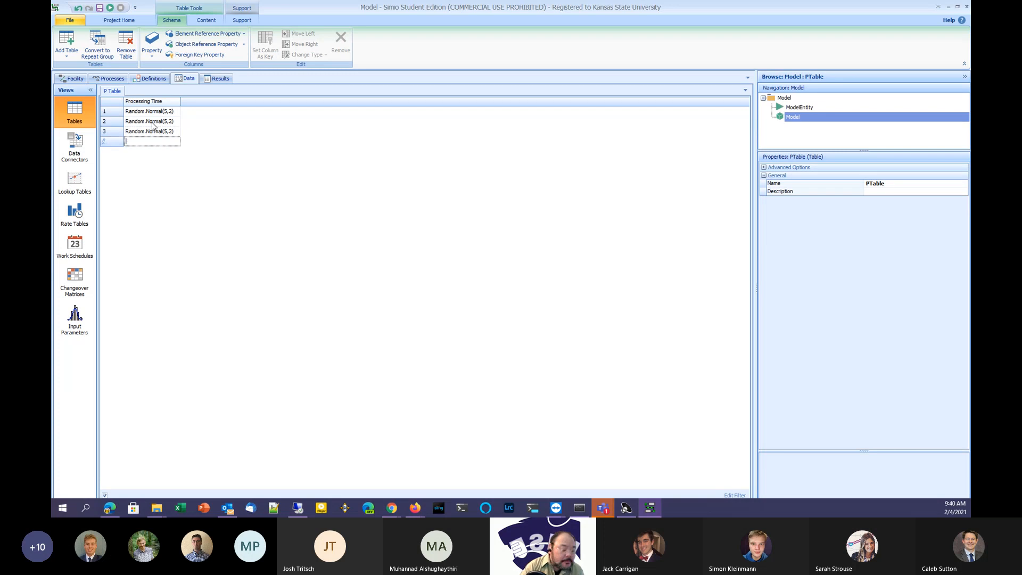
pyautogui.write('Random.Normal(5,2)')
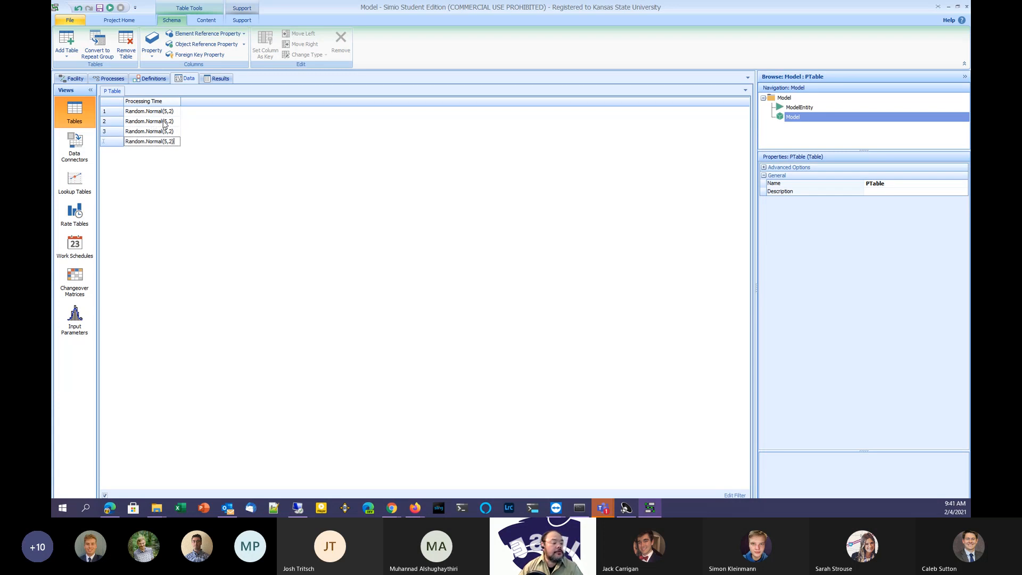
# Change the second row's processing time to Random.Normal(4,1) and the third row's to Random.Normal(3,1)
pyautogui.click(165, 122)
pyautogui.click(169, 123)
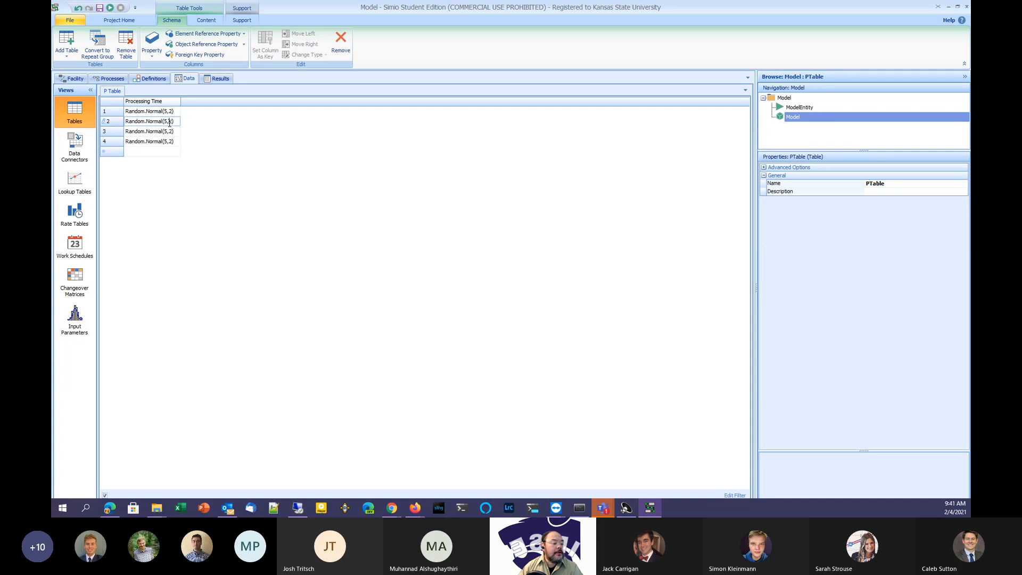
pyautogui.press('BackSpace')
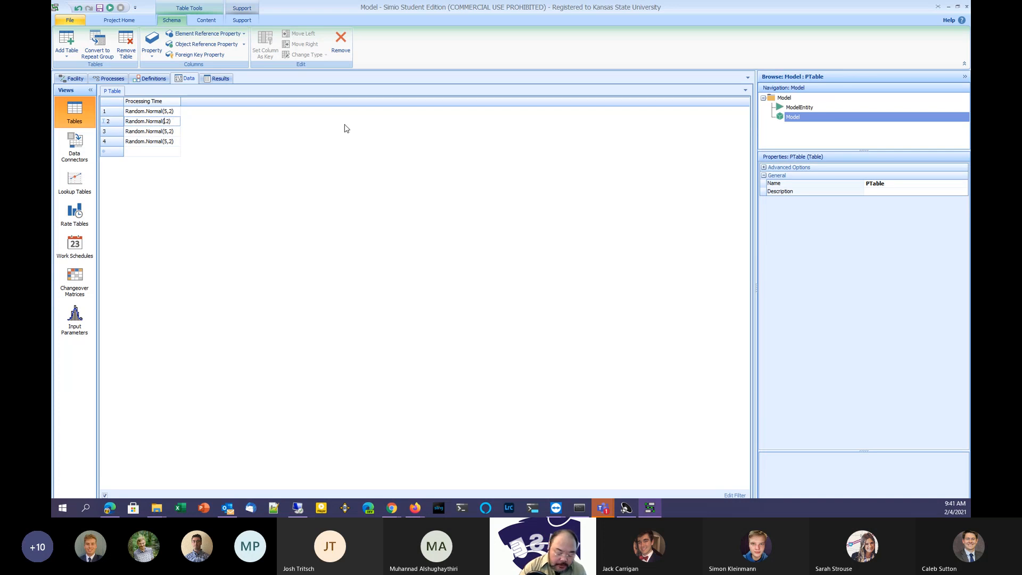
pyautogui.write('4')
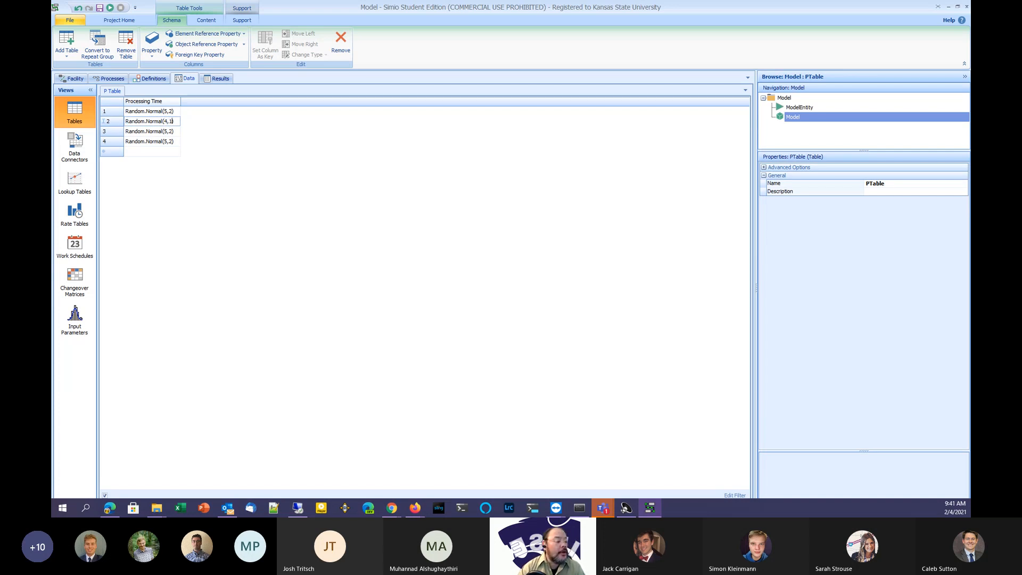
pyautogui.click(172, 134)
pyautogui.click(172, 135)
pyautogui.moveTo(173, 133); pyautogui.dragTo(165, 133)
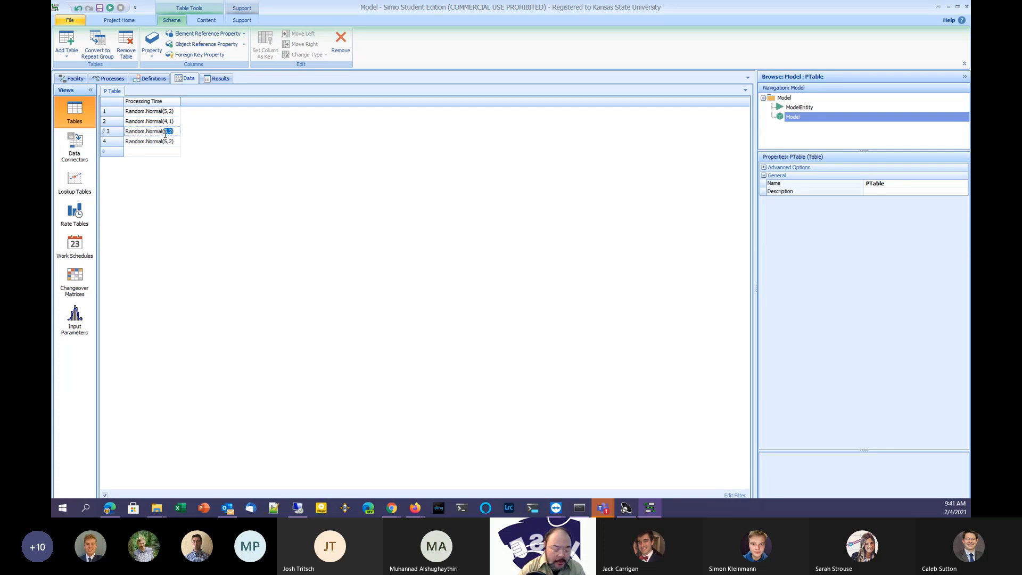
pyautogui.write('3')
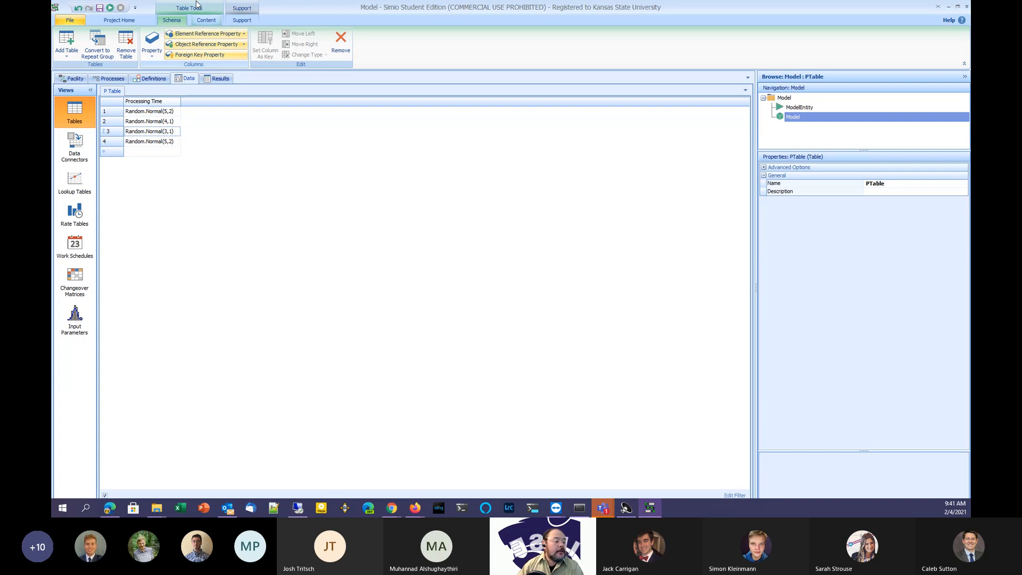
# Change the fourth row's processing time in PTable to Random.Normal(2,1)
pyautogui.click(172, 143)
pyautogui.moveTo(174, 143); pyautogui.dragTo(170, 142)
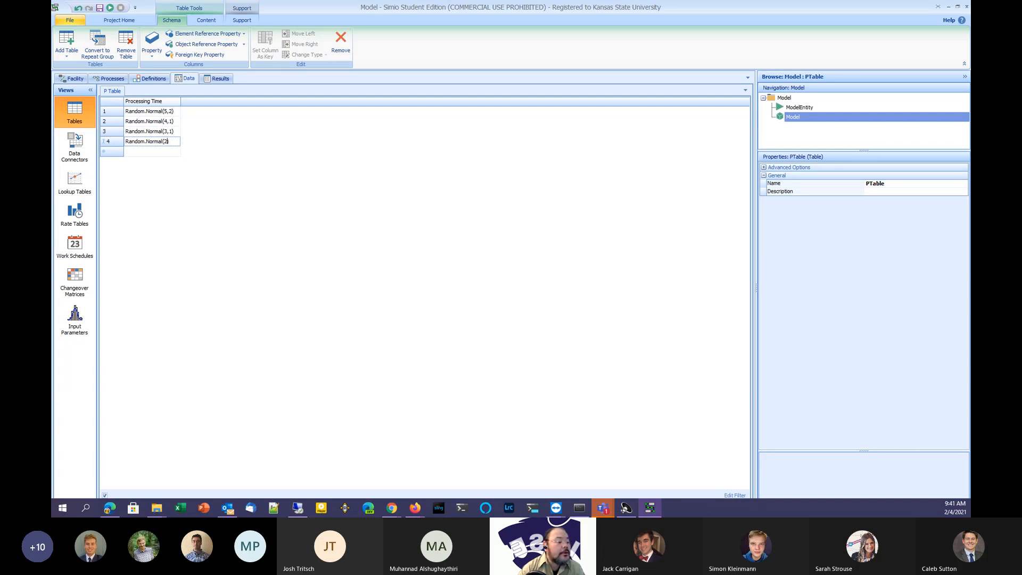
pyautogui.press('Return')
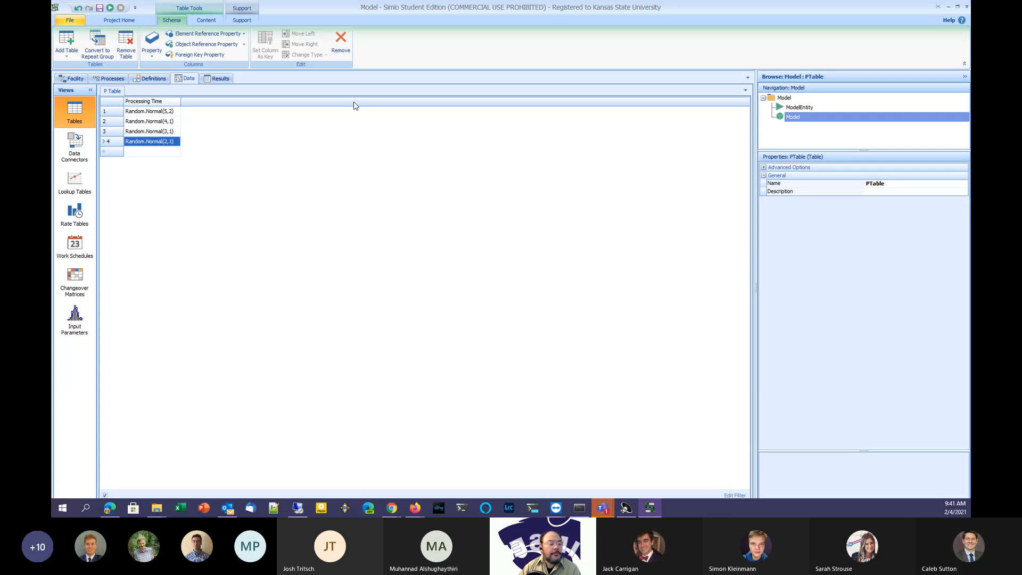
# Set the ProcessingTime column's unit type to Time and its default units to Minutes
pyautogui.click(156, 101)
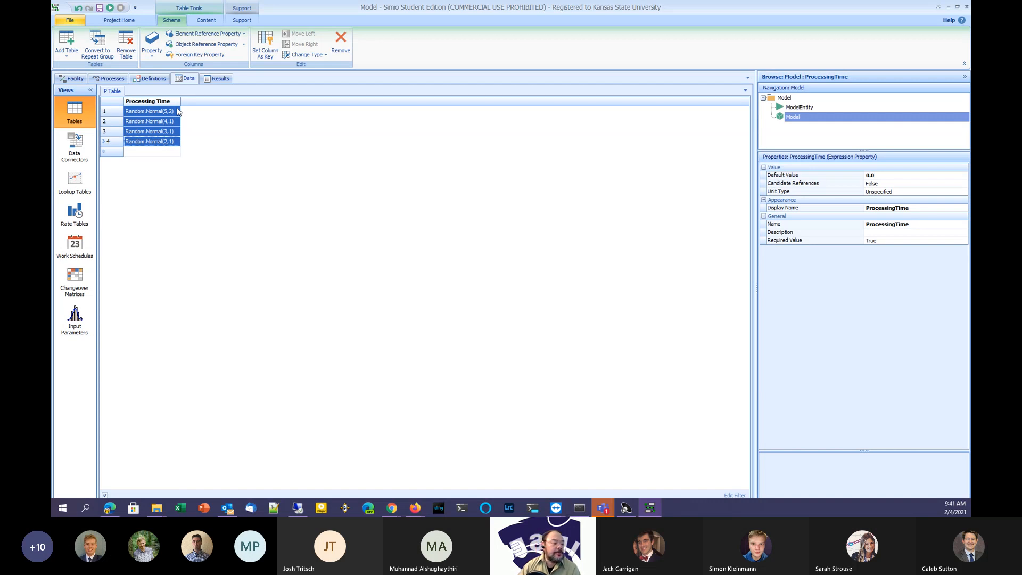
pyautogui.click(203, 140)
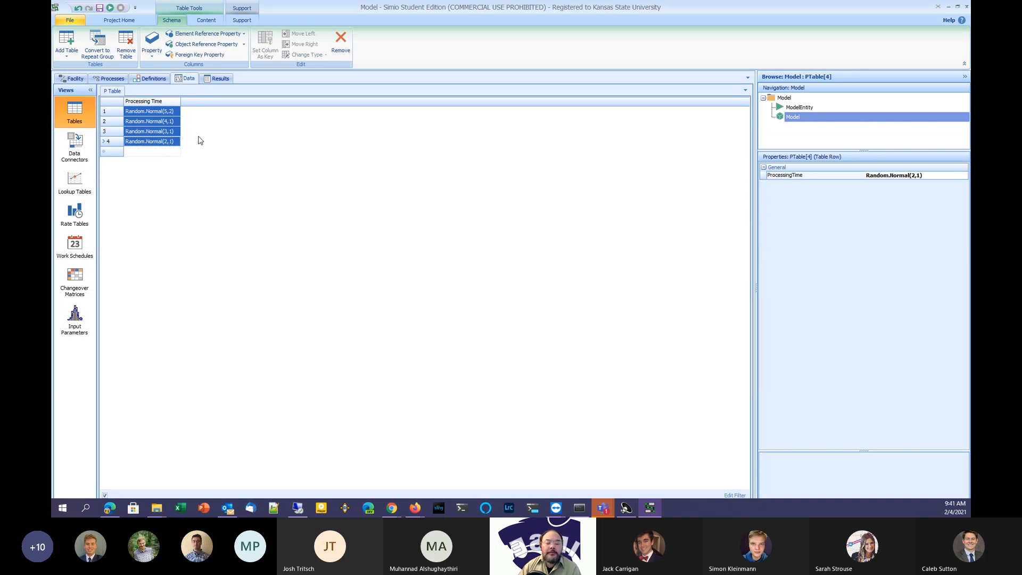
pyautogui.click(156, 101)
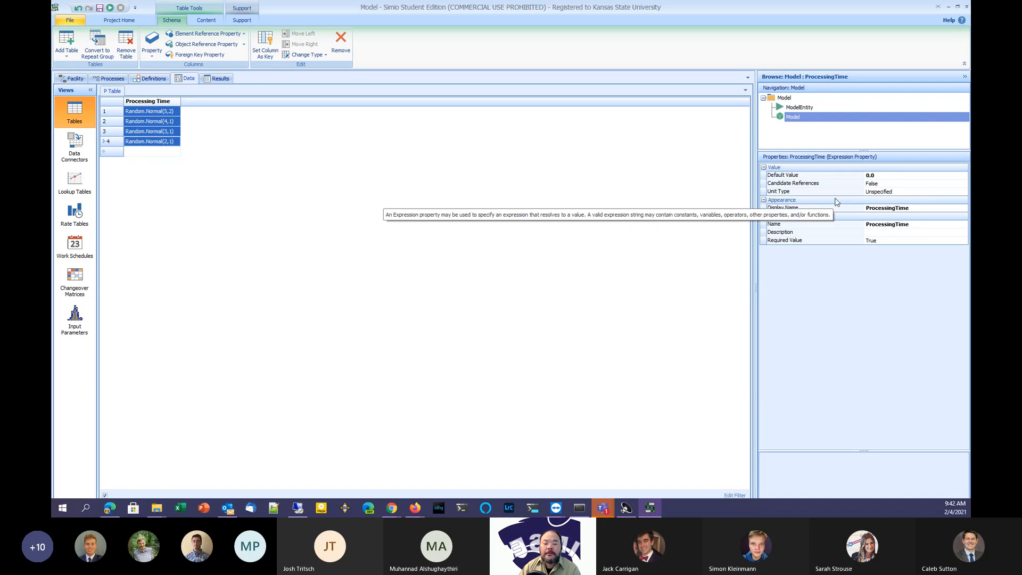
pyautogui.click(961, 192)
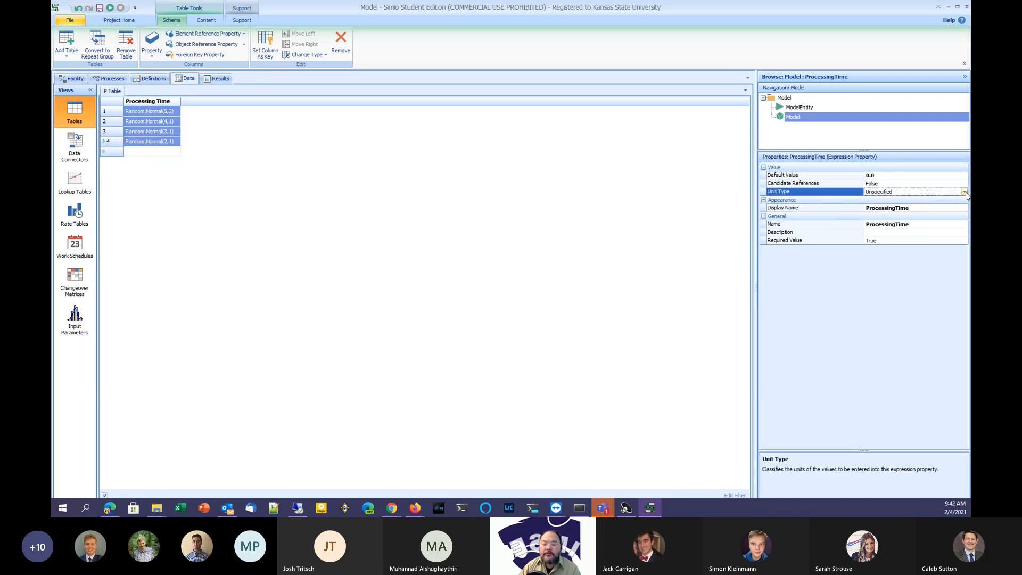
pyautogui.click(965, 192)
pyautogui.click(898, 207)
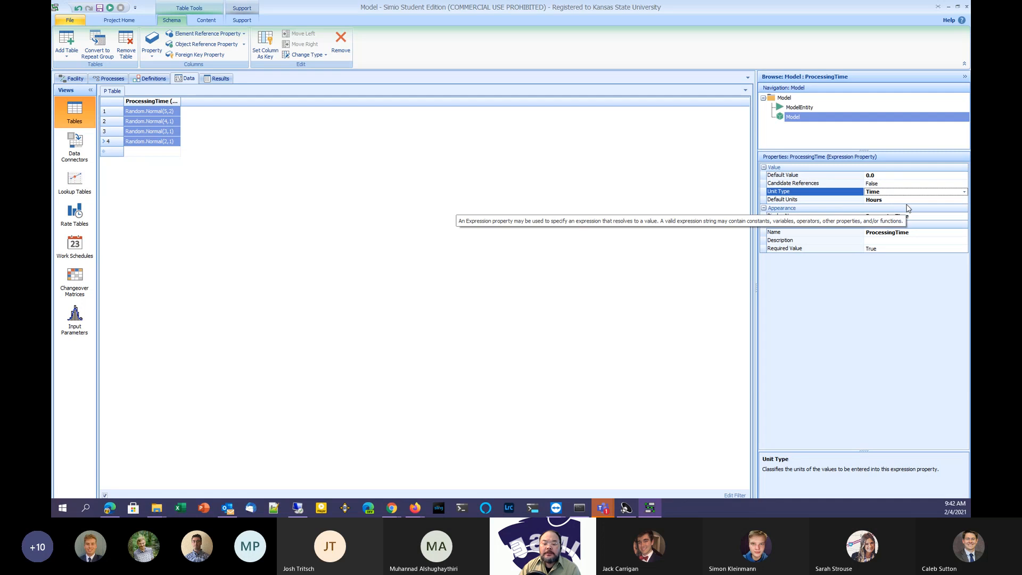
pyautogui.click(957, 201)
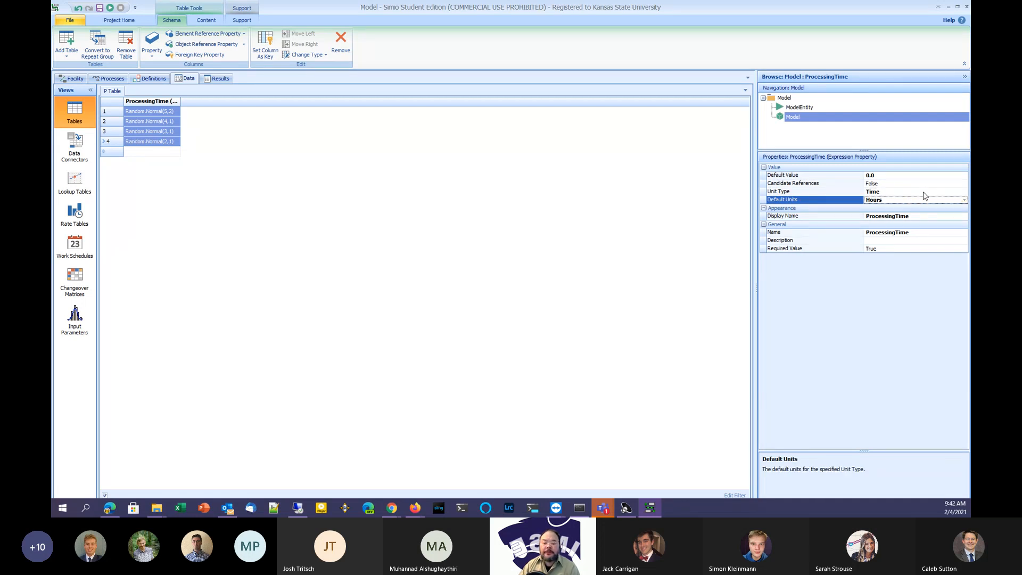
pyautogui.click(963, 200)
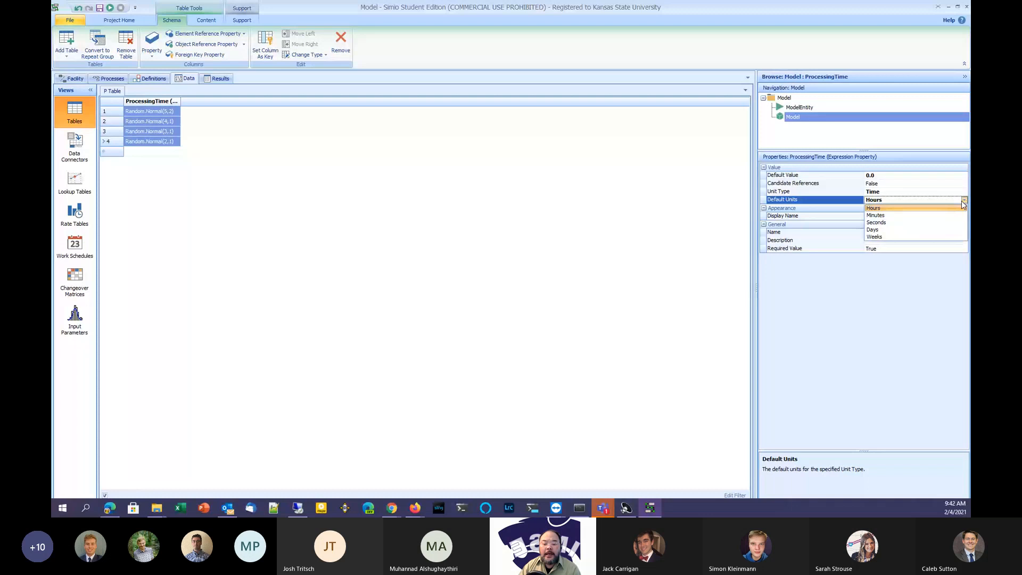
pyautogui.click(887, 221)
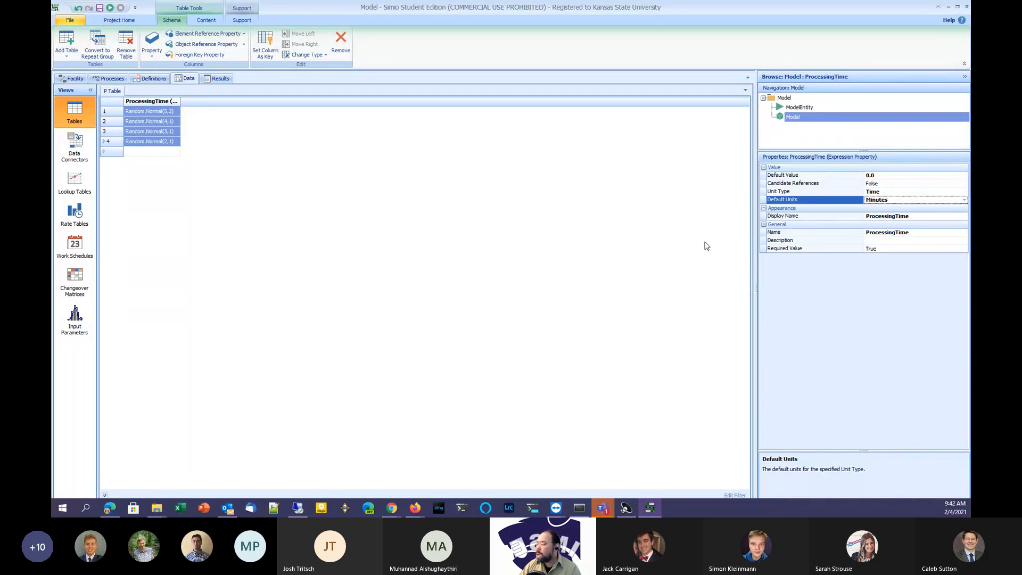
pyautogui.click(593, 262)
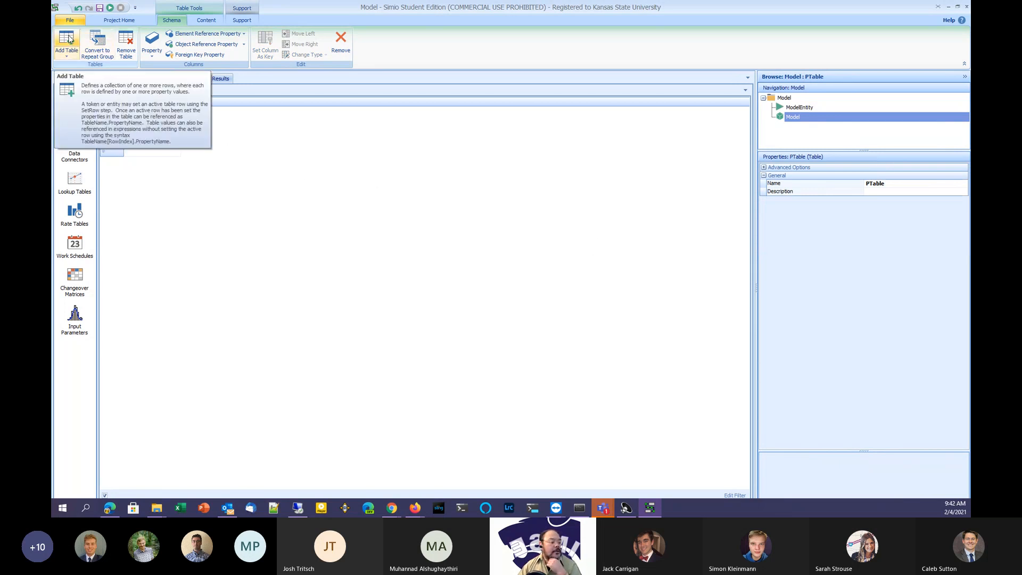
pyautogui.click(152, 50)
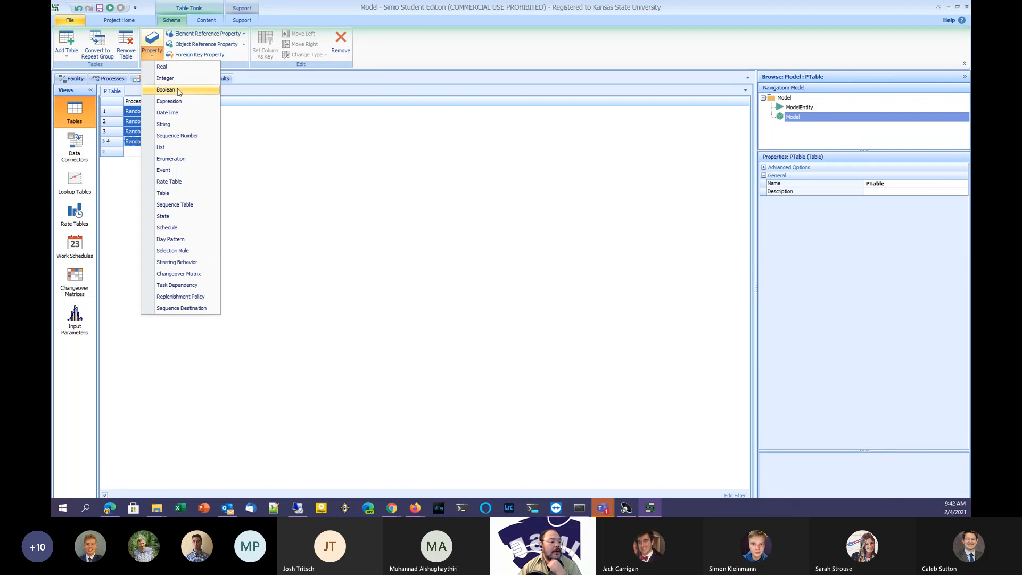
pyautogui.click(302, 159)
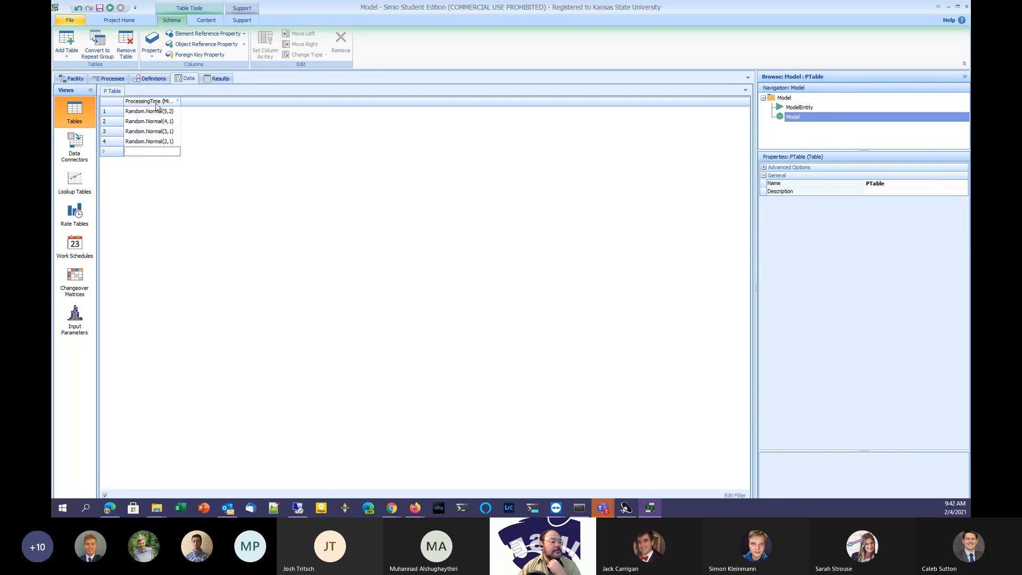
# Review the unit types available for the ProcessingTime column without changing the current choice
pyautogui.click(156, 102)
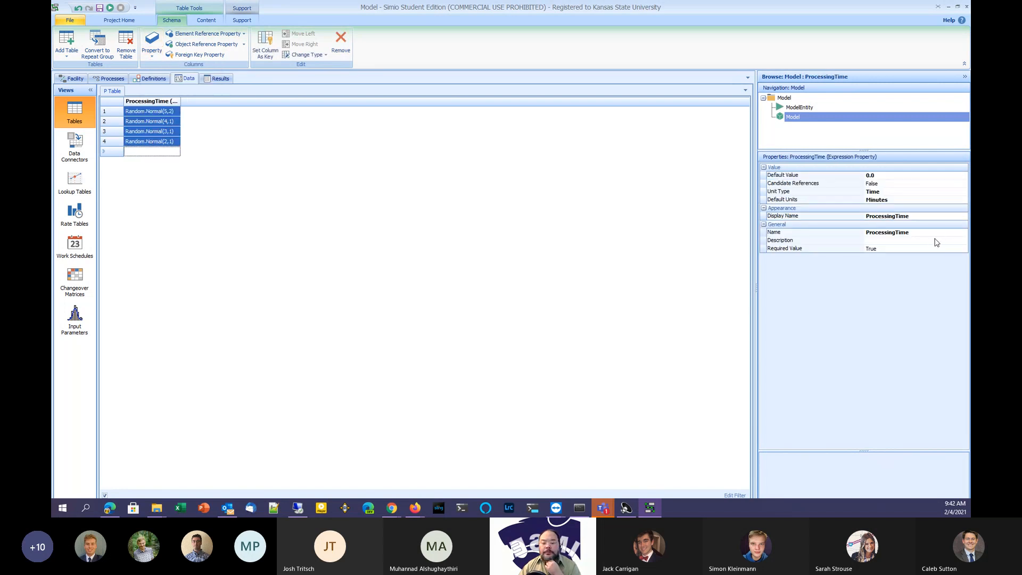
pyautogui.click(942, 192)
pyautogui.click(965, 192)
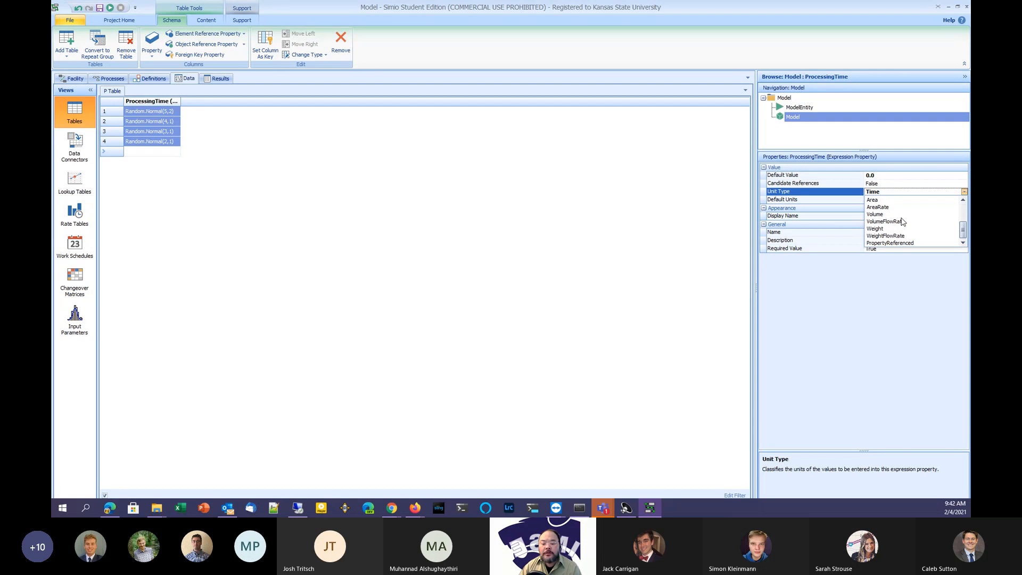
pyautogui.scroll(-3, 903, 223)
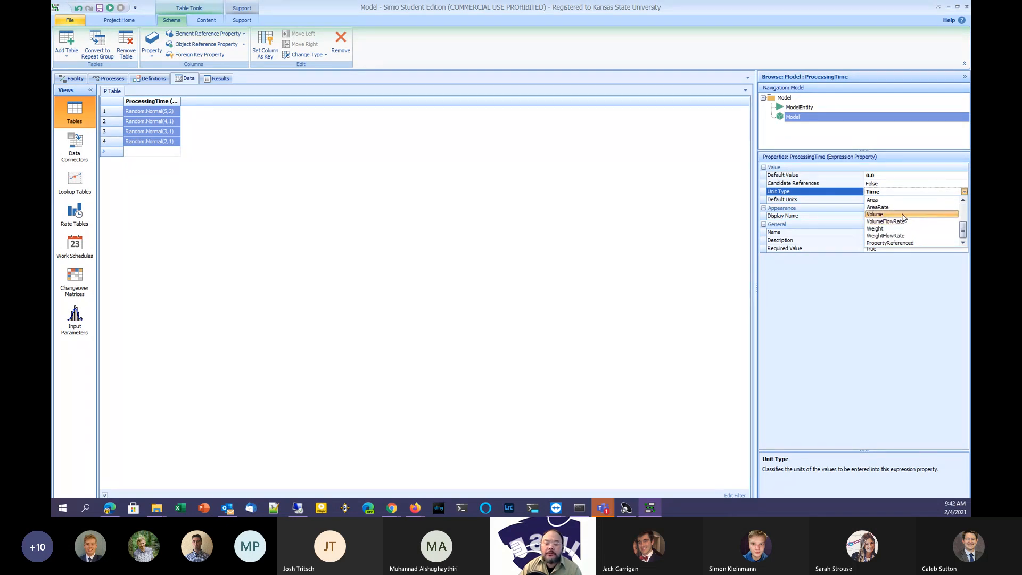
pyautogui.scroll(3, 904, 216)
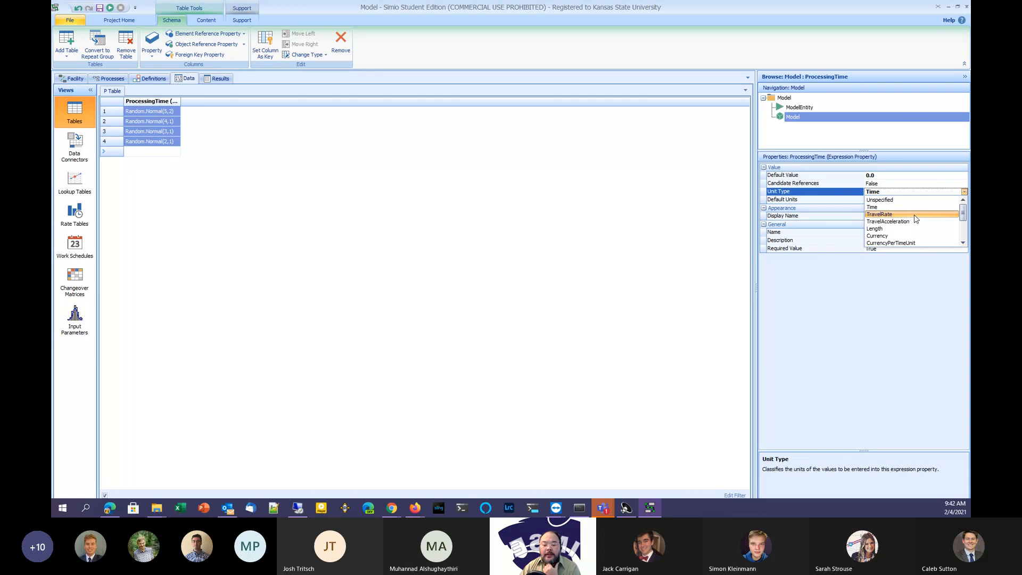
pyautogui.scroll(-3, 916, 219)
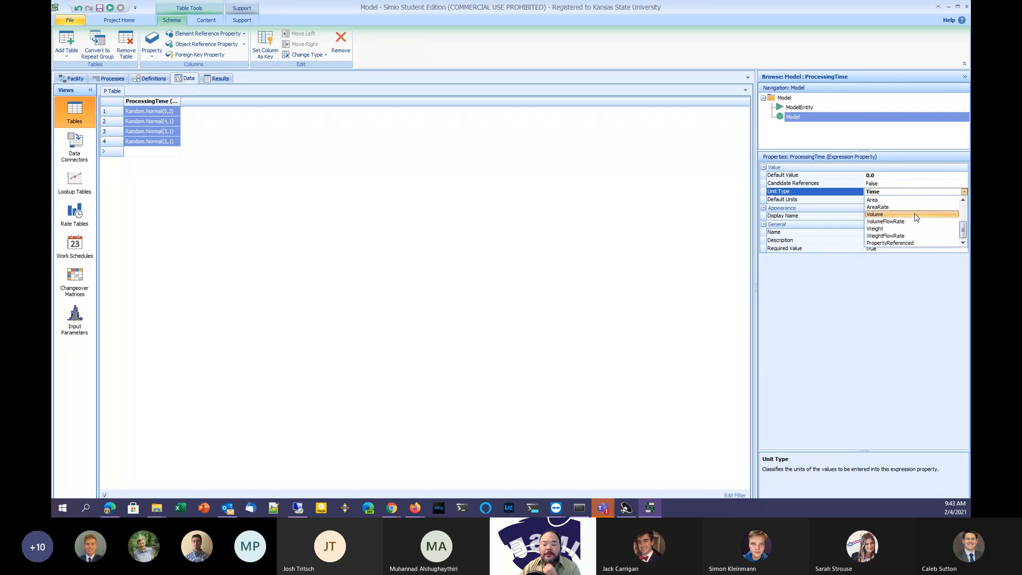
pyautogui.scroll(3, 917, 217)
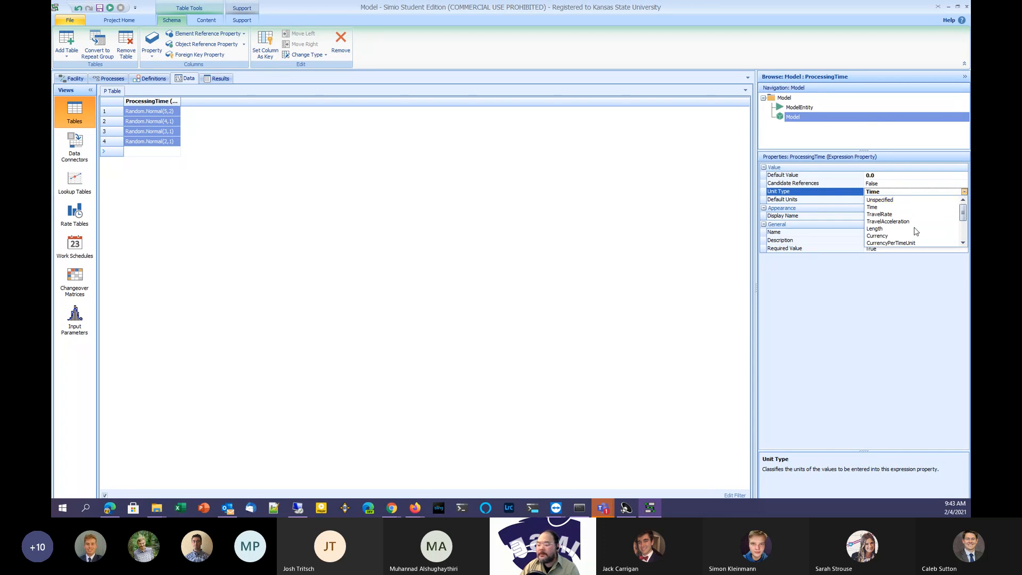
pyautogui.click(912, 317)
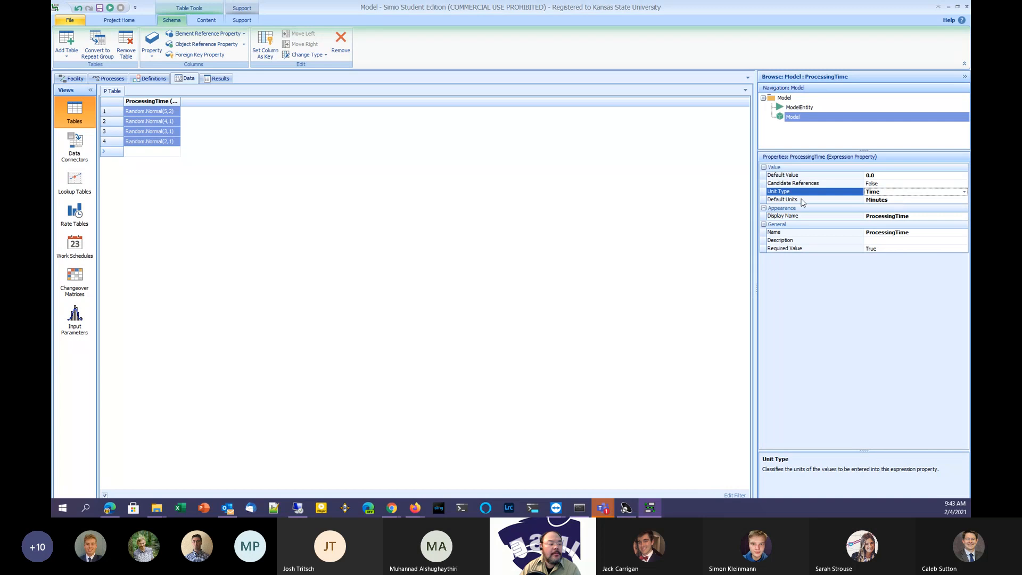
pyautogui.click(238, 155)
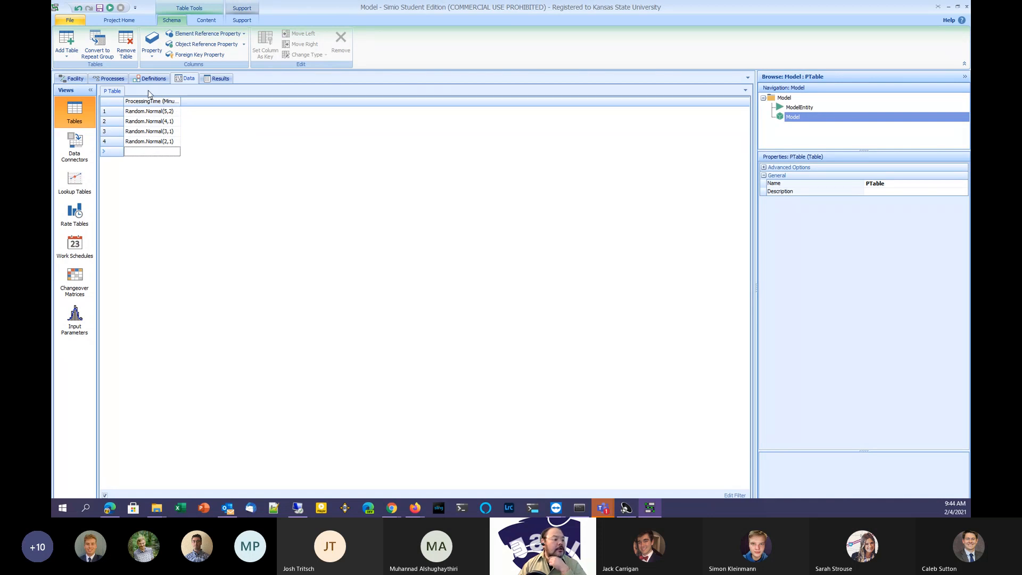
# Add a second data table to the model and name it Table2
pyautogui.click(68, 50)
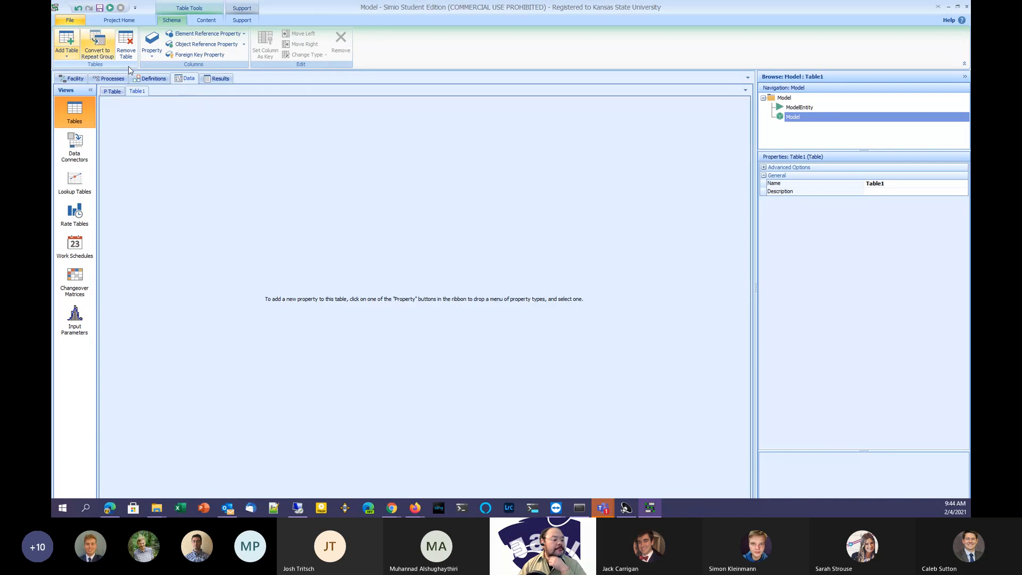
pyautogui.click(886, 185)
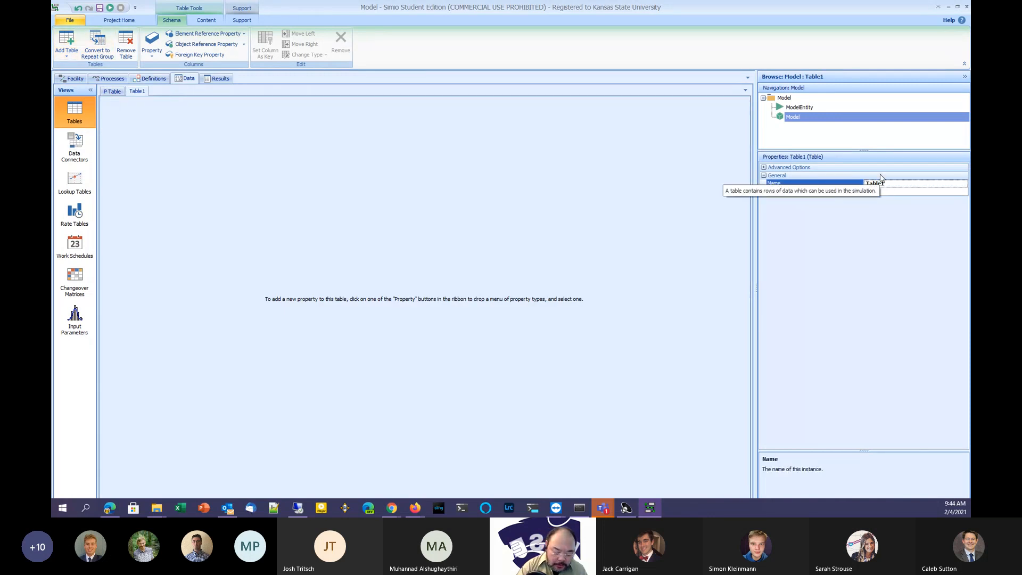
pyautogui.press('BackSpace')
pyautogui.write('2')
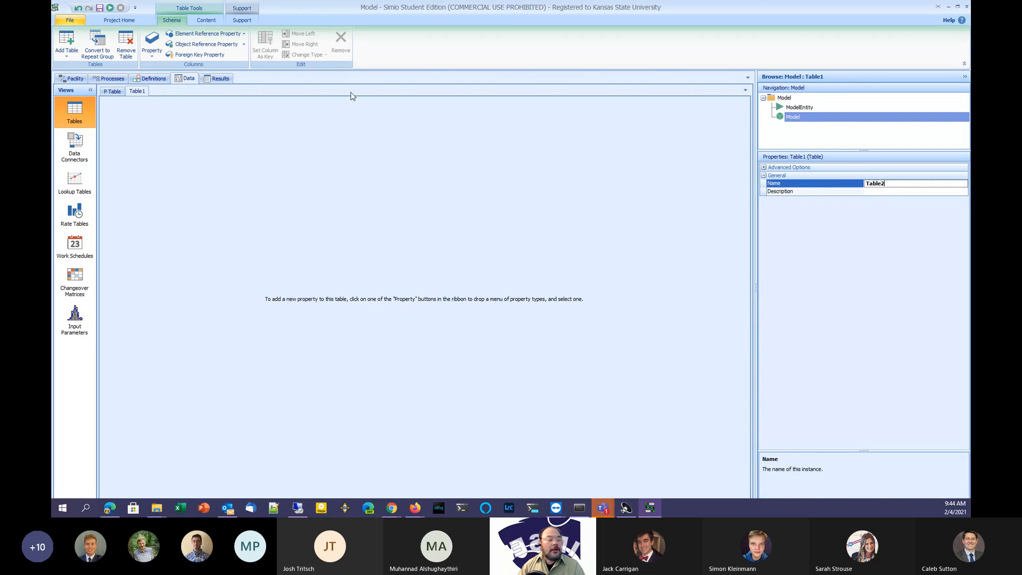
# Add two Expression property columns to Table2
pyautogui.click(152, 53)
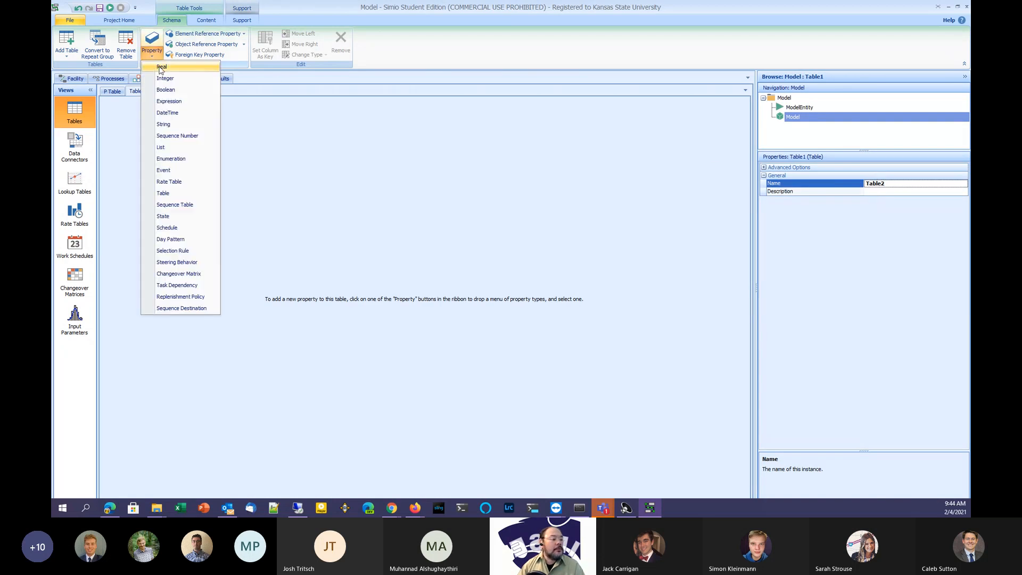
pyautogui.click(166, 102)
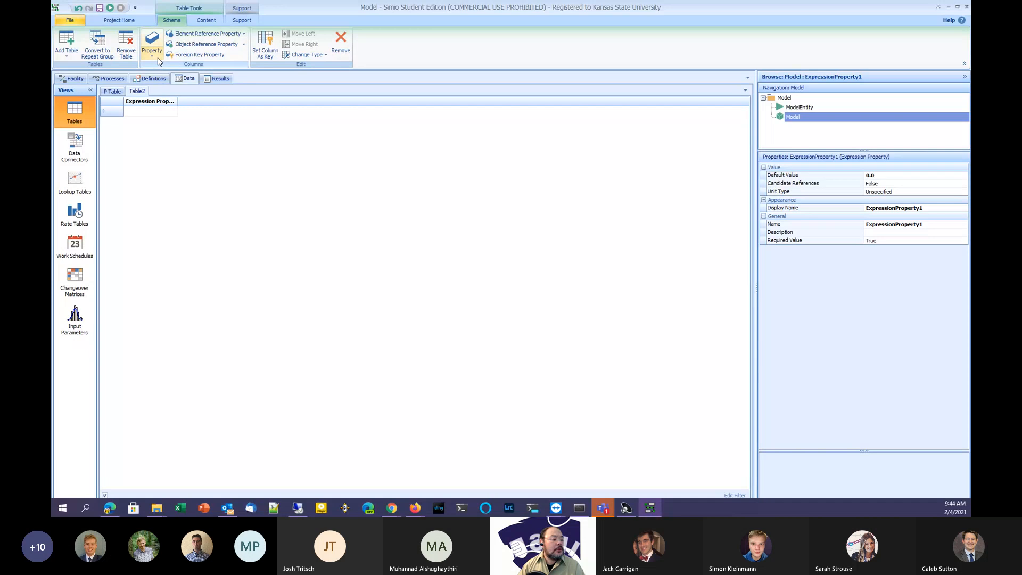
pyautogui.click(157, 57)
pyautogui.click(160, 102)
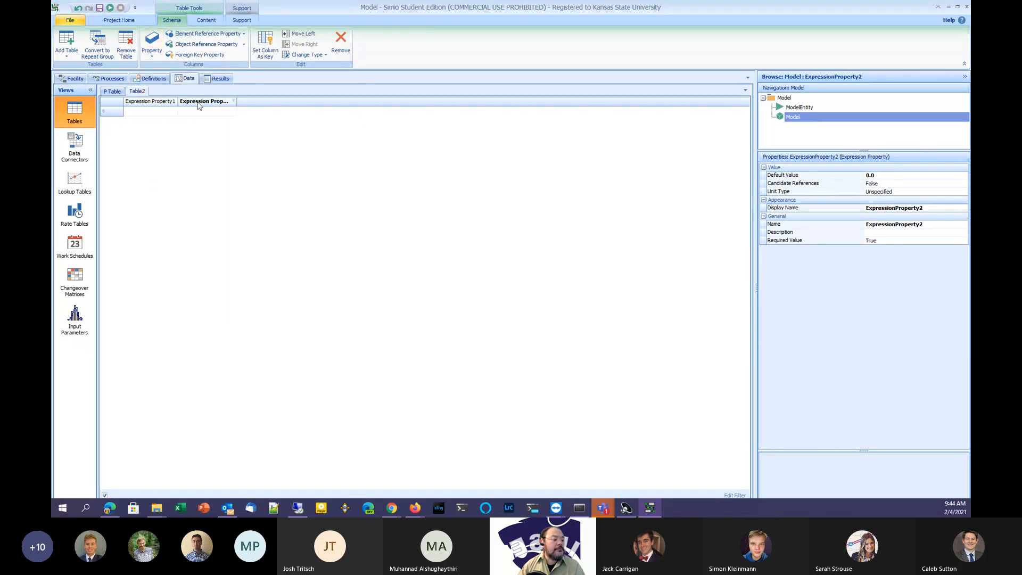
# Rename the first Expression column of Table2 to NewPtime
pyautogui.click(151, 111)
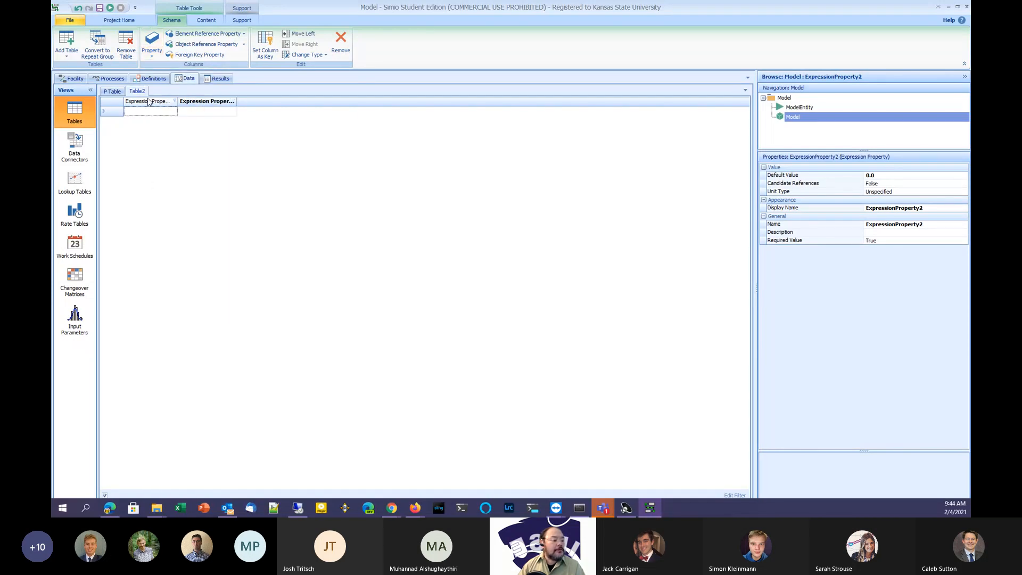
pyautogui.click(924, 224)
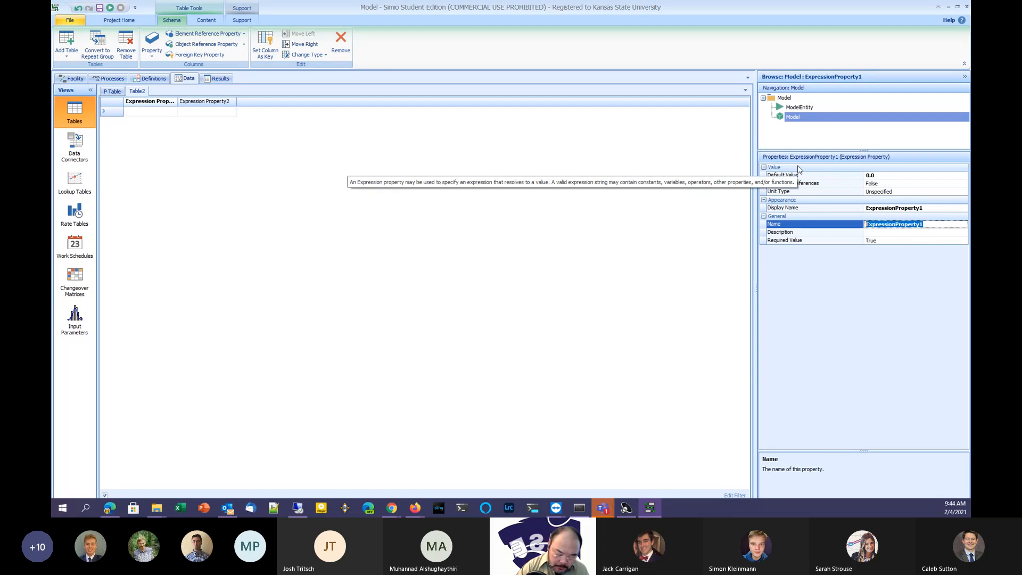
pyautogui.write('New')
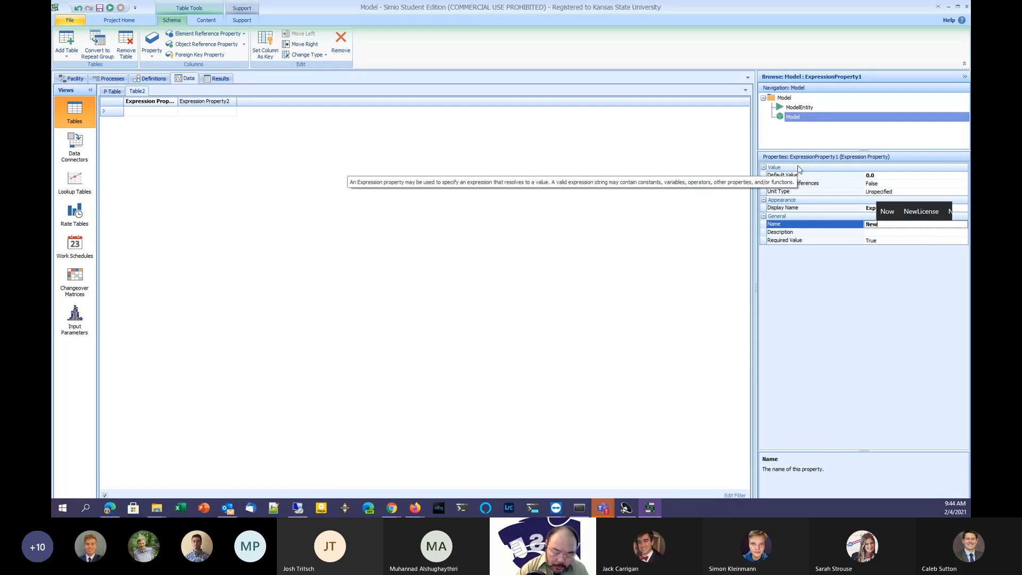
pyautogui.write('Ptime')
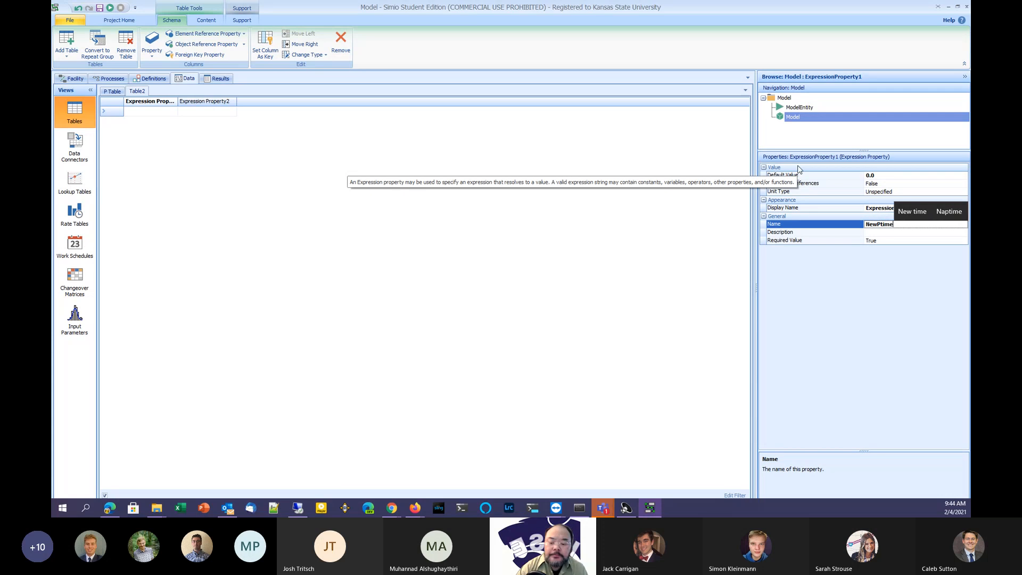
pyautogui.press('Return')
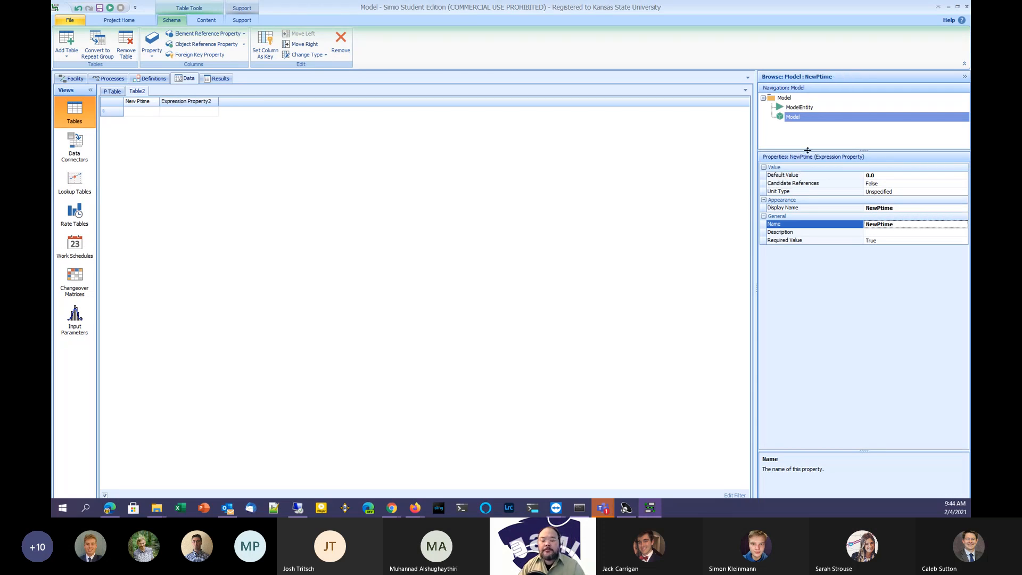
# Set the NewPtime column's unit type to Time with default units of Minutes
pyautogui.click(919, 190)
pyautogui.click(925, 193)
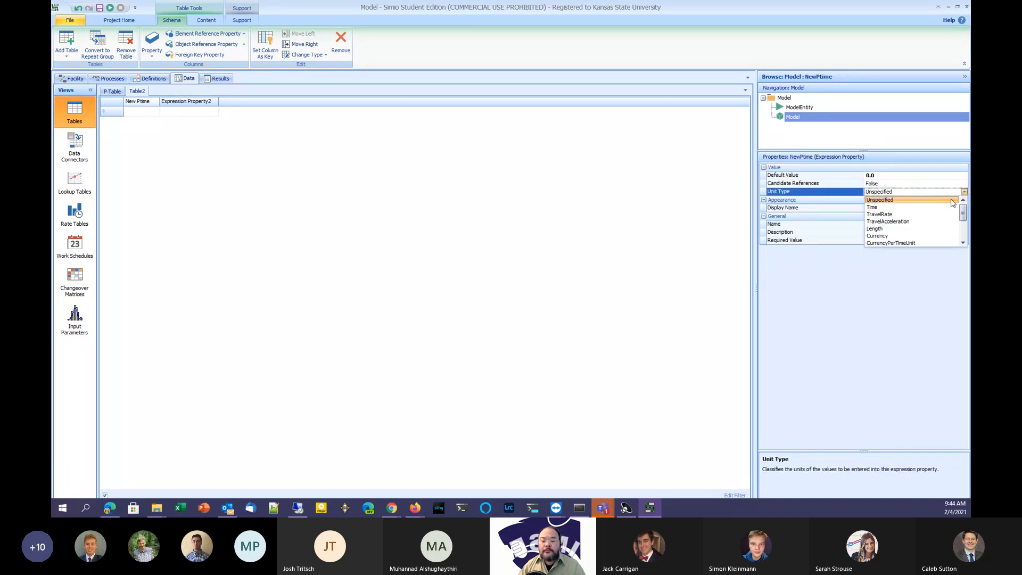
pyautogui.click(914, 204)
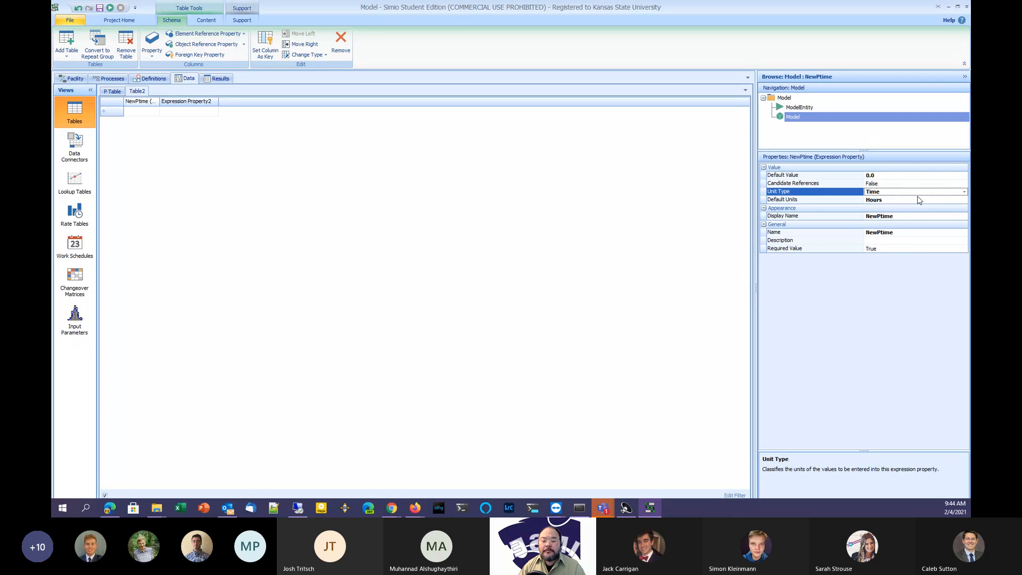
pyautogui.click(920, 200)
pyautogui.click(964, 200)
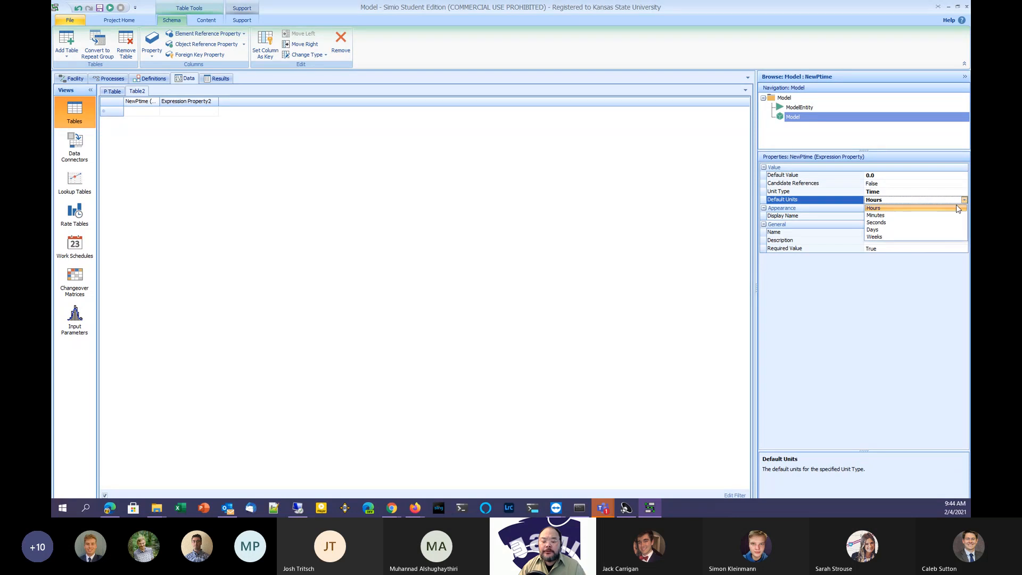
pyautogui.click(913, 214)
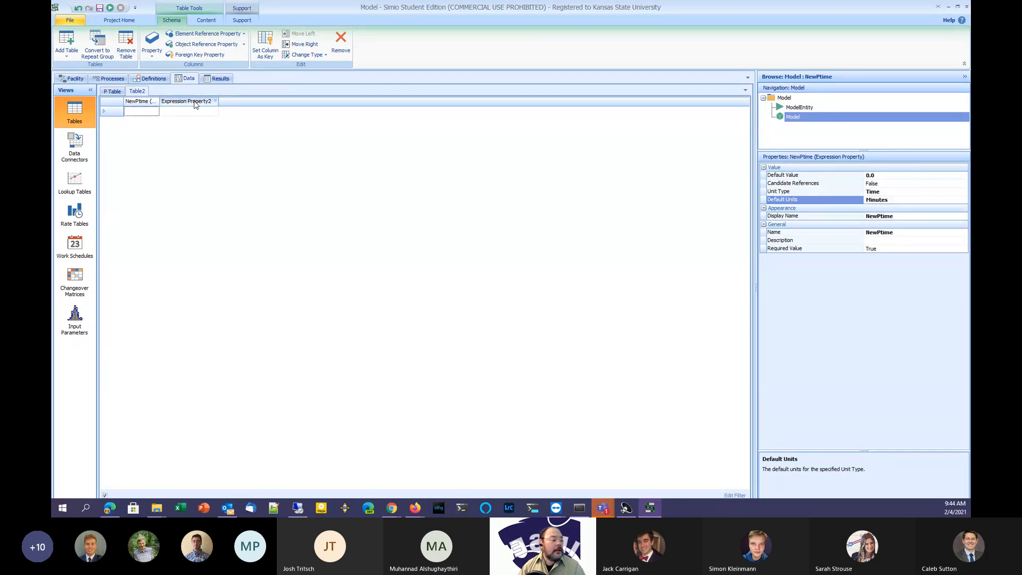
# Rename the second Expression column of Table2 to ReworkPTime
pyautogui.click(195, 105)
pyautogui.click(923, 226)
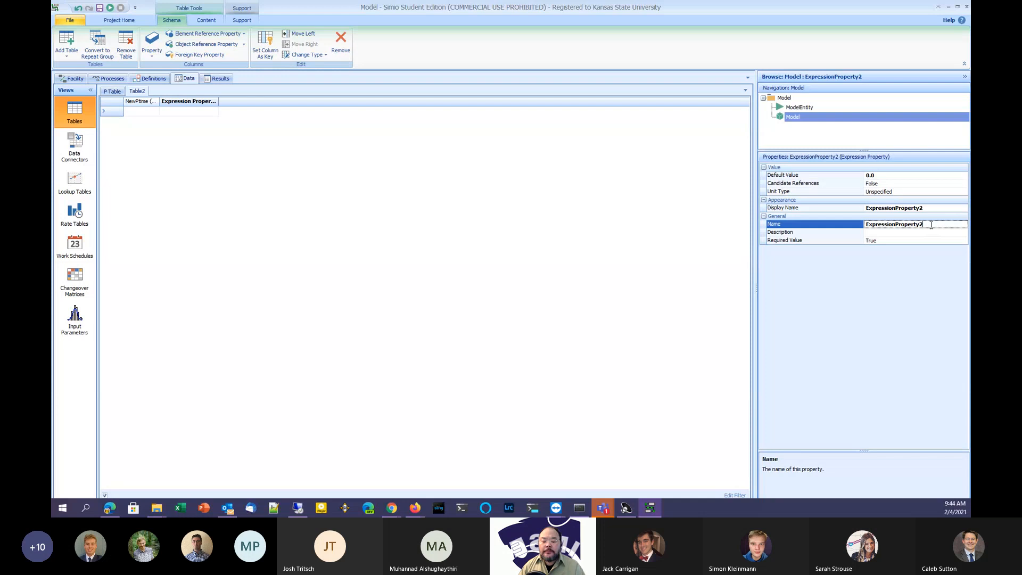
pyautogui.moveTo(931, 225); pyautogui.dragTo(782, 226)
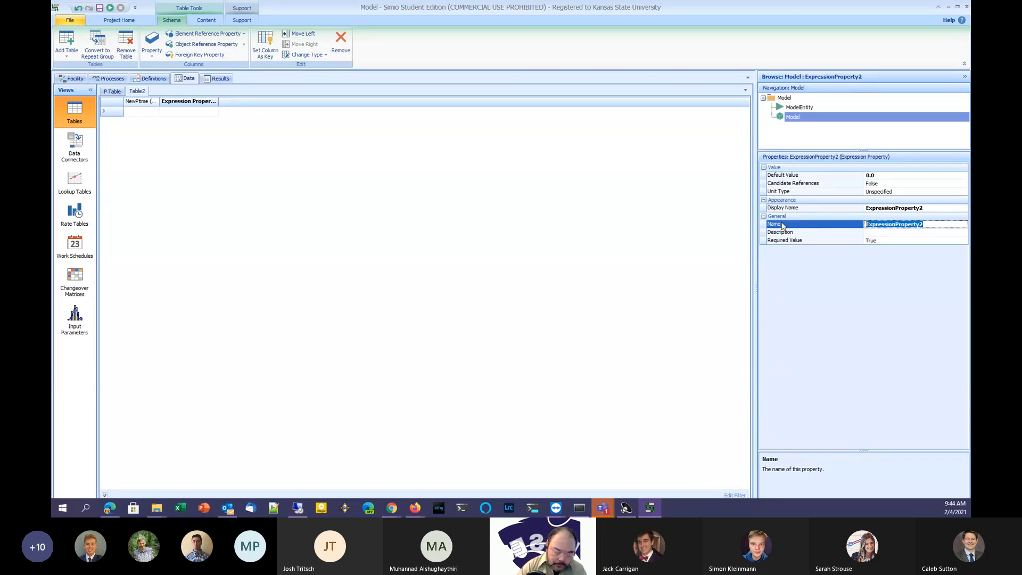
pyautogui.write('Rewor')
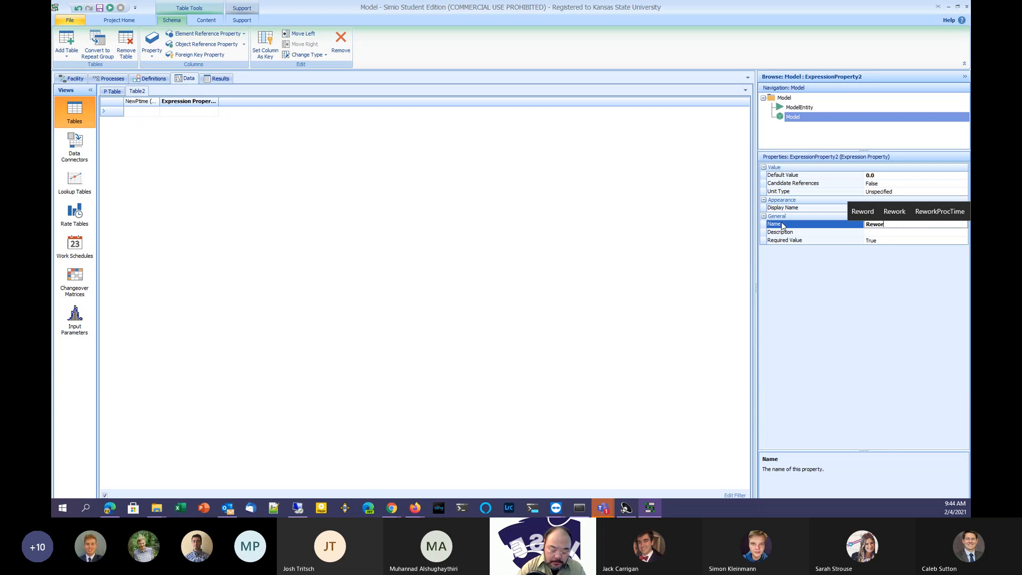
pyautogui.write('kP')
pyautogui.write('Time')
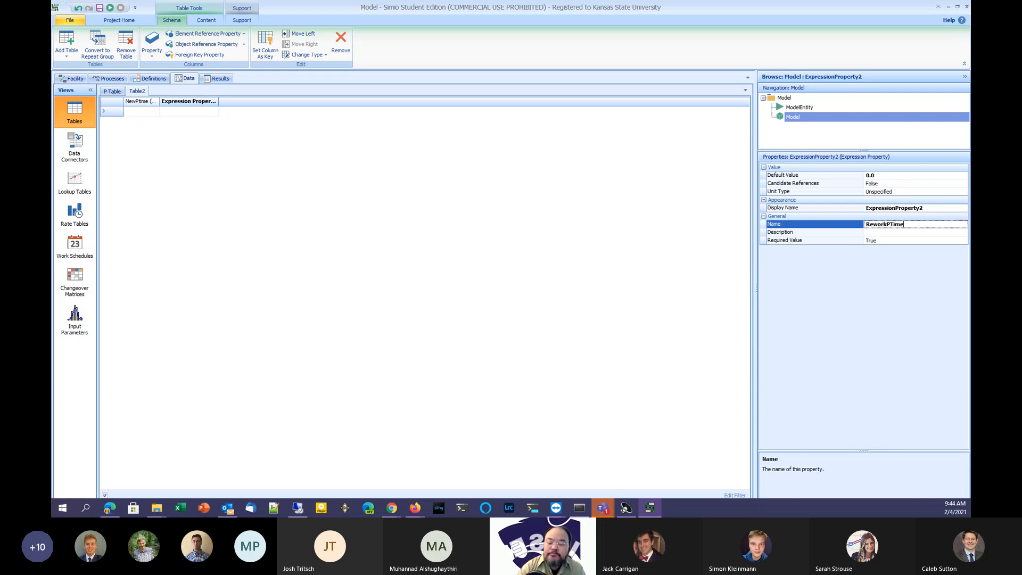
pyautogui.press('Return')
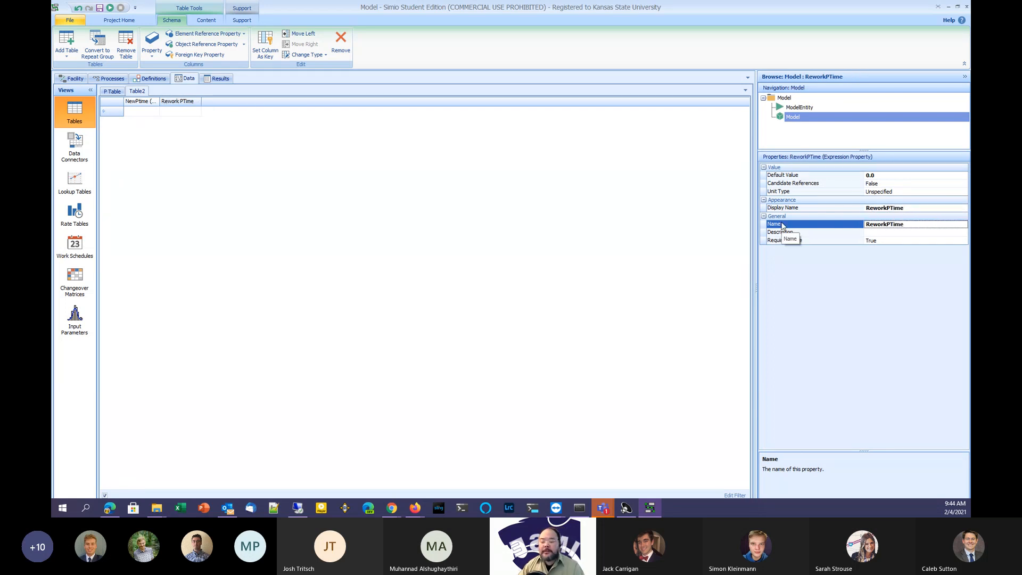
# Set the ReworkPTime column's unit type to Time with default units of Minutes
pyautogui.click(917, 193)
pyautogui.click(965, 192)
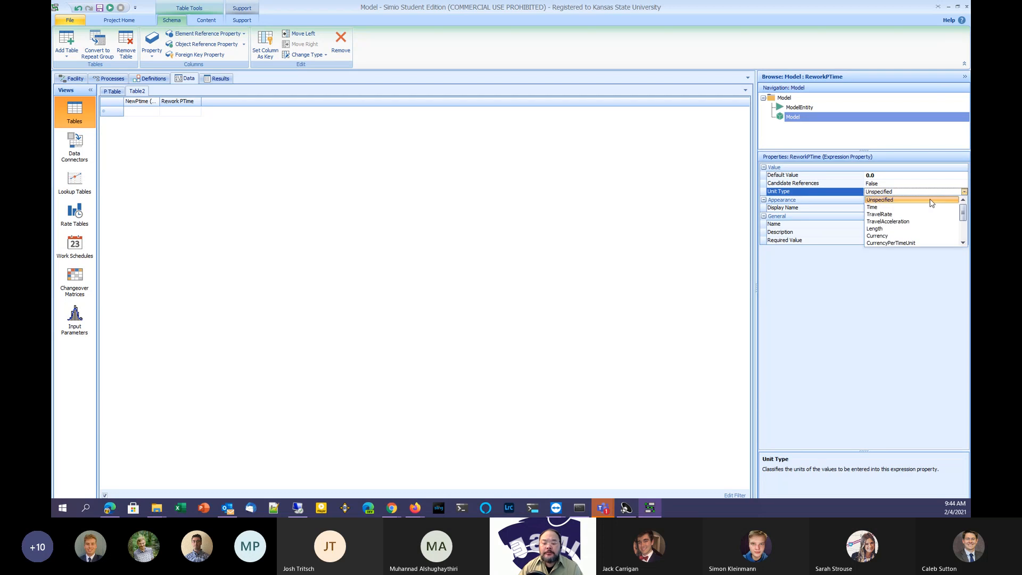
pyautogui.click(933, 204)
pyautogui.click(889, 202)
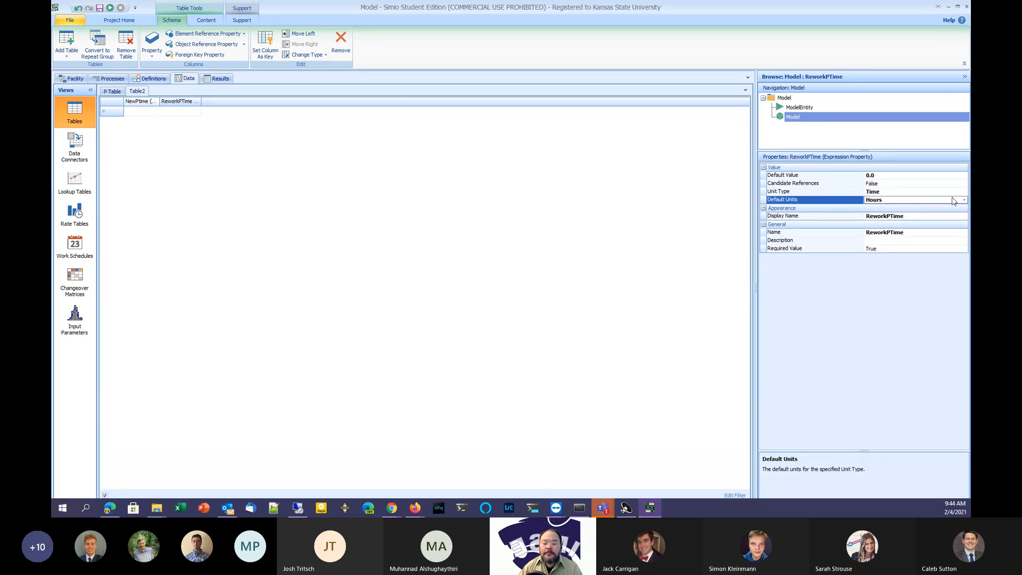
pyautogui.click(964, 201)
pyautogui.click(888, 215)
pyautogui.click(614, 197)
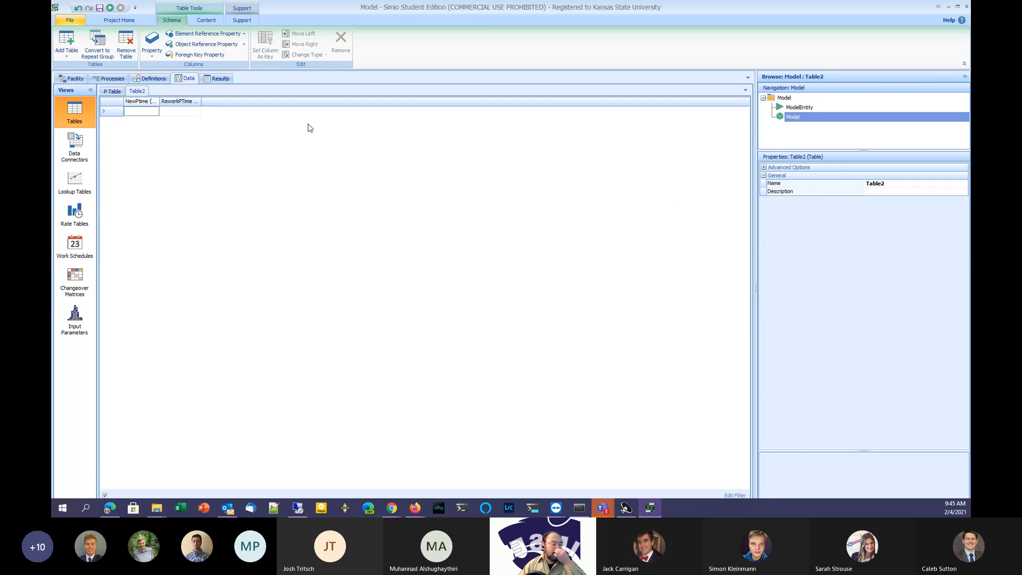
# Fill the NewPtime column of Table2 with PTable's first two expressions, Random.Normal(5,2) and Random.Normal(4,1)
pyautogui.click(113, 93)
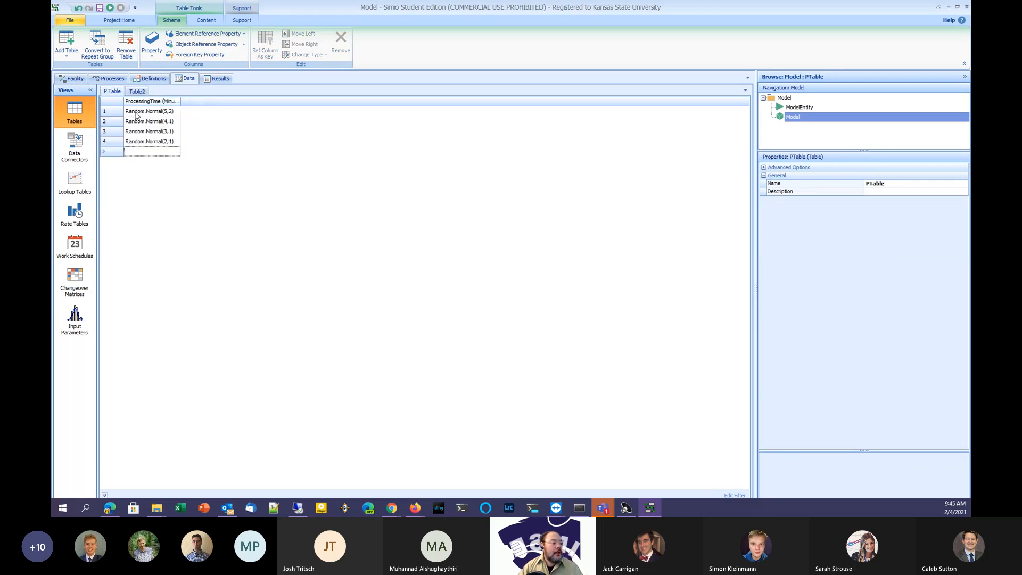
pyautogui.moveTo(134, 113); pyautogui.dragTo(138, 126)
pyautogui.hotkey('ctrl', 'c')
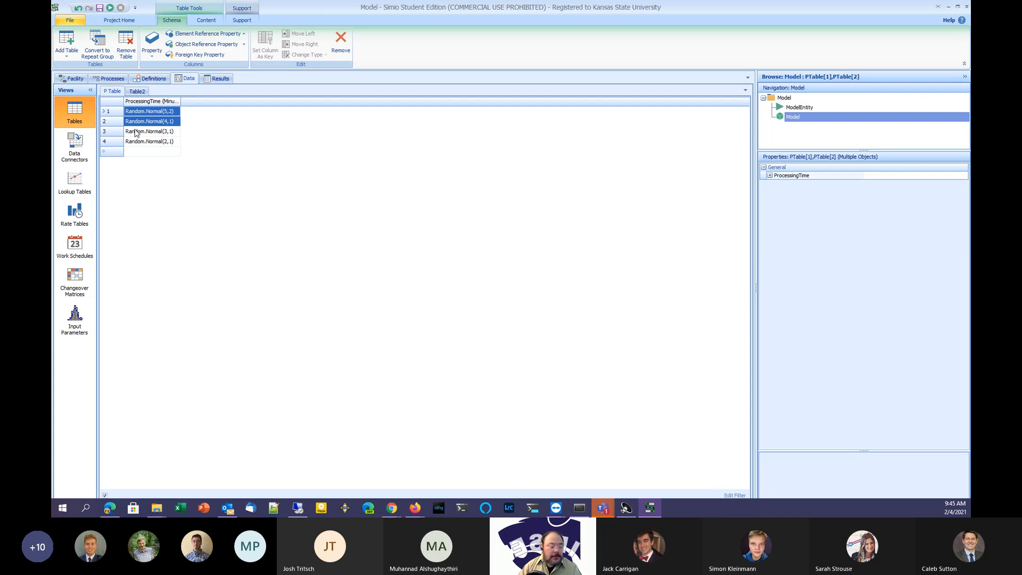
pyautogui.click(139, 91)
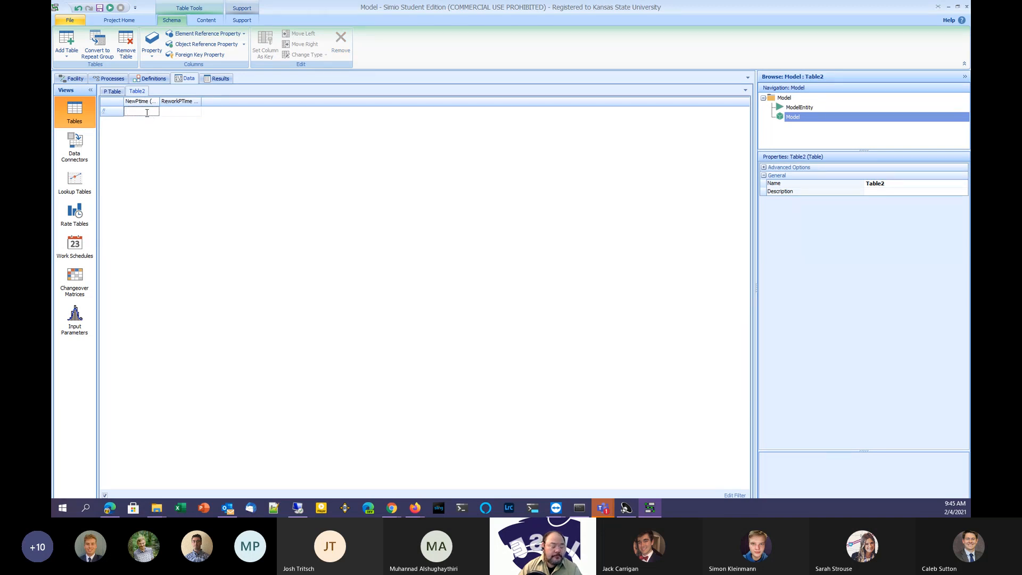
pyautogui.write('Random.Normal(5,2)')
pyautogui.click(140, 123)
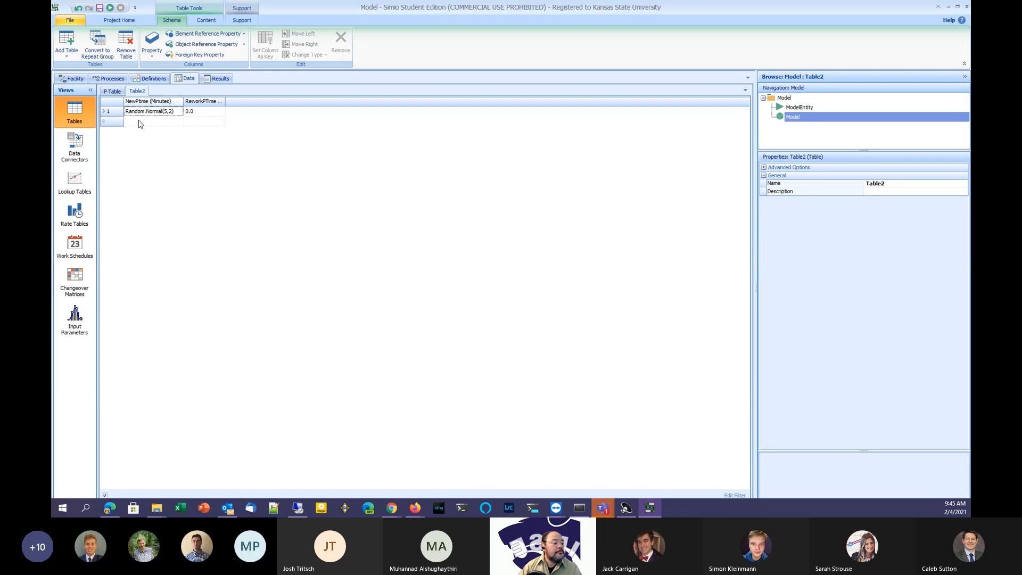
pyautogui.click(140, 123)
pyautogui.click(130, 113)
pyautogui.click(143, 126)
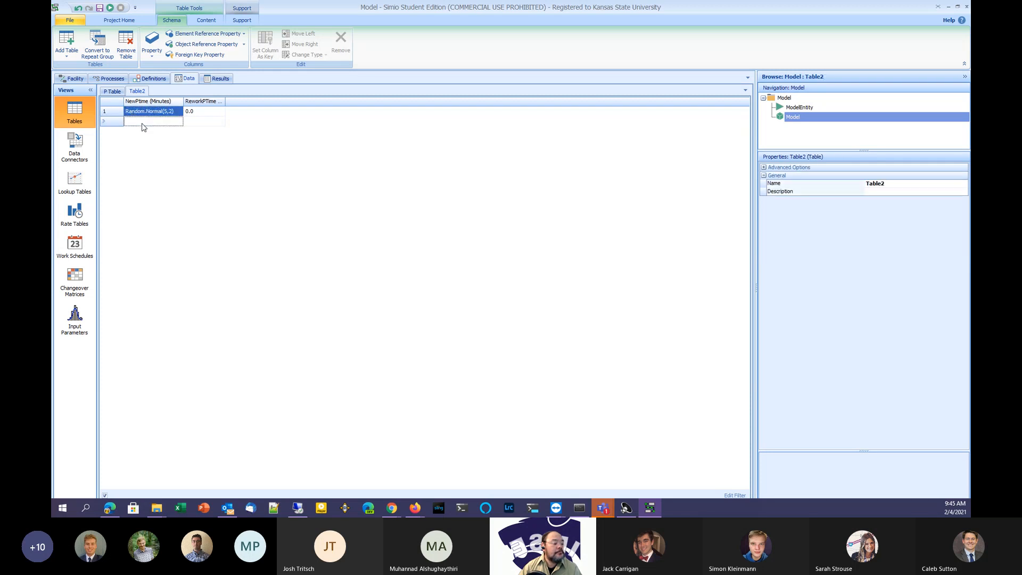
pyautogui.write('Random.Normal(4,1)')
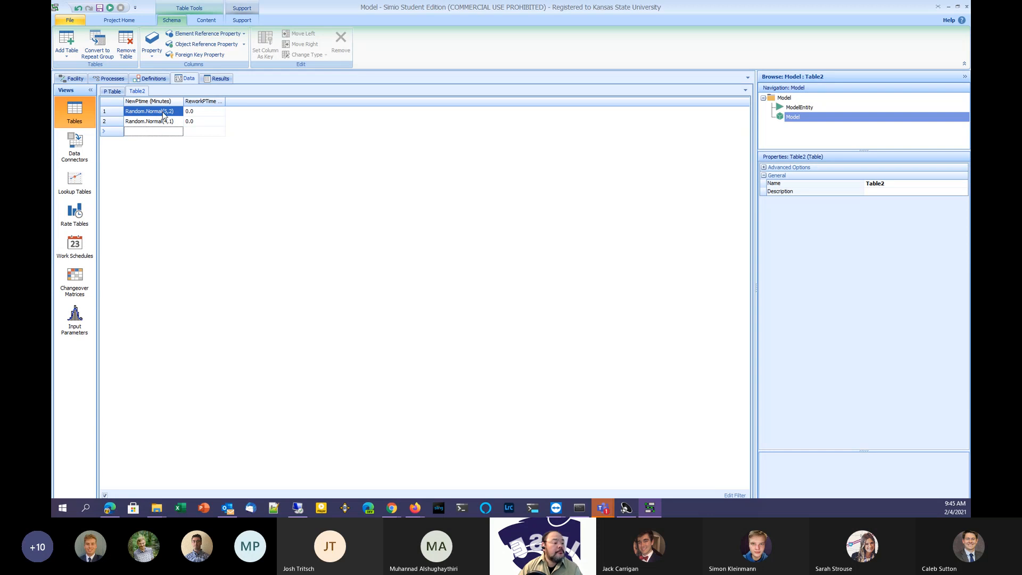
# Copy PTable's third and fourth expressions, Random.Normal(3,1) and Random.Normal(2,1), into the two ReworkPTime rows of Table2
pyautogui.click(113, 91)
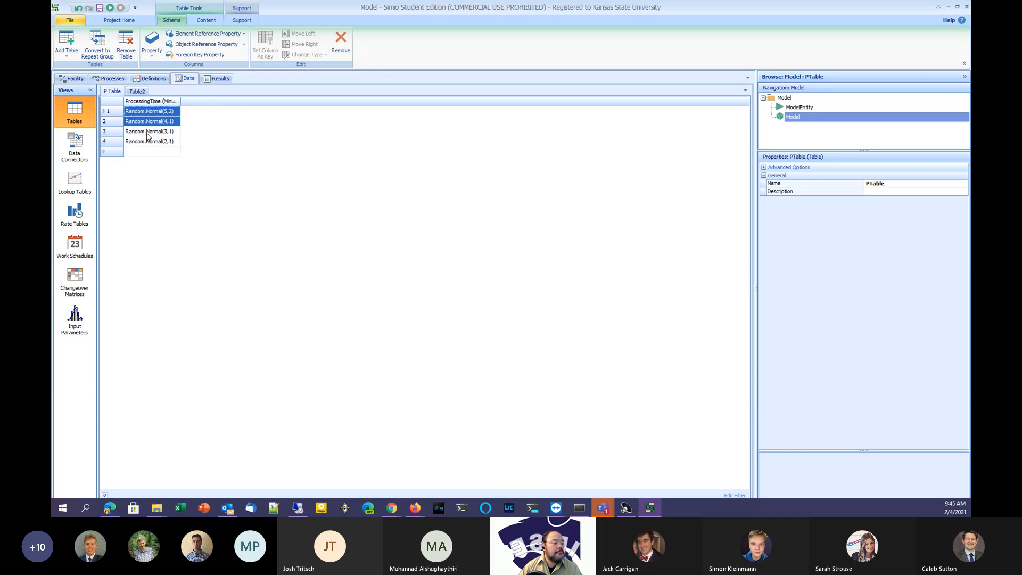
pyautogui.moveTo(148, 132); pyautogui.dragTo(148, 145)
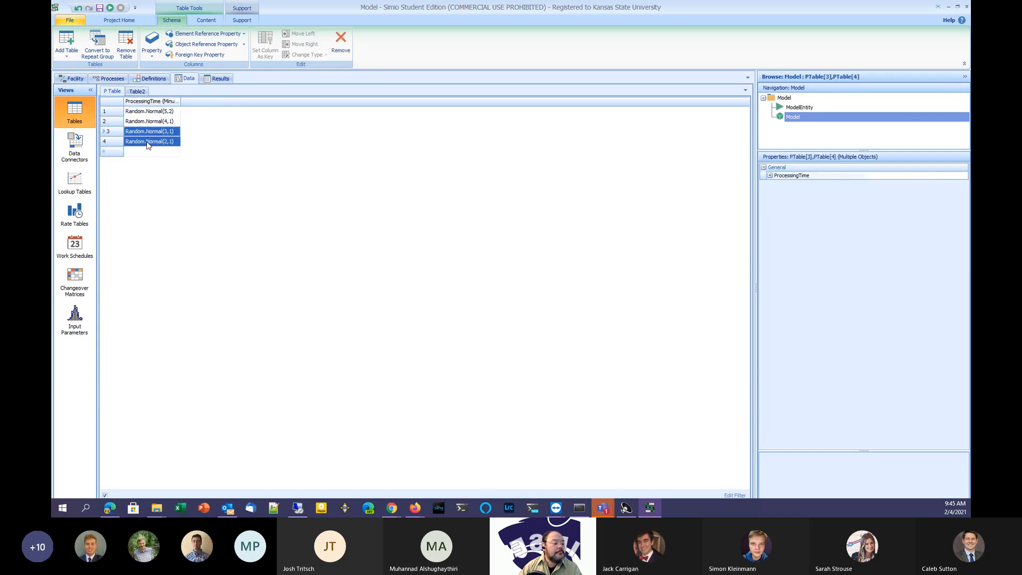
pyautogui.click(136, 91)
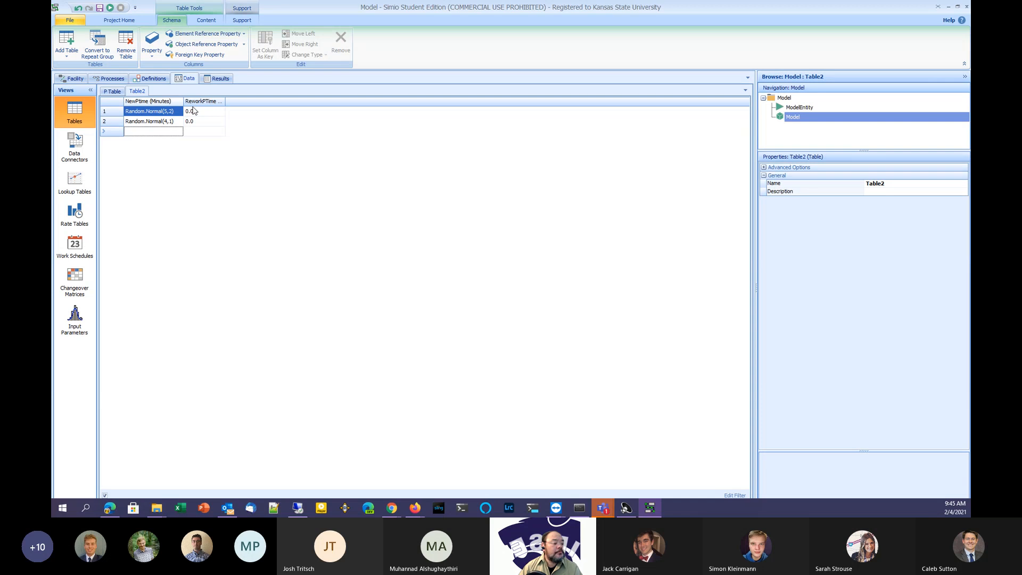
pyautogui.moveTo(197, 122); pyautogui.dragTo(198, 111)
pyautogui.hotkey('ctrl', 'v')
pyautogui.click(250, 144)
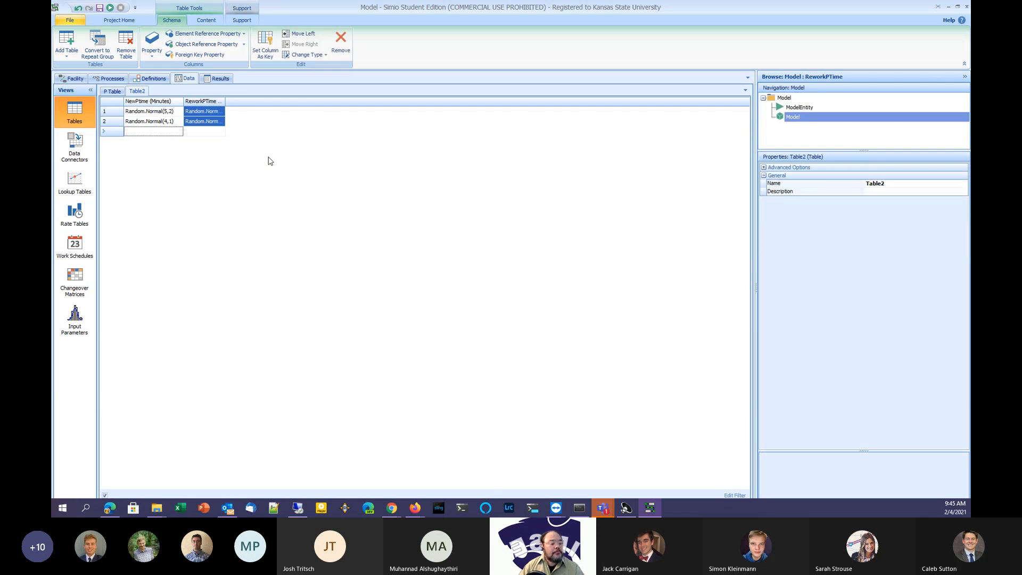
# Check the two ReworkPTime expressions and slightly widen the columns of Table2
pyautogui.click(218, 111)
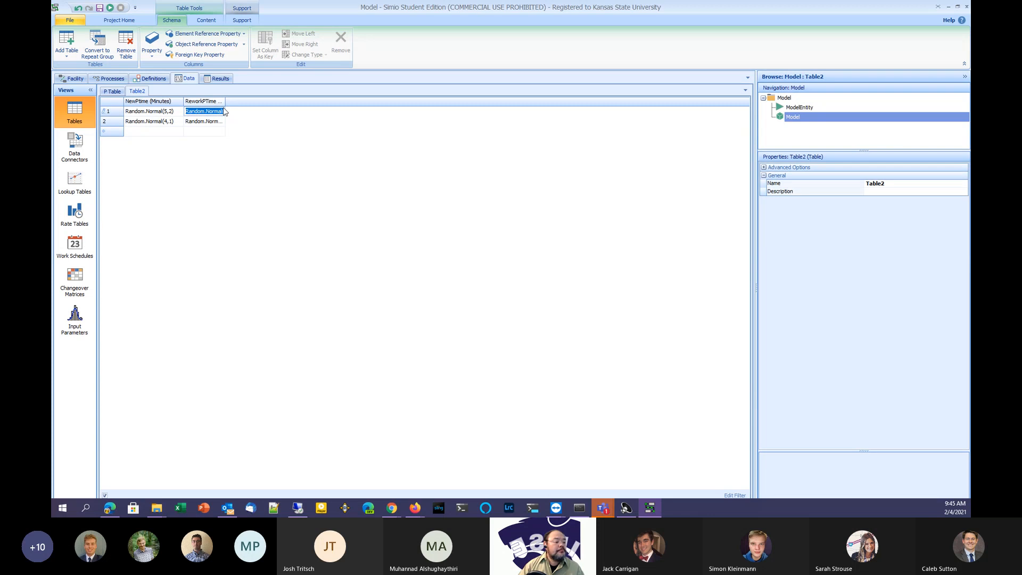
pyautogui.click(221, 122)
pyautogui.click(222, 122)
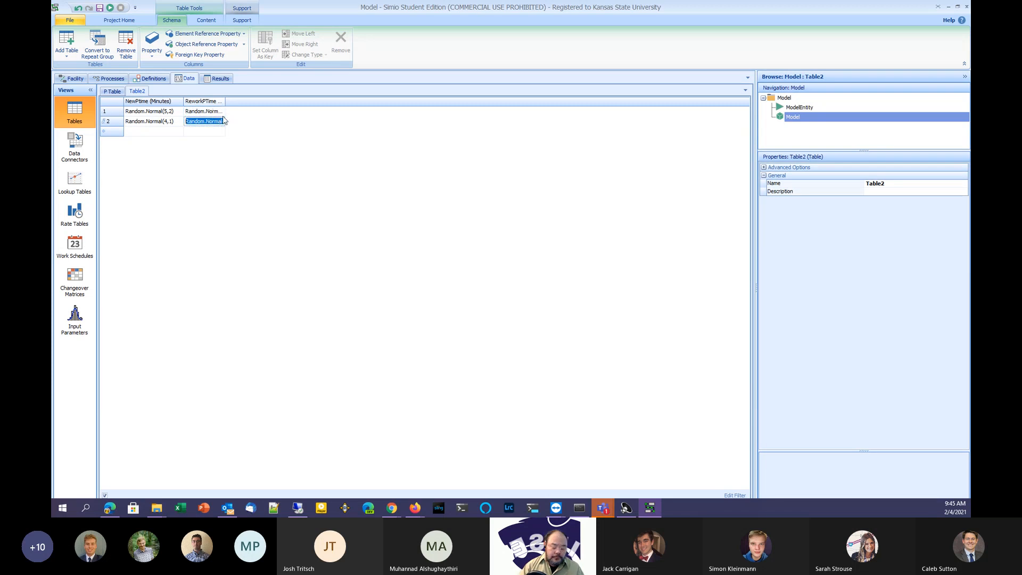
pyautogui.press('Escape')
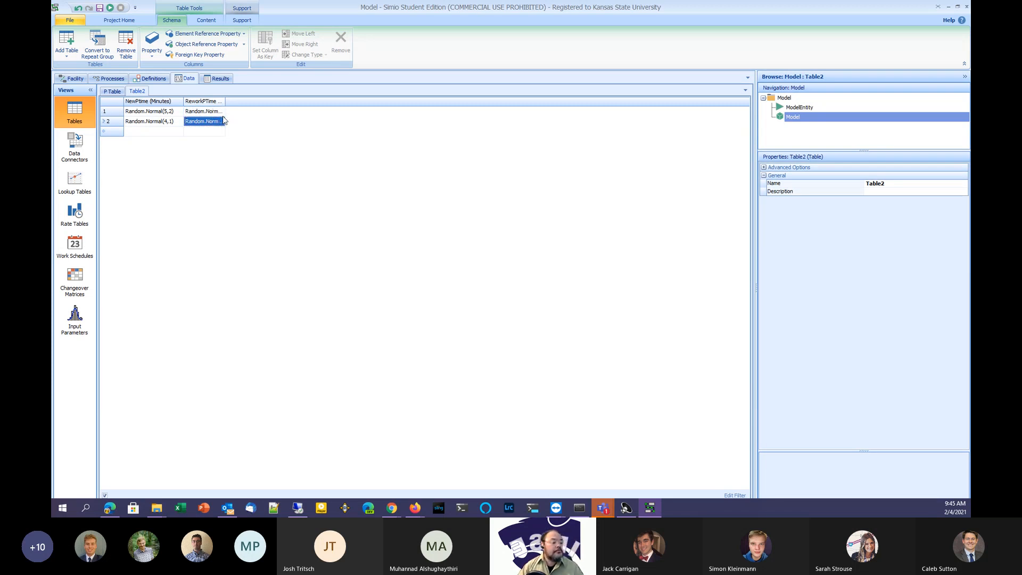
pyautogui.click(208, 130)
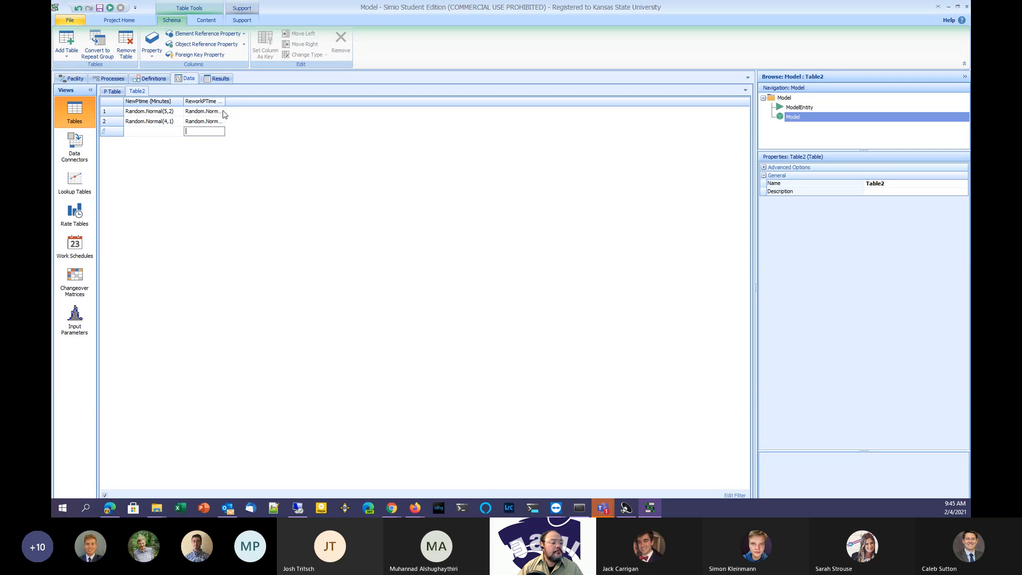
pyautogui.moveTo(225, 101); pyautogui.dragTo(185, 104)
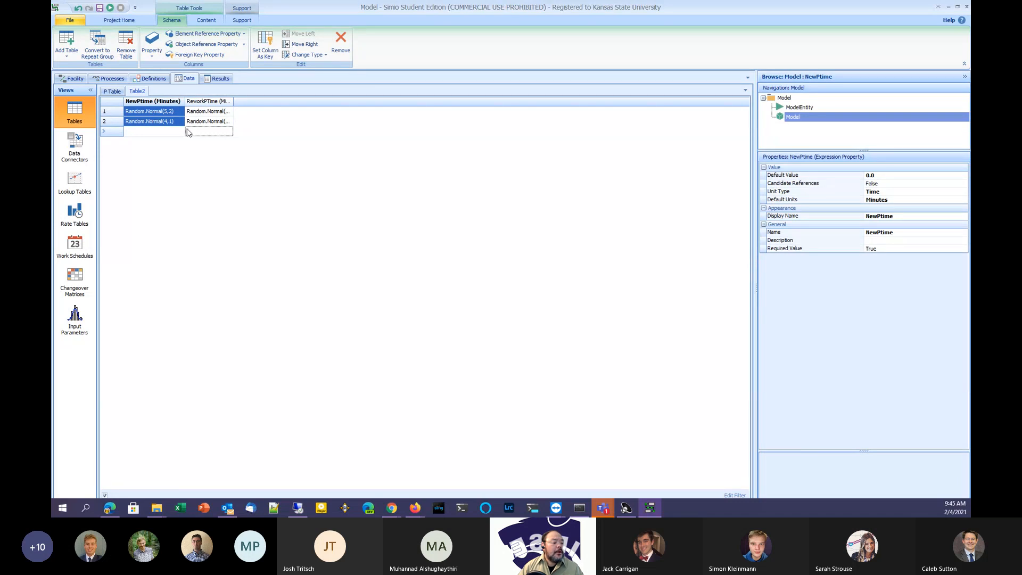
# Compare the layouts of PTable and Table2, view the Machine server in the facility model, and review Table2's ReworkPTime column
pyautogui.click(169, 123)
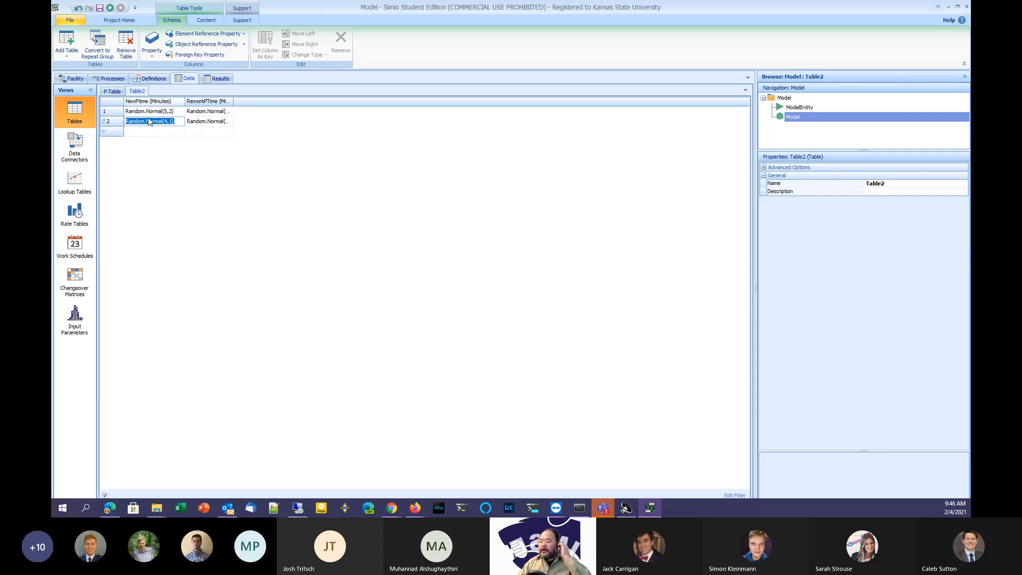
pyautogui.click(106, 93)
pyautogui.click(136, 92)
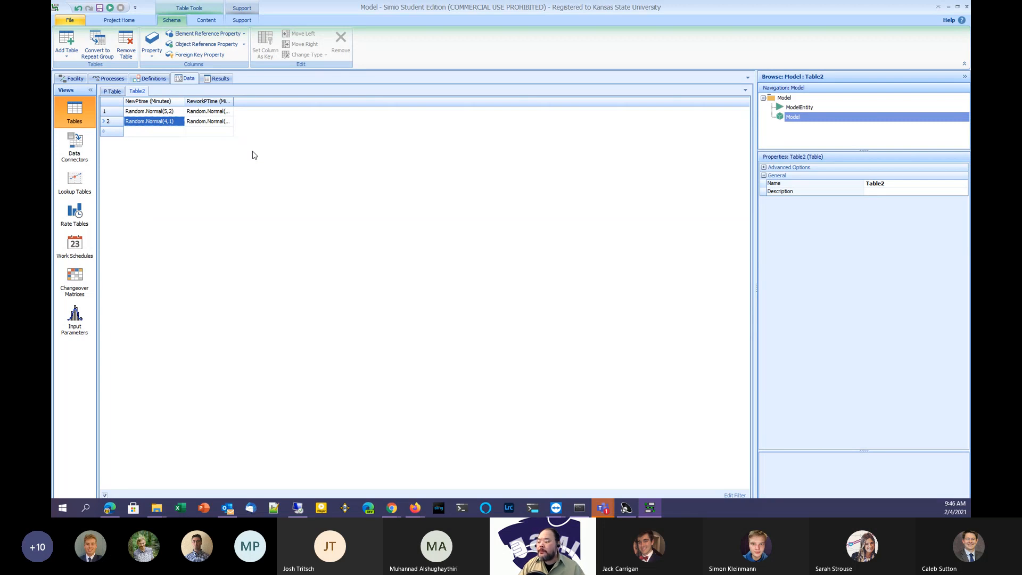
pyautogui.click(108, 91)
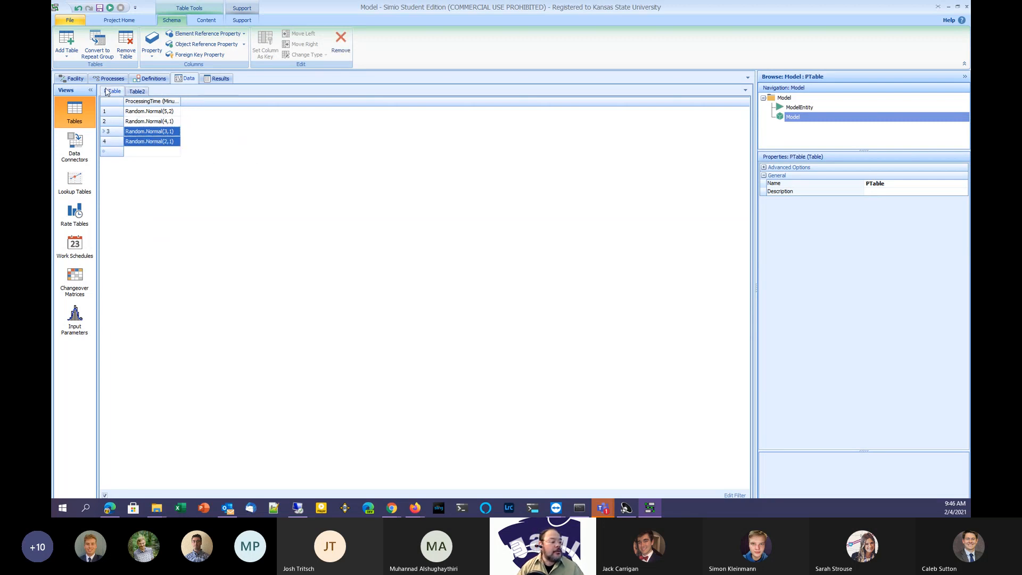
pyautogui.click(141, 92)
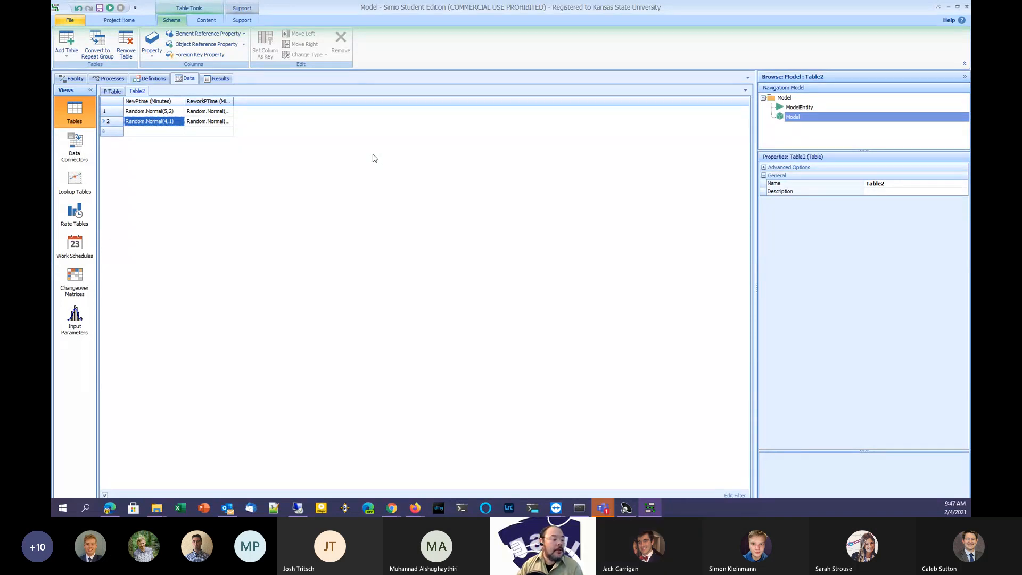
pyautogui.click(74, 79)
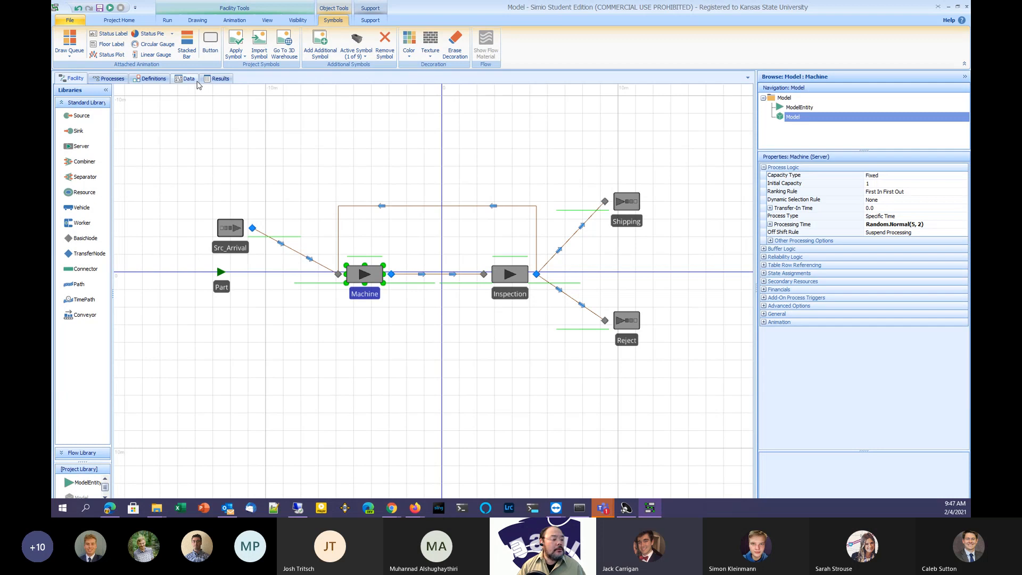
pyautogui.click(191, 80)
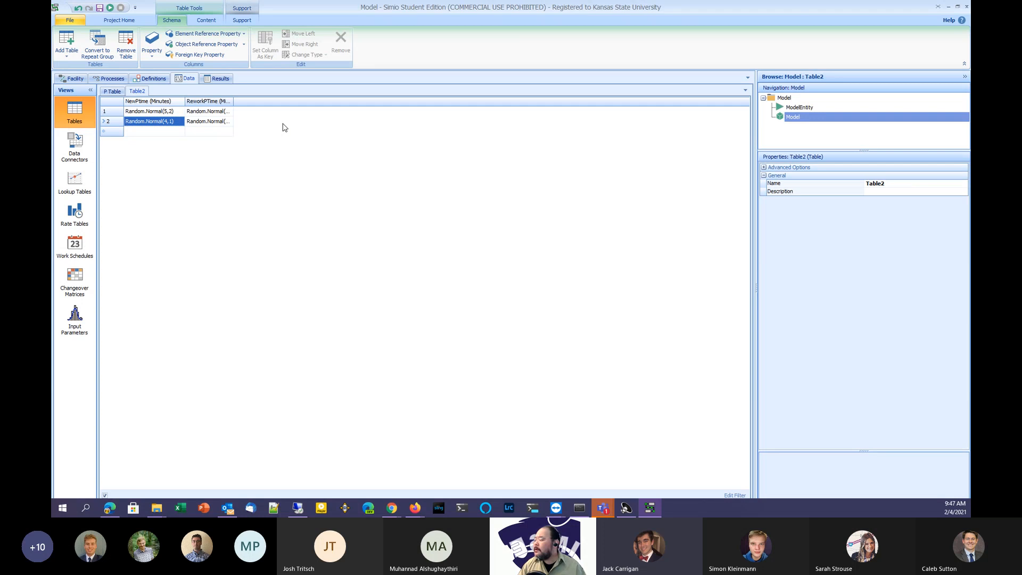
pyautogui.click(213, 101)
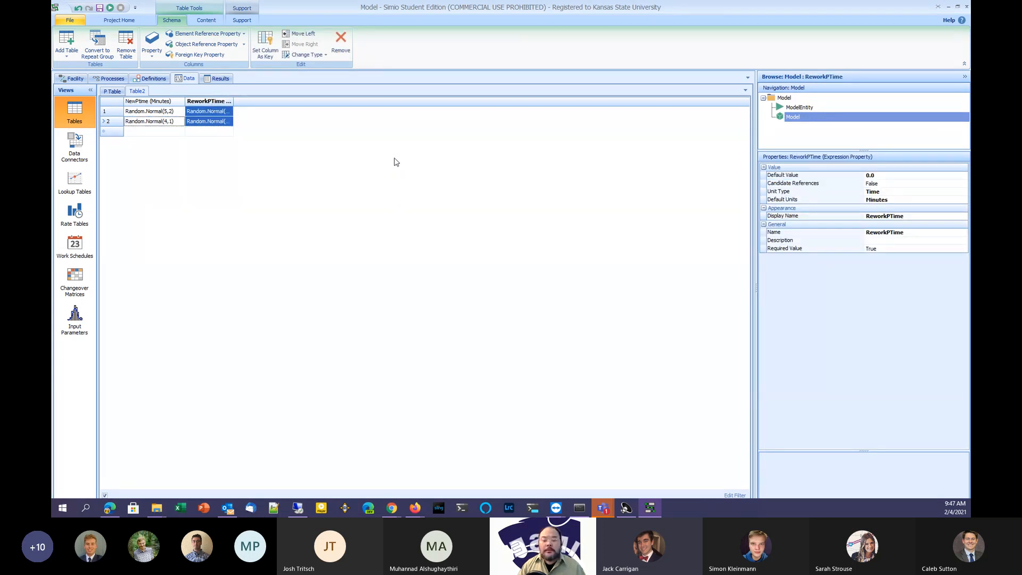
pyautogui.click(207, 112)
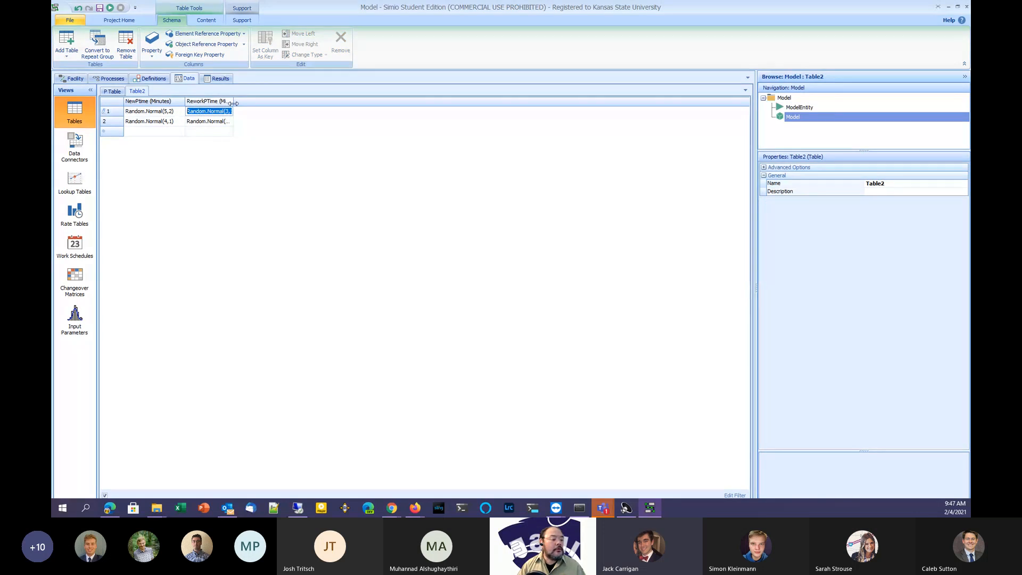
# Widen Table2's columns so the ReworkPTime header fits, and compare its row layout with PTable's
pyautogui.moveTo(233, 106); pyautogui.dragTo(282, 106)
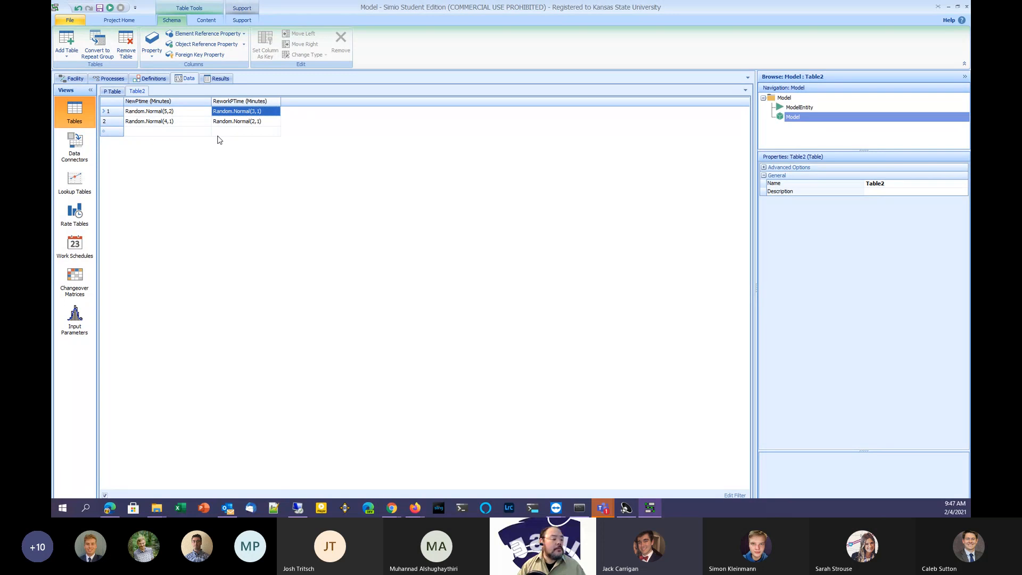
pyautogui.click(113, 91)
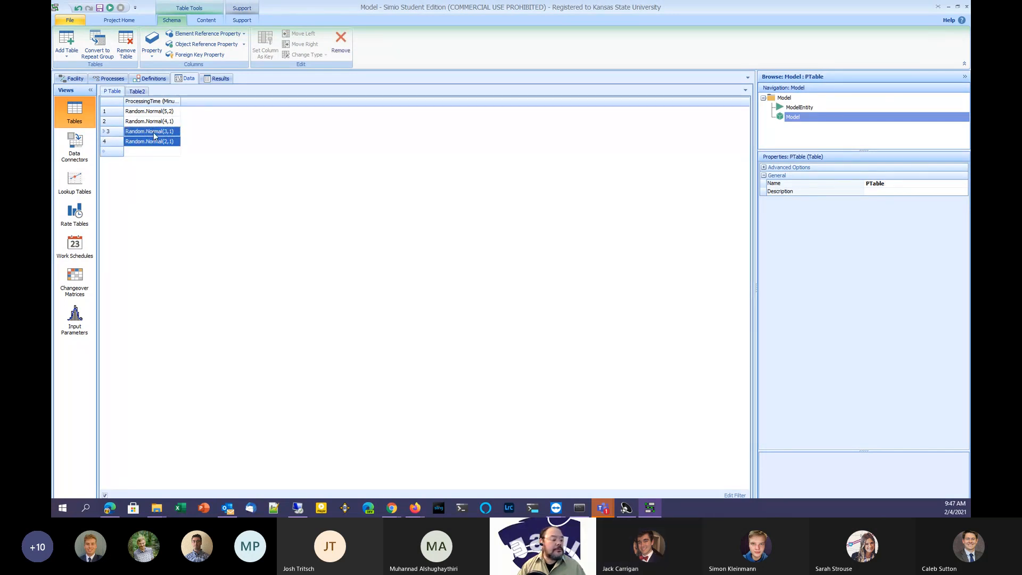
pyautogui.click(140, 93)
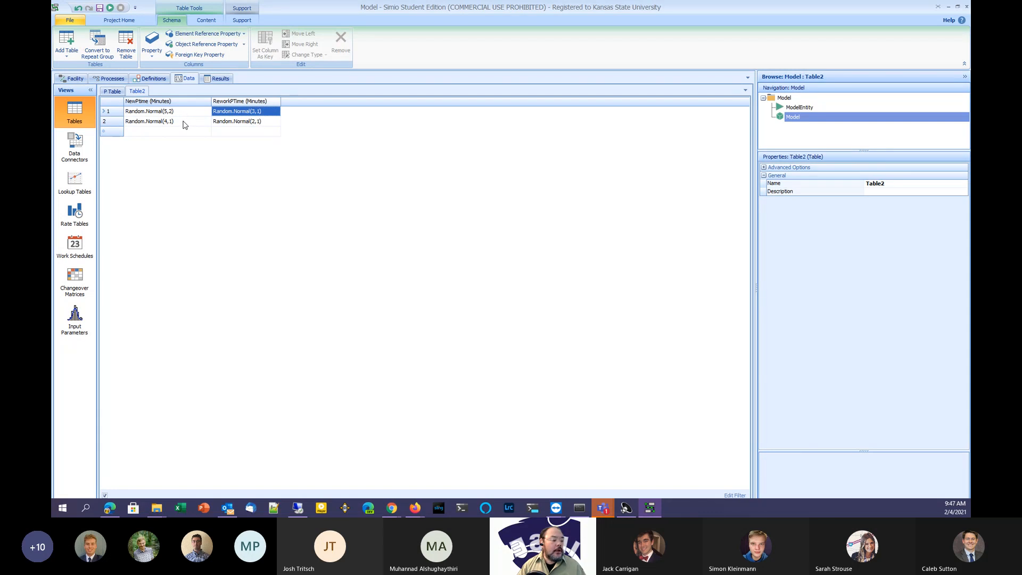
pyautogui.click(265, 122)
pyautogui.click(302, 129)
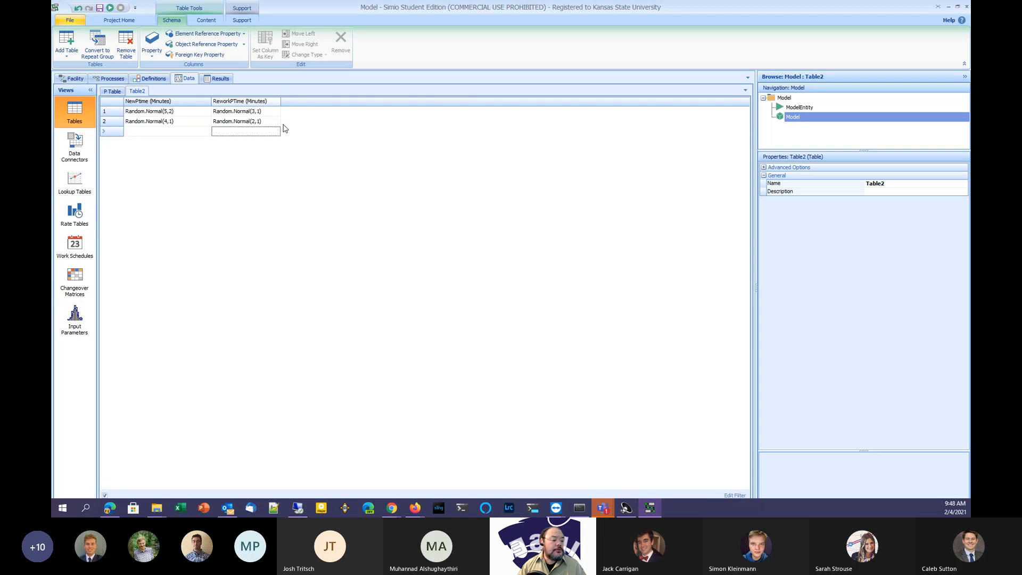
pyautogui.click(272, 124)
pyautogui.click(293, 126)
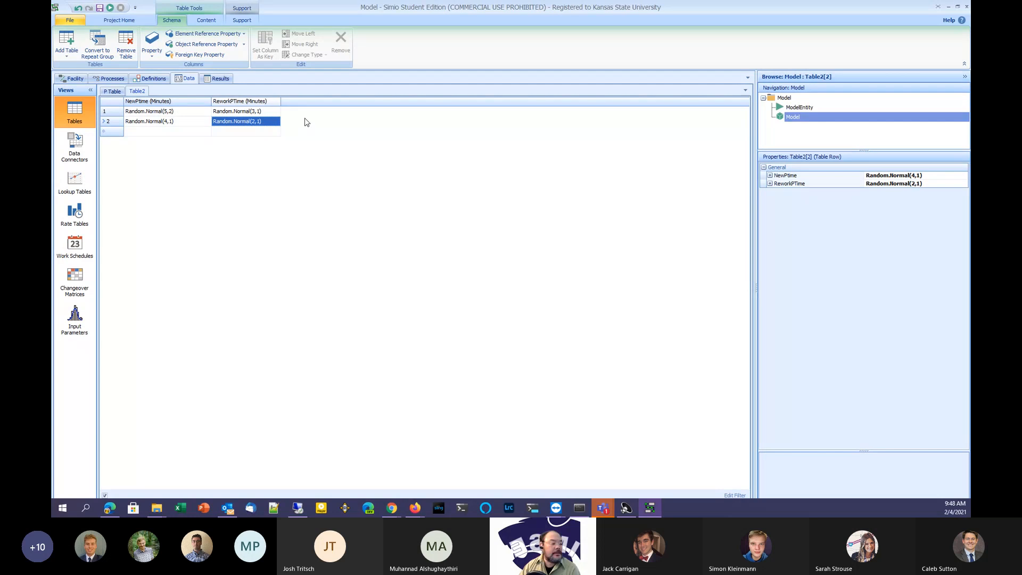
# Widen the properties area of the Machine server and begin its Processing Time expression with the table reference Table2[]
pyautogui.click(75, 78)
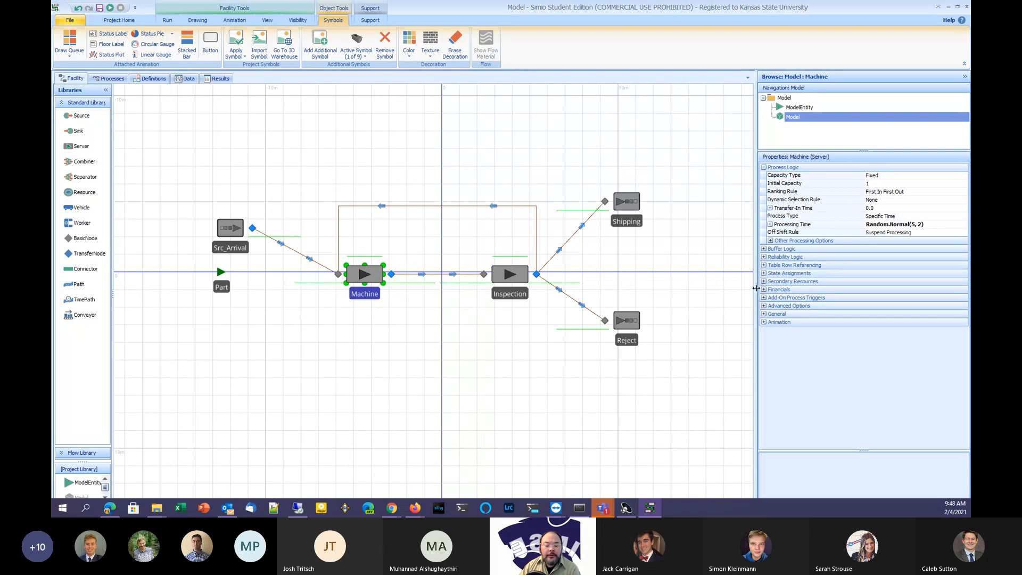
pyautogui.moveTo(756, 293); pyautogui.dragTo(690, 293)
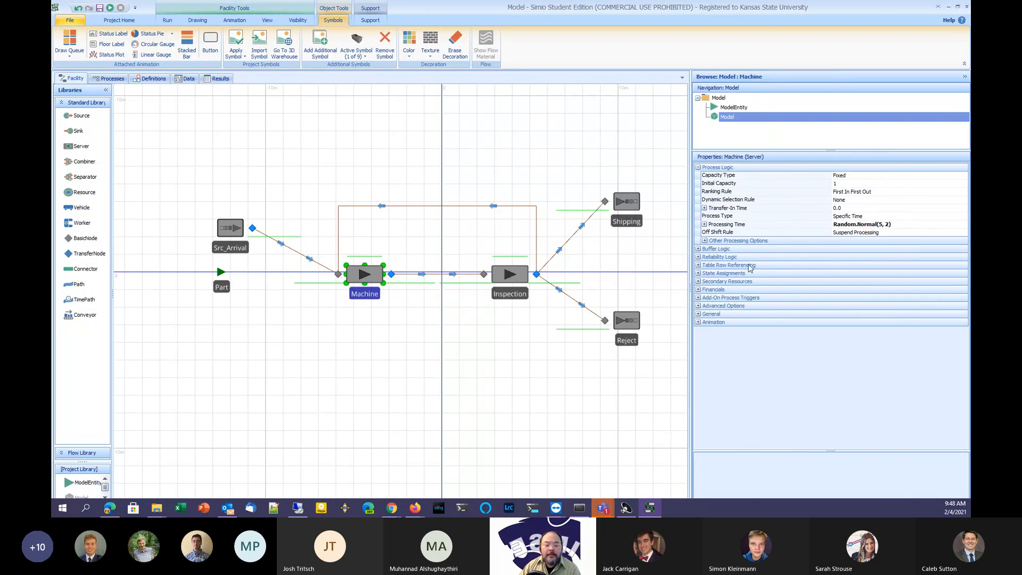
pyautogui.moveTo(794, 228); pyautogui.dragTo(769, 228)
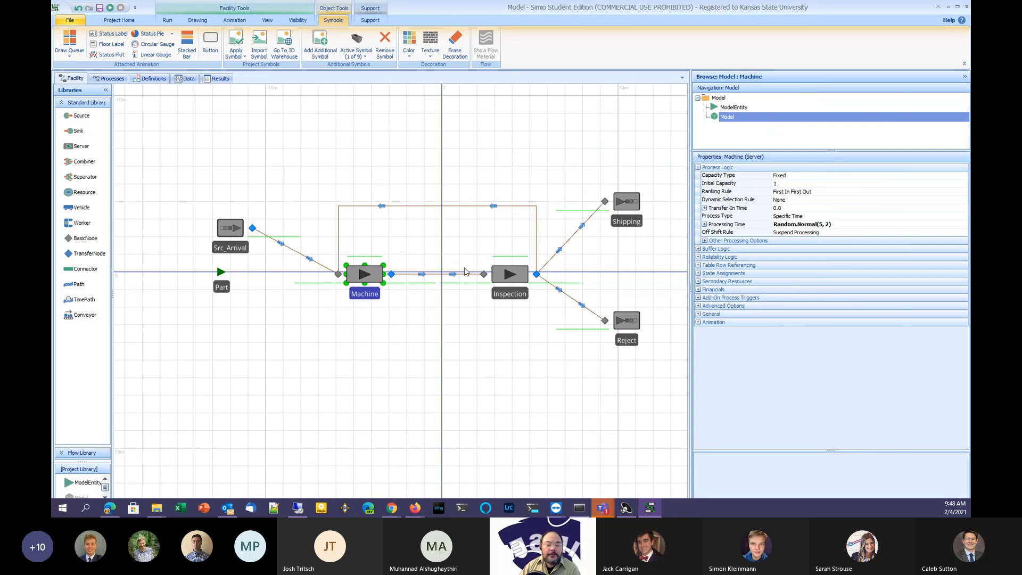
pyautogui.click(705, 224)
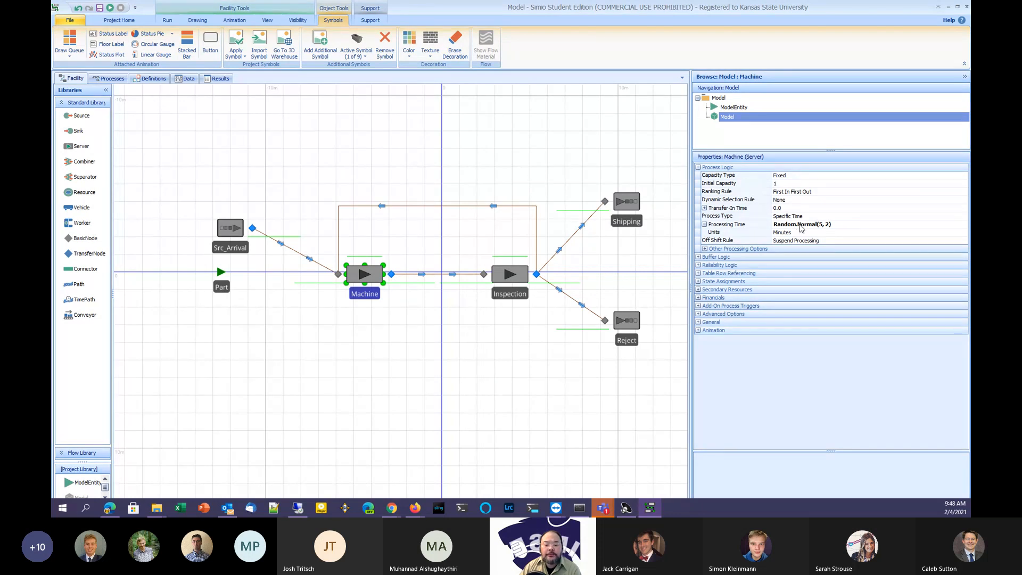
pyautogui.click(836, 226)
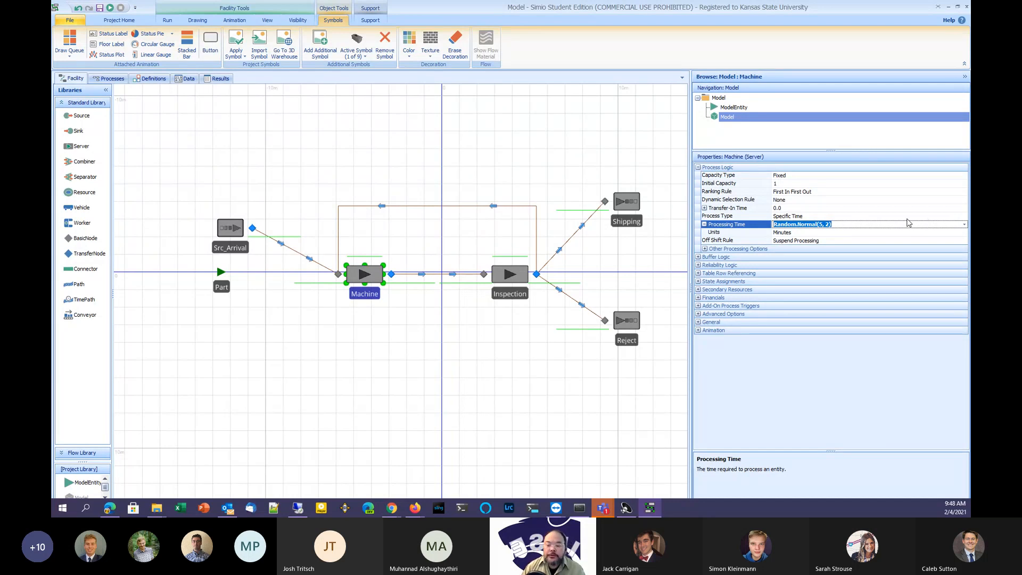
pyautogui.click(966, 225)
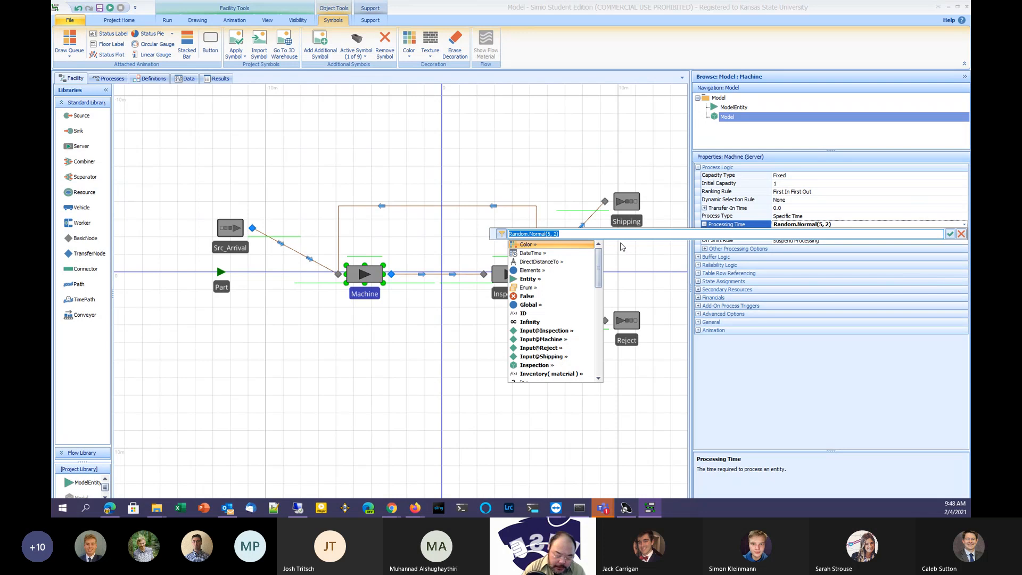
pyautogui.write('Tabl')
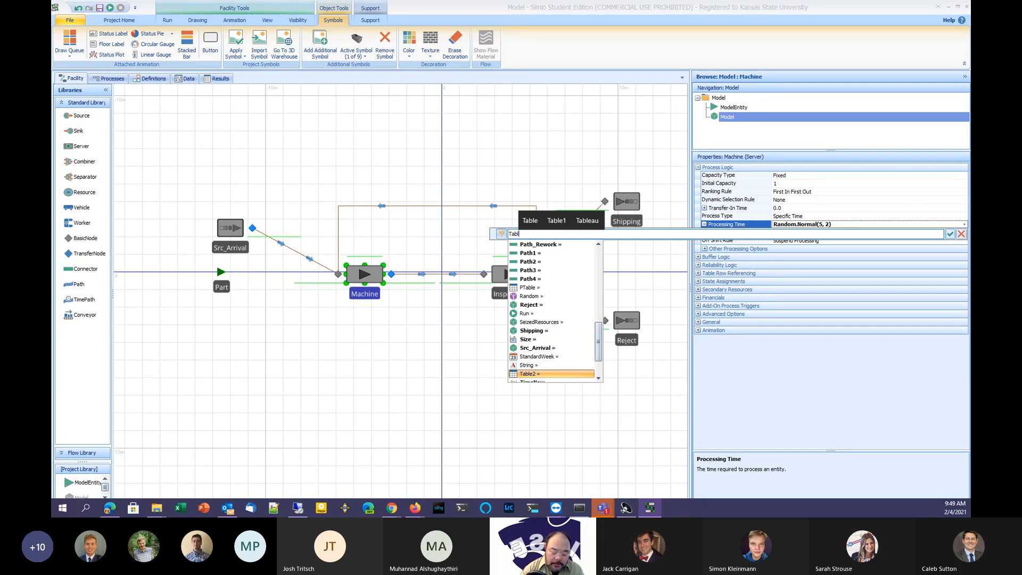
pyautogui.press('Return')
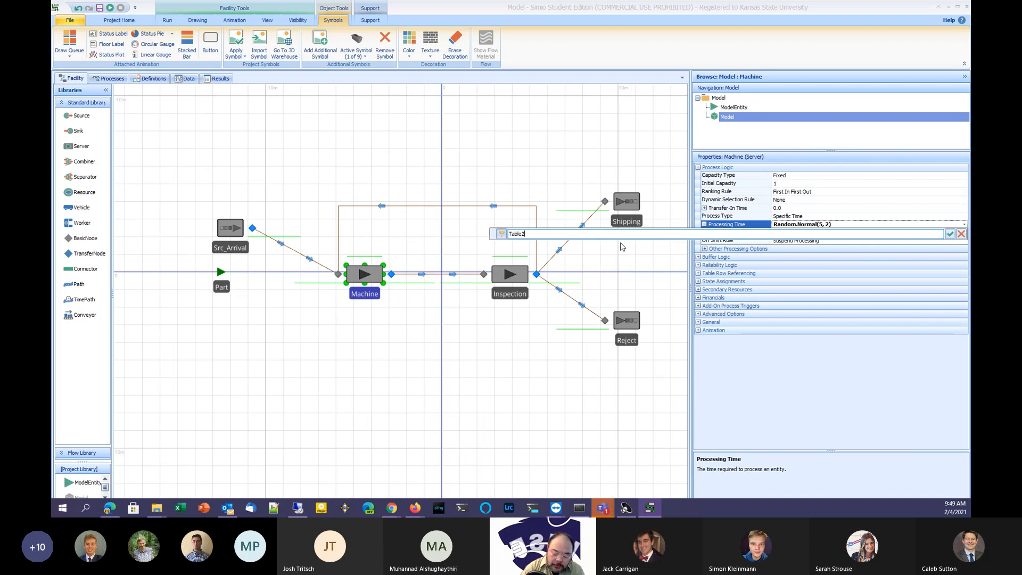
pyautogui.write('[]')
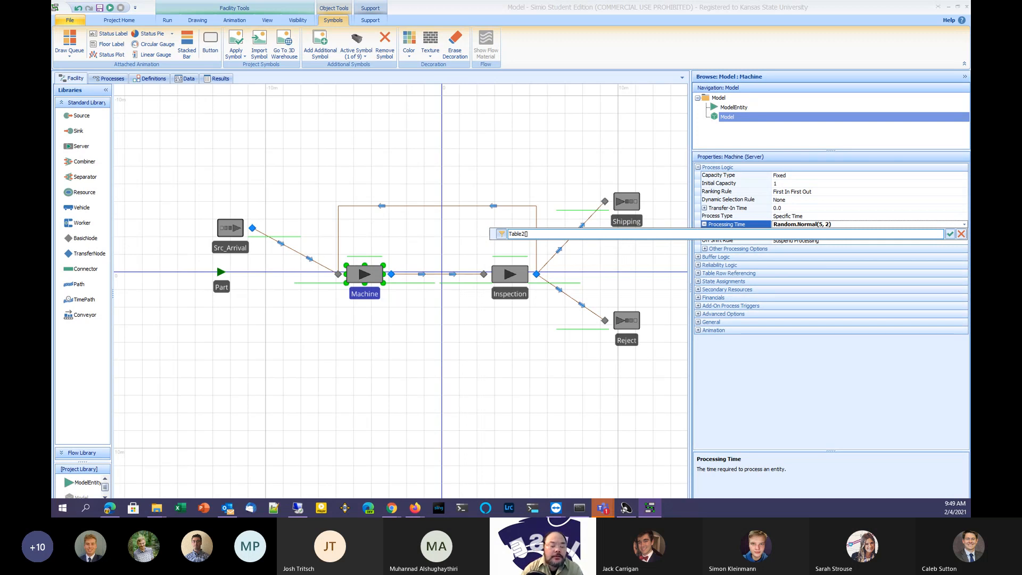
# Try jobType, Status as the row and column indices of the Table2 reference
pyautogui.press('Left')
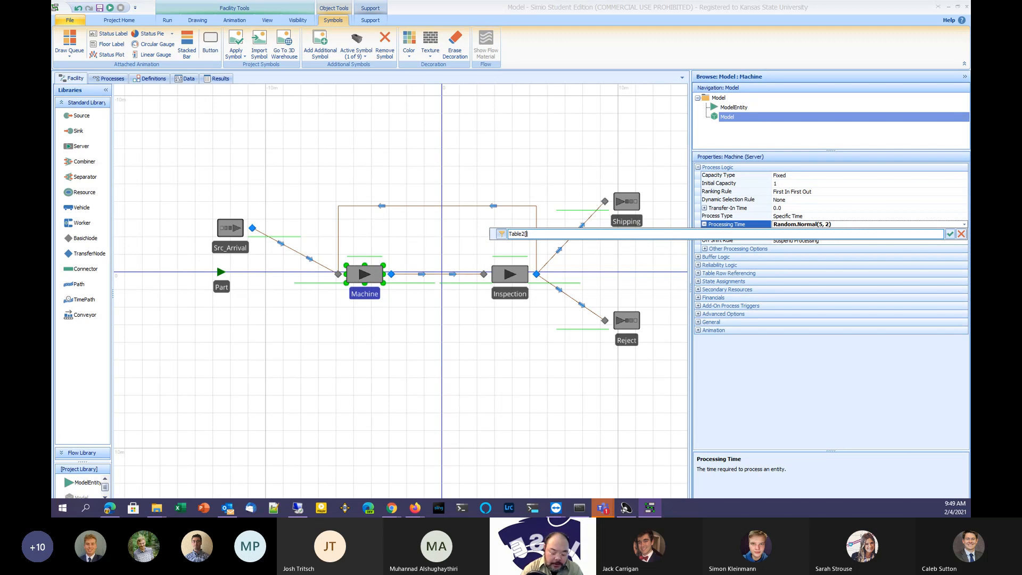
pyautogui.write('job')
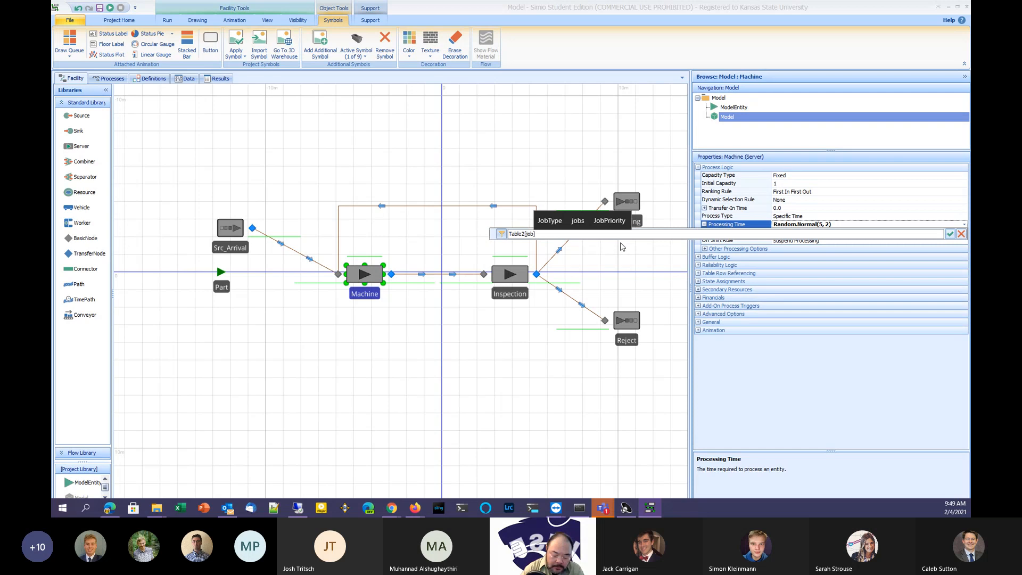
pyautogui.write('Type,')
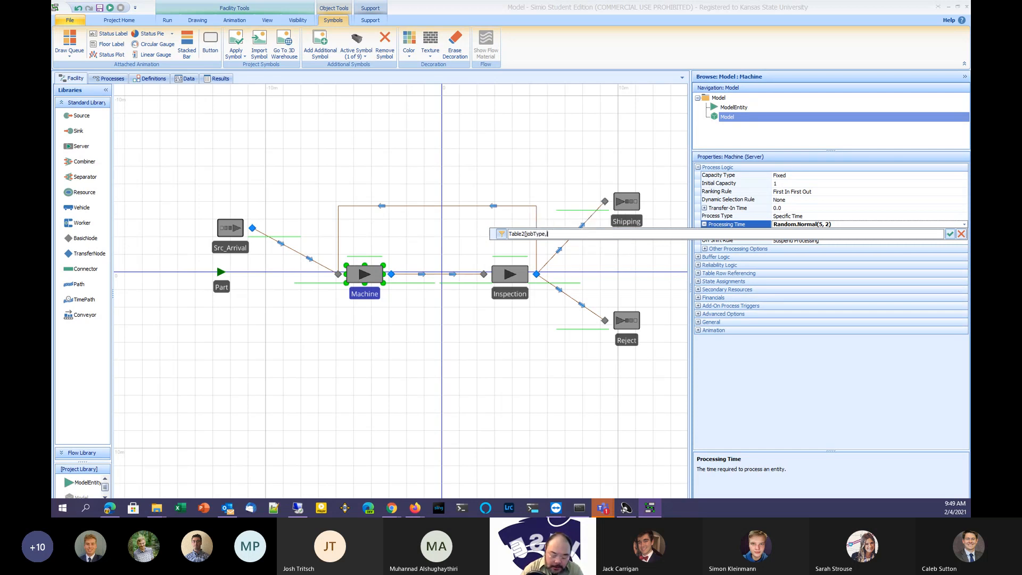
pyautogui.write(' Stau')
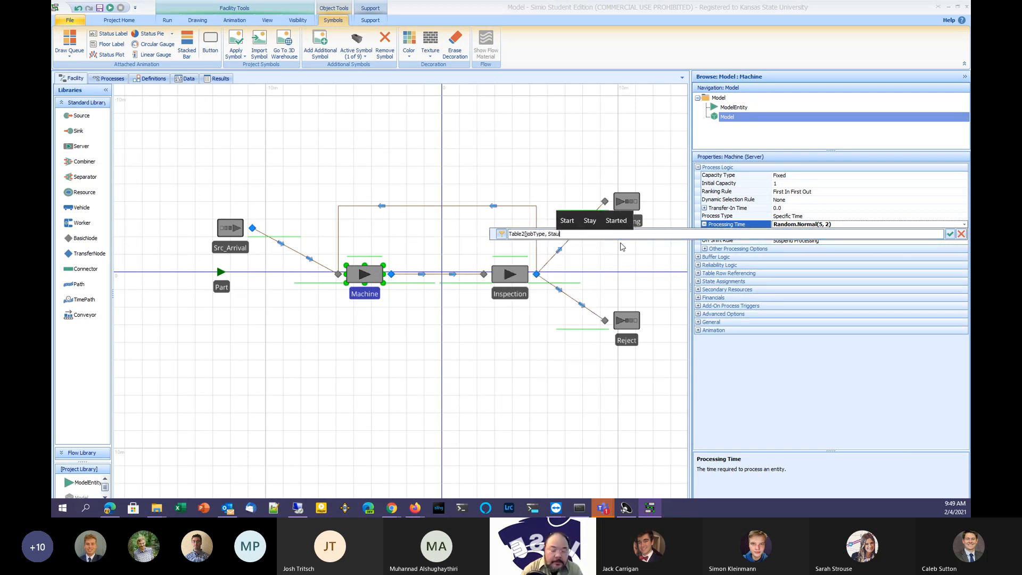
pyautogui.write('s')
pyautogui.press('Left')
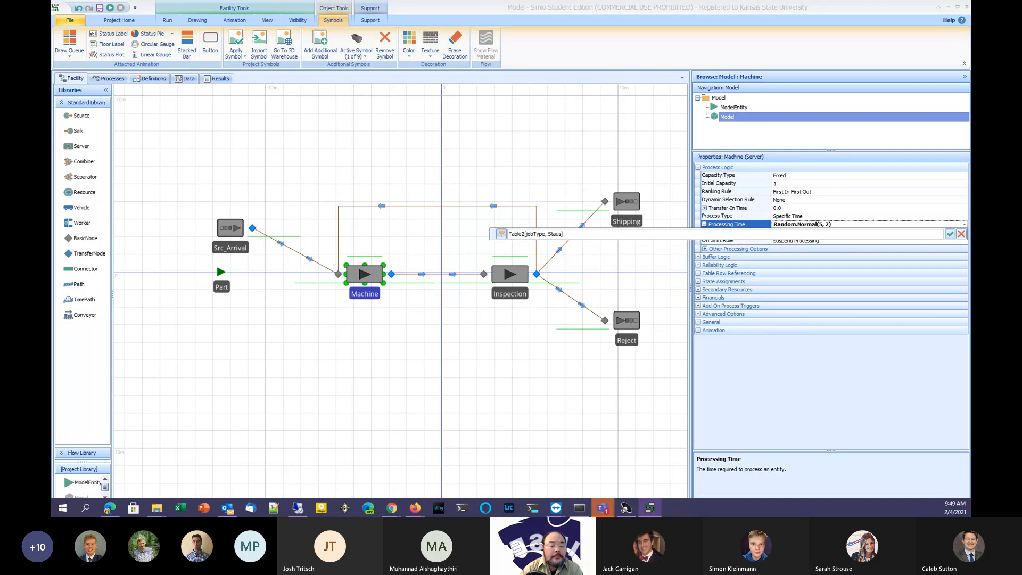
pyautogui.write('t')
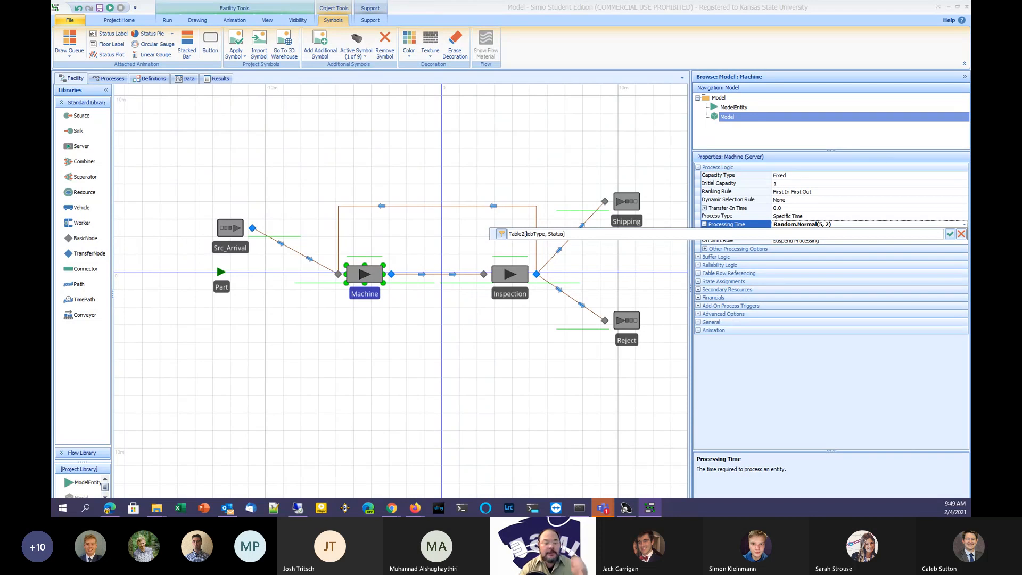
# Remove the jobType, Status indices from the expression, keeping only Table2[
pyautogui.press('Delete')
pyautogui.press('Delete')
pyautogui.press('Delete')
pyautogui.press('Delete')
pyautogui.press('Delete')
pyautogui.press('Delete')
pyautogui.press('Delete')
pyautogui.press('Delete')
pyautogui.press('Delete')
pyautogui.press('Delete')
pyautogui.press('Delete')
pyautogui.press('Delete')
pyautogui.press('Delete')
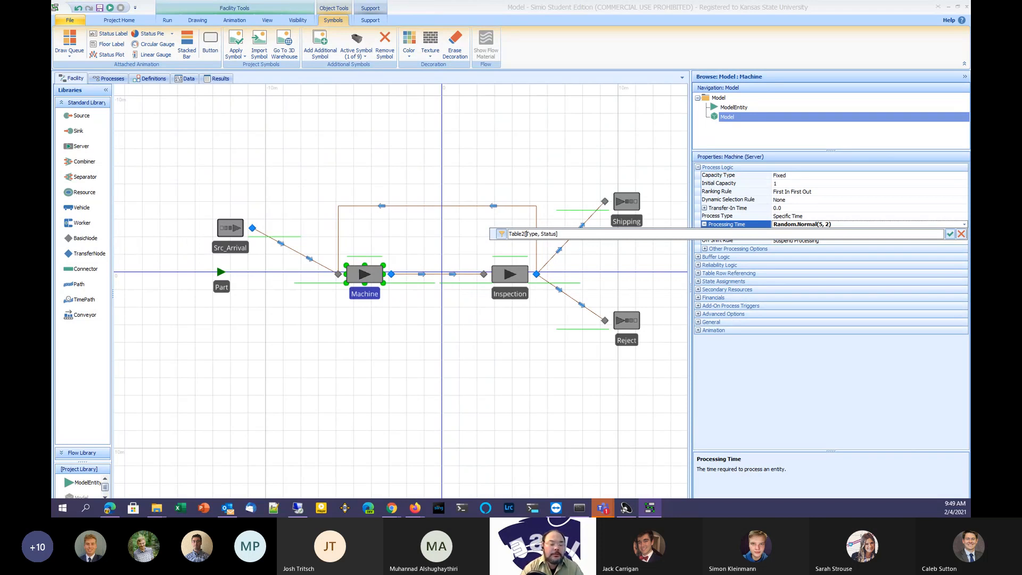
pyautogui.press('Delete')
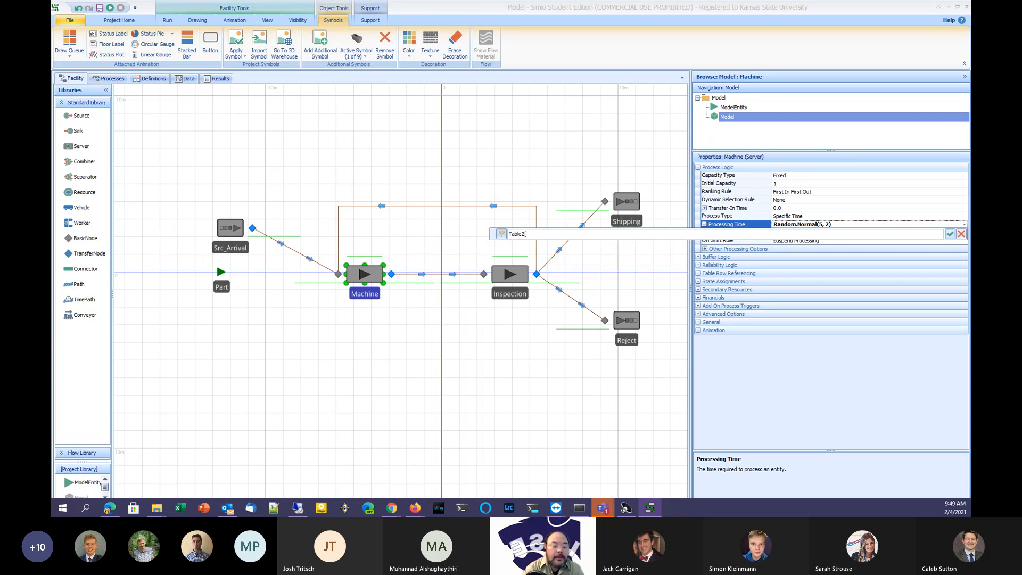
# Complete and accept the Machine's Processing Time expression as Table2[ModelEntity.JobType,ModelEntity.Status]
pyautogui.write('Mod')
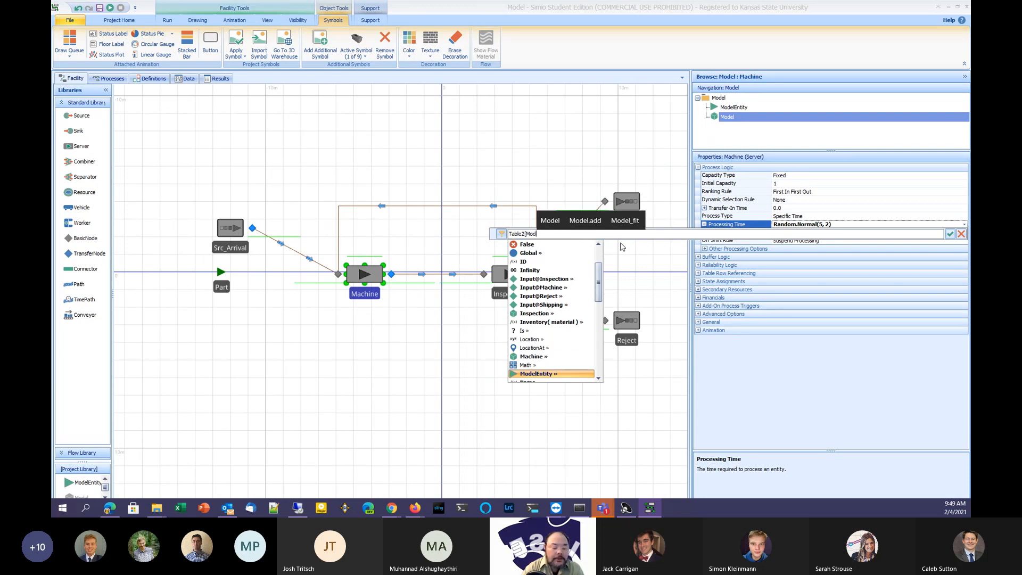
pyautogui.write('elEntity.Jo')
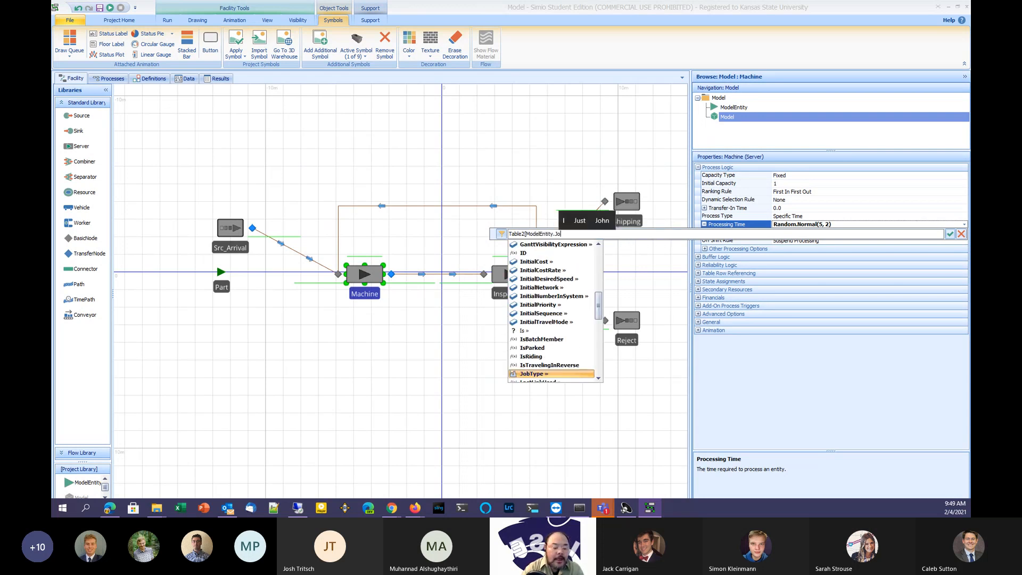
pyautogui.press('Tab')
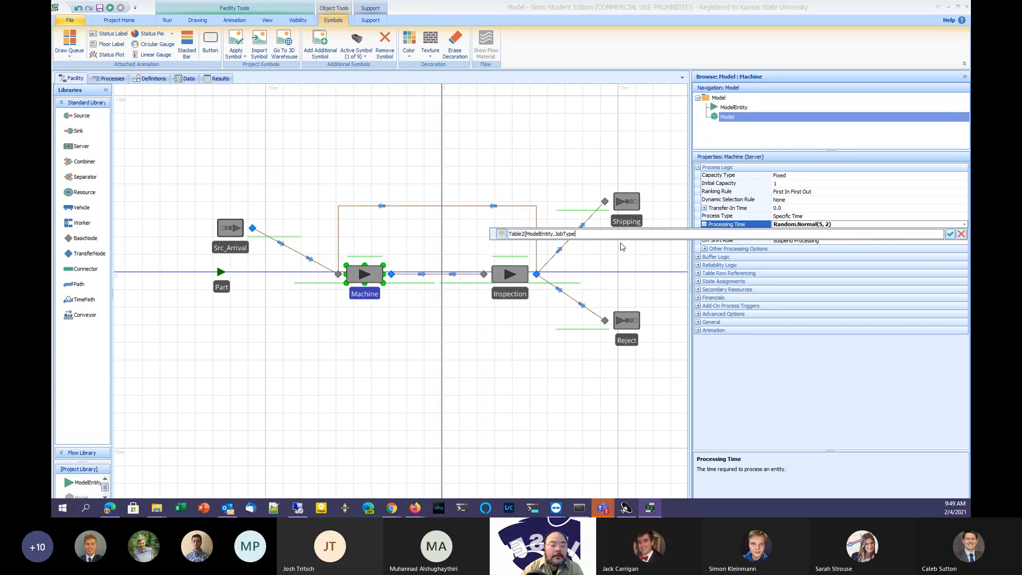
pyautogui.write(',')
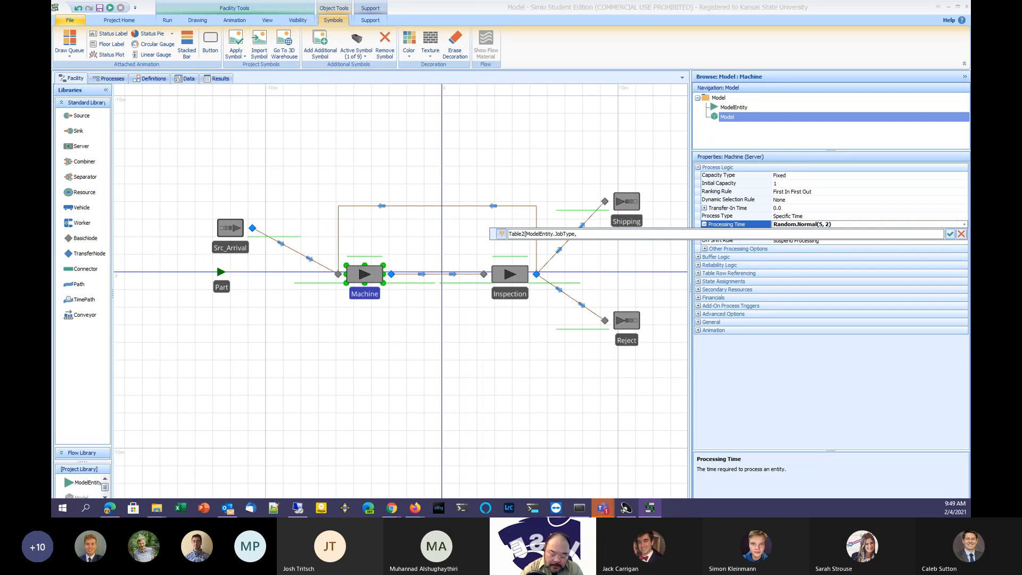
pyautogui.write('Mod')
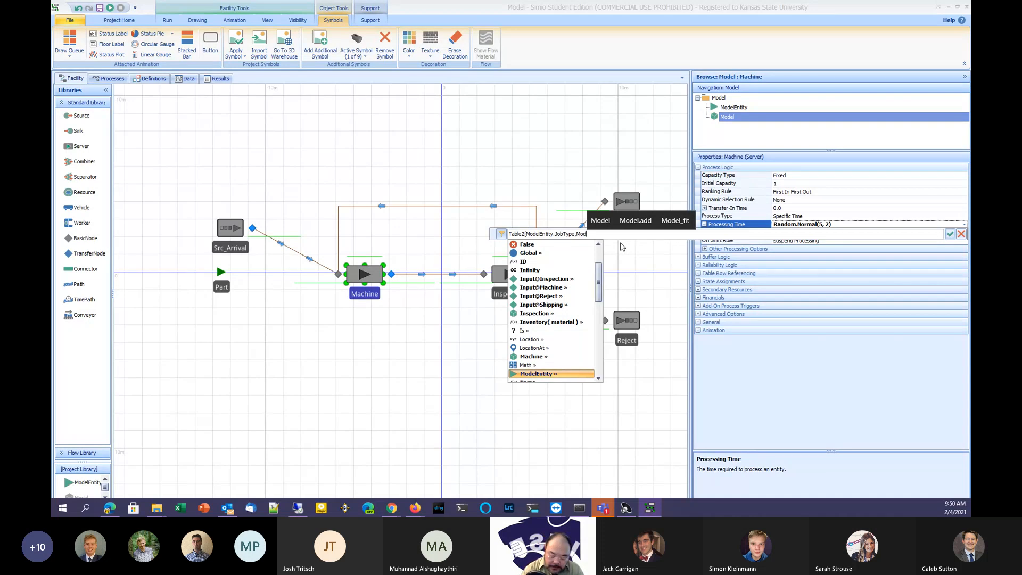
pyautogui.write('elEntity.St')
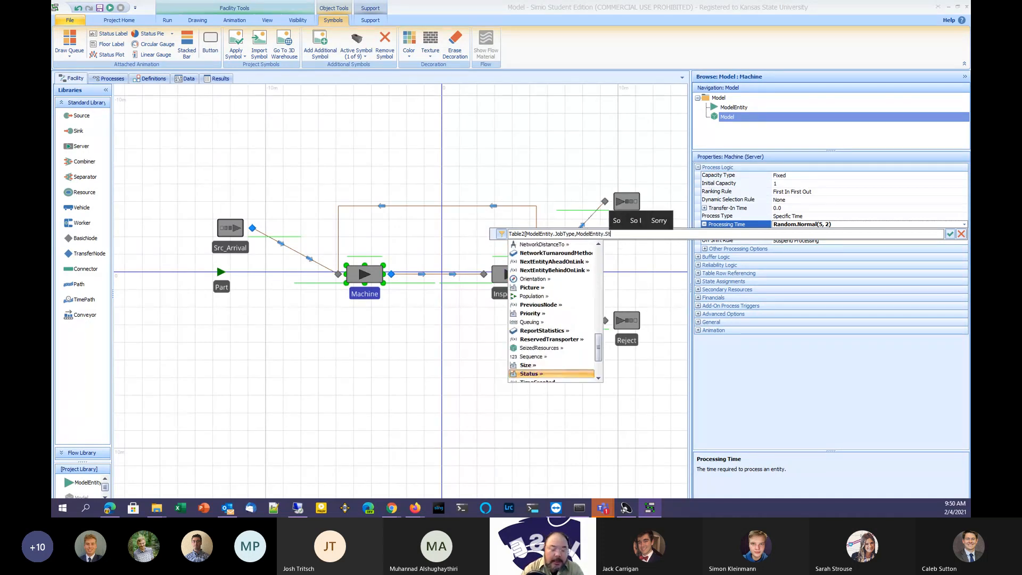
pyautogui.write('atus')
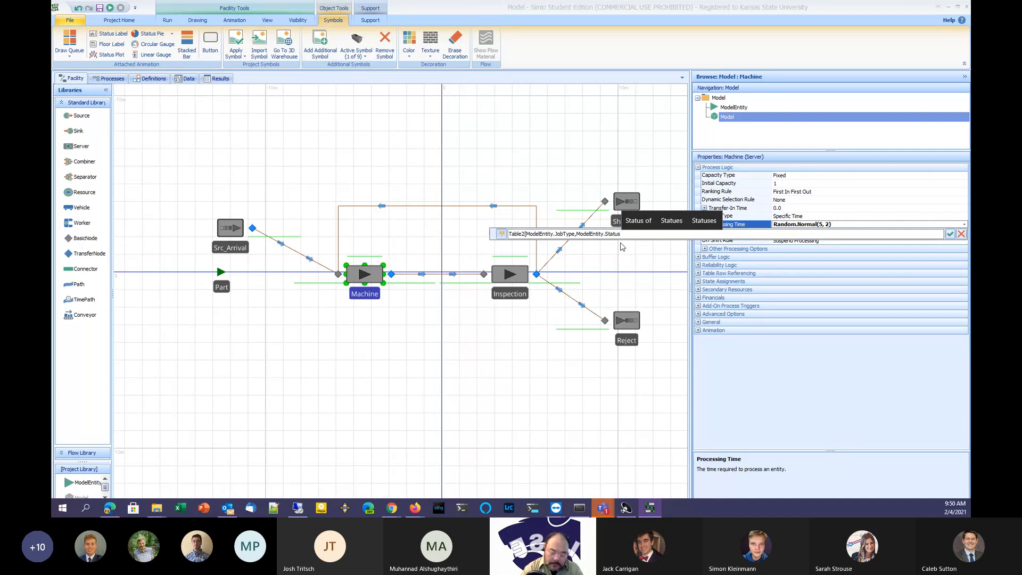
pyautogui.write(']')
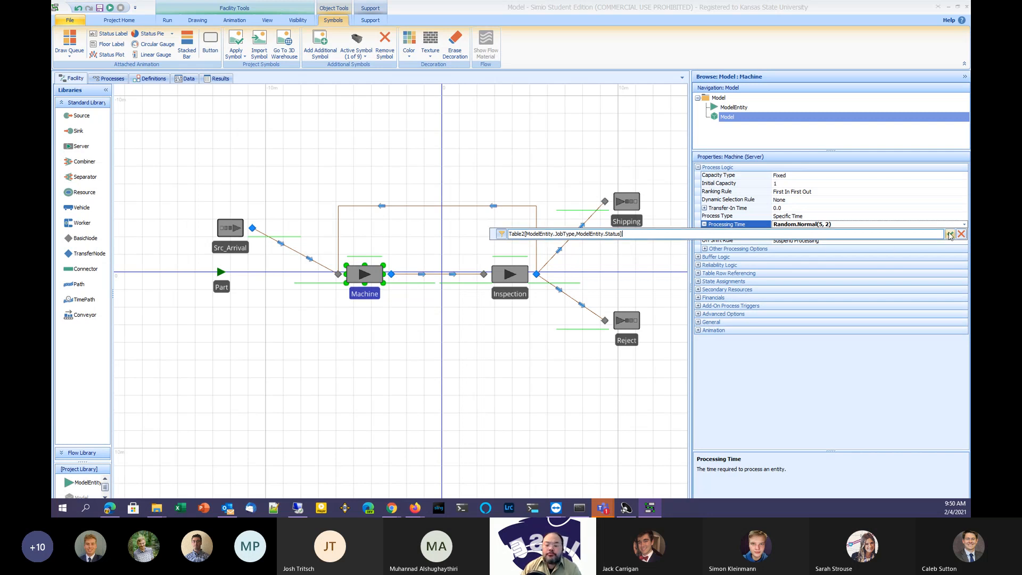
pyautogui.click(951, 235)
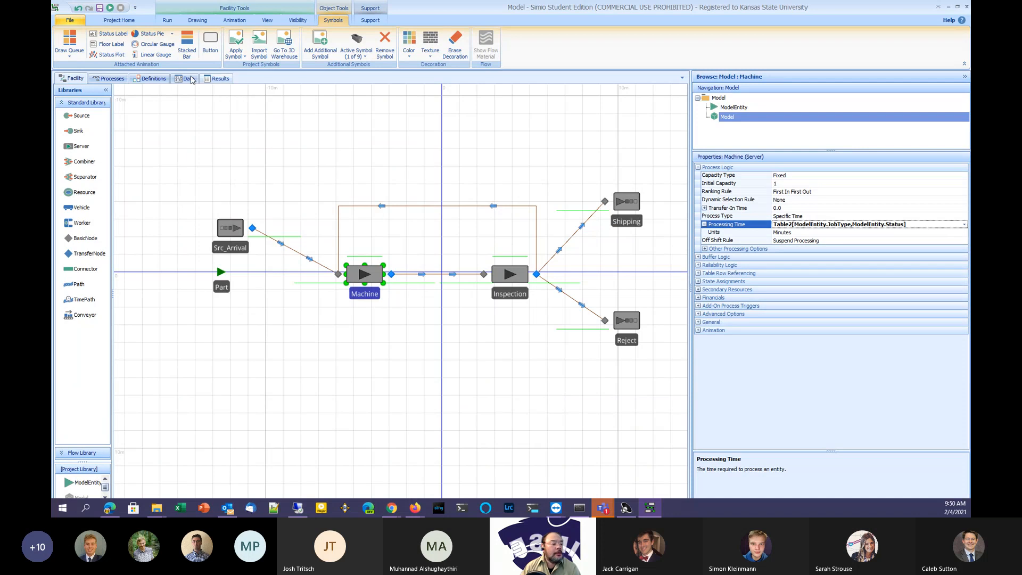
# Run the simulation, show the run speed settings, and watch parts move through Machine and Inspection
pyautogui.click(109, 8)
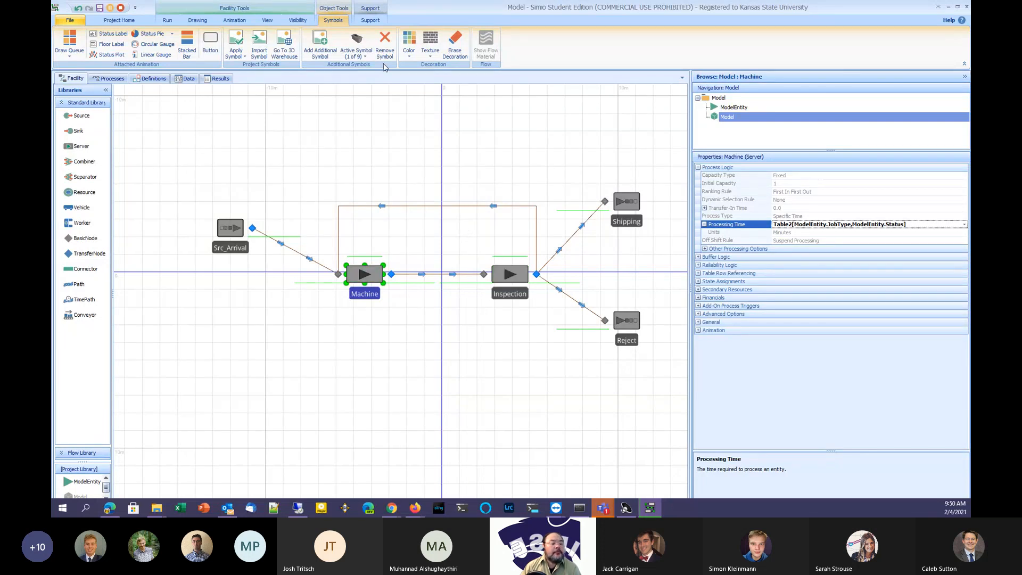
pyautogui.click(175, 22)
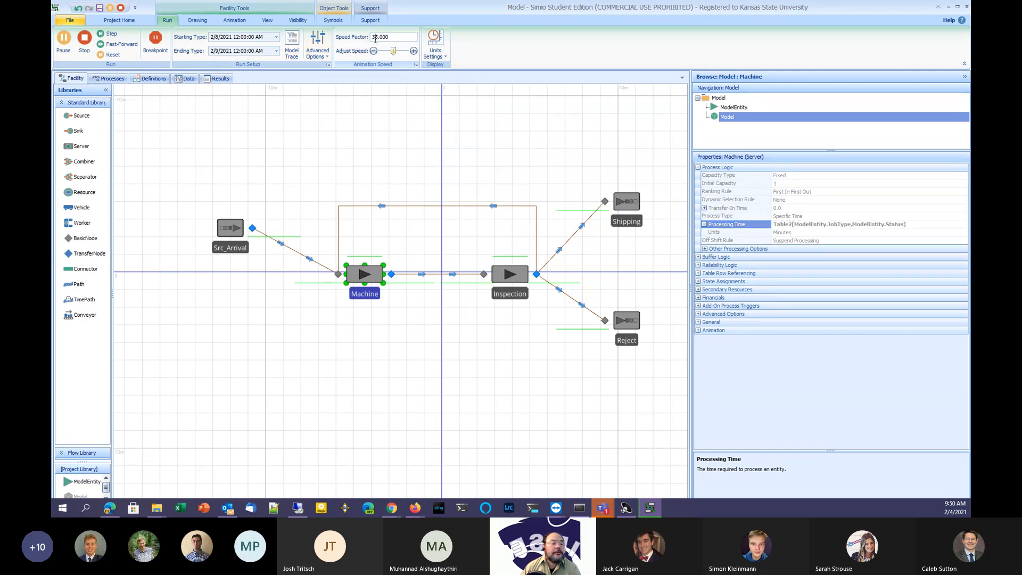
pyautogui.click(408, 50)
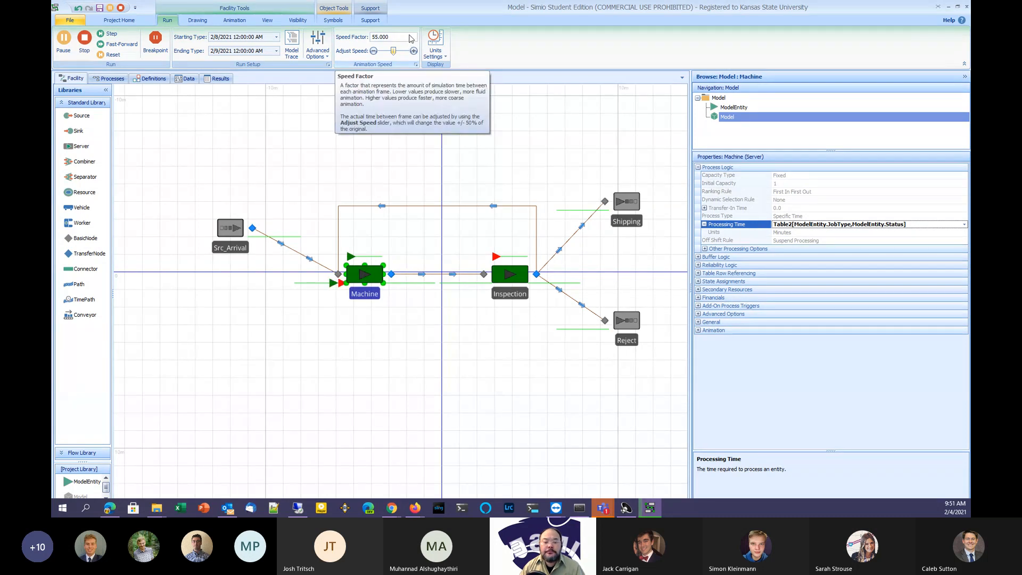
pyautogui.click(318, 115)
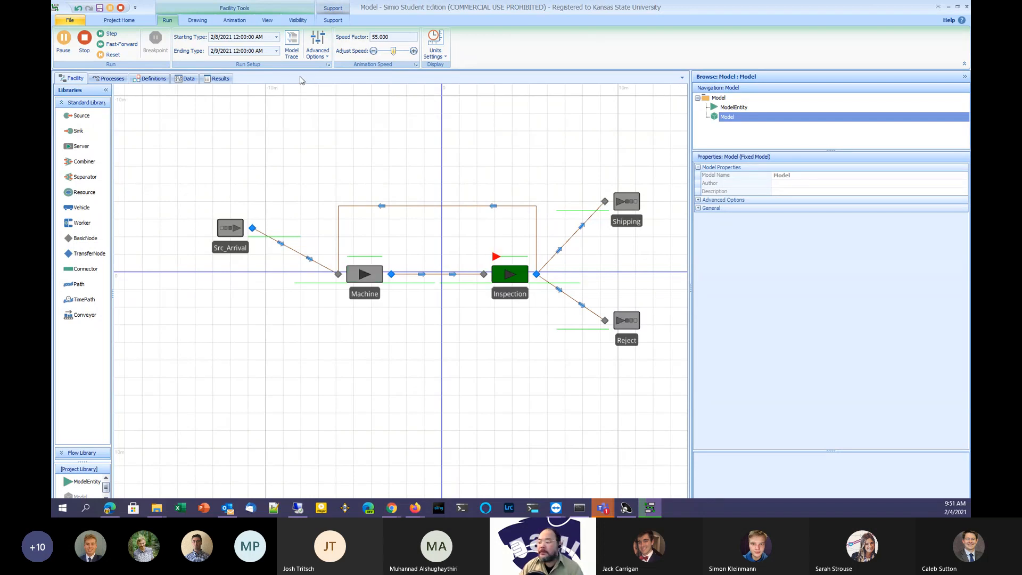
# Stop the simulation run and review the ReworkPTime column of Table2 in the model's data tables
pyautogui.click(85, 40)
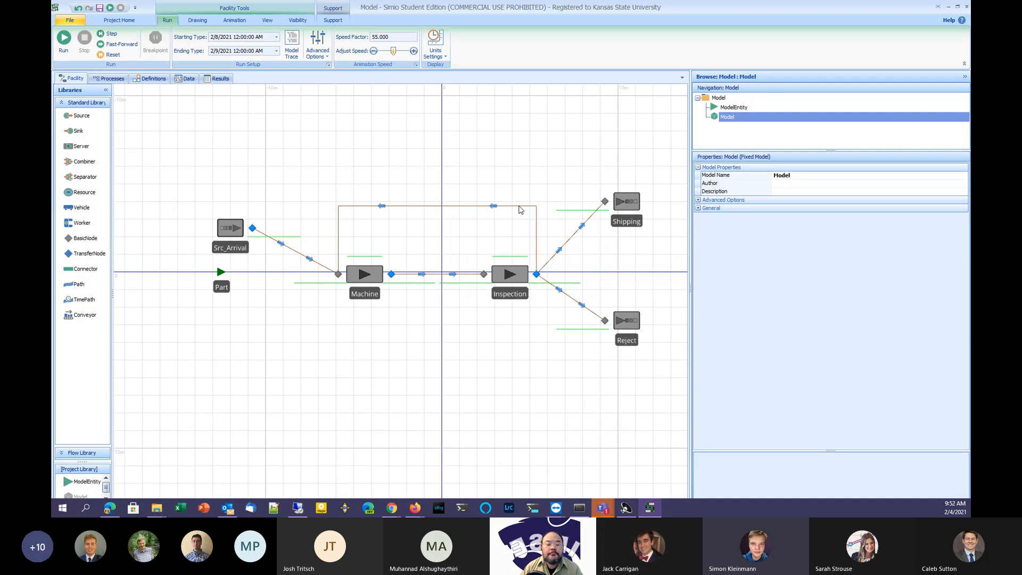
pyautogui.click(187, 80)
pyautogui.click(224, 153)
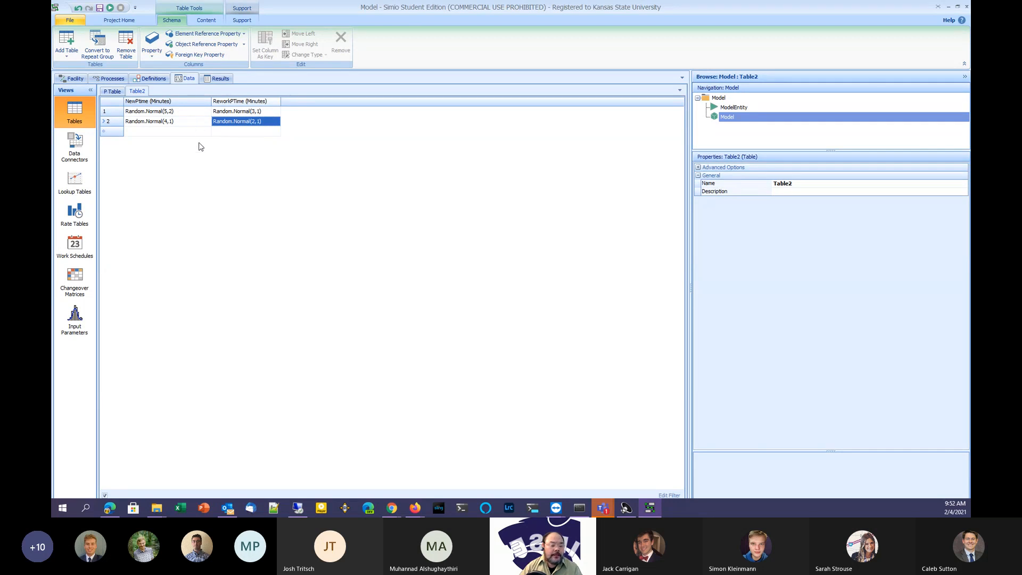
pyautogui.click(244, 103)
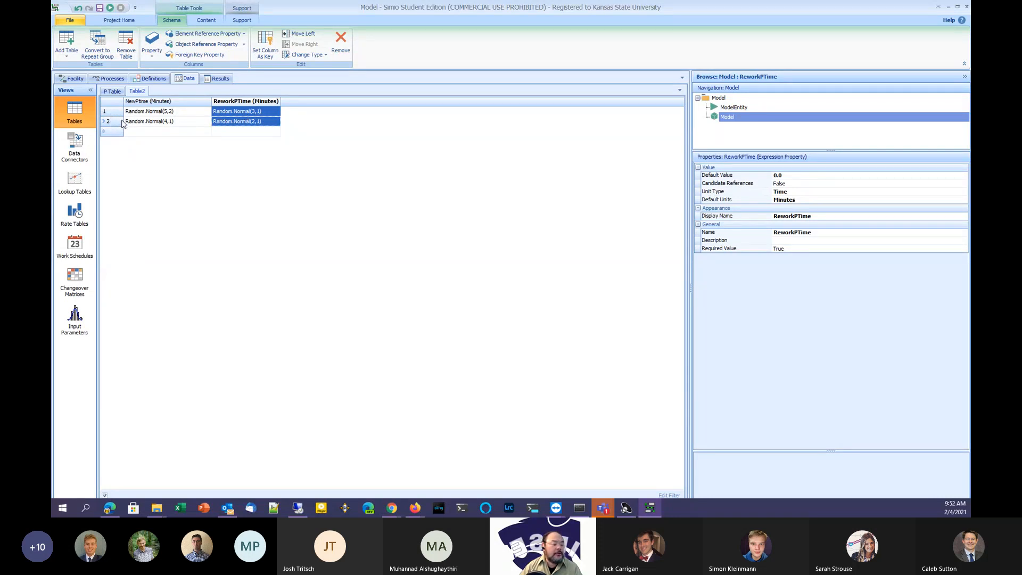
pyautogui.click(331, 135)
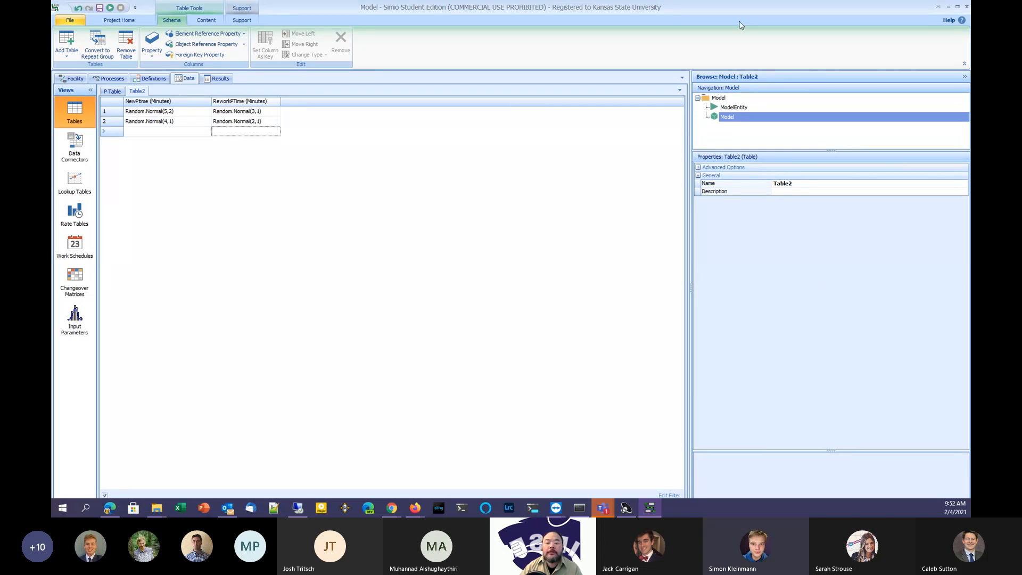
# Switch to the Chrome course modules page and open IMSE643-Lec3.pdf from Lecture 3
pyautogui.click(396, 509)
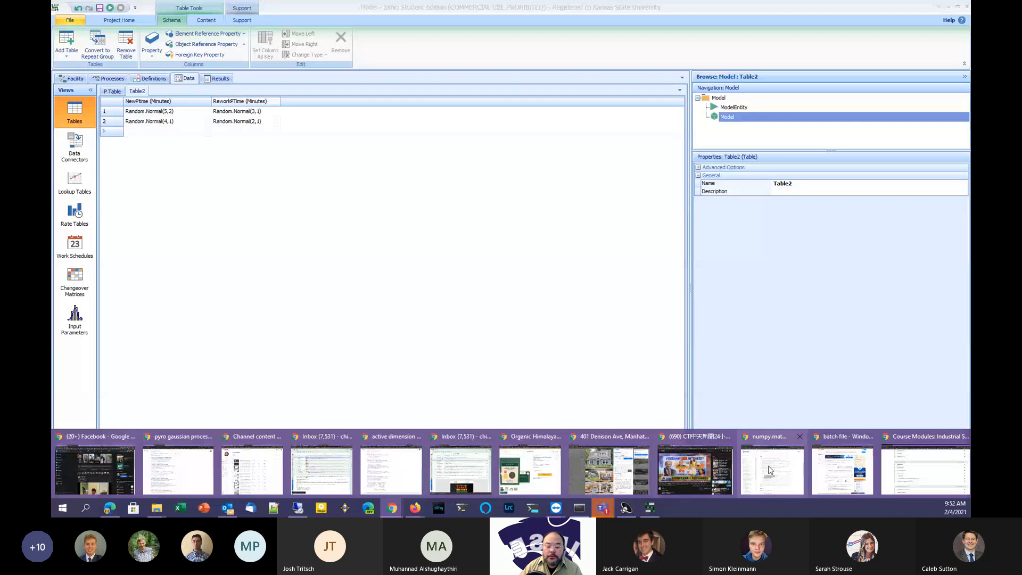
pyautogui.click(920, 311)
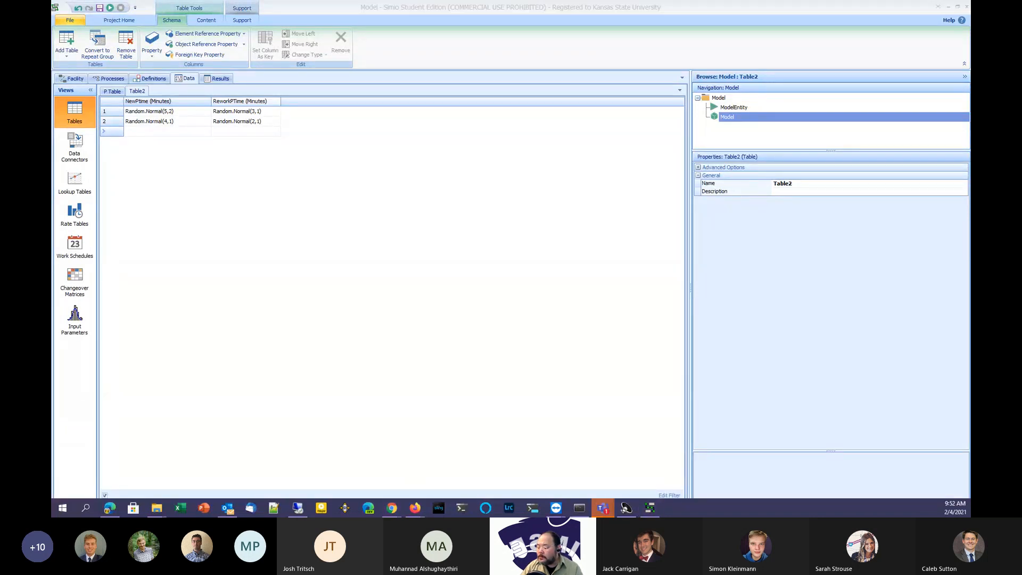
pyautogui.press('super+d')
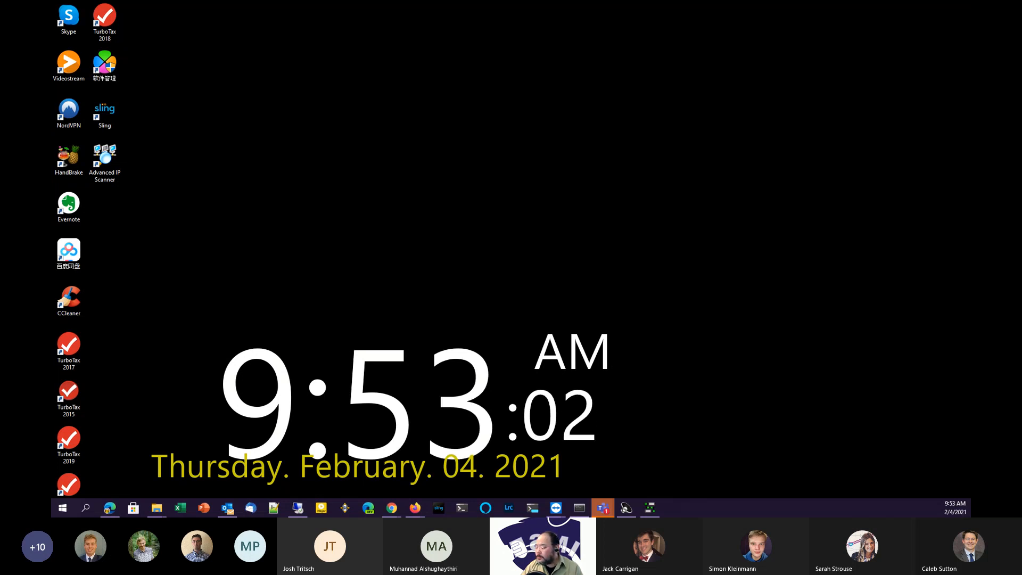
pyautogui.hotkey('alt', 'Tab')
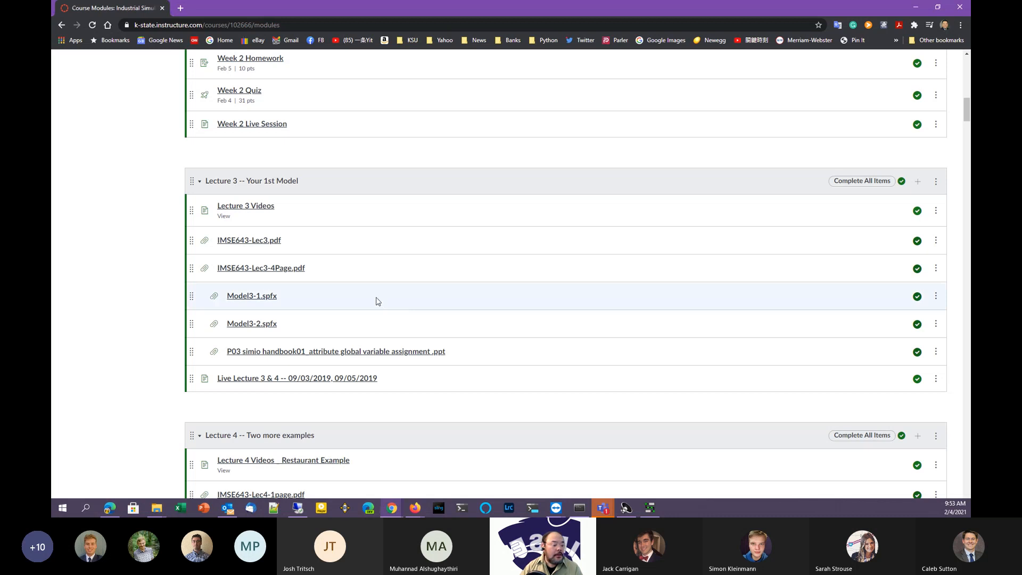
pyautogui.click(261, 241)
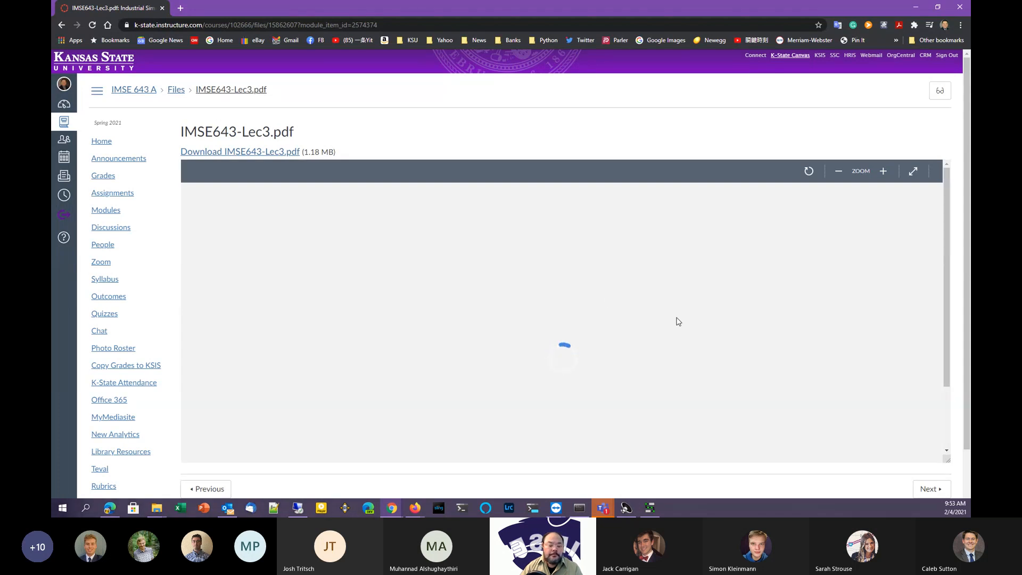
# Examine the lecture slides on the process description and the Type 1 and Type 2 processing times for regular and rework jobs
pyautogui.scroll(-20, 678, 321)
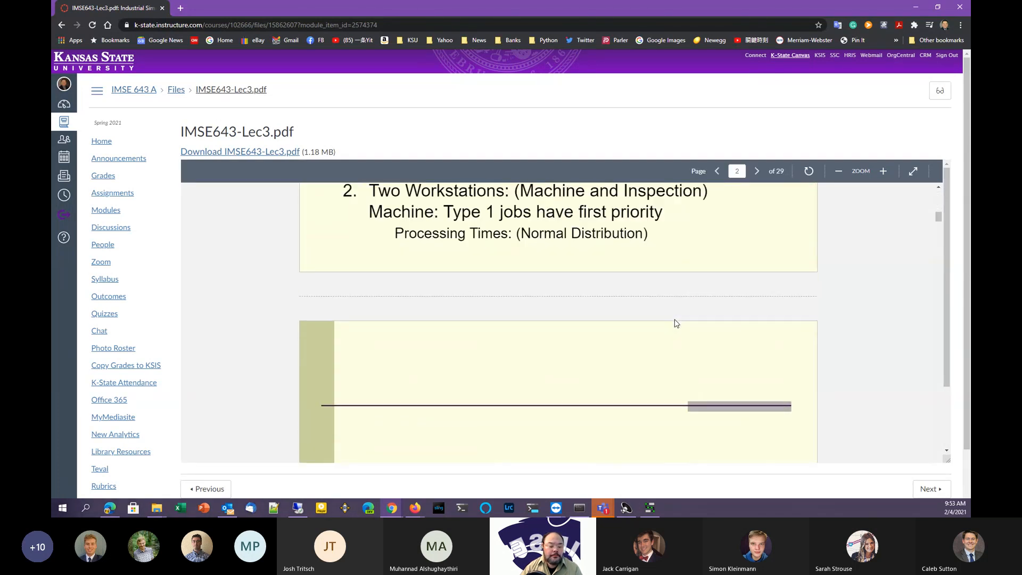
pyautogui.scroll(-20, 675, 320)
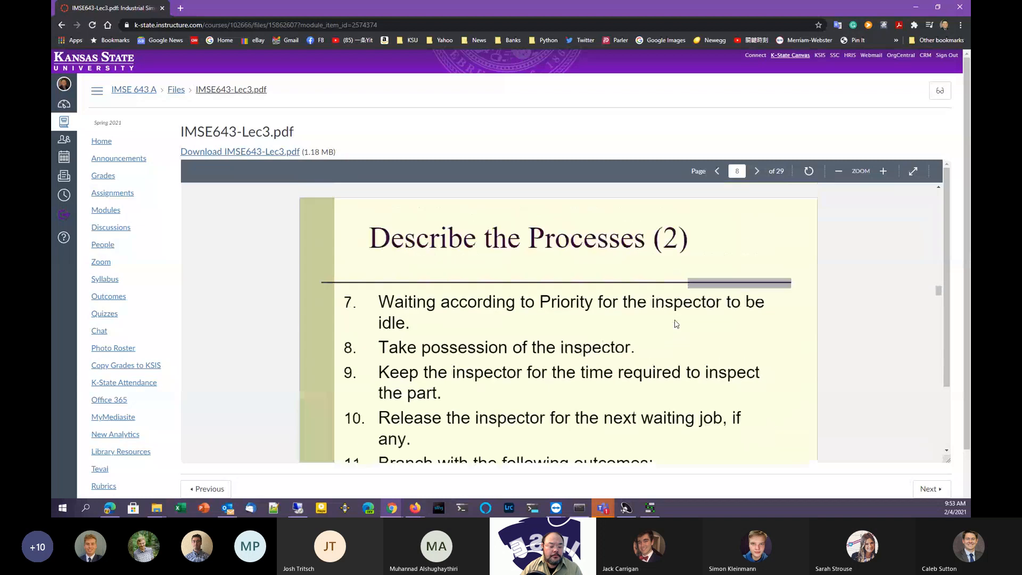
pyautogui.scroll(-15, 677, 322)
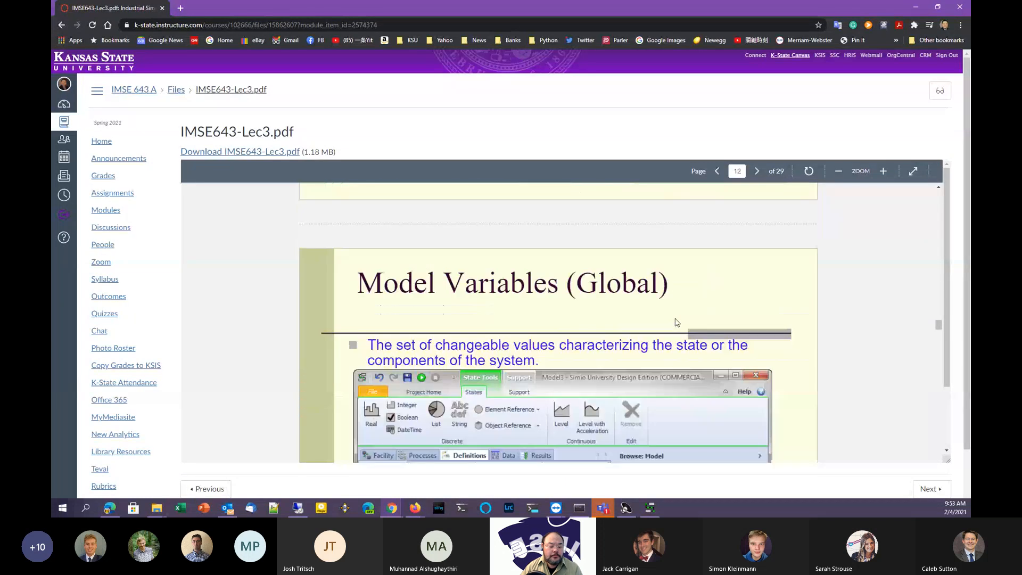
pyautogui.scroll(20, 677, 323)
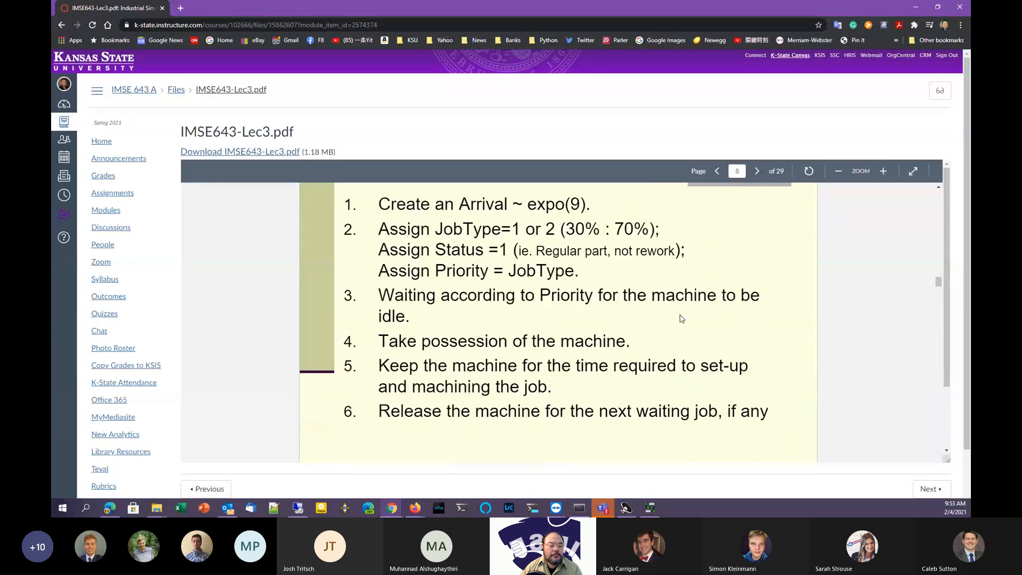
pyautogui.scroll(10, 682, 319)
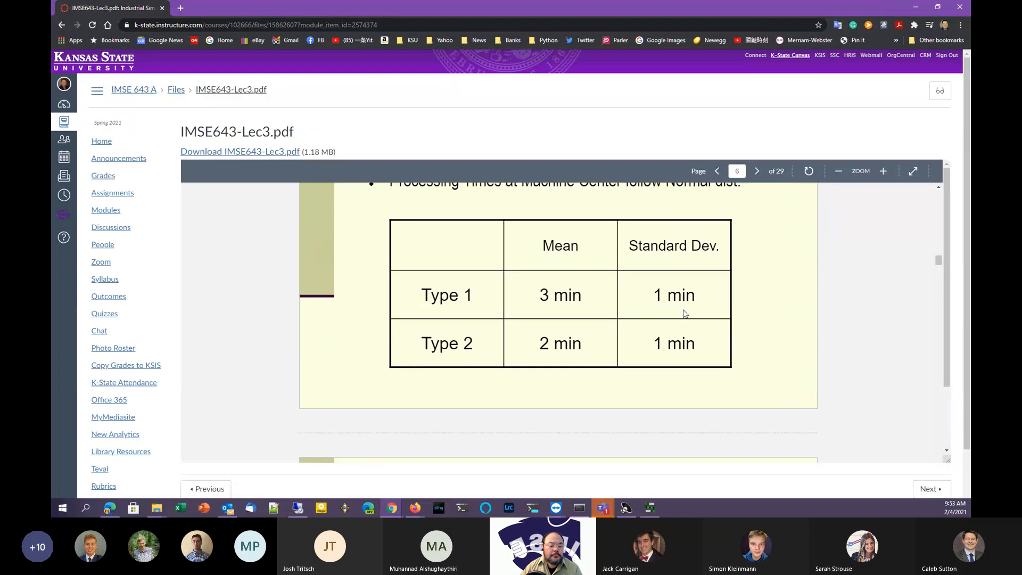
pyautogui.scroll(10, 685, 313)
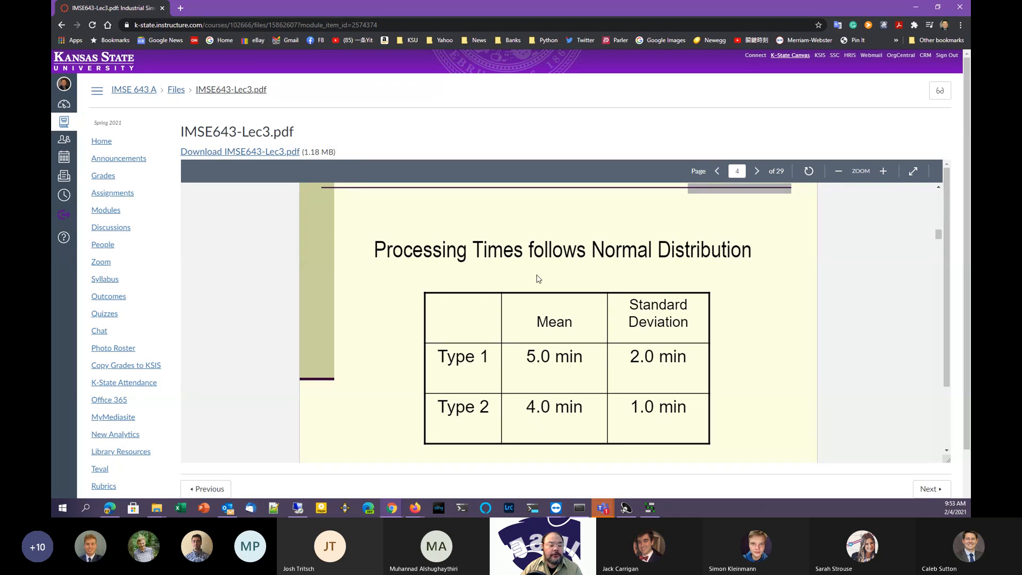
pyautogui.scroll(-10, 607, 356)
pyautogui.scroll(-5, 613, 345)
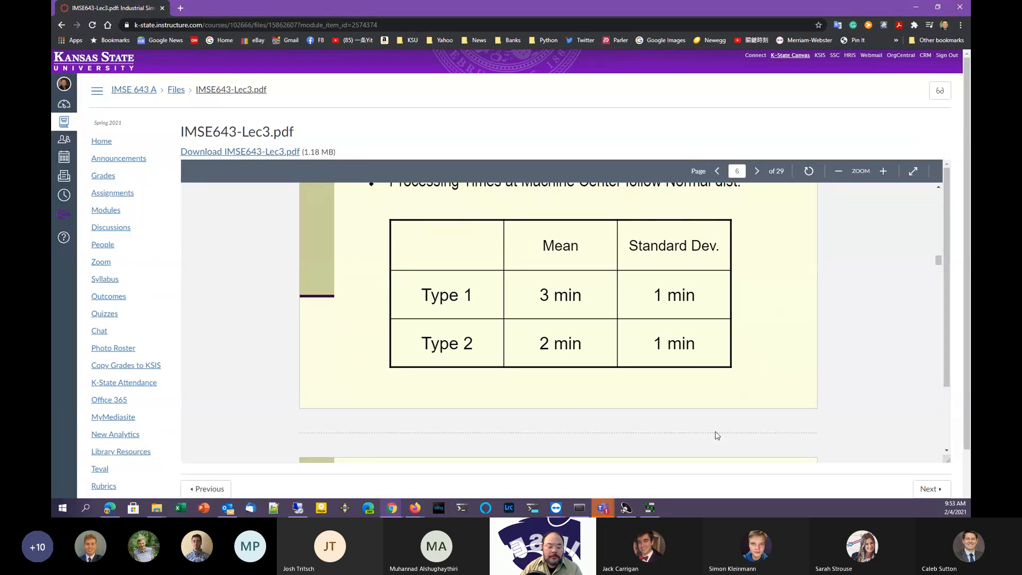
# Switch back to Simio and show the Machine server's properties in the facility model
pyautogui.moveTo(657, 509)
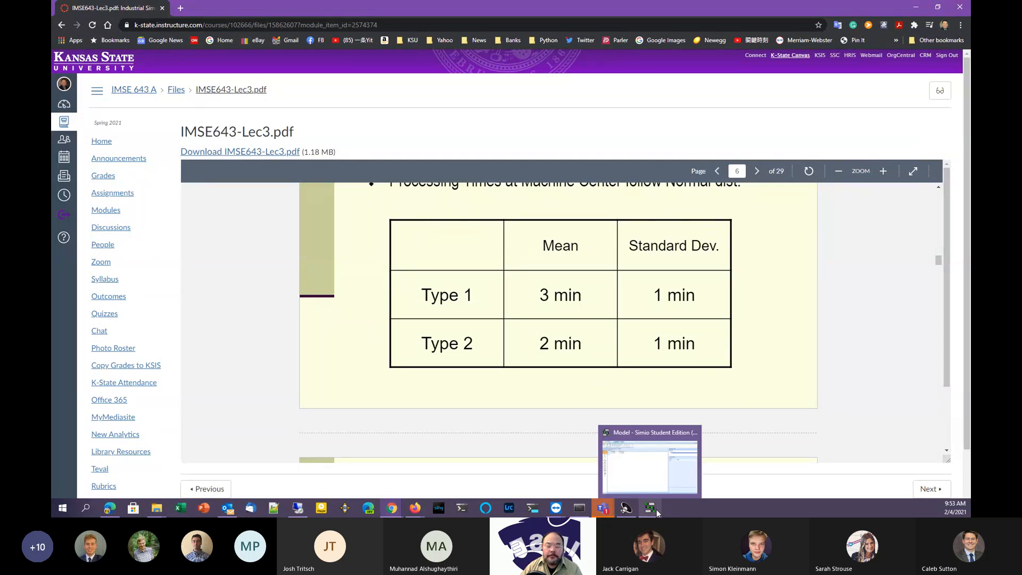
pyautogui.click(656, 509)
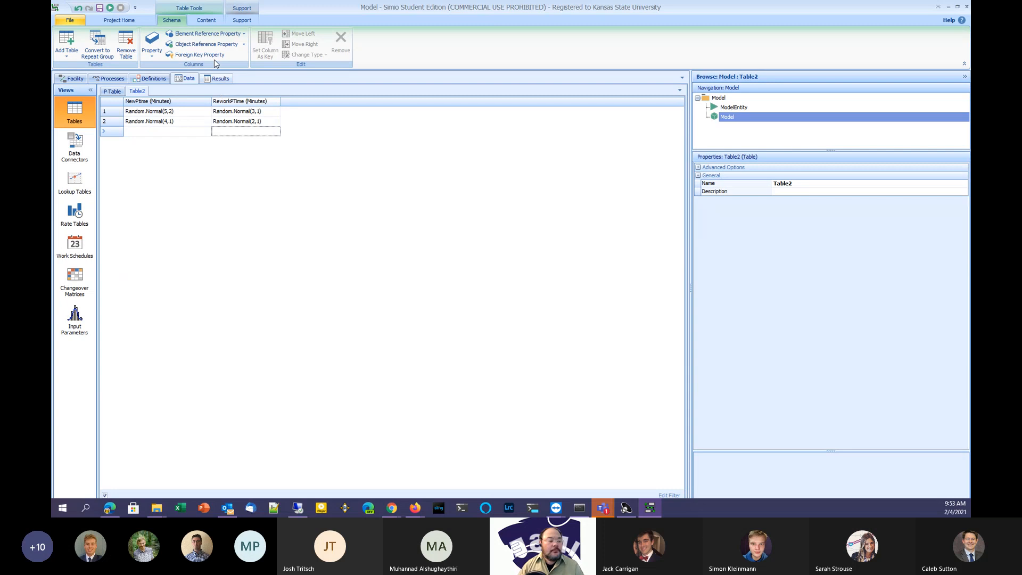
pyautogui.click(77, 80)
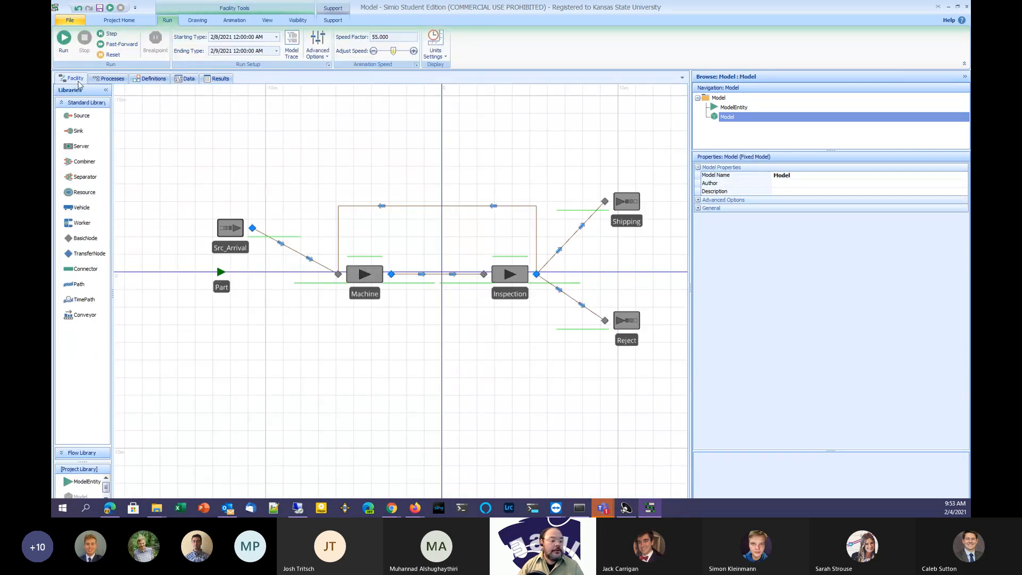
pyautogui.click(367, 281)
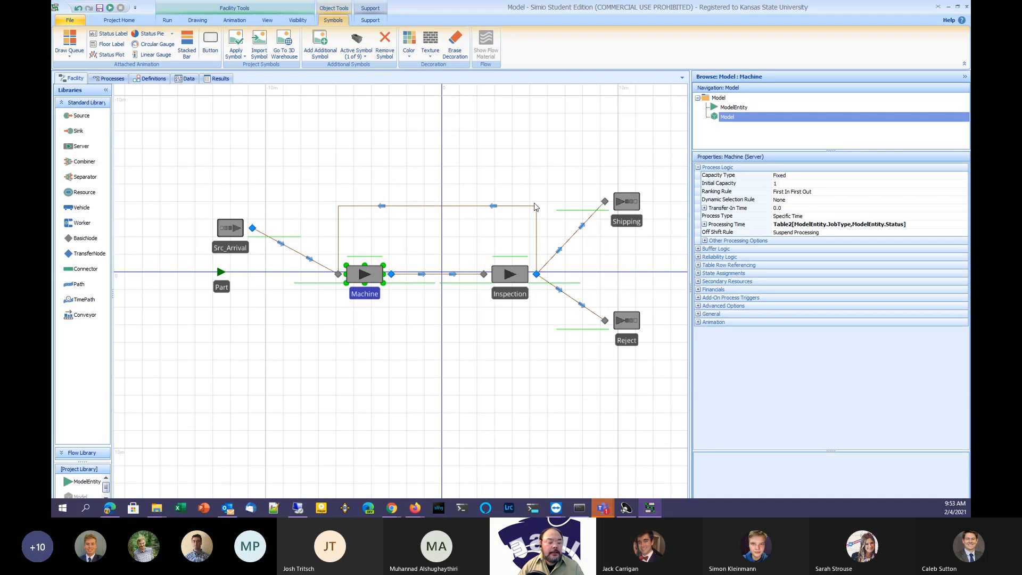
# Add an On Entering state assignment row to Path_Rework
pyautogui.click(437, 208)
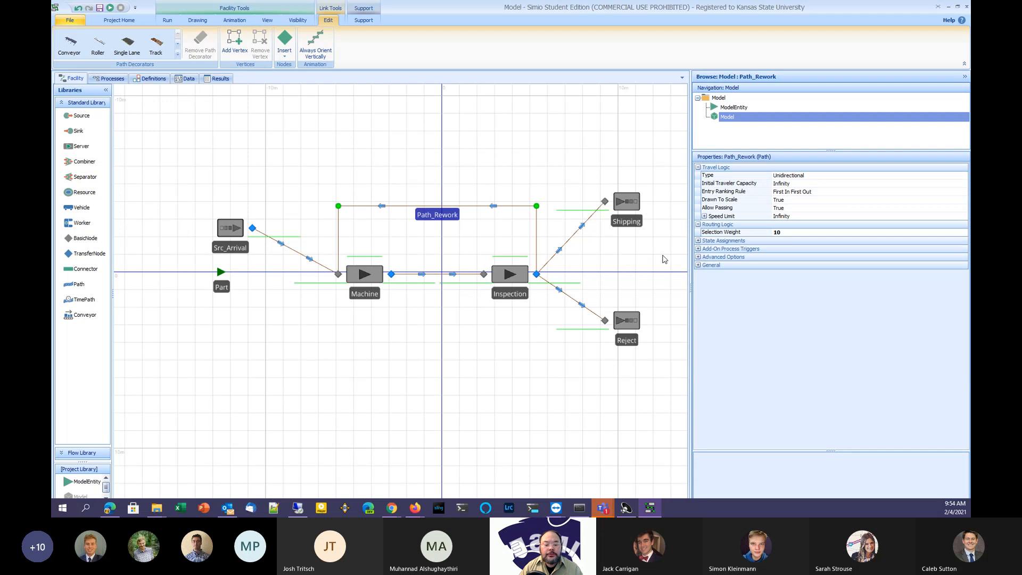
pyautogui.click(698, 242)
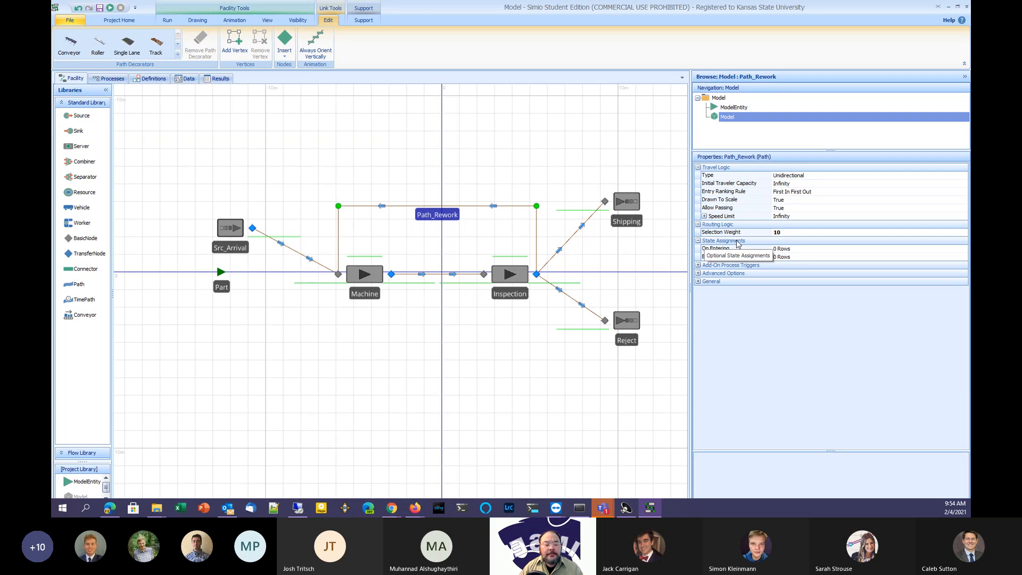
pyautogui.doubleClick(506, 207)
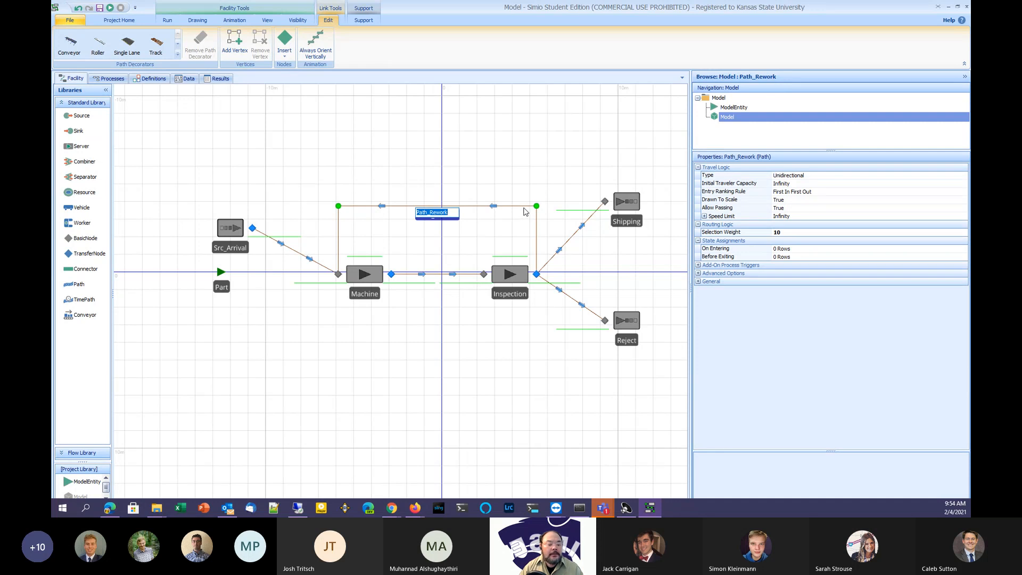
pyautogui.click(522, 206)
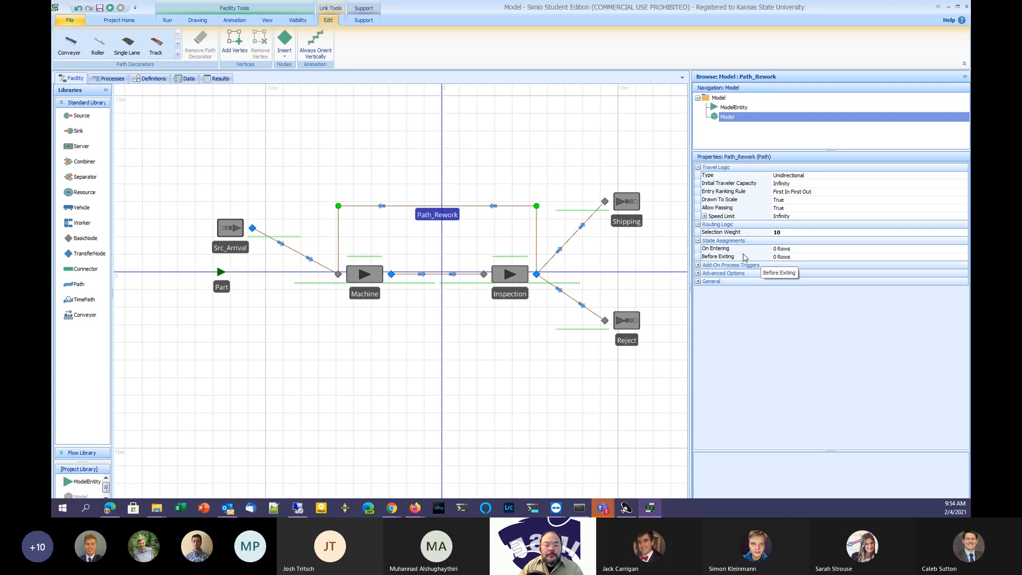
pyautogui.click(844, 252)
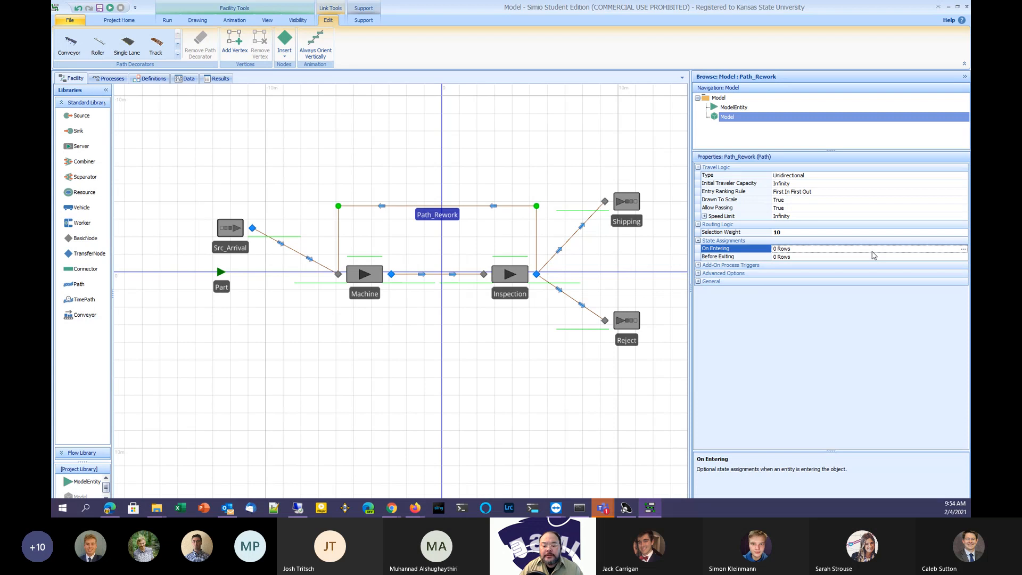
pyautogui.click(963, 249)
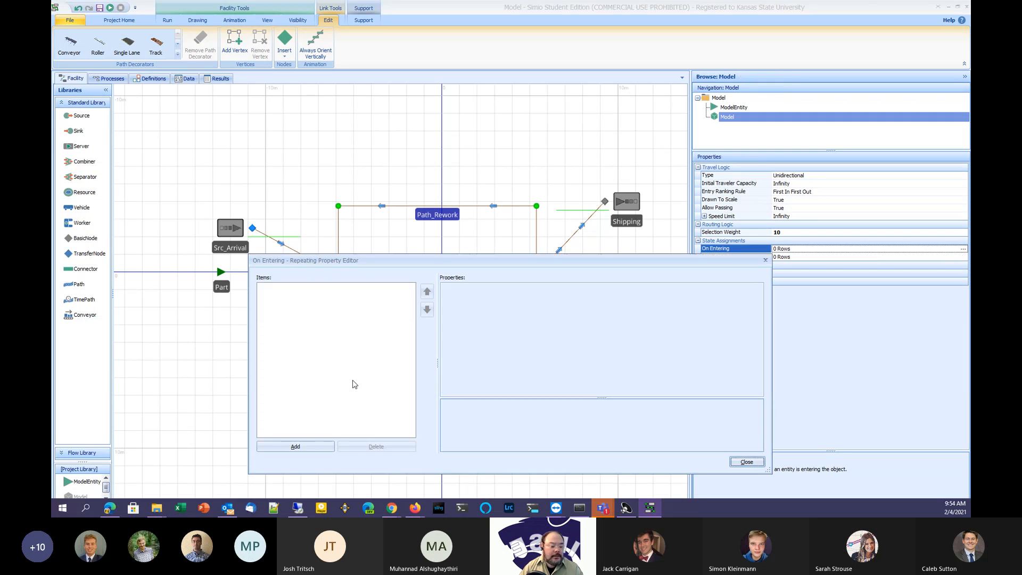
pyautogui.click(305, 449)
pyautogui.click(684, 298)
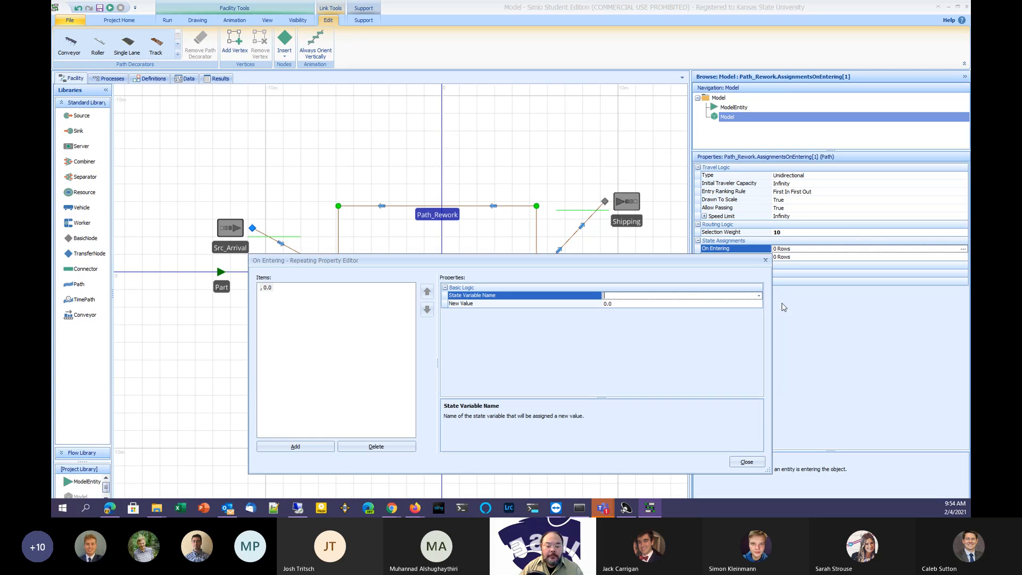
# Make the Path_Rework entry assignment set the state variable ModelEntity.Status to a new value of 2
pyautogui.click(759, 295)
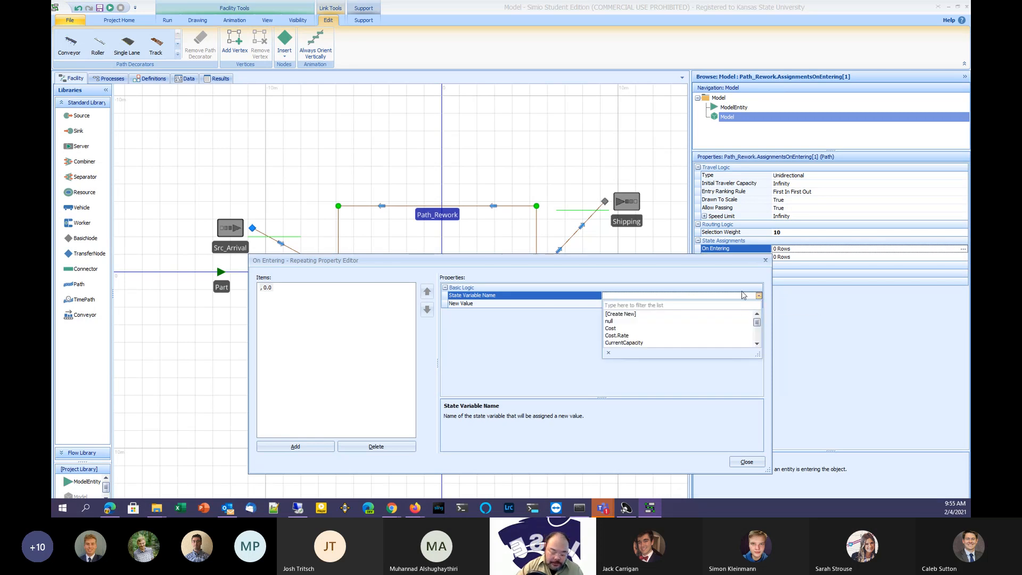
pyautogui.write('MOde')
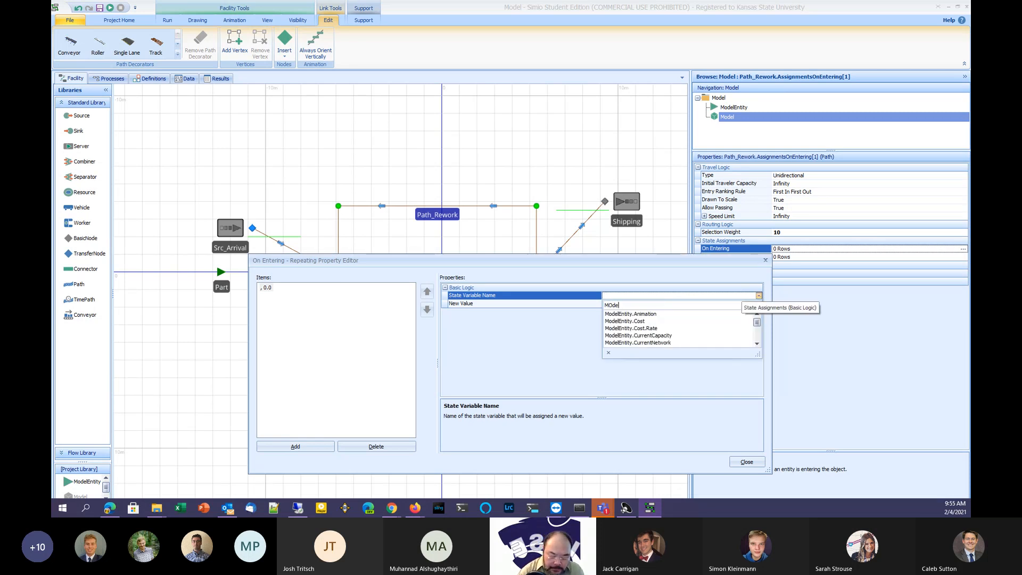
pyautogui.write('lEn')
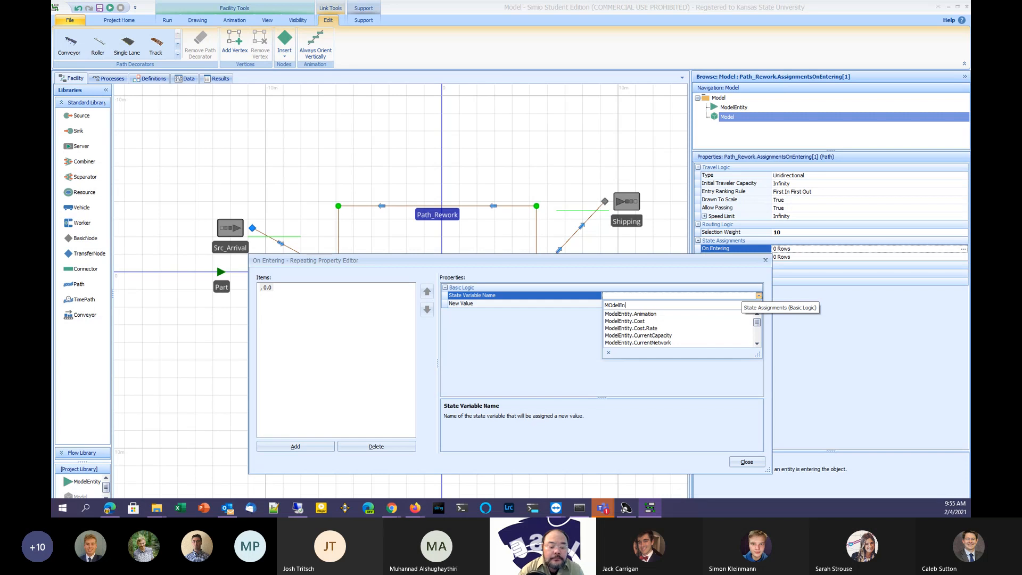
pyautogui.click(758, 336)
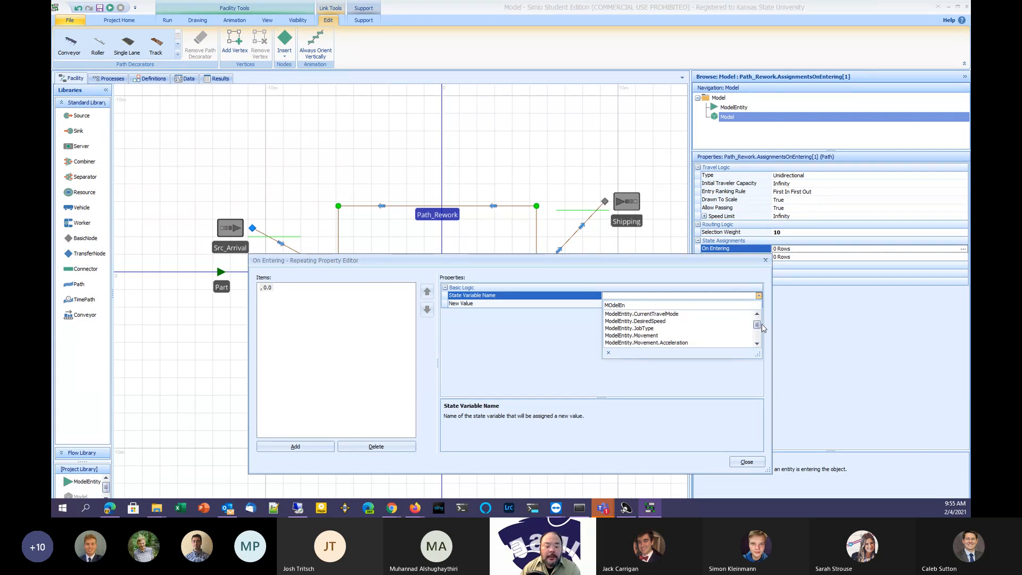
pyautogui.moveTo(759, 324); pyautogui.dragTo(768, 332)
pyautogui.scroll(-2, 662, 339)
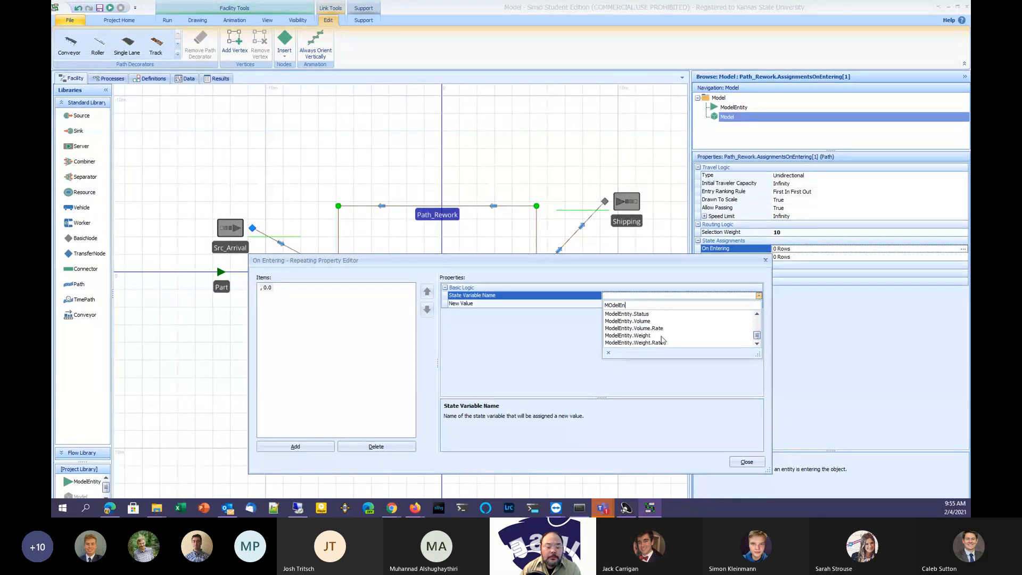
pyautogui.click(648, 314)
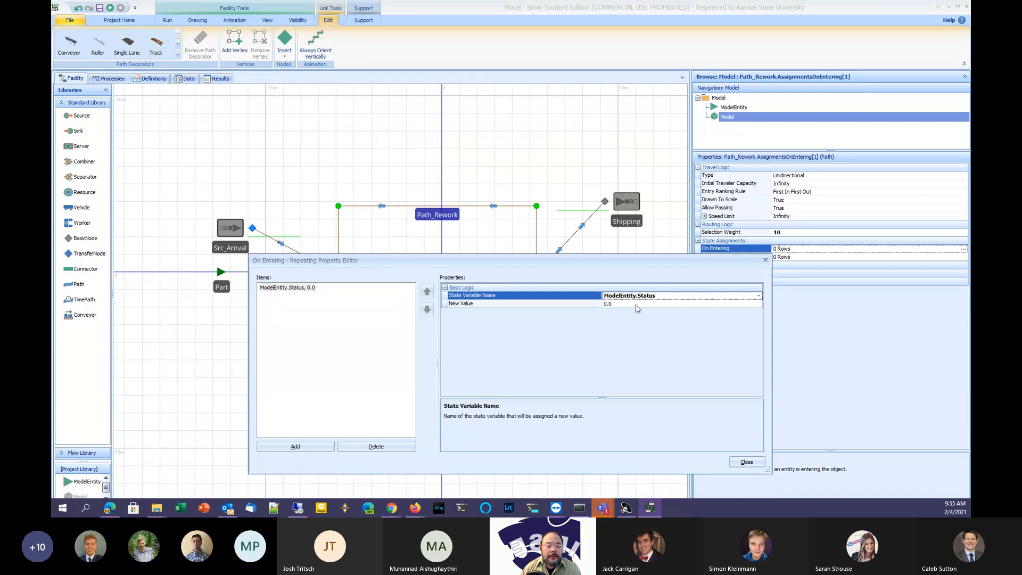
pyautogui.click(636, 304)
pyautogui.write('2')
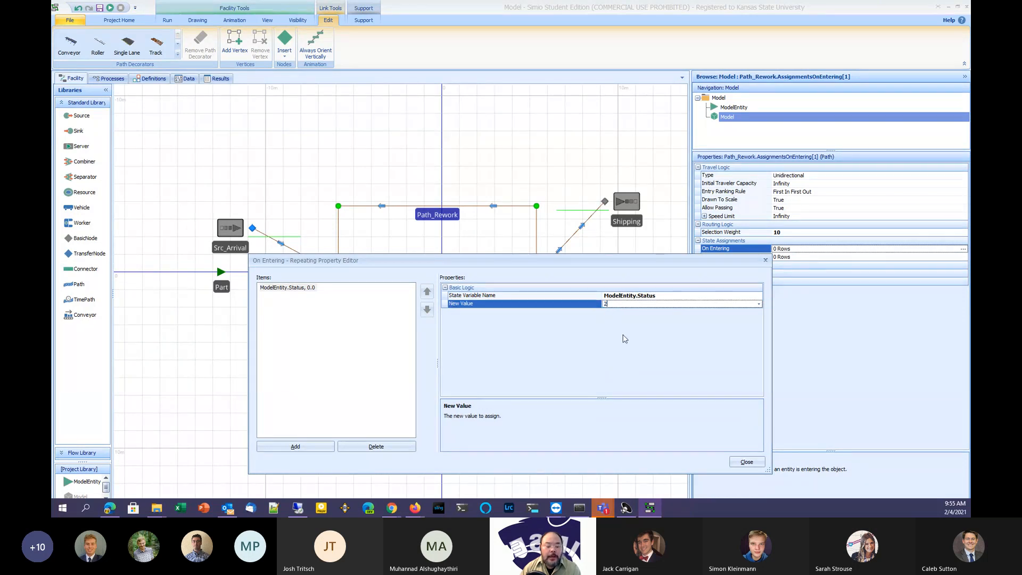
pyautogui.click(625, 340)
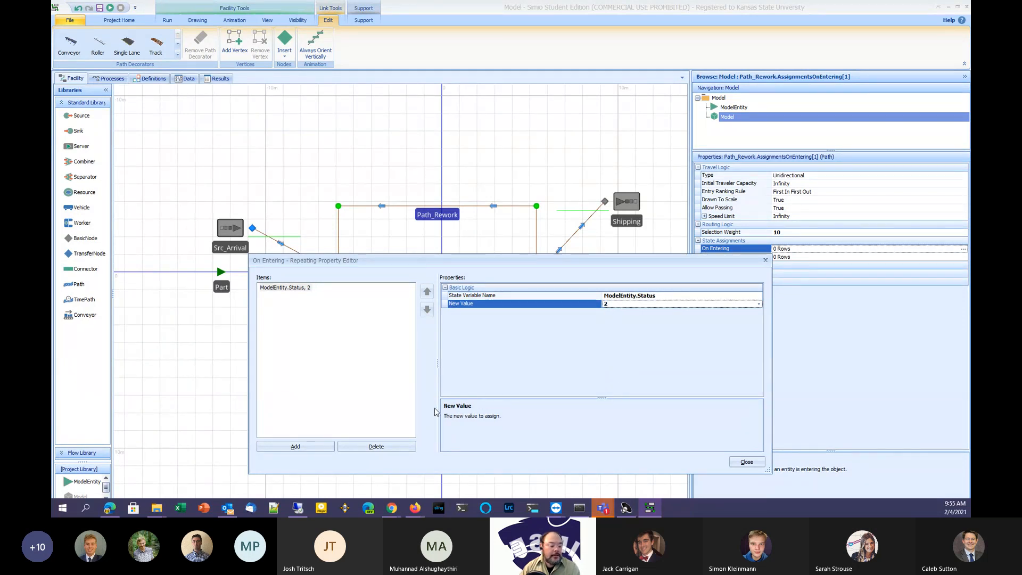
# Add a second On Entering assignment to Path_Rework with the state variable ModelEntity.Priority and open its new value for editing
pyautogui.click(296, 446)
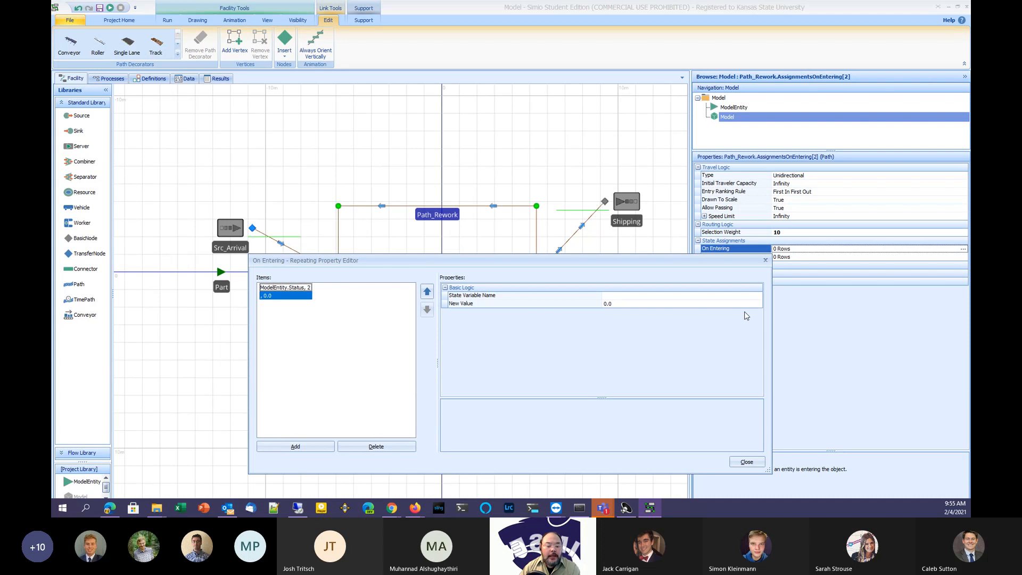
pyautogui.click(753, 297)
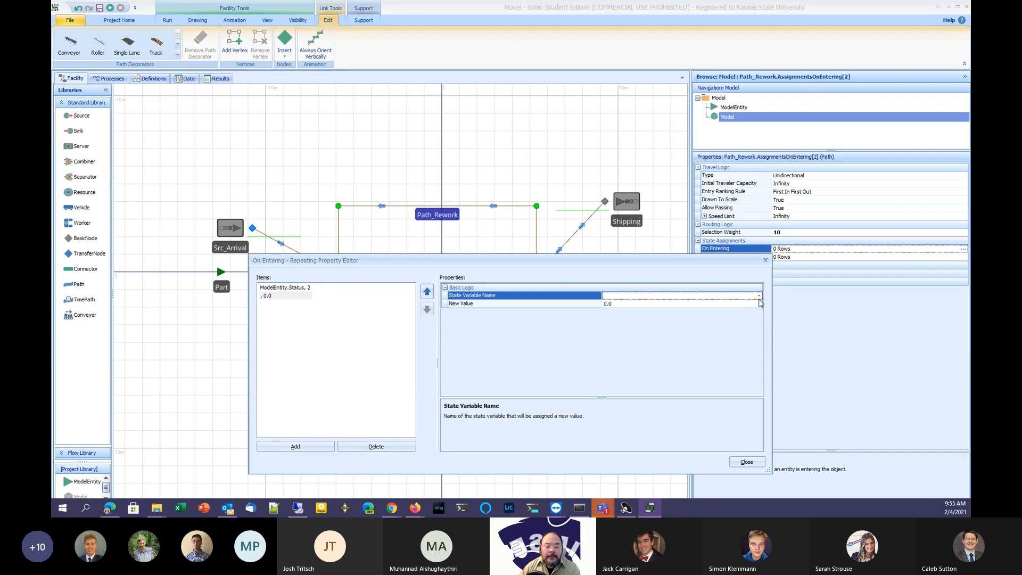
pyautogui.click(759, 296)
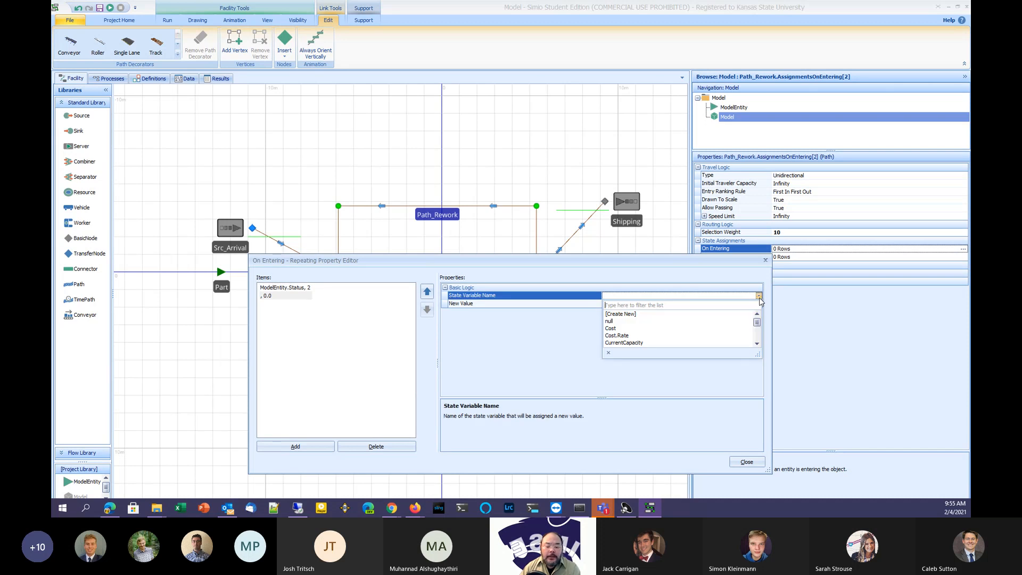
pyautogui.write('Mod')
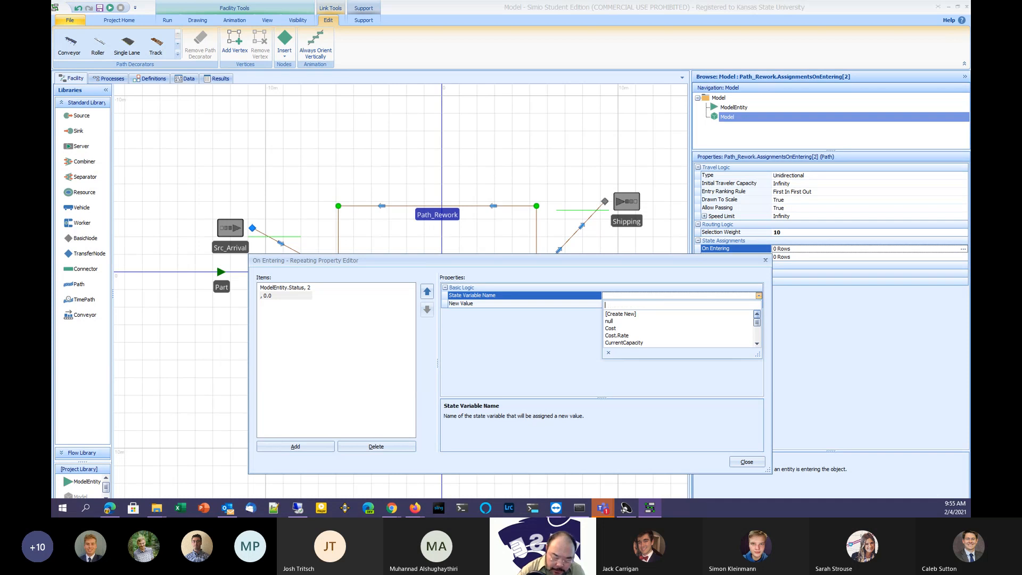
pyautogui.write('elEn')
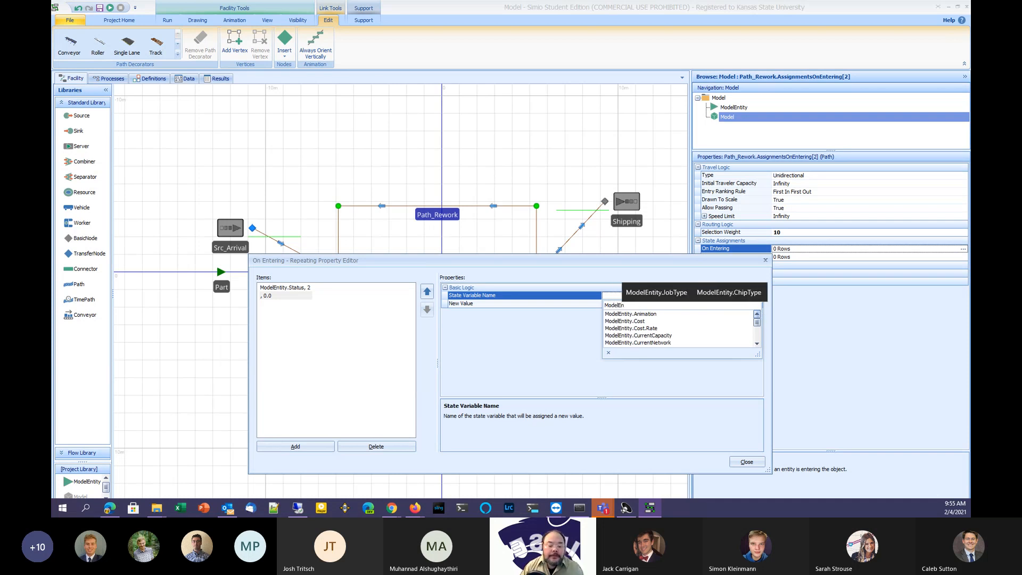
pyautogui.click(759, 333)
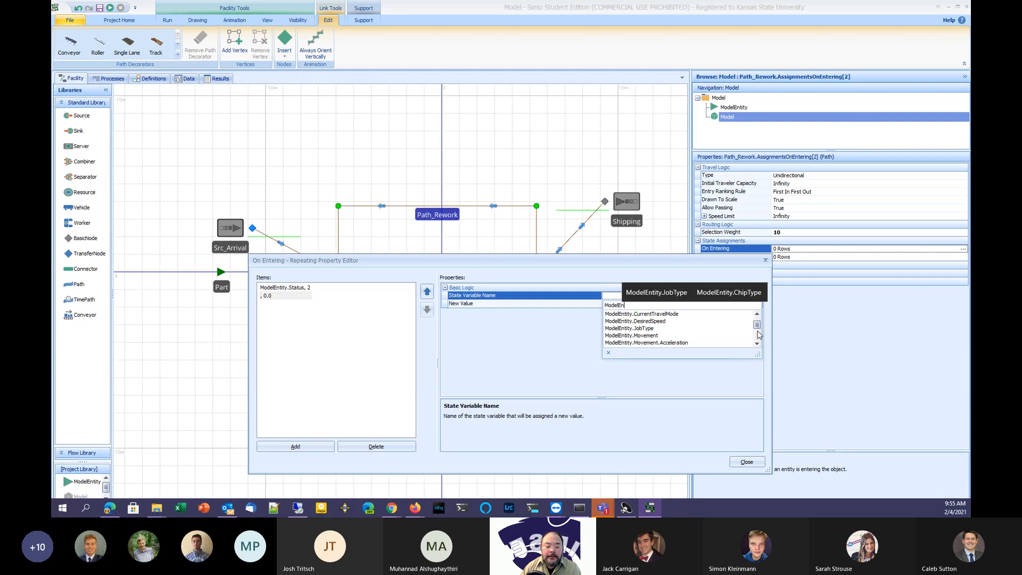
pyautogui.click(759, 334)
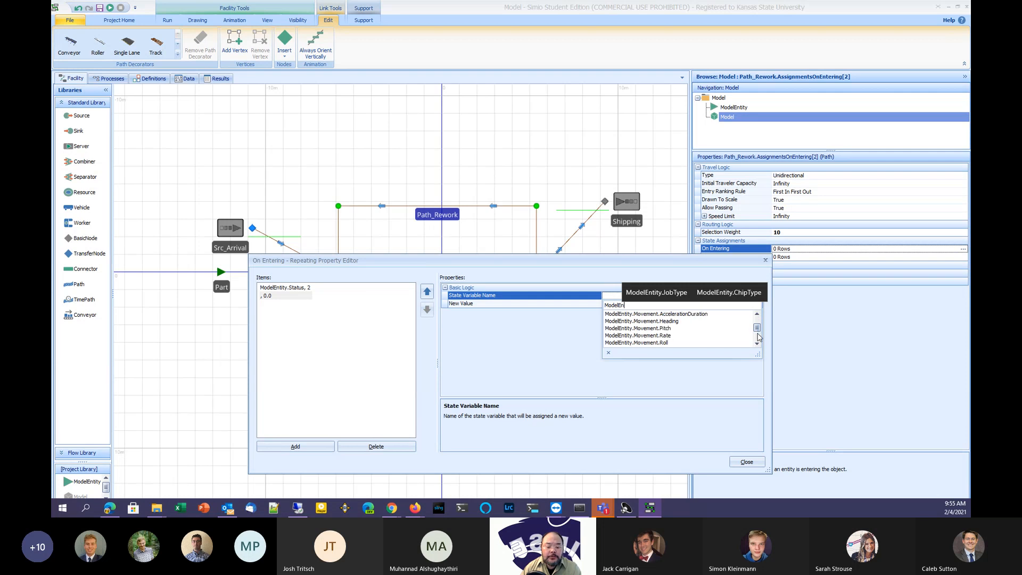
pyautogui.click(759, 334)
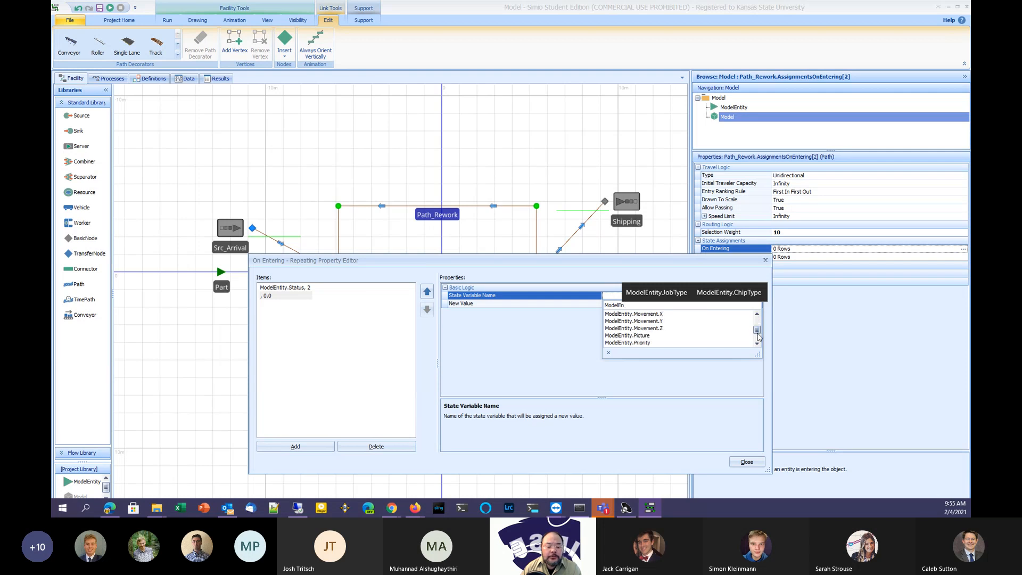
pyautogui.click(655, 343)
pyautogui.click(600, 304)
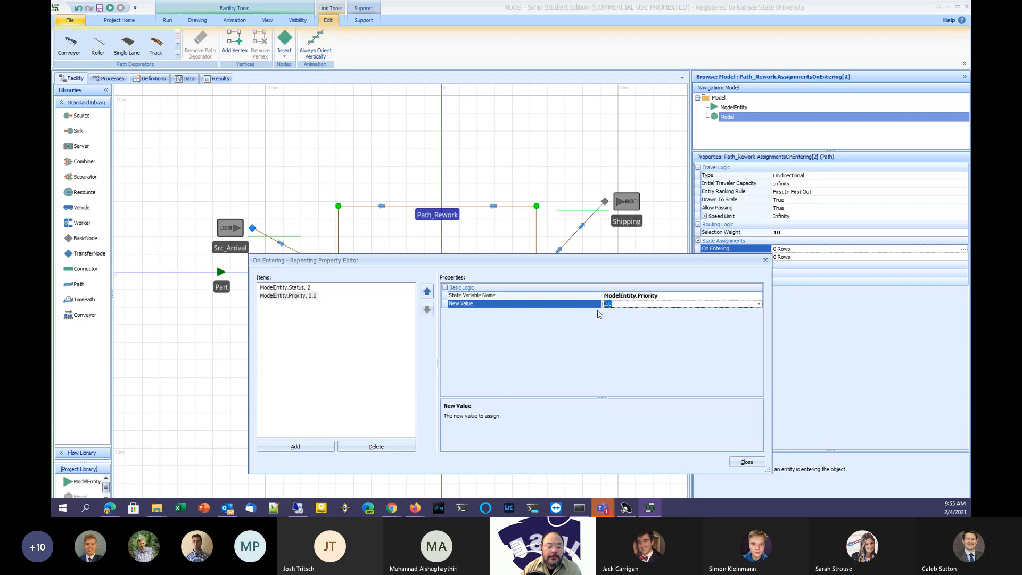
# Set the rework path's ModelEntity.Priority assignment to 3 and add an on-entering assignment for the state variable ModelEntity.Picture
pyautogui.write('3')
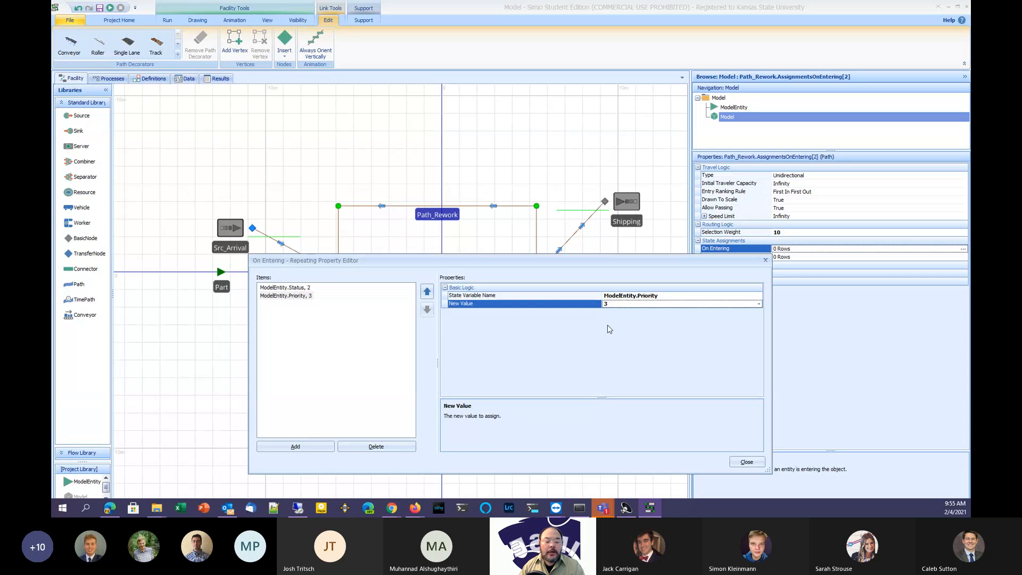
pyautogui.click(371, 335)
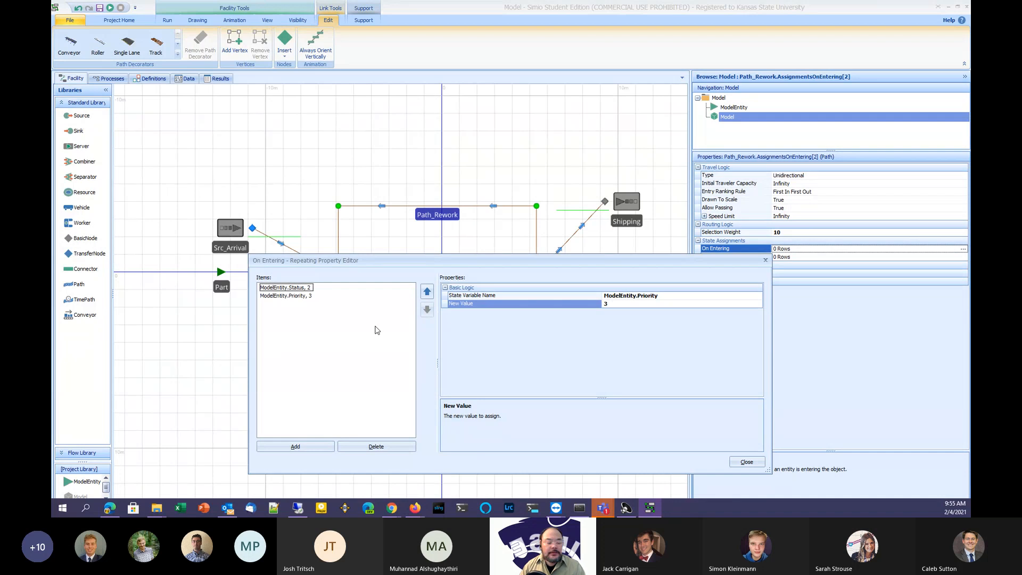
pyautogui.click(296, 446)
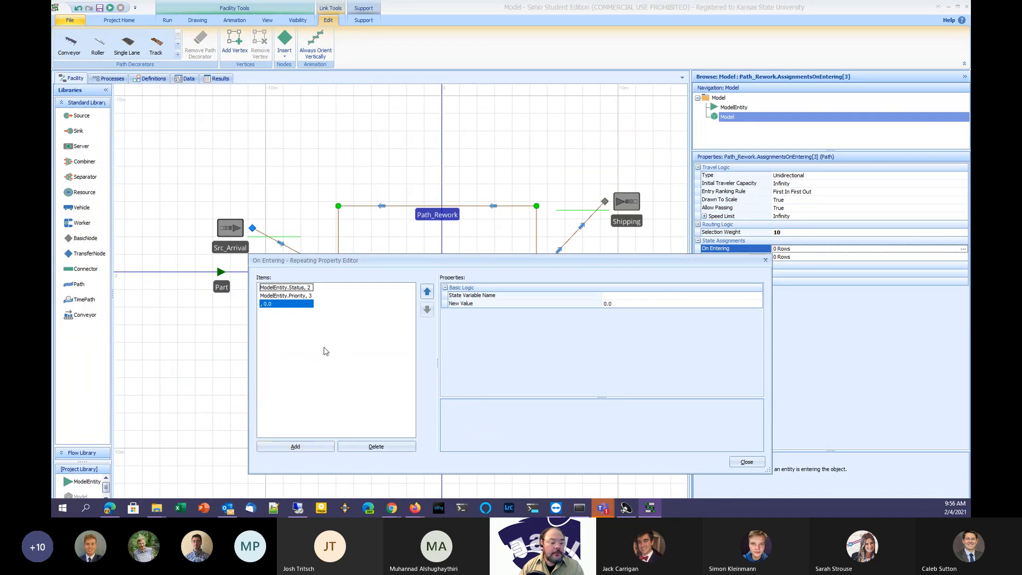
pyautogui.click(751, 300)
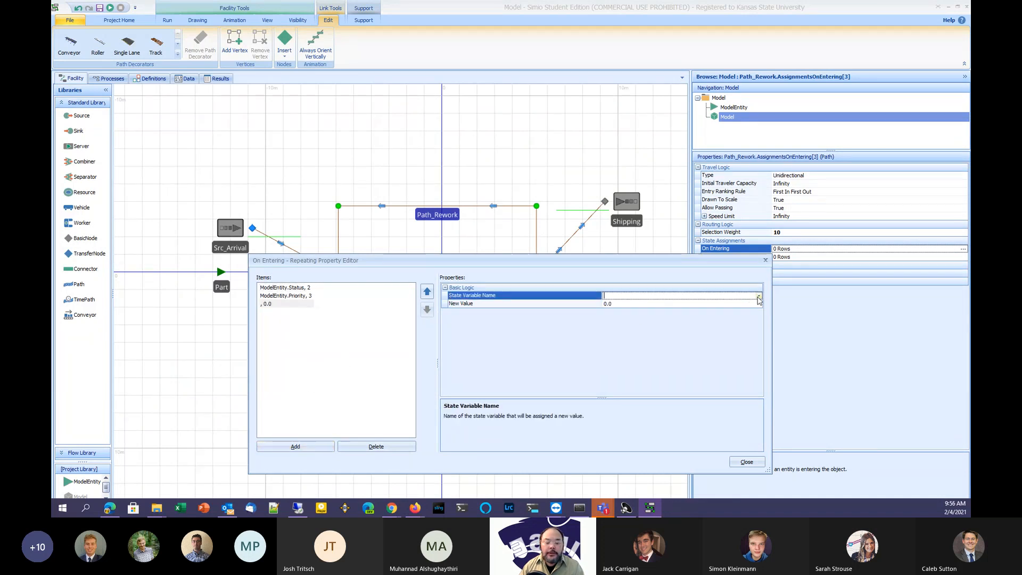
pyautogui.click(759, 297)
pyautogui.write('Model')
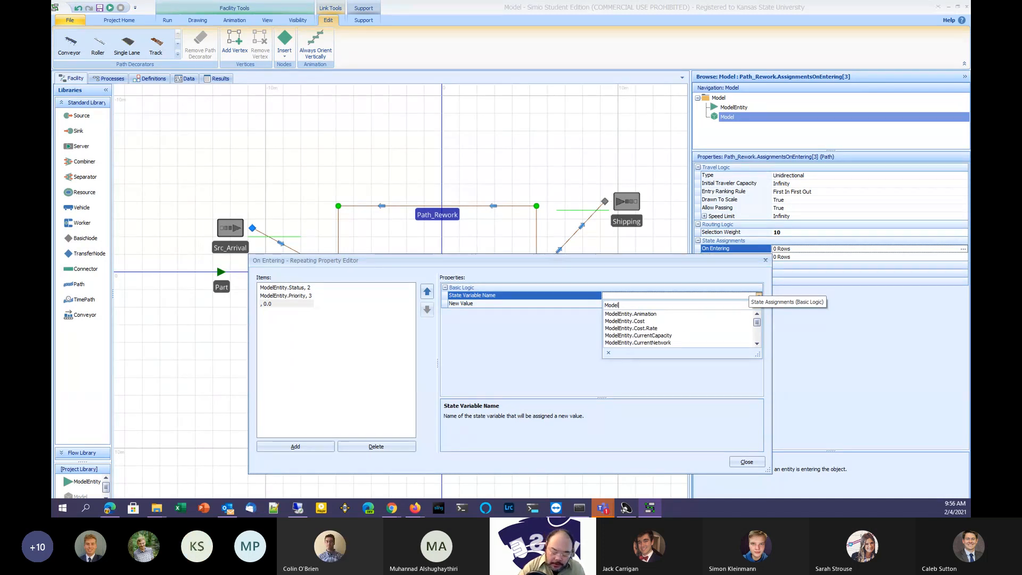
pyautogui.write('Entity')
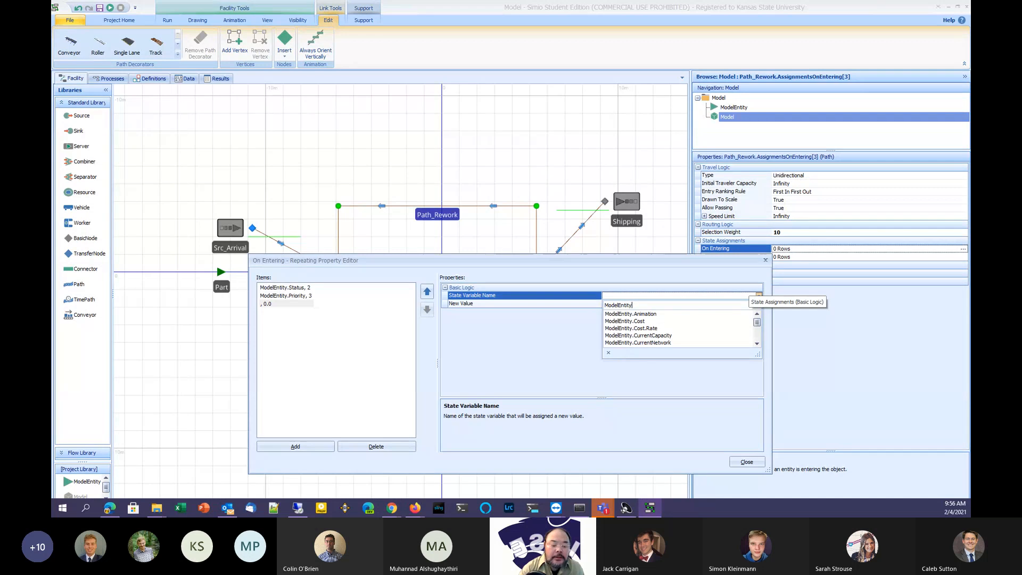
pyautogui.write('.')
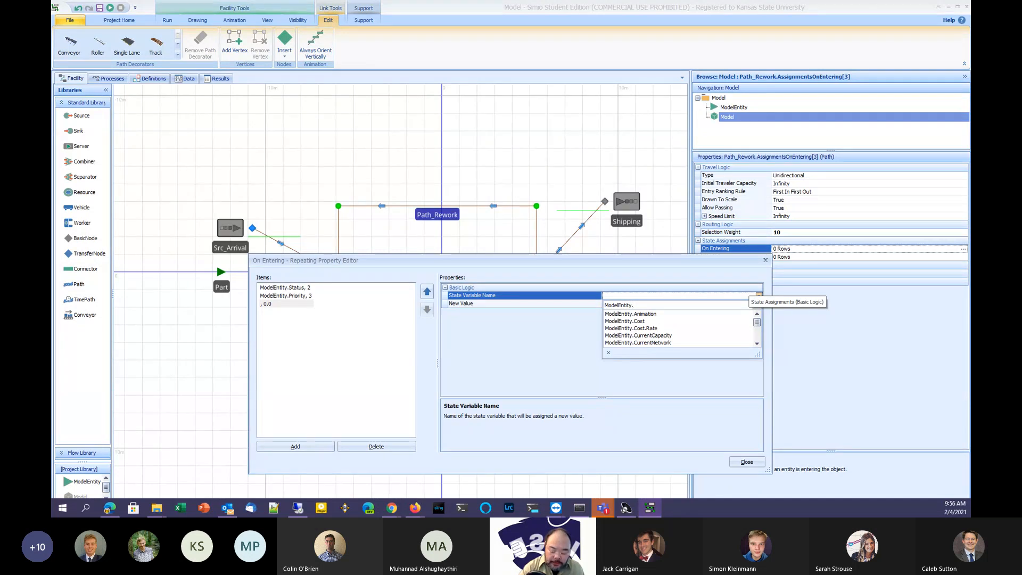
pyautogui.write('P')
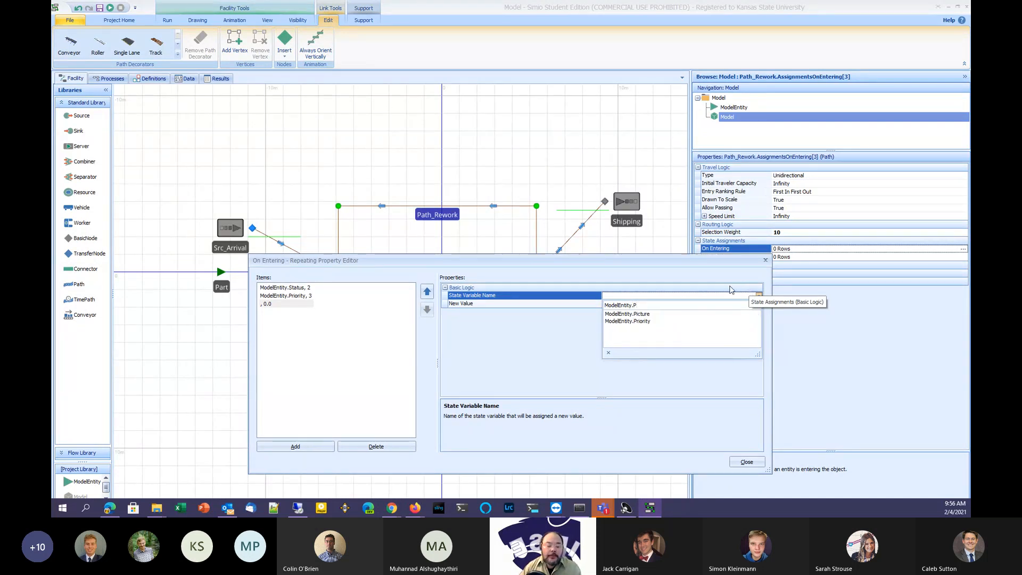
pyautogui.click(647, 315)
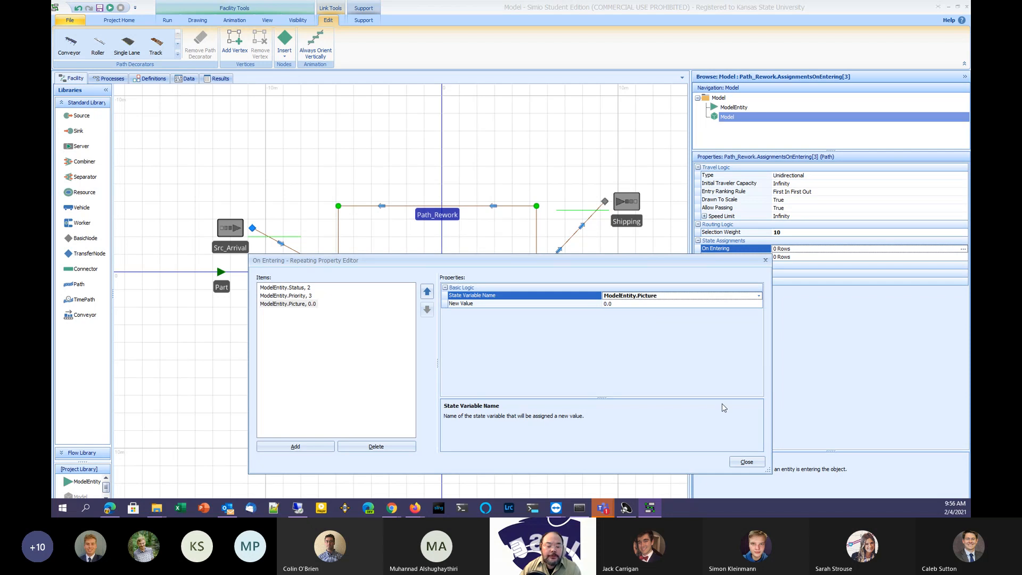
# Set the ModelEntity.Picture assignment's new value to 2 and recheck the on-entering assignments of Path_Rework
pyautogui.click(590, 306)
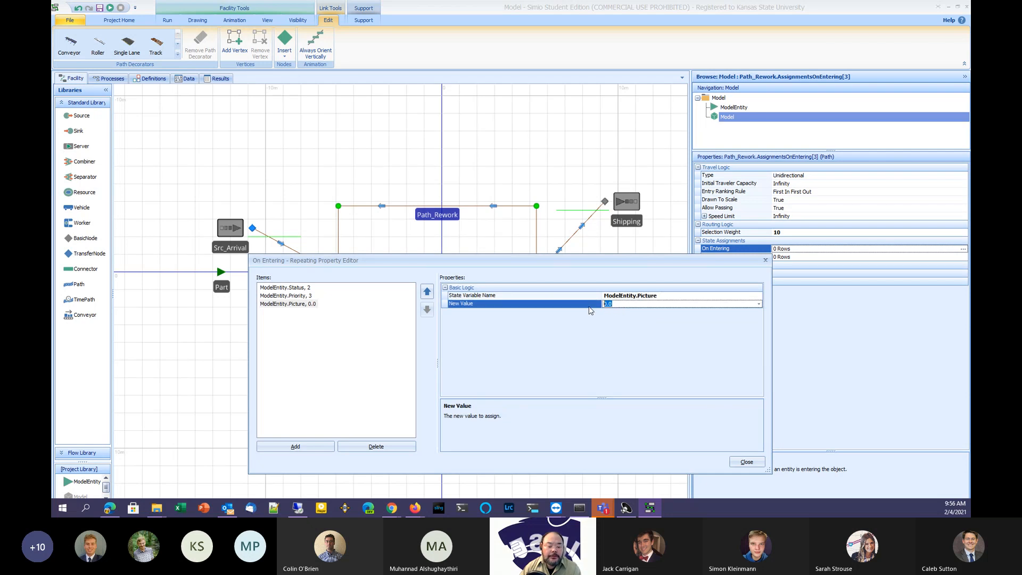
pyautogui.write('2')
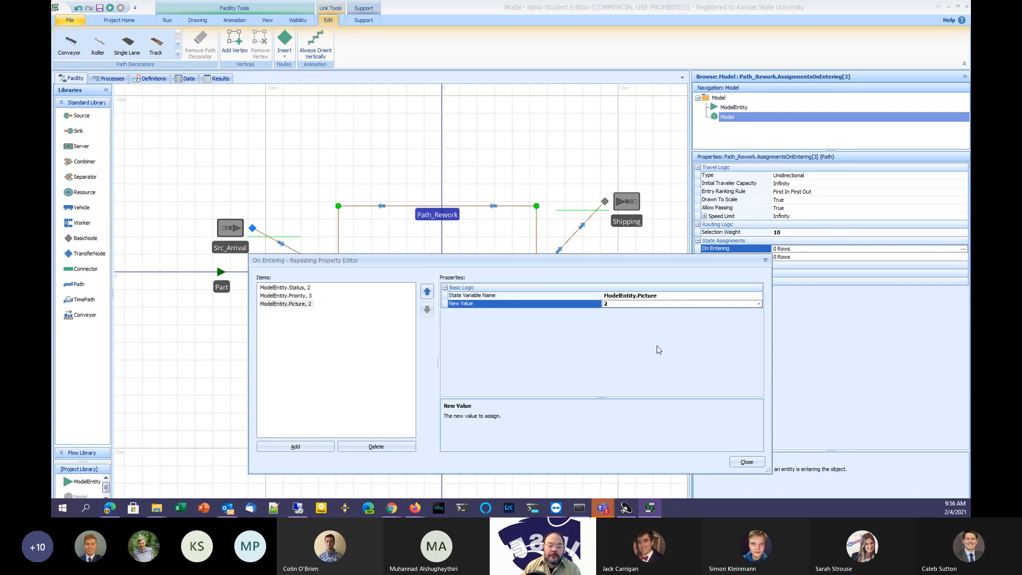
pyautogui.click(747, 461)
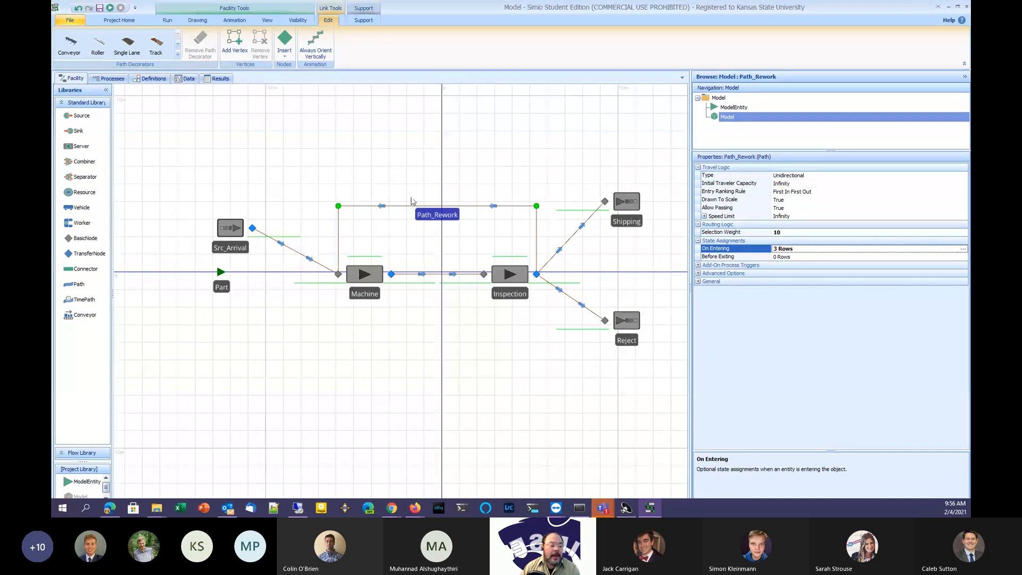
pyautogui.click(963, 248)
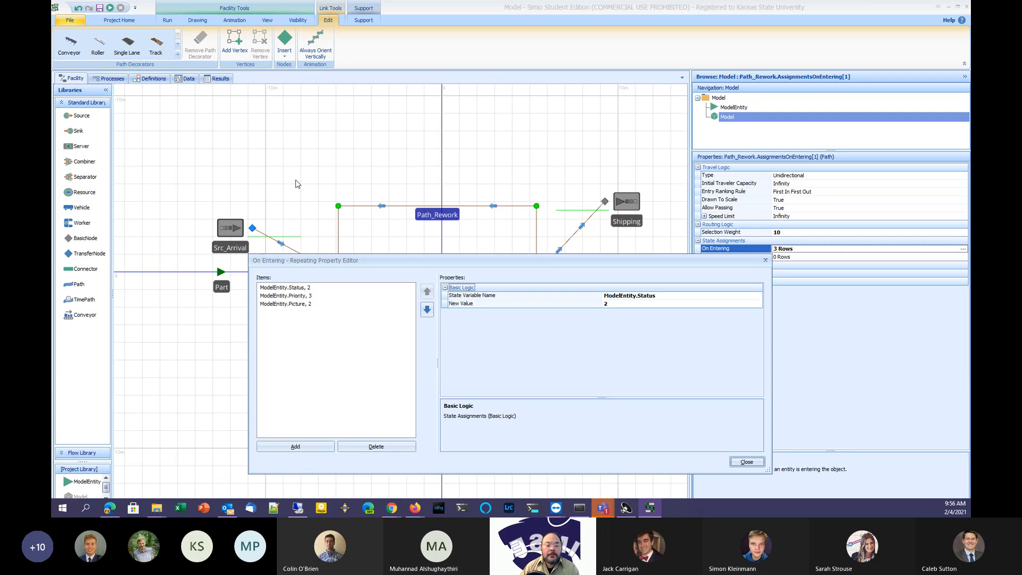
pyautogui.click(747, 462)
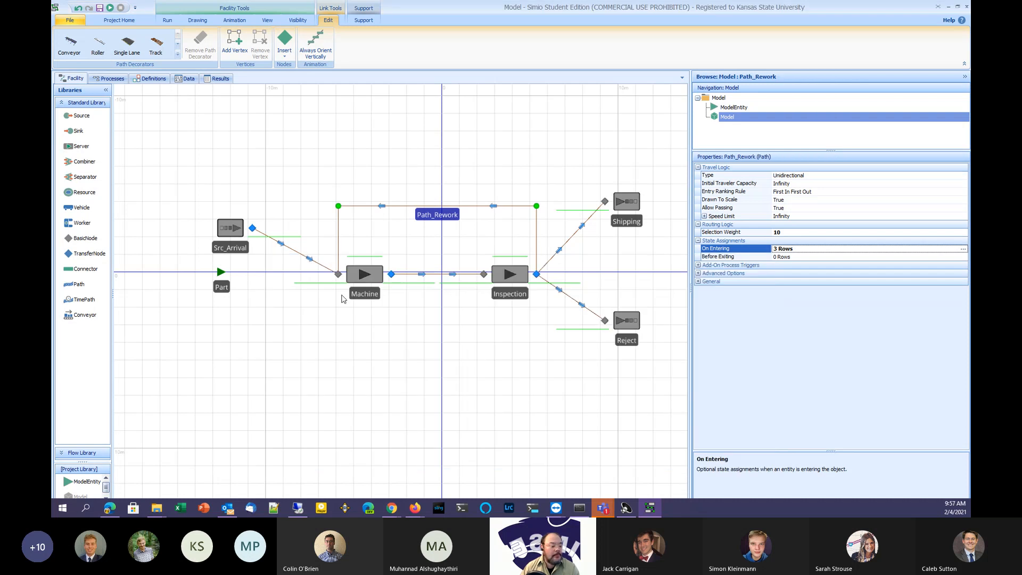
# Add a third symbol to the Part entity, color symbol 2 cyan, and check it in the list of symbols
pyautogui.click(222, 276)
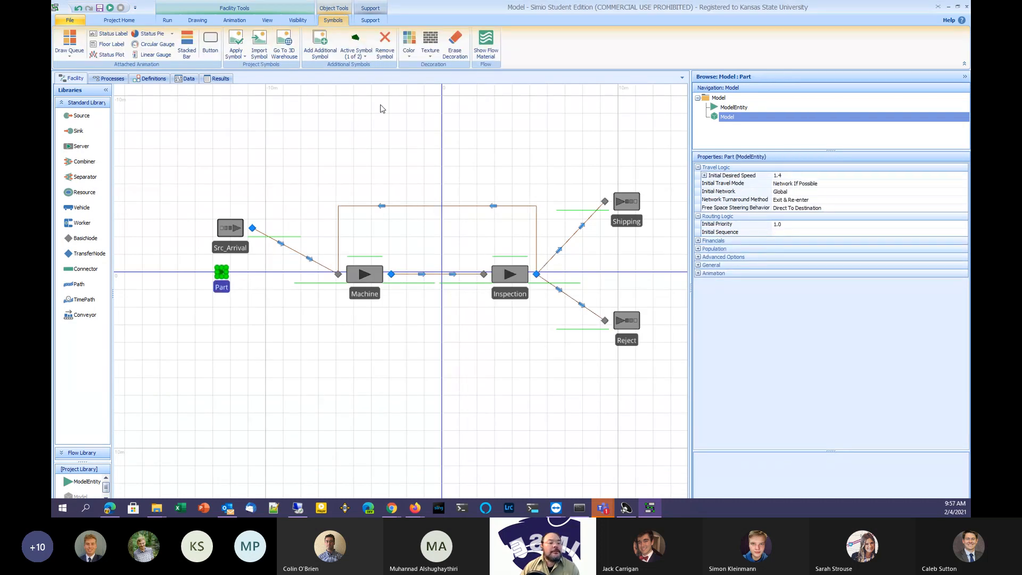
pyautogui.click(320, 45)
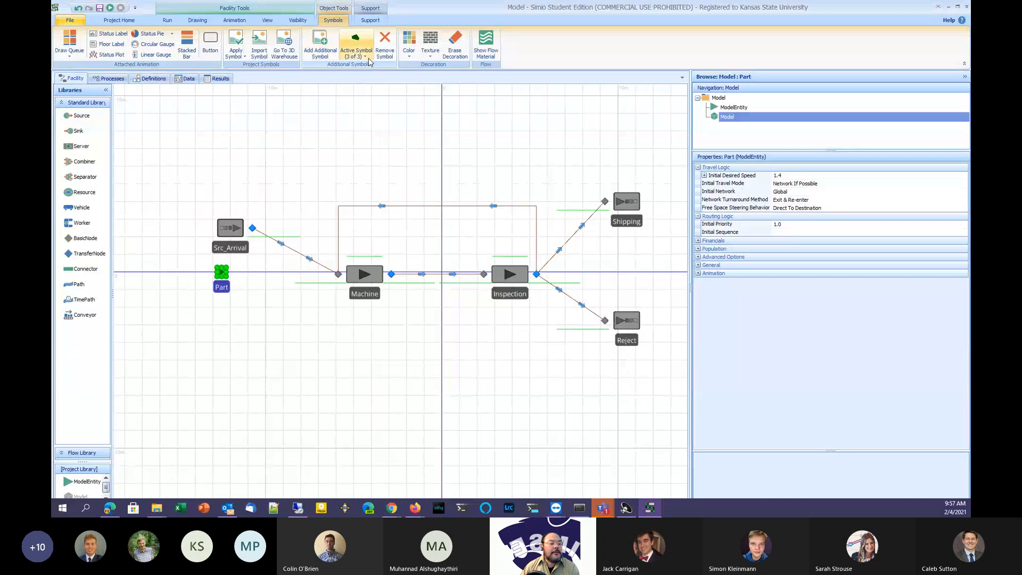
pyautogui.click(357, 48)
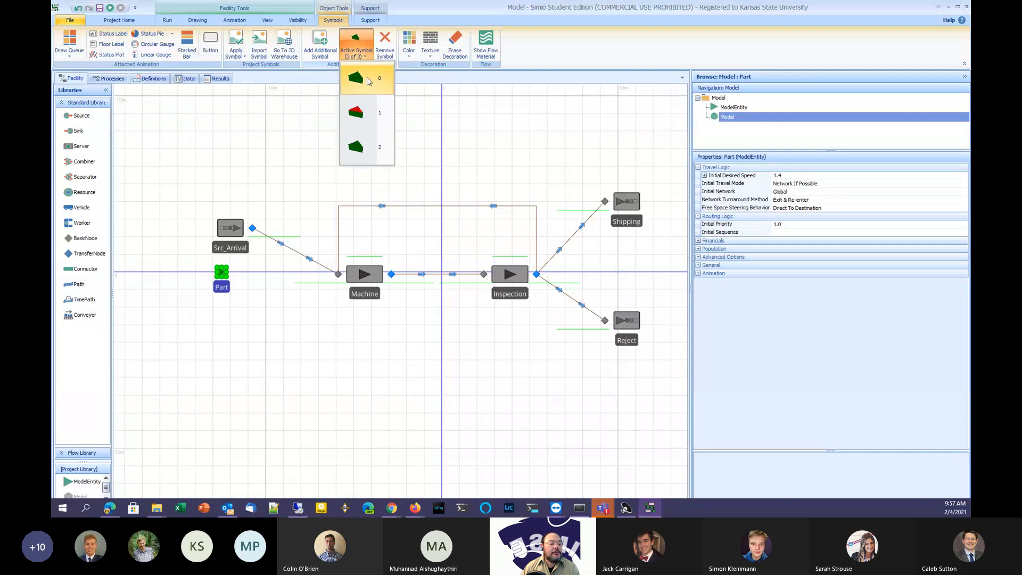
pyautogui.click(366, 149)
pyautogui.click(410, 53)
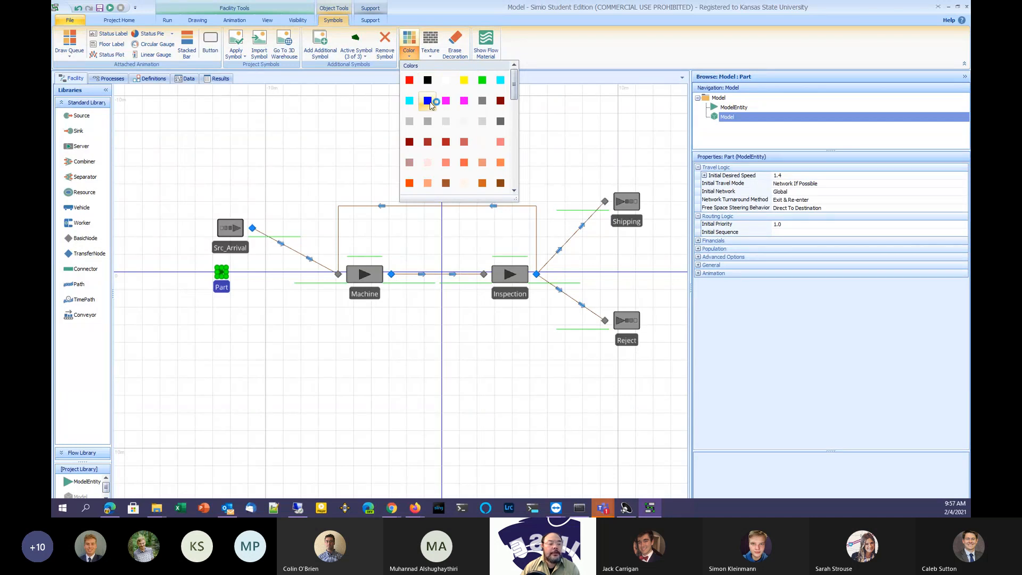
pyautogui.click(500, 81)
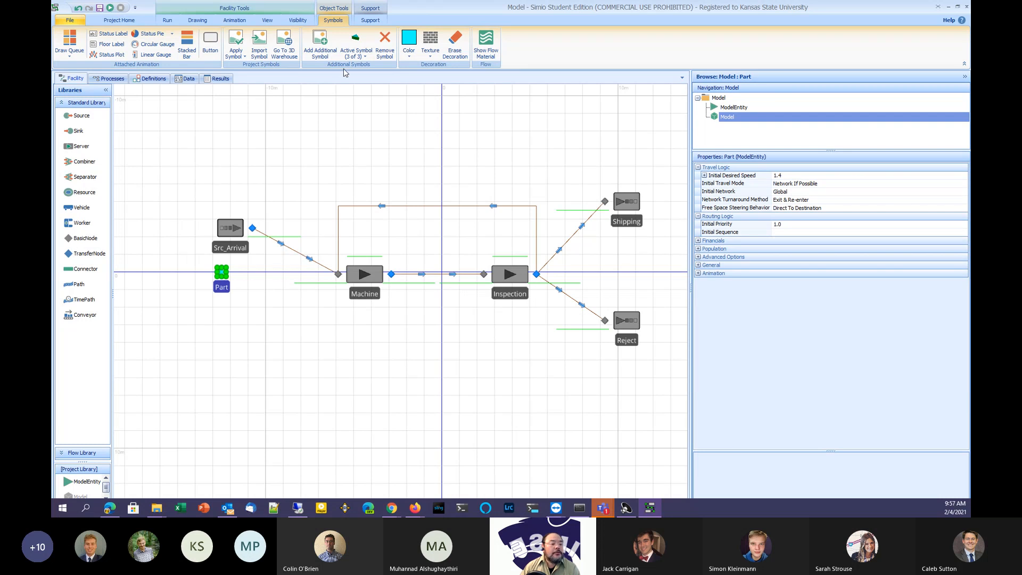
pyautogui.click(356, 49)
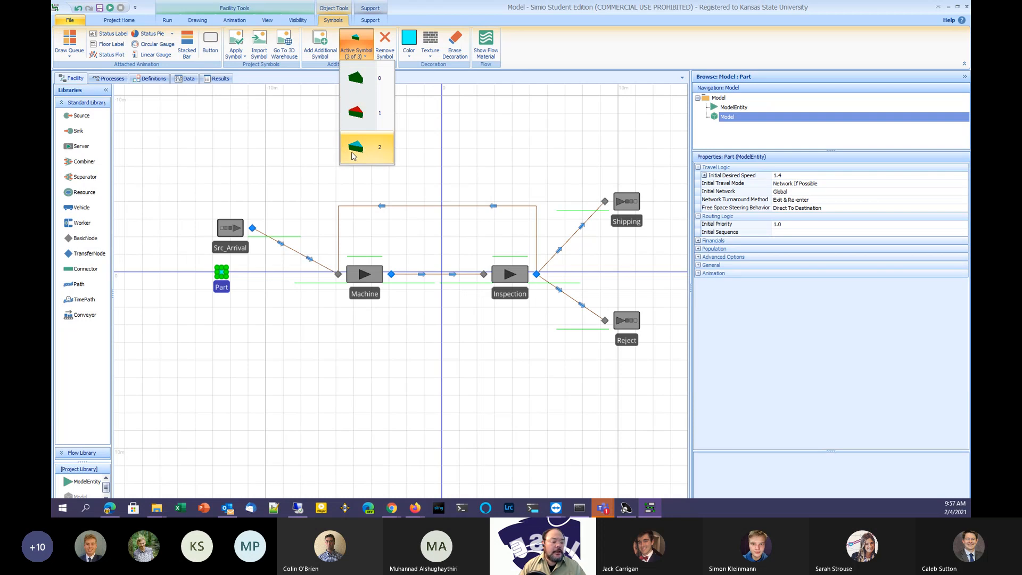
pyautogui.click(321, 182)
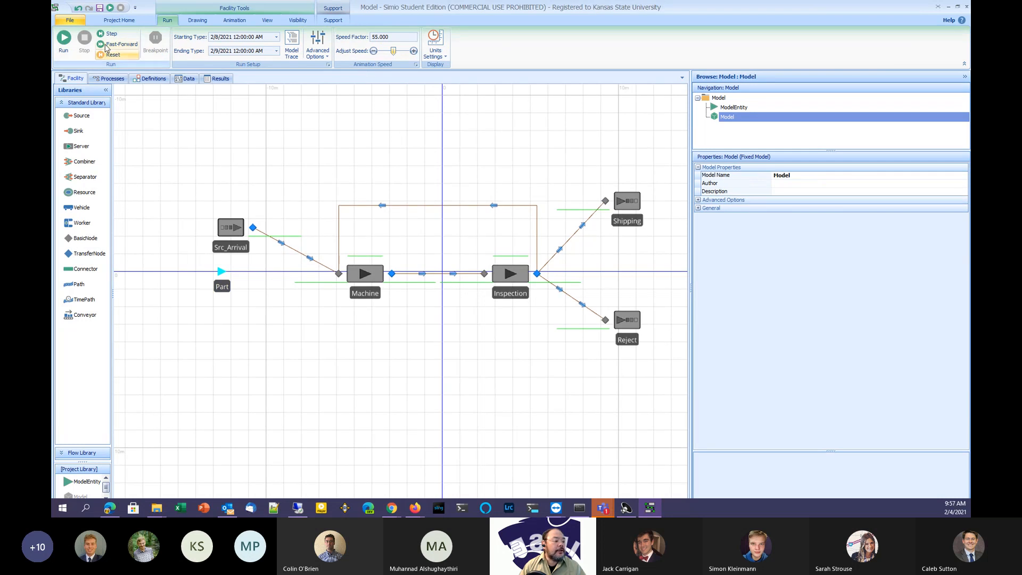
# Run the model with the animation speed factor set to 75, watch the part colors, and stop the run
pyautogui.click(64, 39)
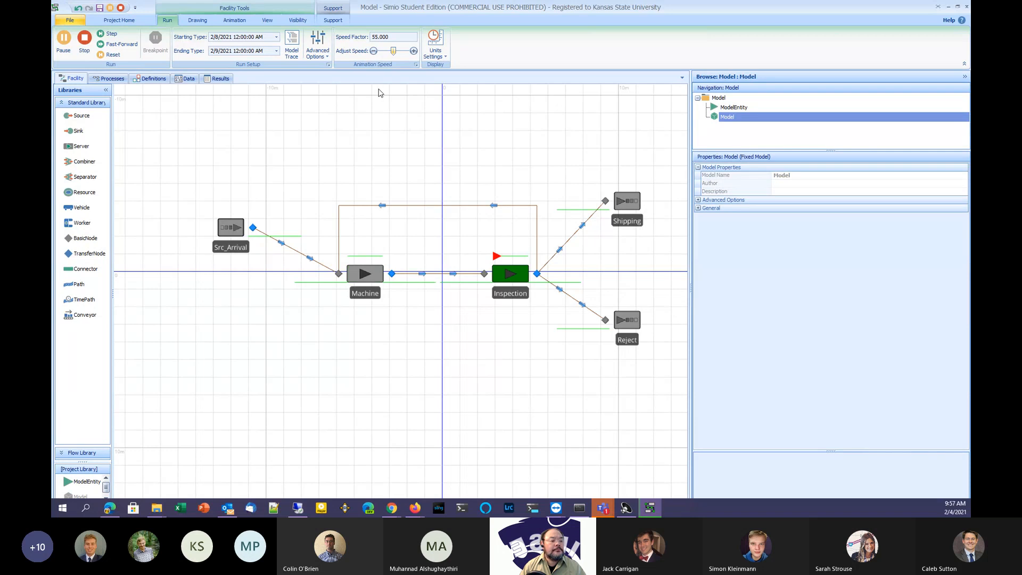
pyautogui.click(379, 37)
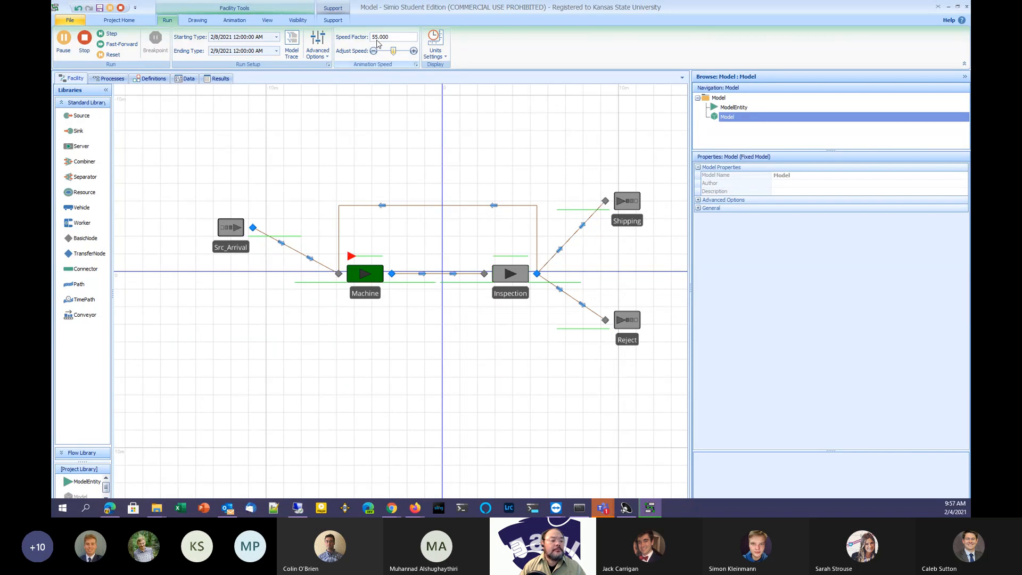
pyautogui.press('BackSpace')
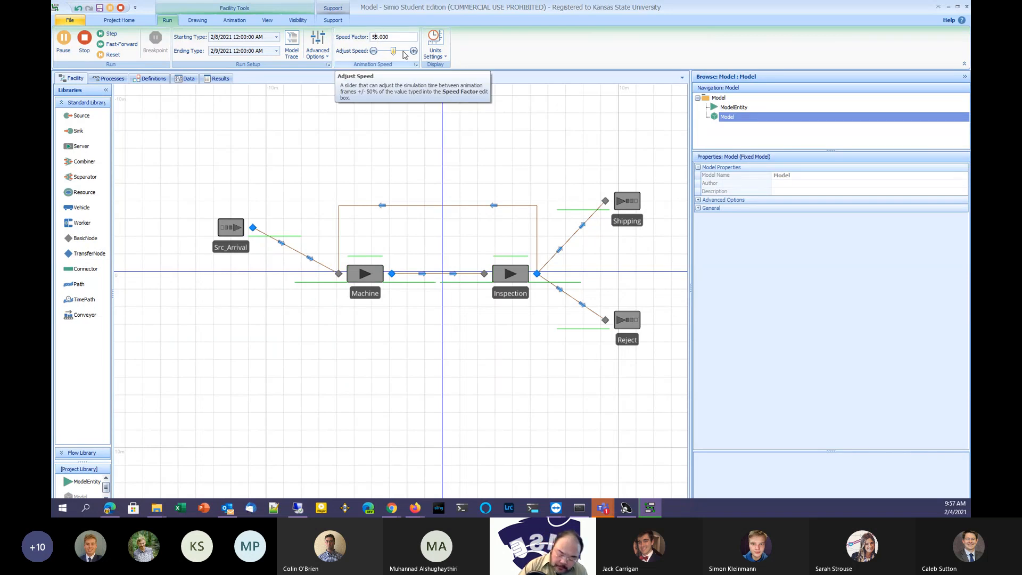
pyautogui.write('7')
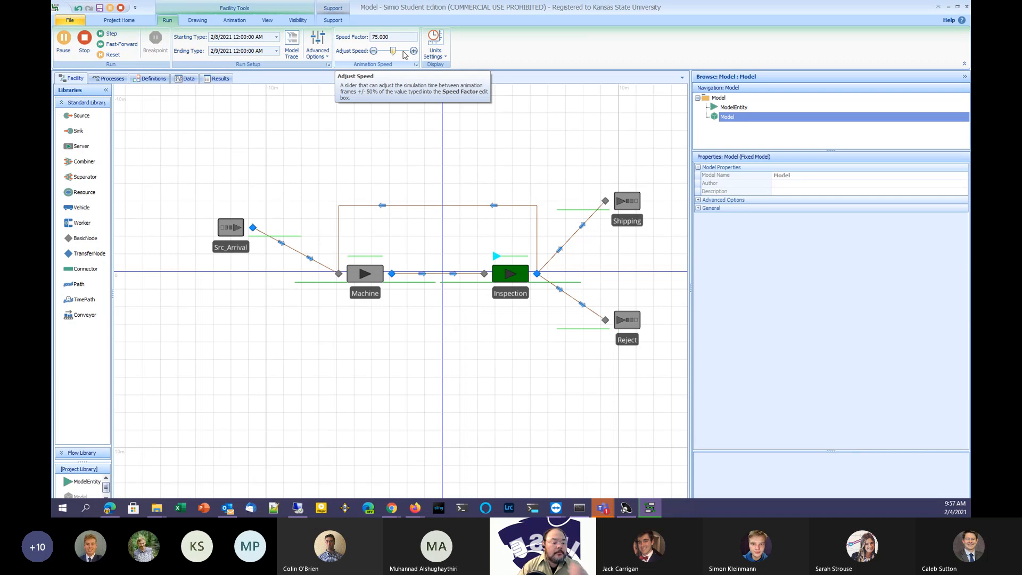
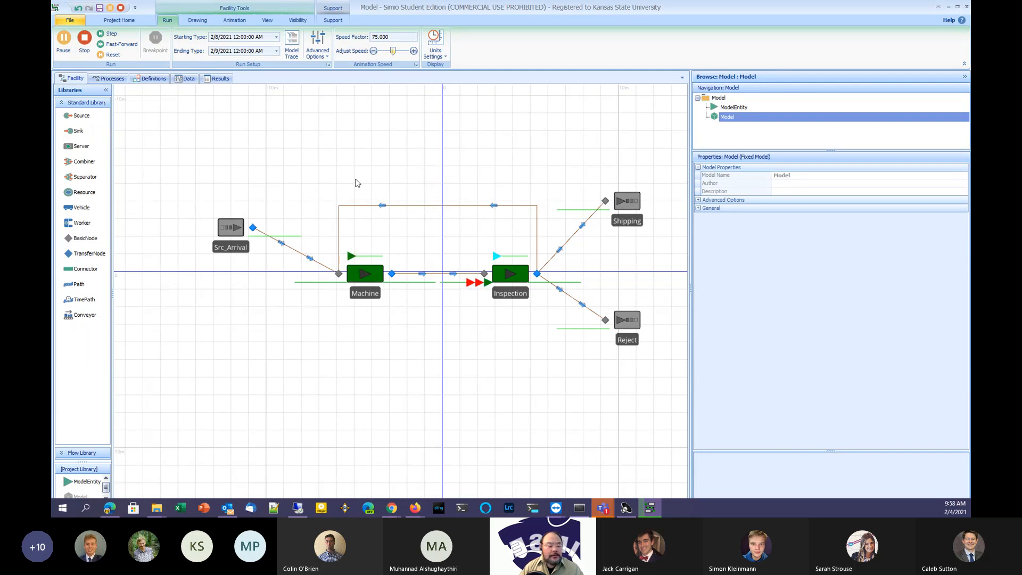
pyautogui.click(87, 38)
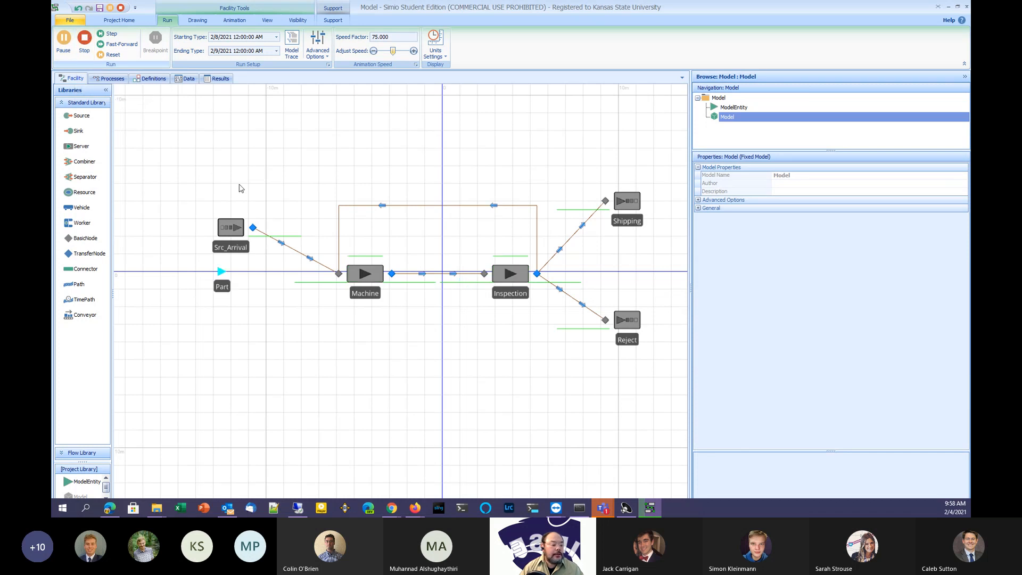
# Review Src_Arrival's before-exiting state assignments for JobType, Status, Priority and Picture
pyautogui.click(234, 228)
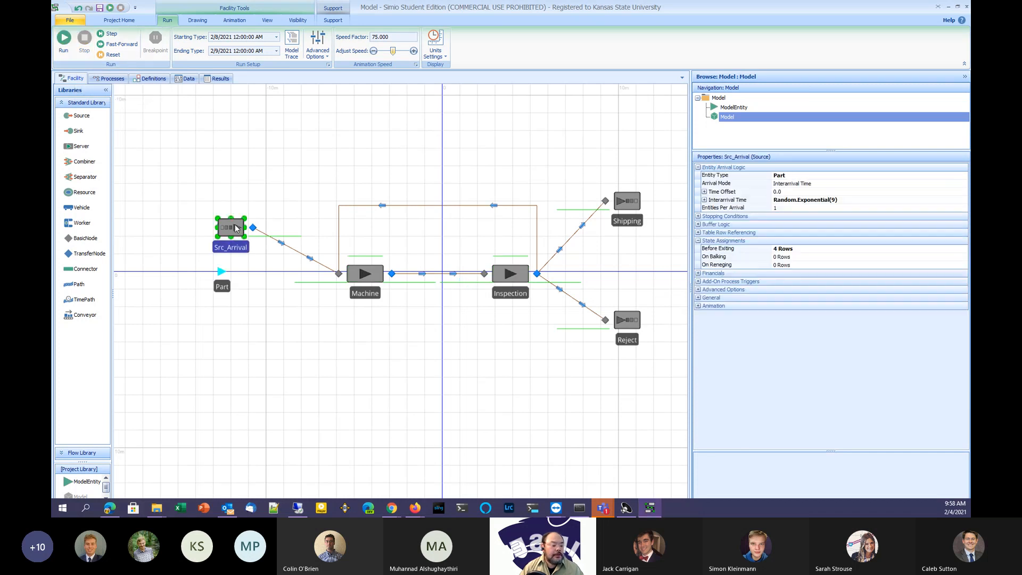
pyautogui.click(964, 250)
pyautogui.click(964, 248)
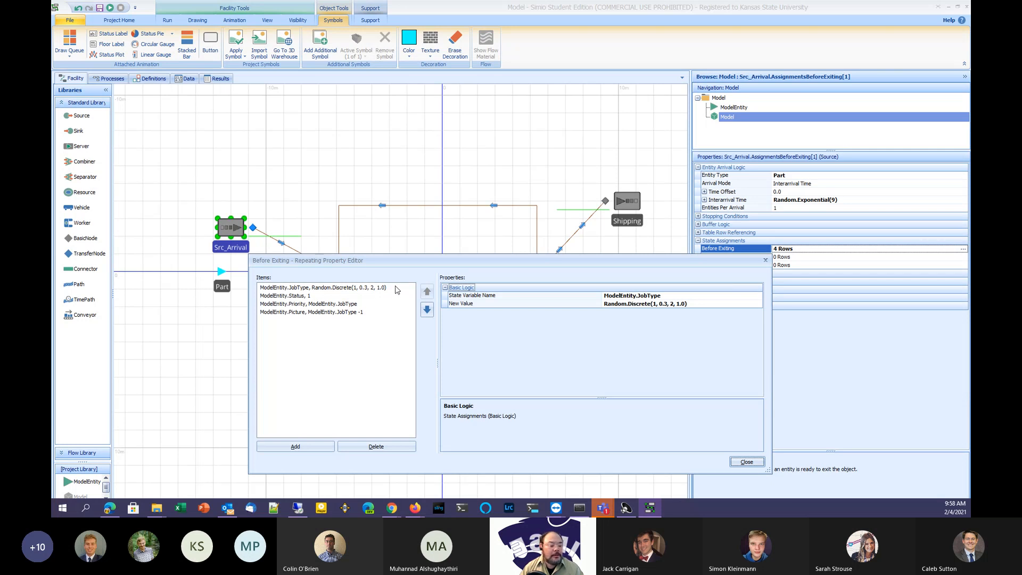
pyautogui.click(368, 288)
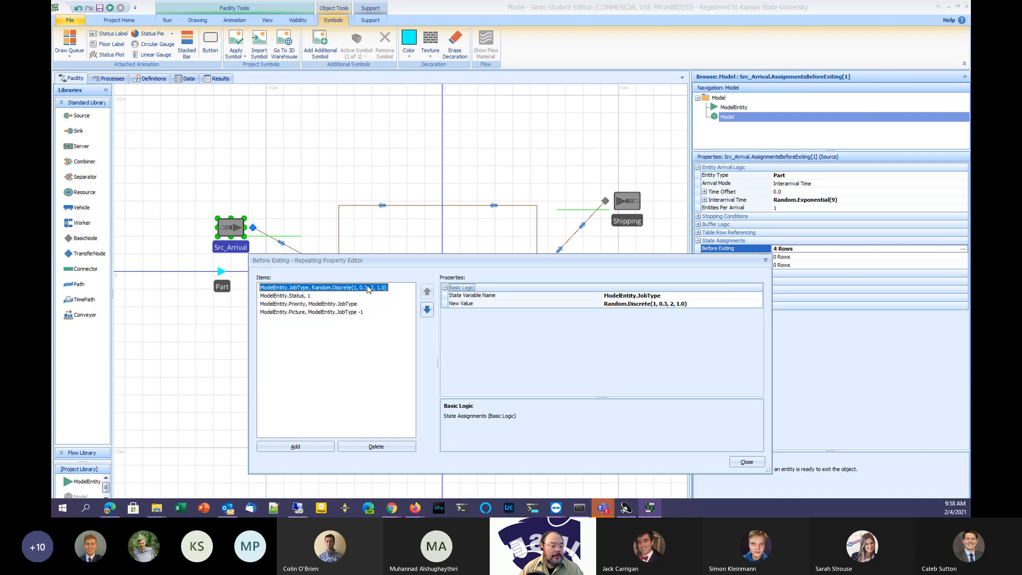
pyautogui.click(316, 297)
pyautogui.click(347, 305)
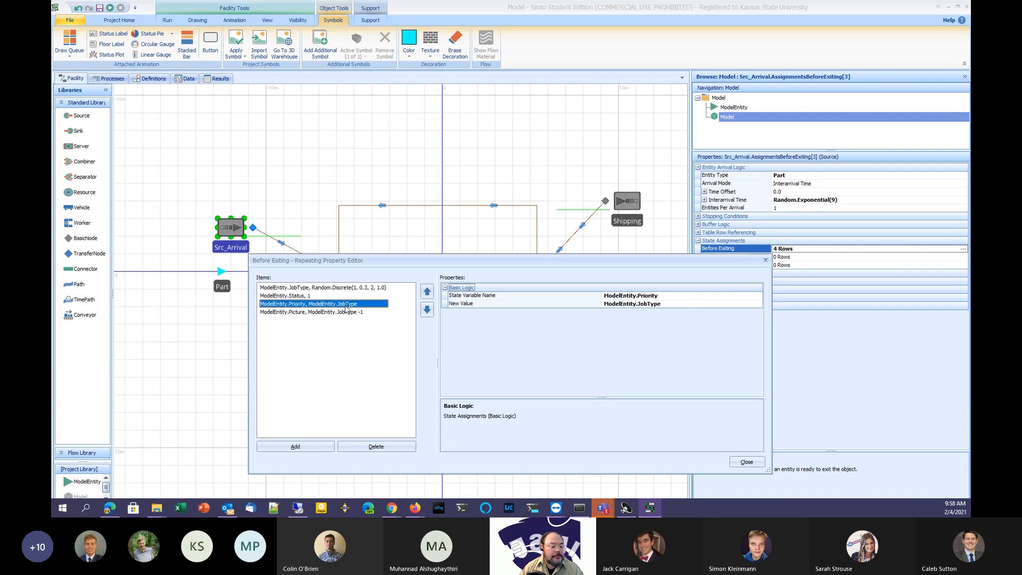
pyautogui.click(346, 312)
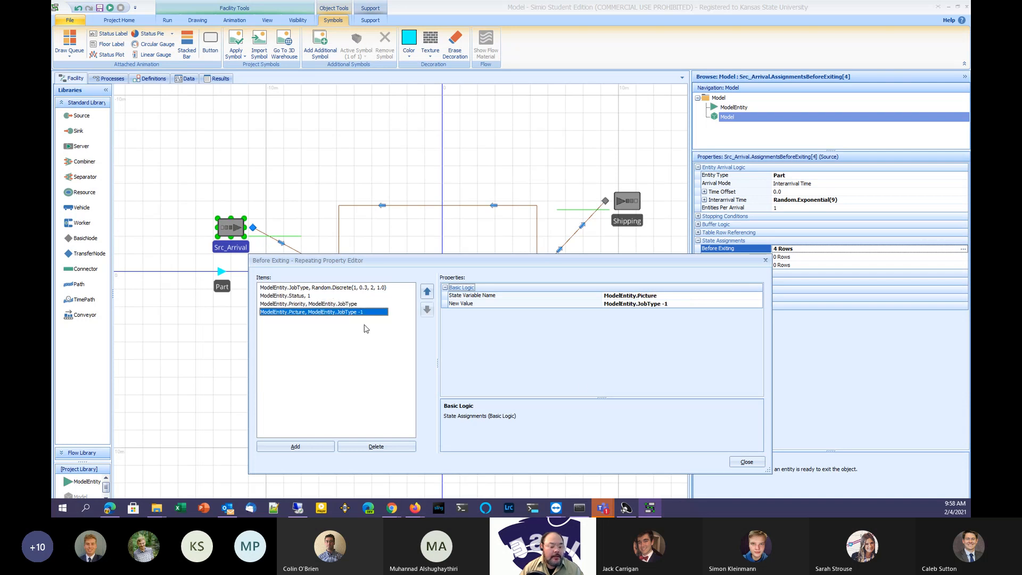
pyautogui.click(735, 462)
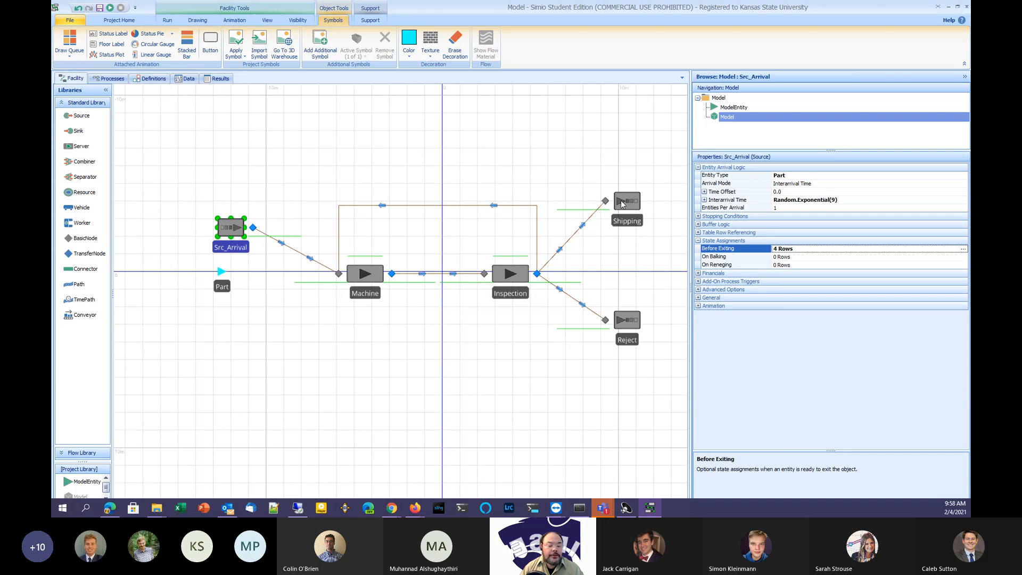
# Check the selection weights of the paths from Inspection to Shipping and to Reject
pyautogui.click(573, 241)
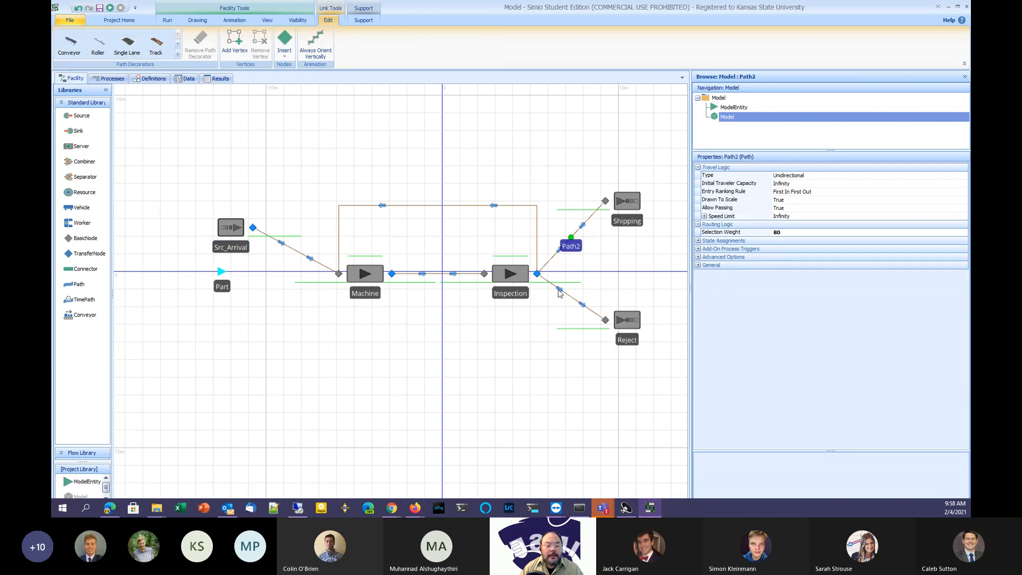
pyautogui.click(569, 302)
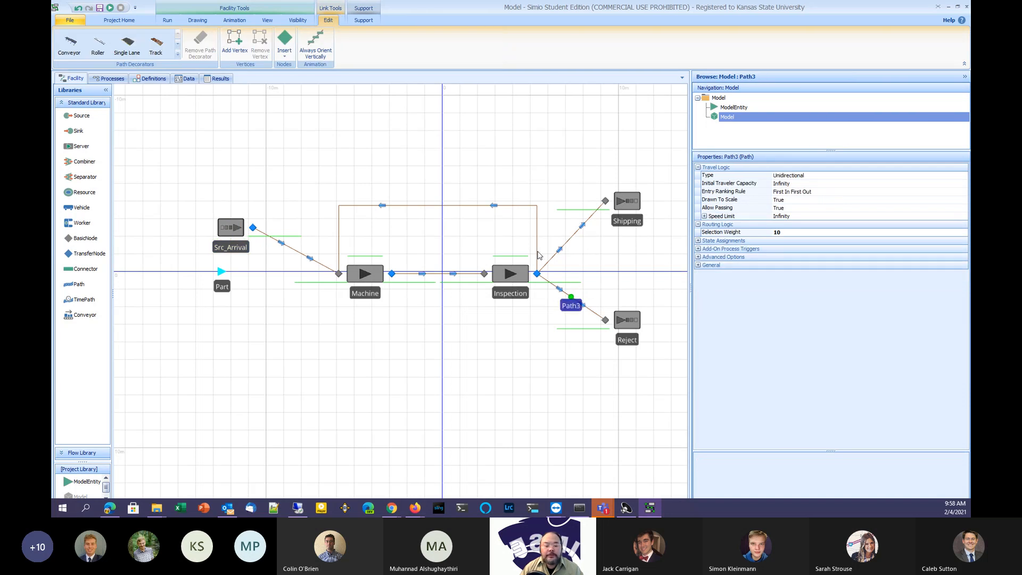
# Review Path_Rework's on-entering state assignments for Status, Priority and Picture
pyautogui.click(538, 244)
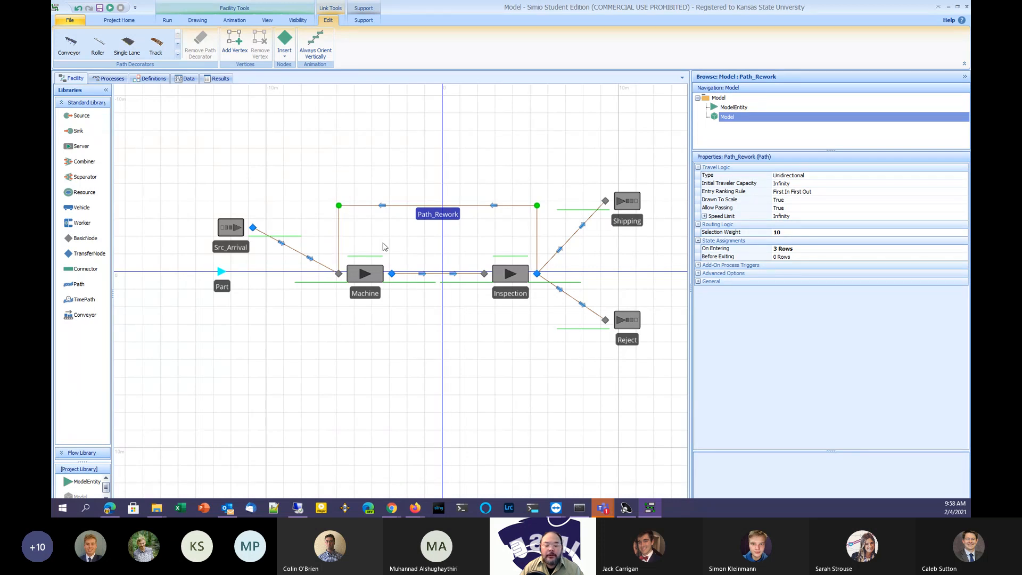
pyautogui.click(955, 248)
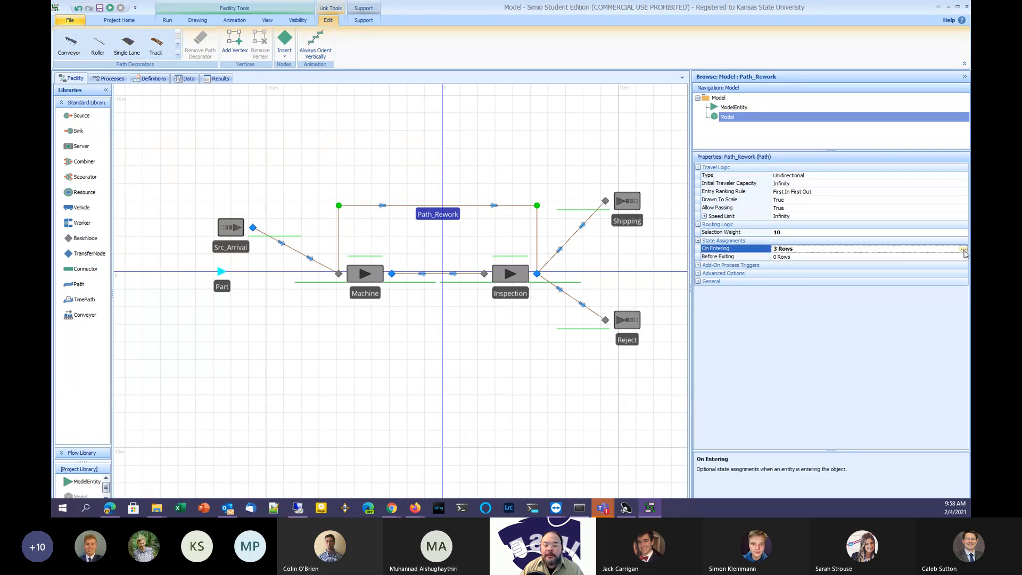
pyautogui.click(963, 249)
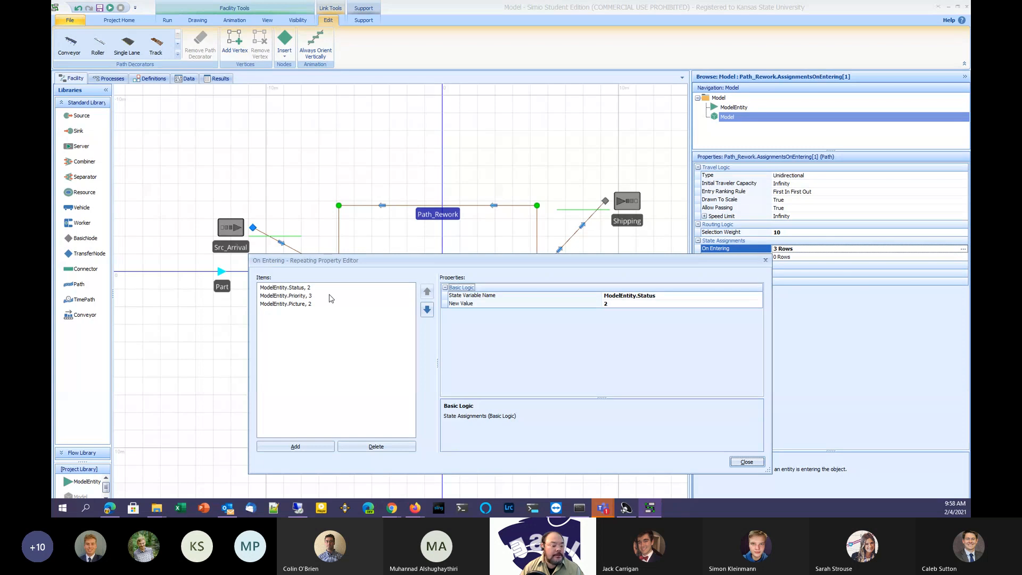
pyautogui.click(331, 291)
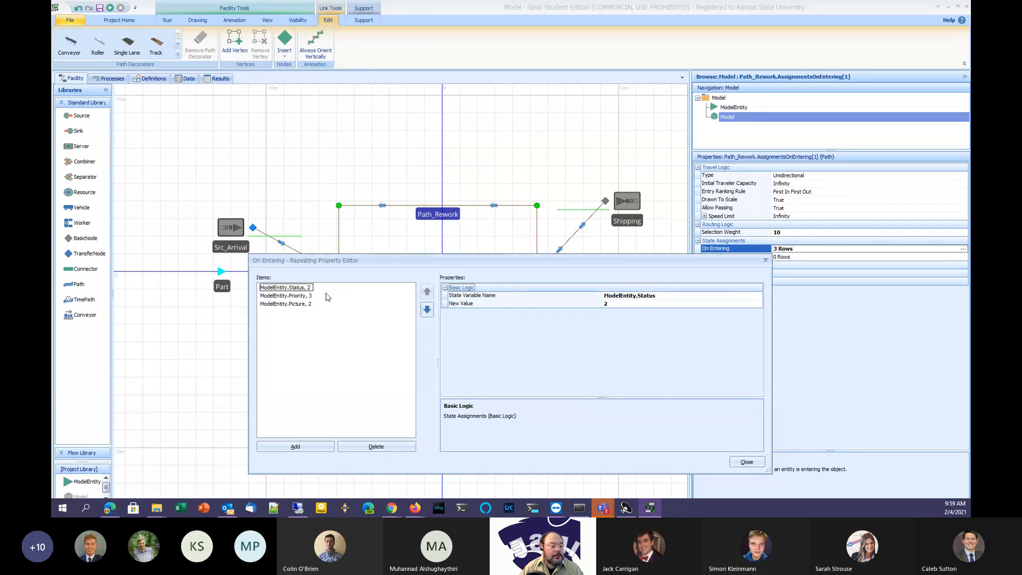
pyautogui.click(310, 296)
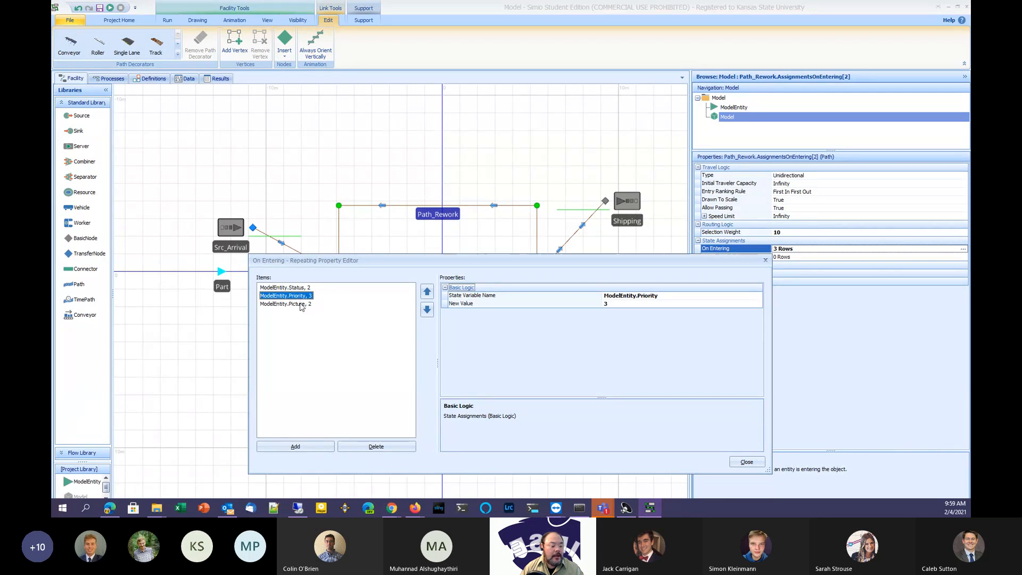
pyautogui.click(301, 304)
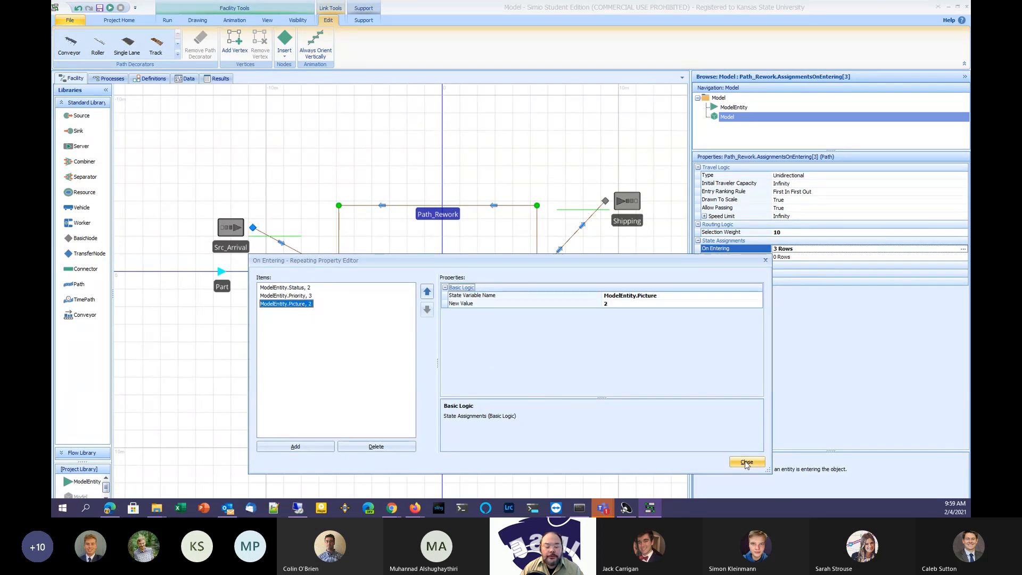
pyautogui.click(747, 462)
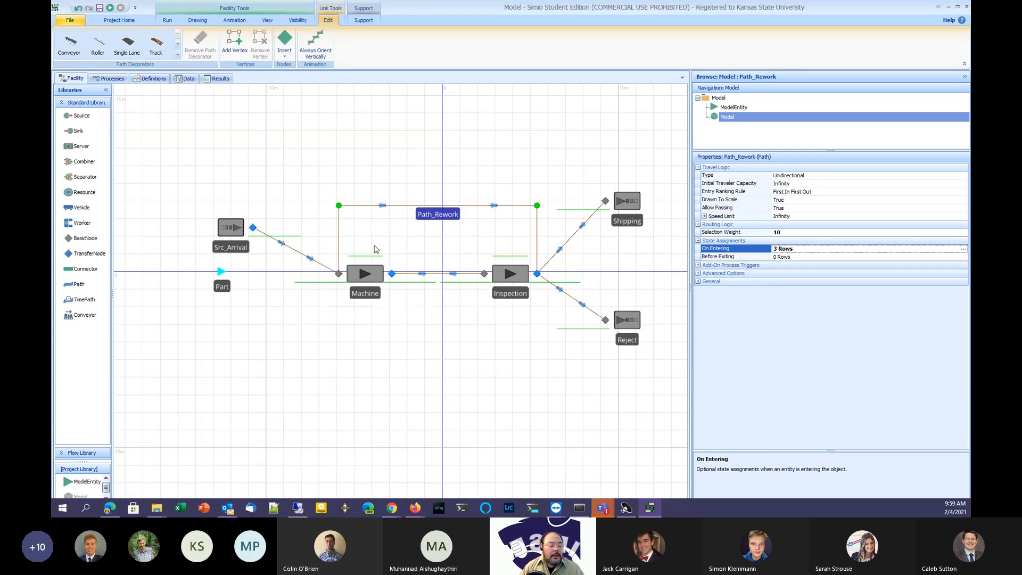
# Check the Machine server's processing time expression against the new and rework times in Table2
pyautogui.click(357, 265)
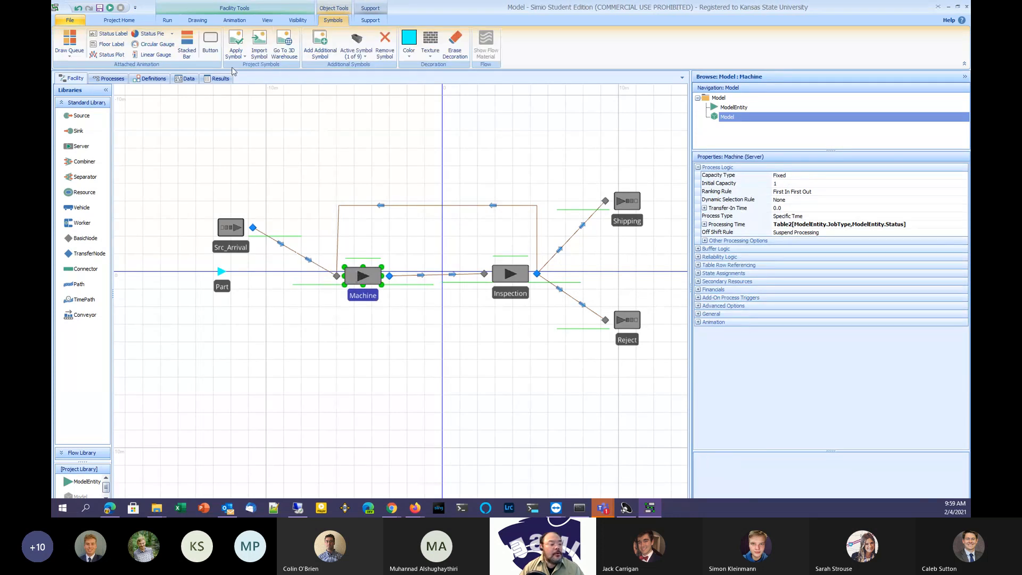
pyautogui.click(188, 78)
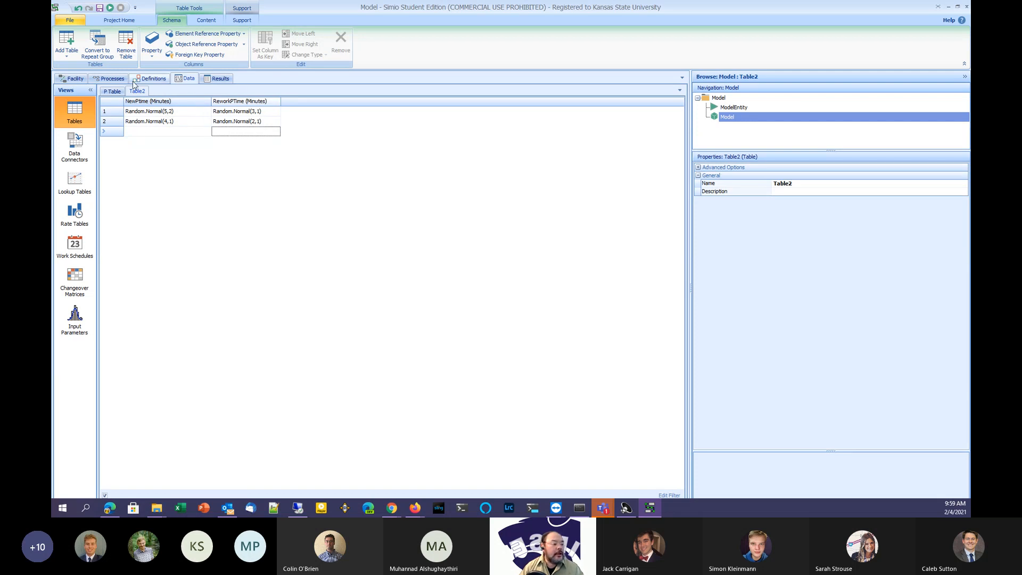
pyautogui.click(78, 78)
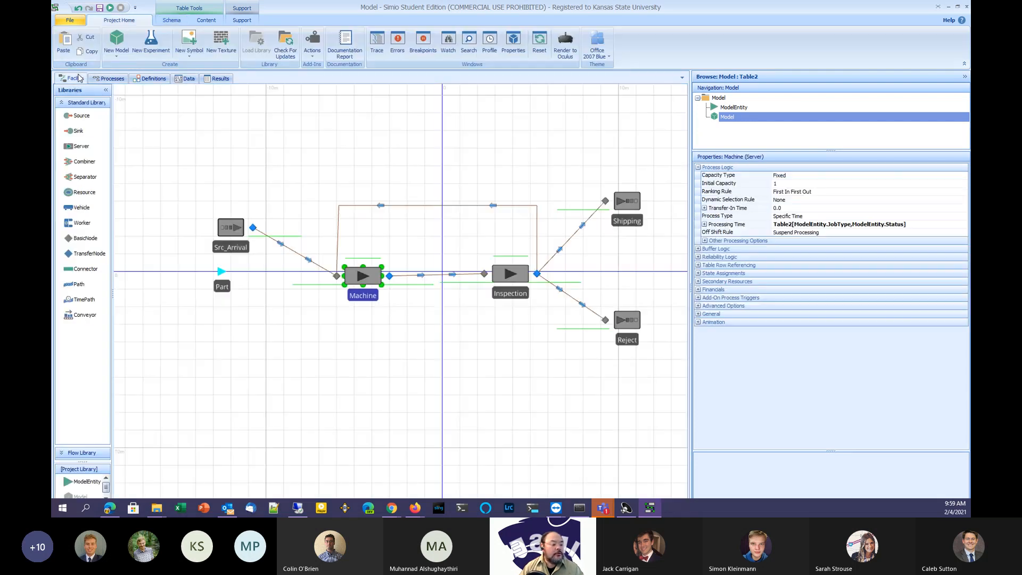
pyautogui.click(914, 225)
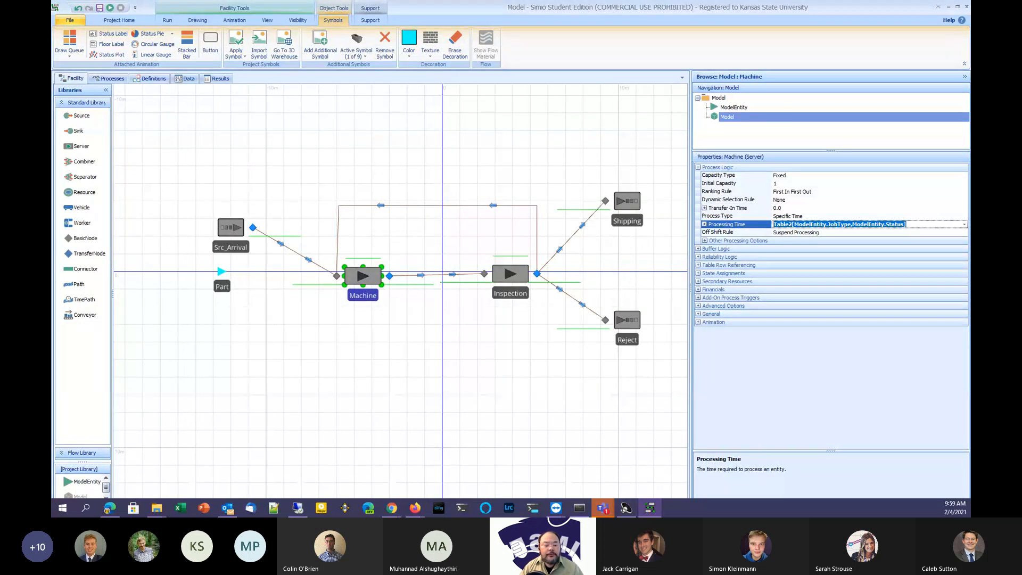
pyautogui.click(539, 340)
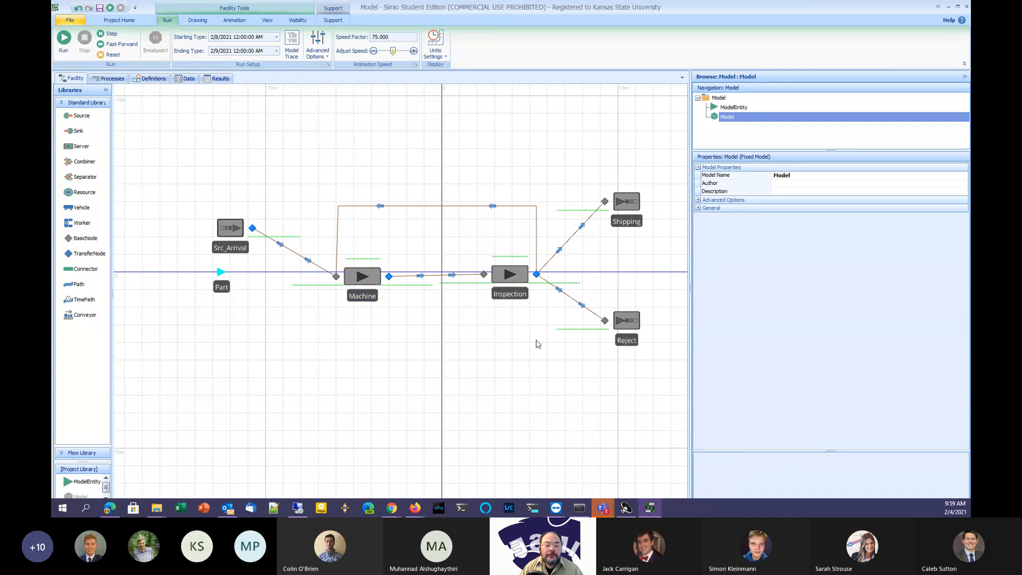
pyautogui.click(361, 276)
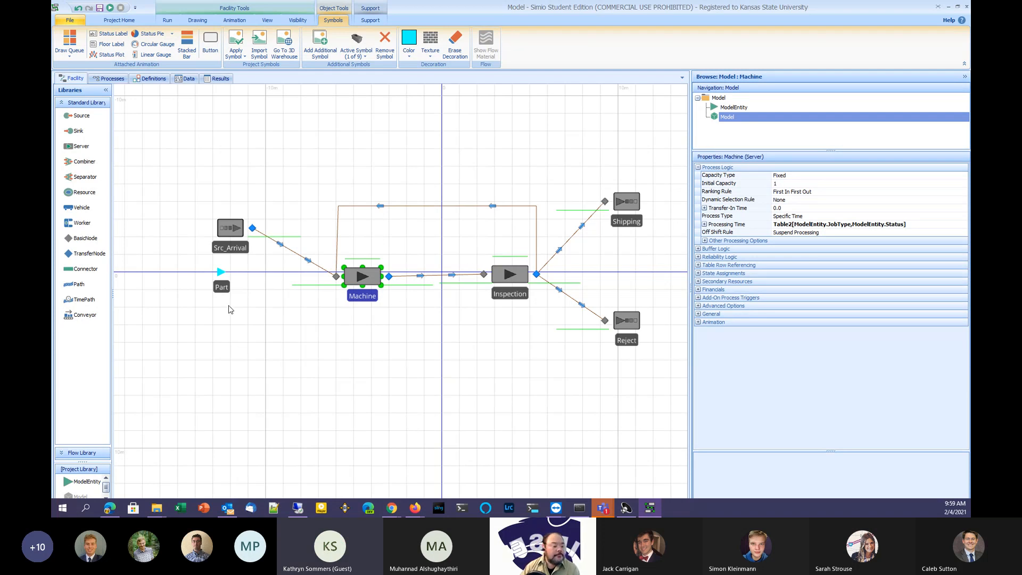
# Review the Part entity's list of available symbols
pyautogui.click(227, 291)
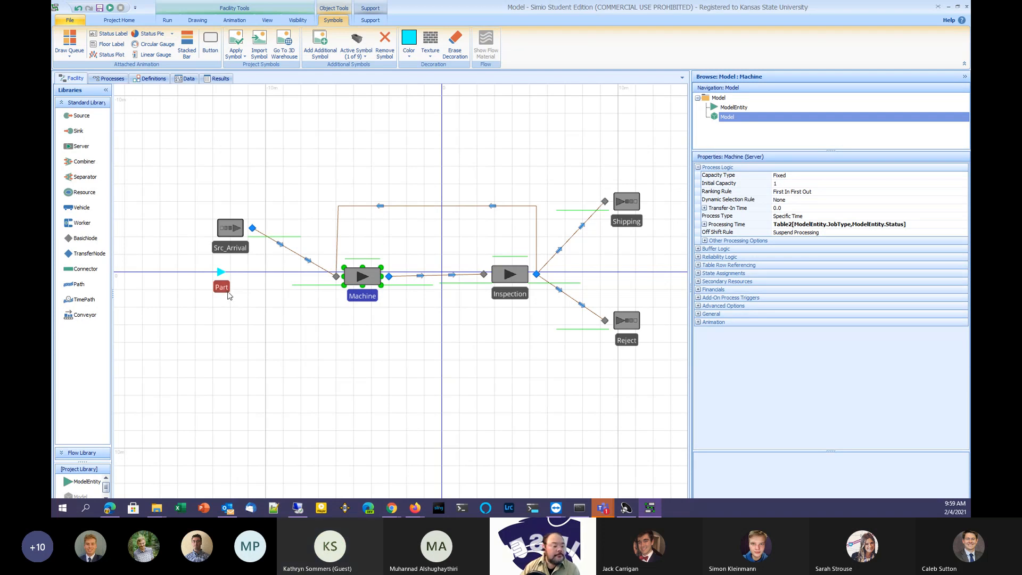
pyautogui.click(363, 58)
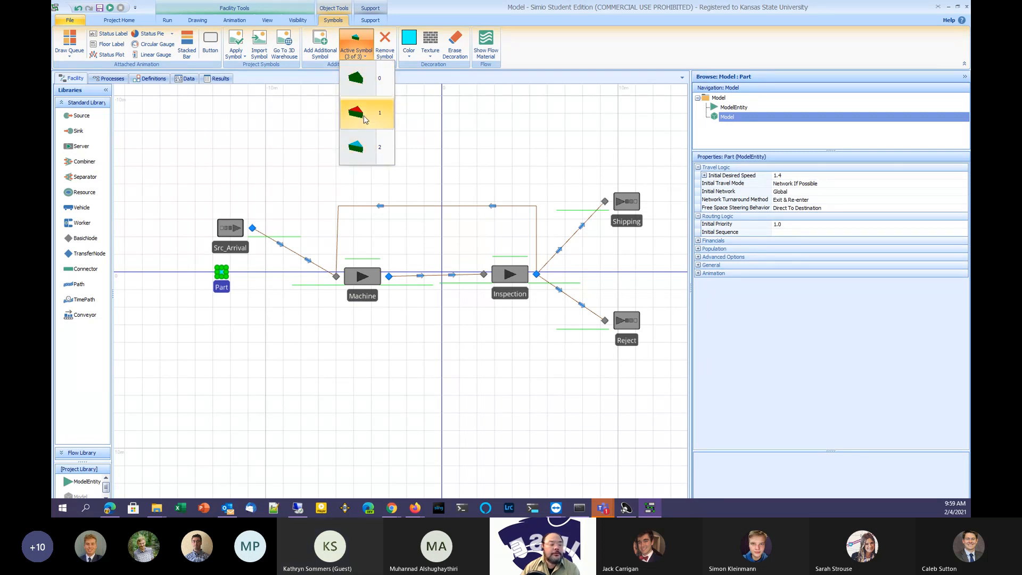
pyautogui.click(219, 269)
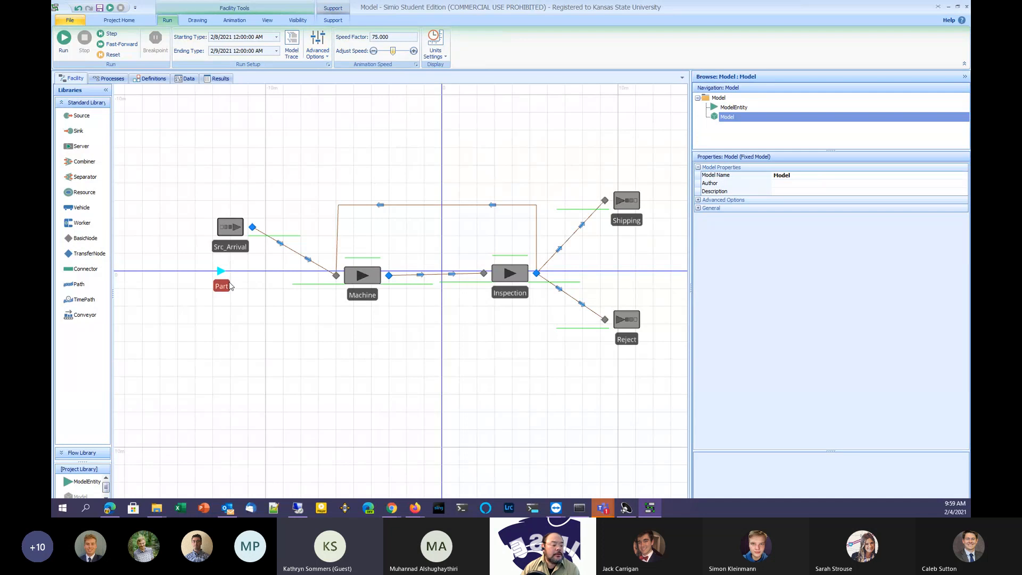
# Recolor symbol 2 of the Part entity blue and inspect it up close in the facility
pyautogui.click(228, 285)
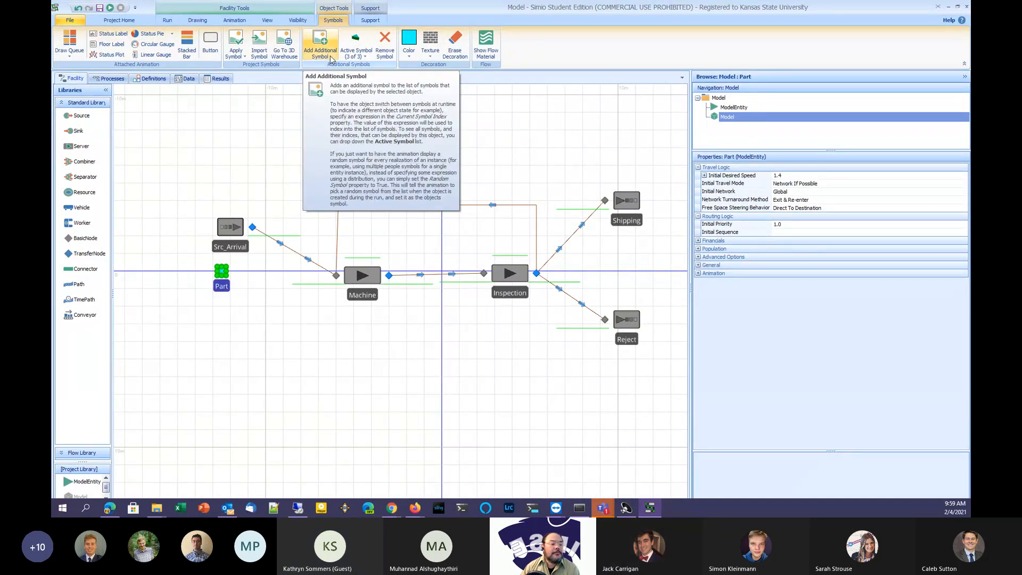
pyautogui.click(360, 54)
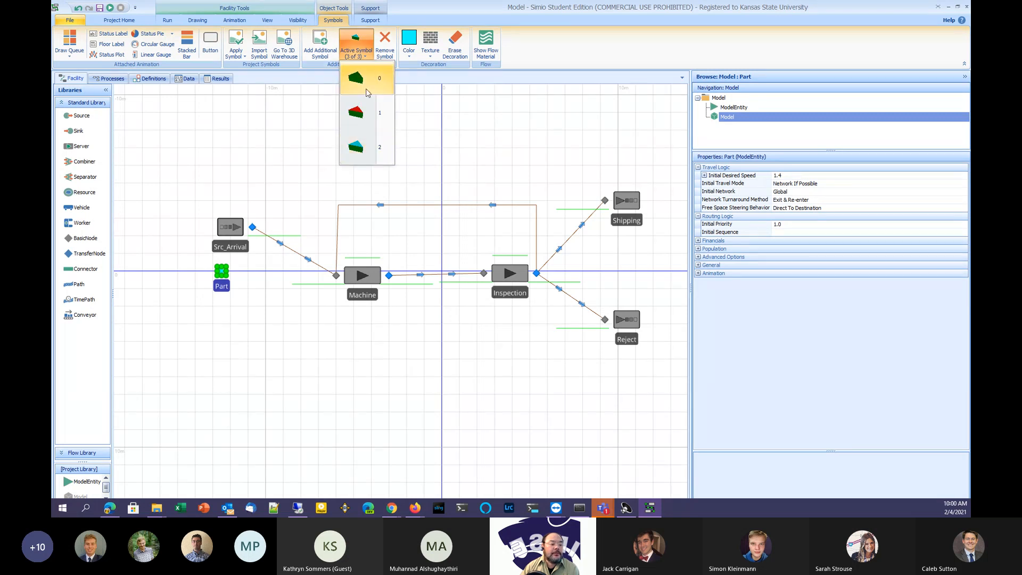
pyautogui.click(360, 147)
pyautogui.click(409, 55)
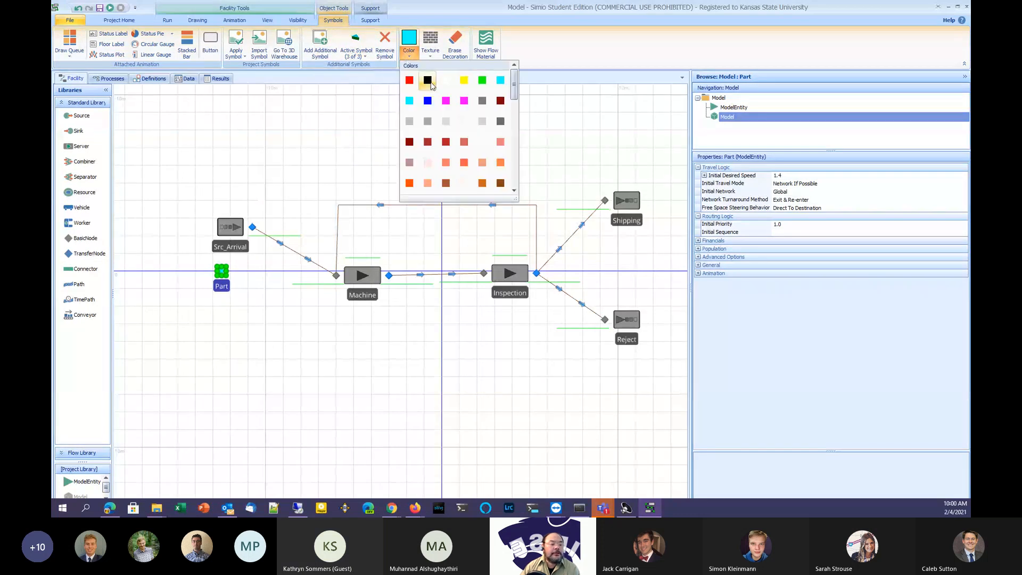
pyautogui.click(428, 101)
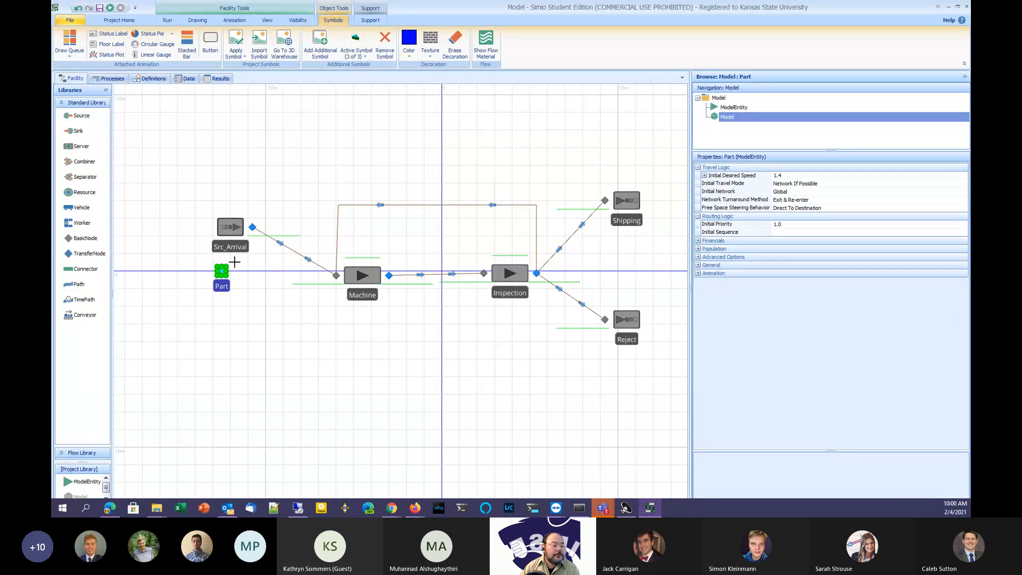
pyautogui.scroll(2, 238, 272)
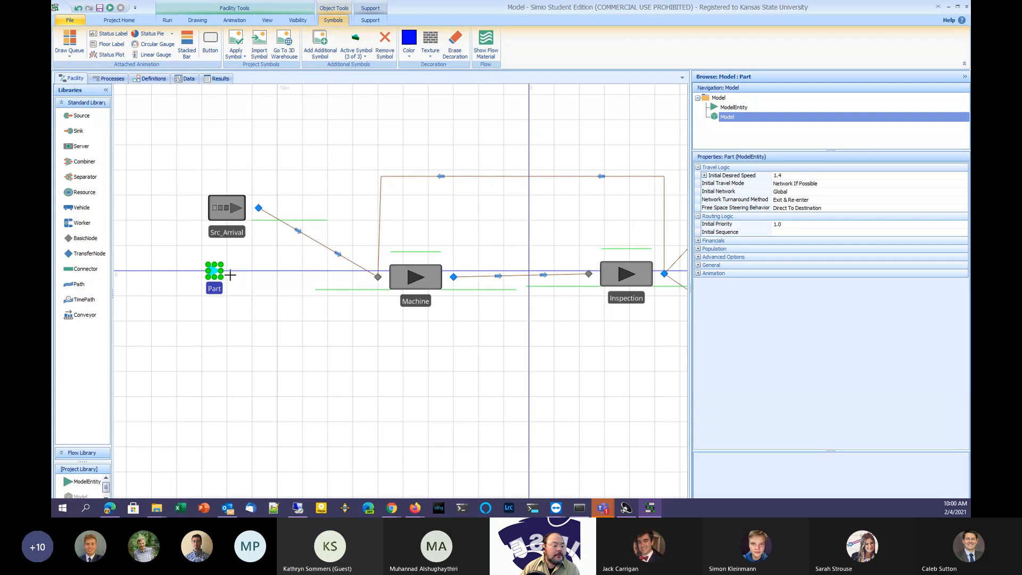
pyautogui.click(215, 271)
pyautogui.click(290, 288)
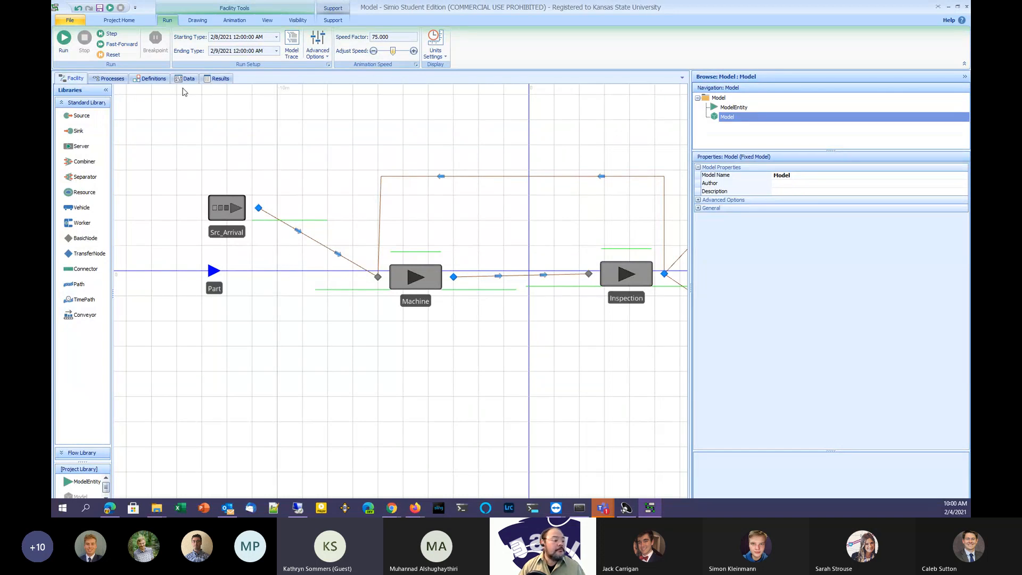
# Make symbol 2 the Part entity's active symbol and recolor it purple
pyautogui.click(213, 270)
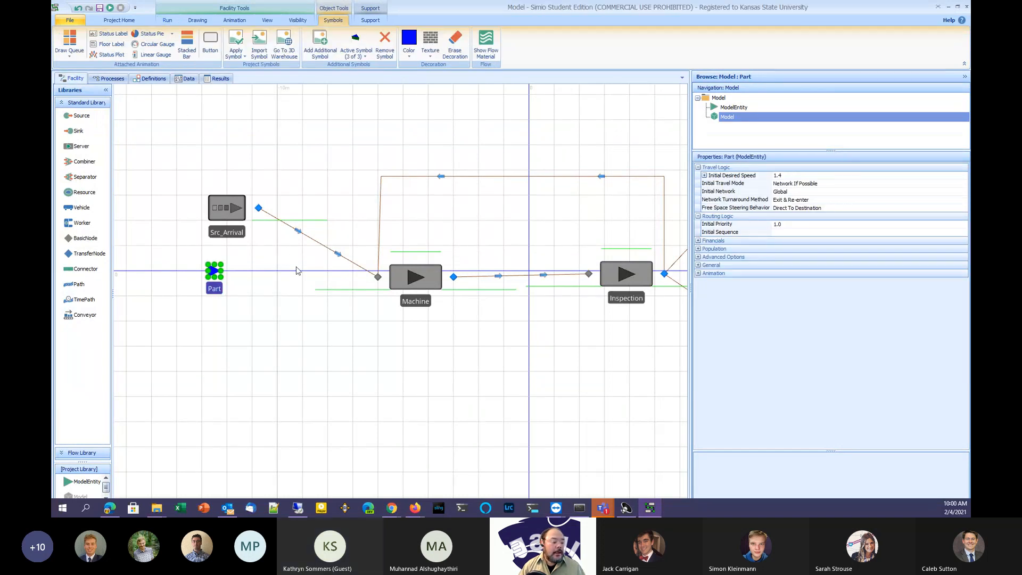
pyautogui.click(356, 51)
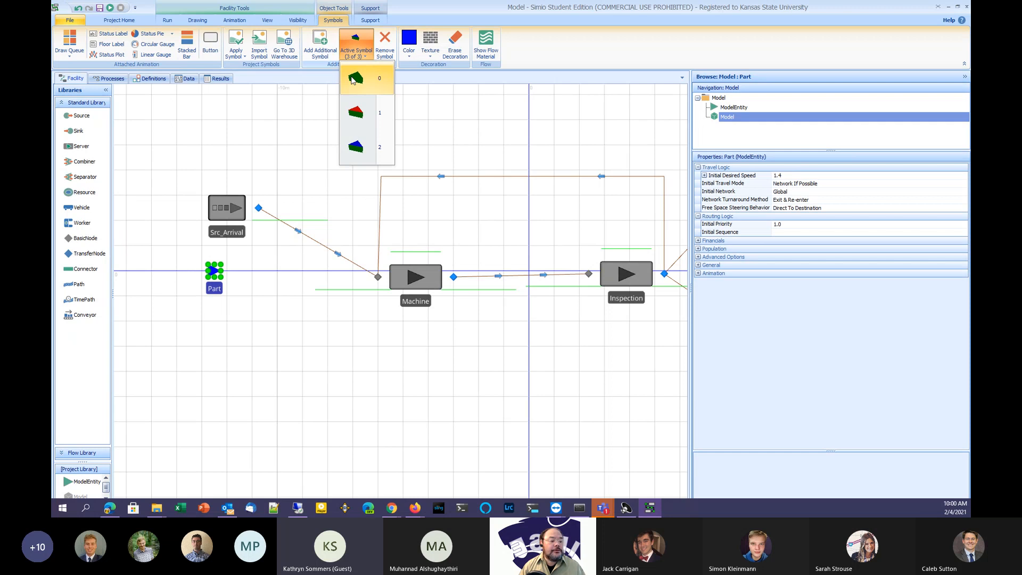
pyautogui.click(358, 147)
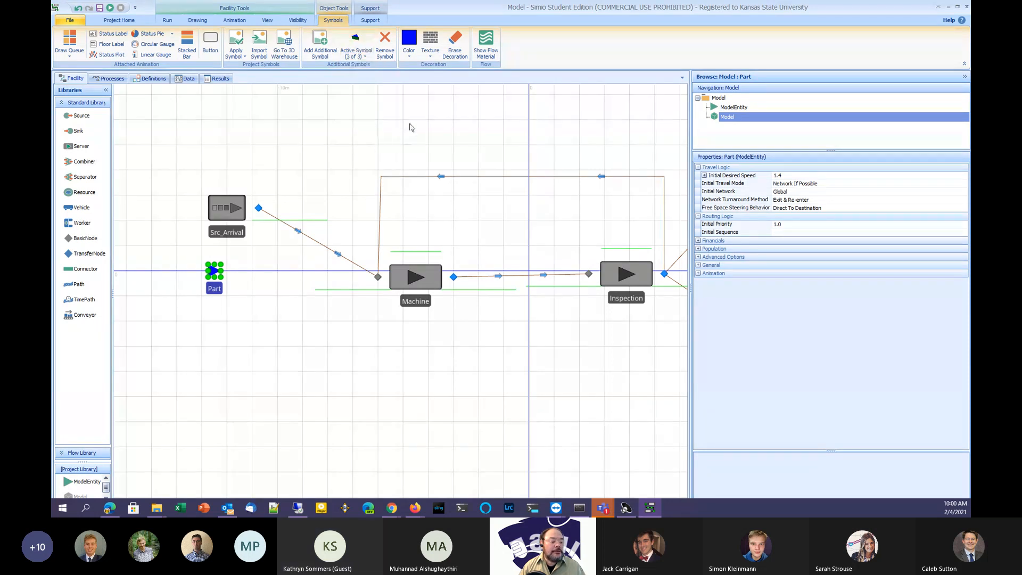
pyautogui.click(410, 55)
pyautogui.click(428, 101)
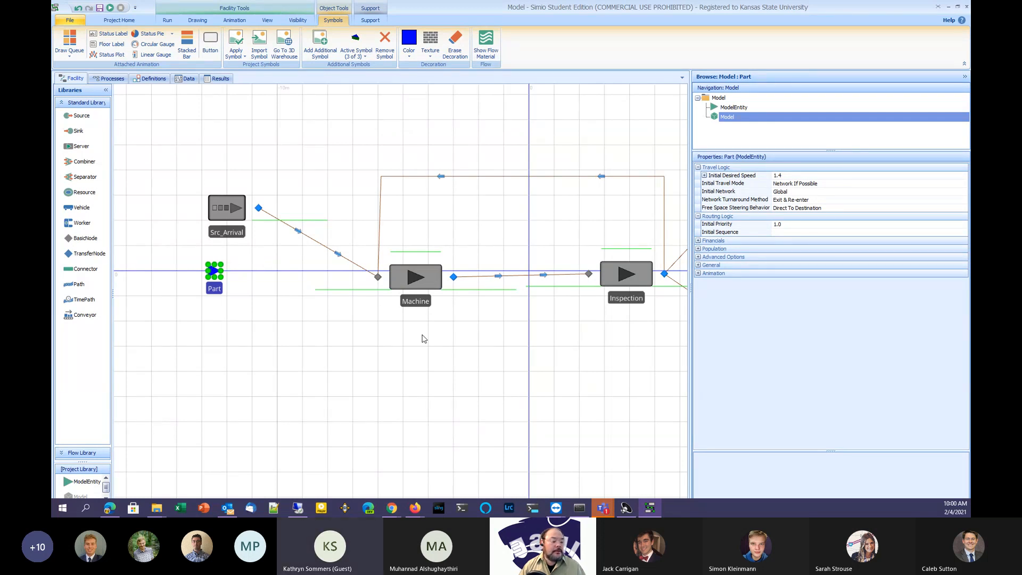
pyautogui.click(413, 53)
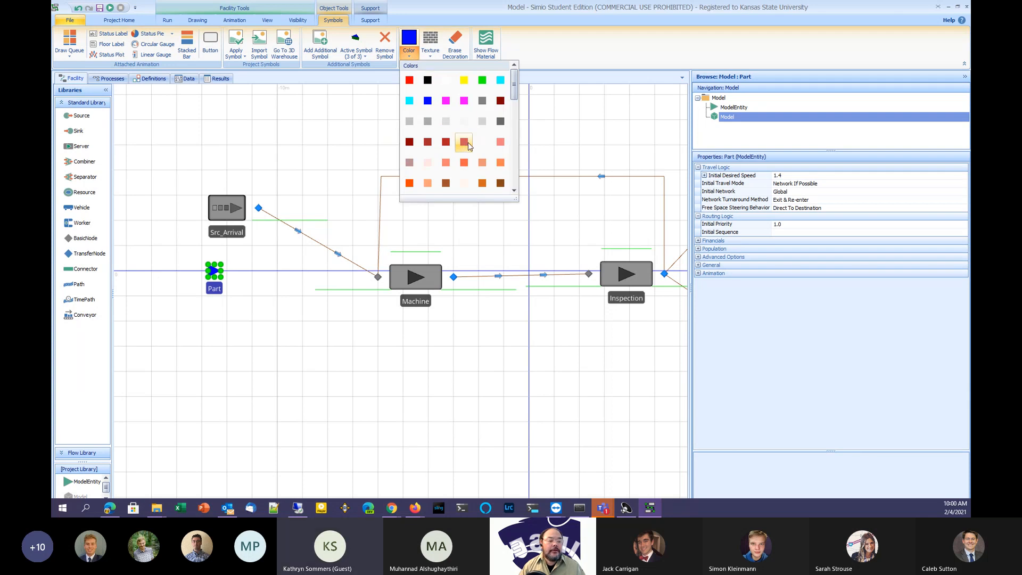
pyautogui.scroll(-5, 478, 163)
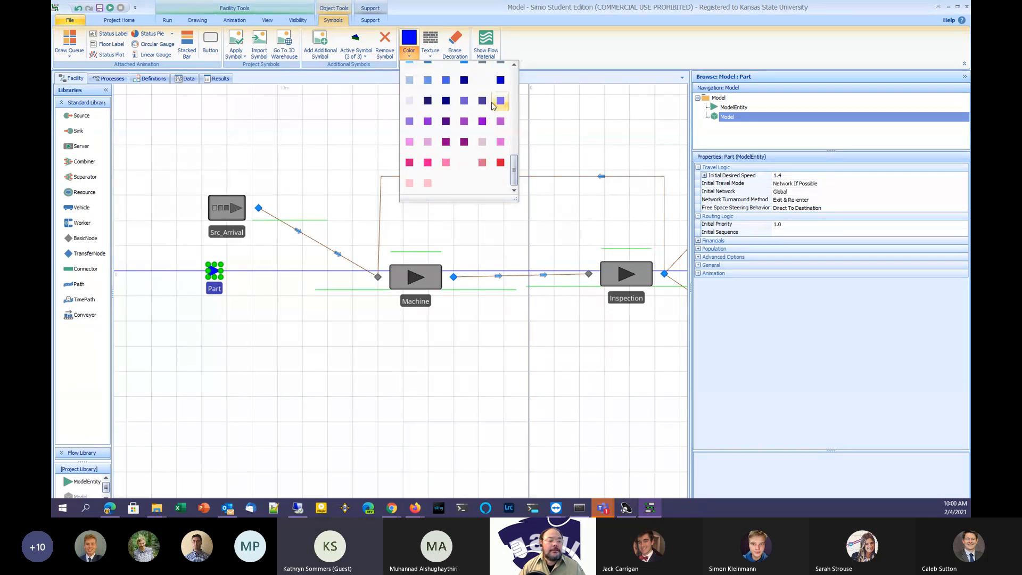
pyautogui.click(482, 122)
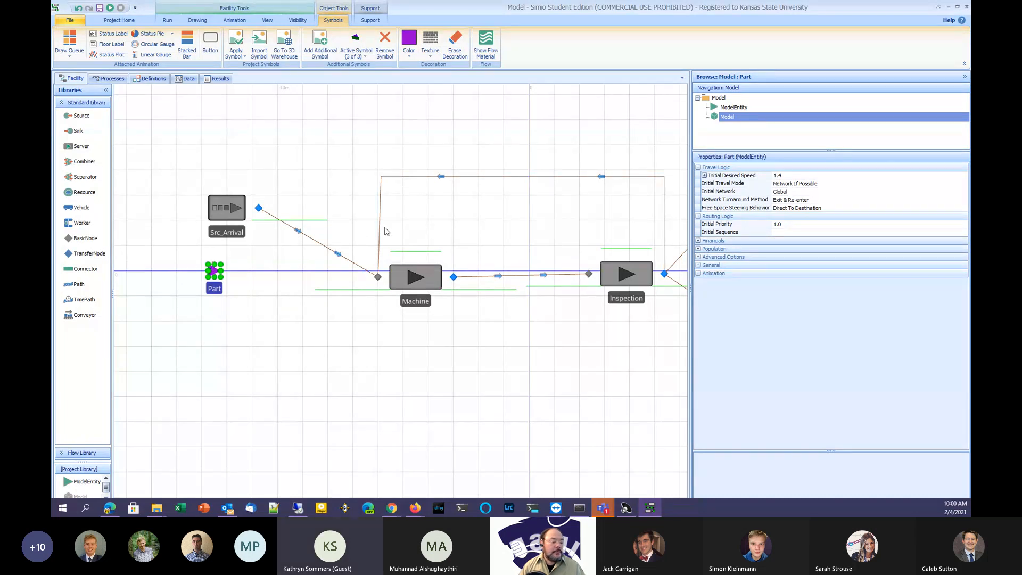
# Set the selection weight of Path_Rework to 30
pyautogui.moveTo(512, 137); pyautogui.dragTo(455, 170)
pyautogui.click(468, 216)
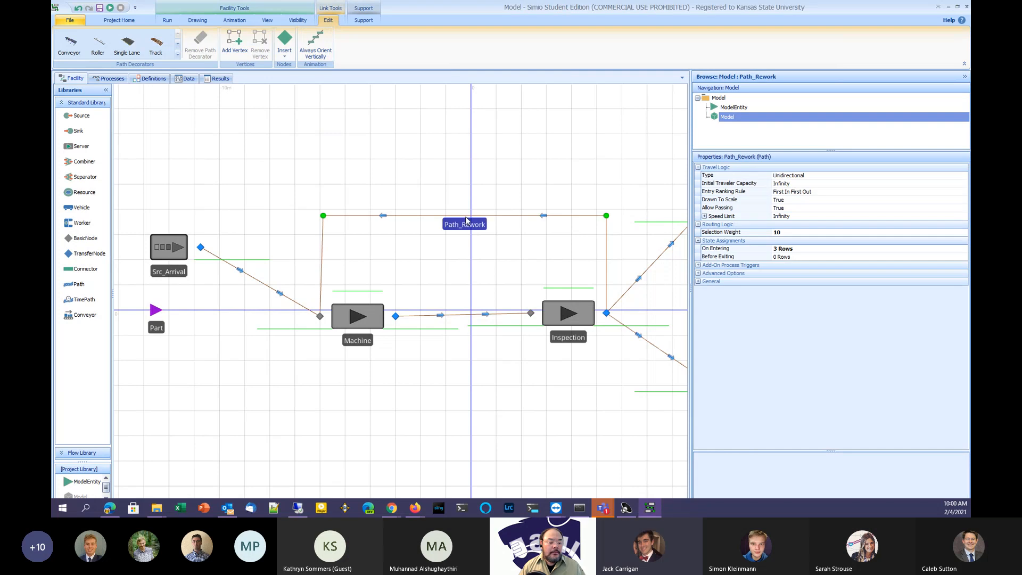
pyautogui.click(784, 233)
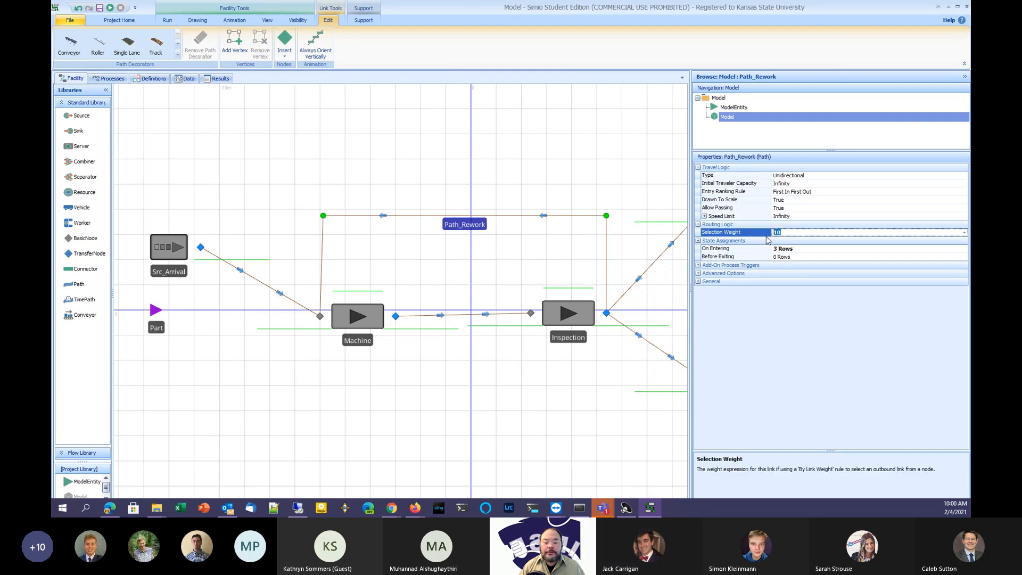
pyautogui.write('30')
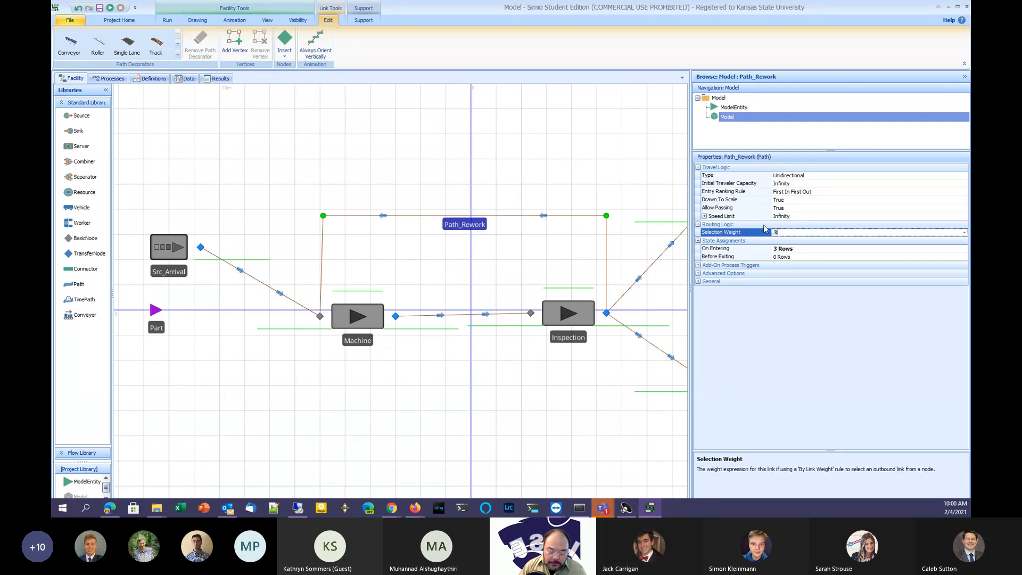
pyautogui.click(578, 172)
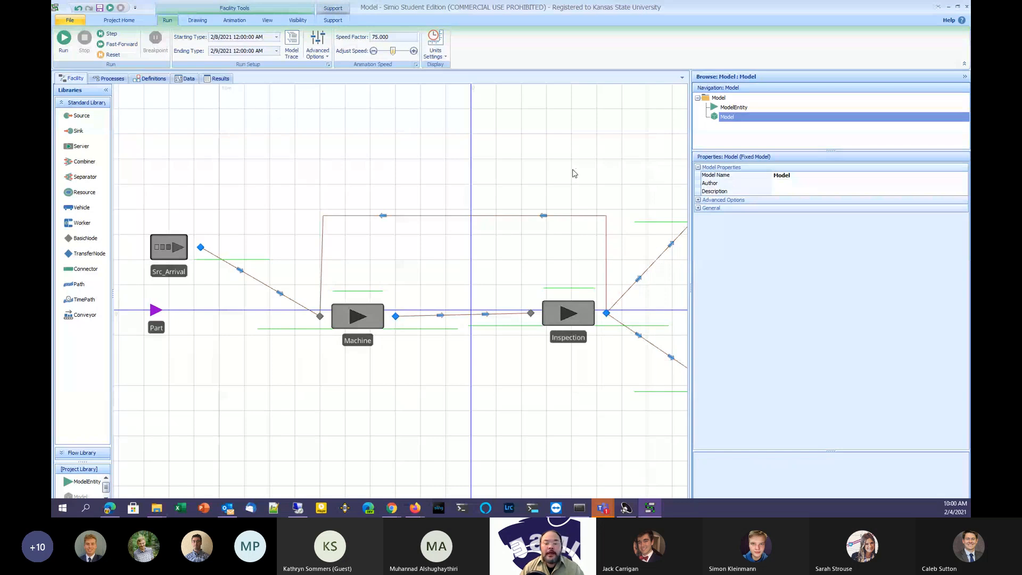
# Run the model, watch the part colors moving between Src_Arrival, Machine and Inspection, and stop the run
pyautogui.click(64, 37)
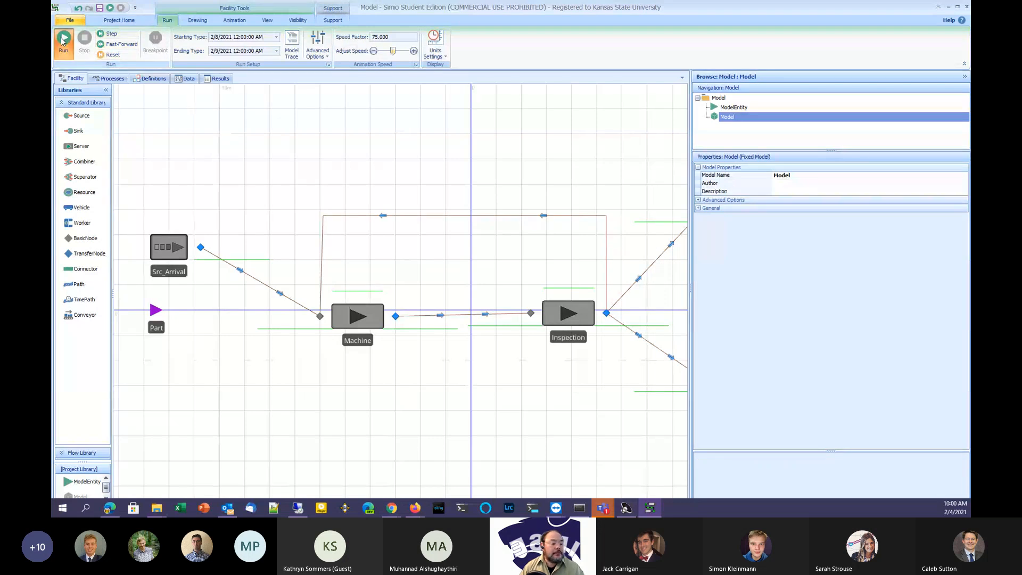
pyautogui.scroll(-2, 530, 169)
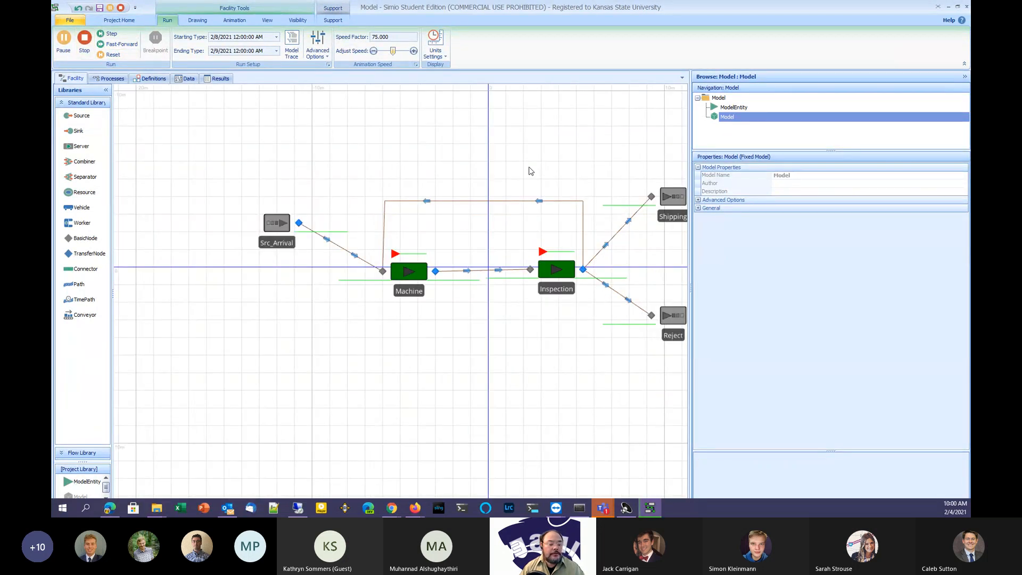
pyautogui.scroll(2, 548, 174)
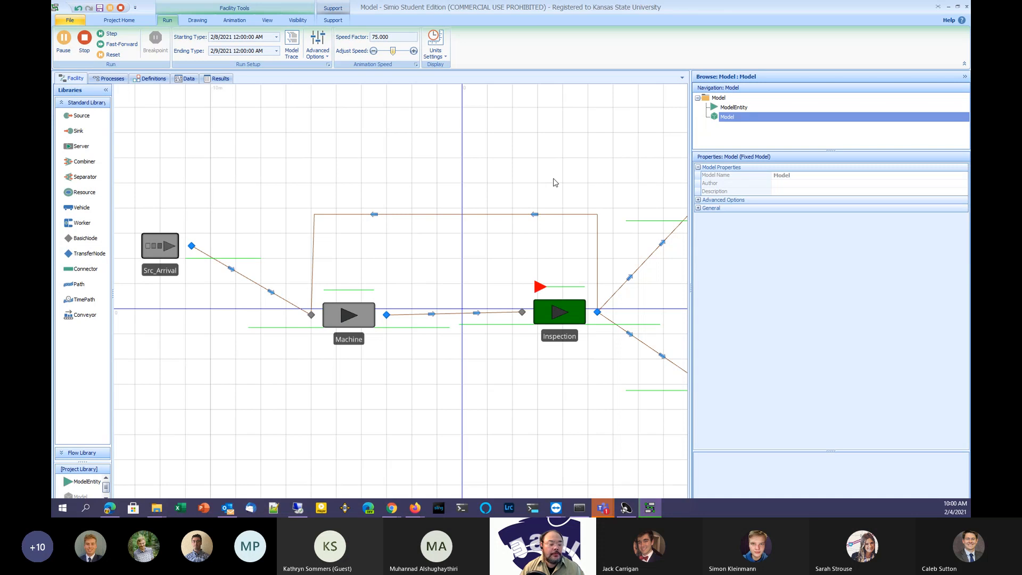
pyautogui.moveTo(559, 177); pyautogui.dragTo(503, 176)
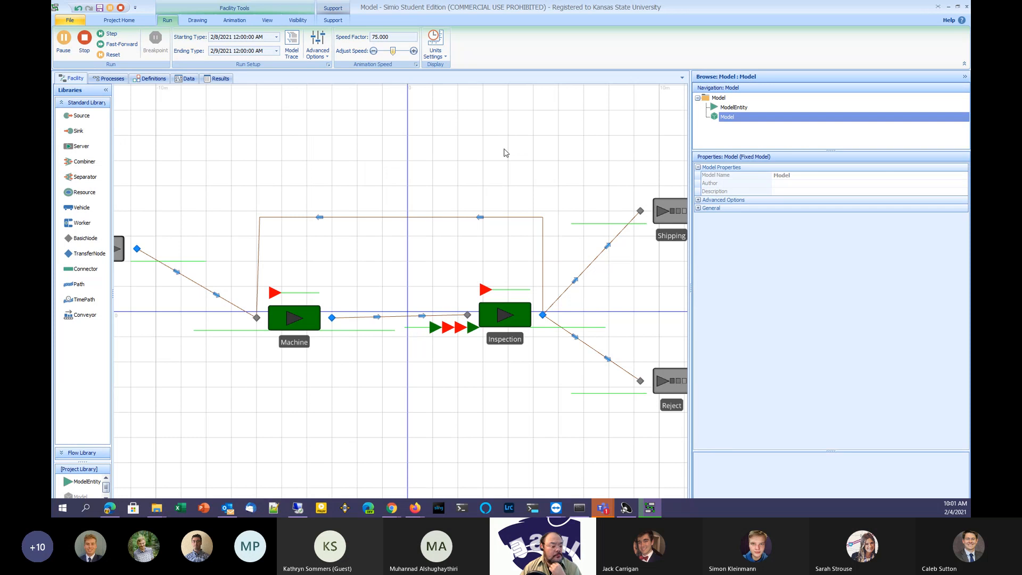
pyautogui.moveTo(233, 209); pyautogui.dragTo(360, 219)
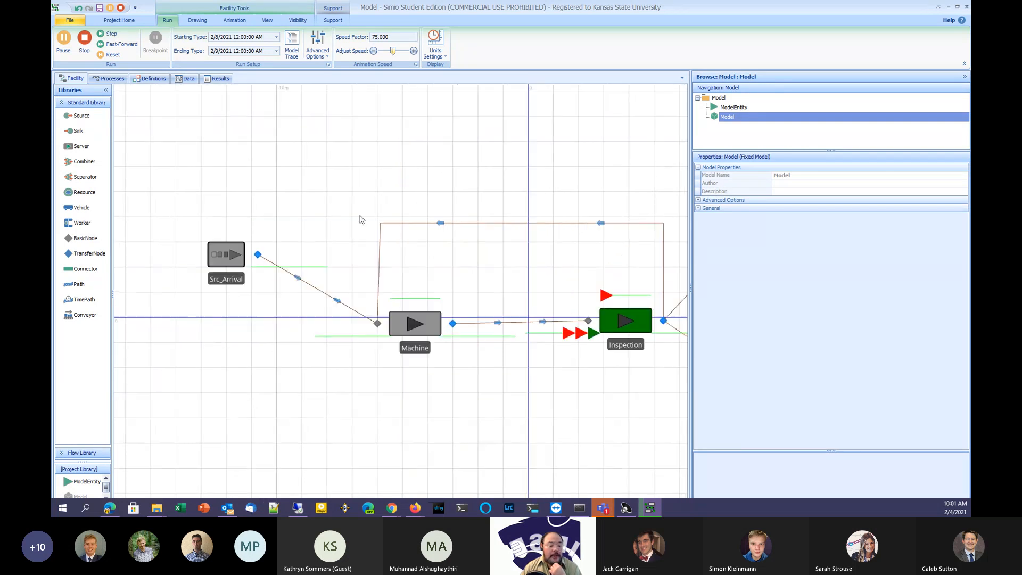
pyautogui.click(237, 247)
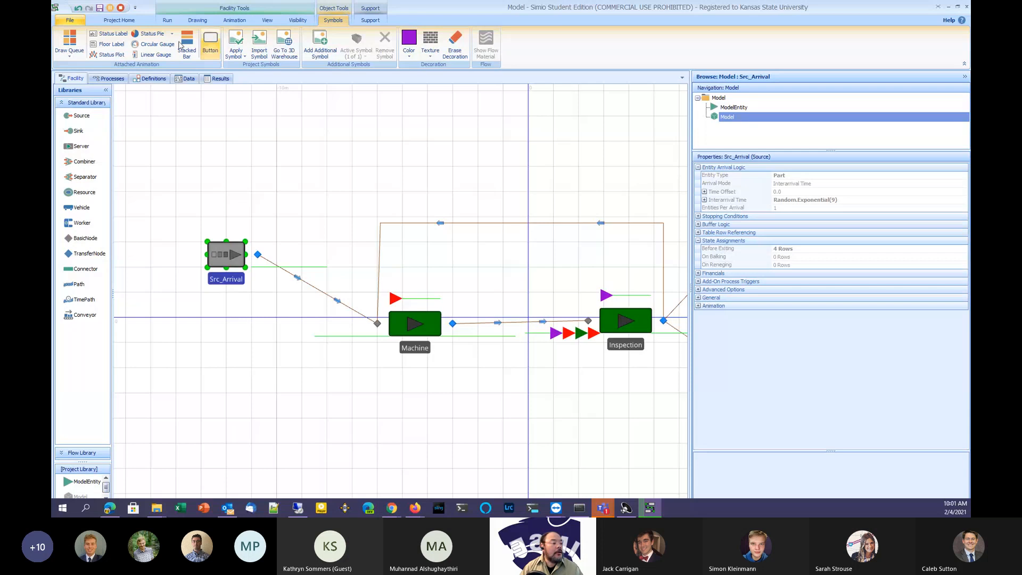
pyautogui.click(121, 8)
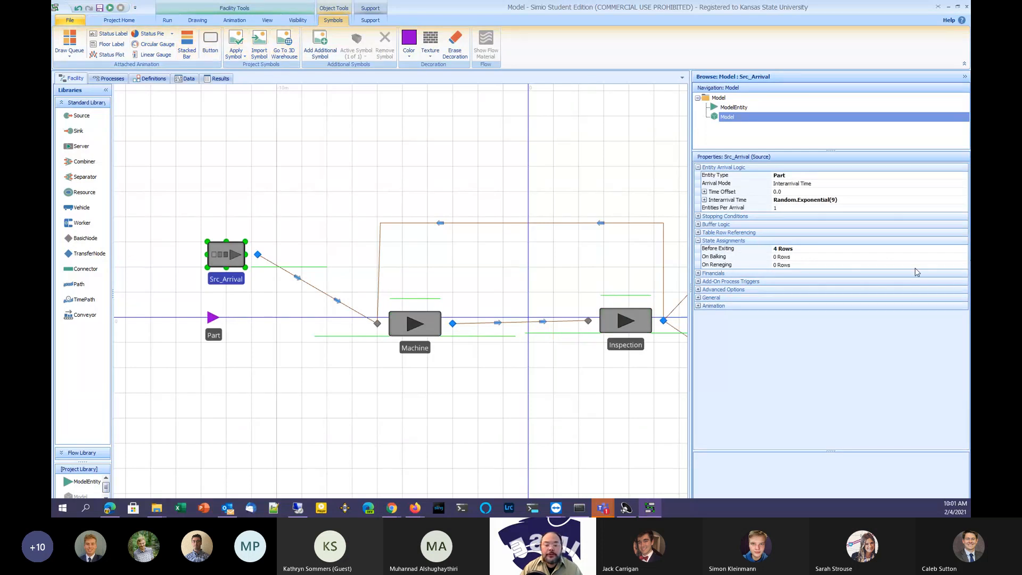
# Review Src_Arrival's Before Exiting state assignments, in particular the ModelEntity.Picture row
pyautogui.click(918, 249)
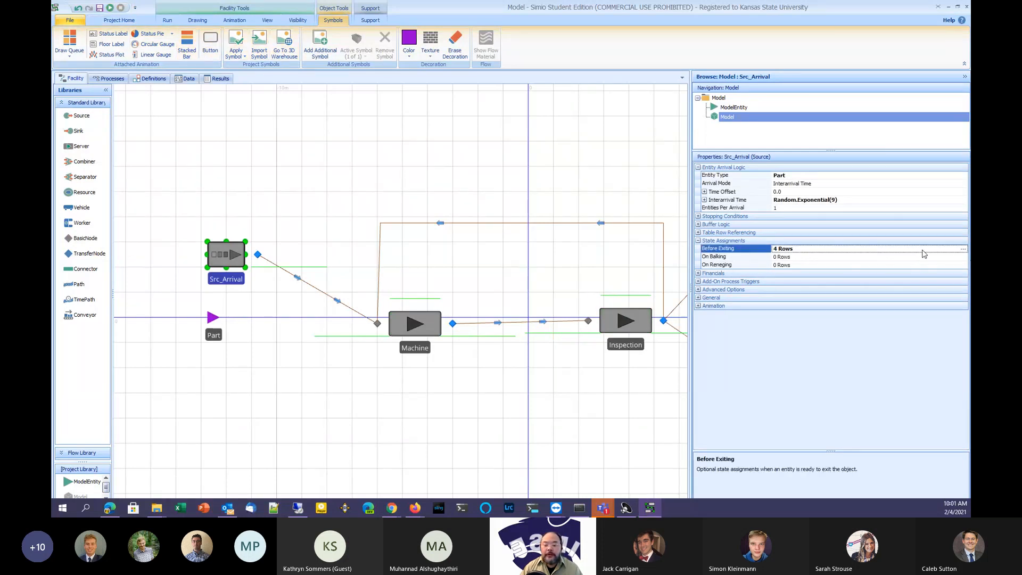
pyautogui.click(964, 250)
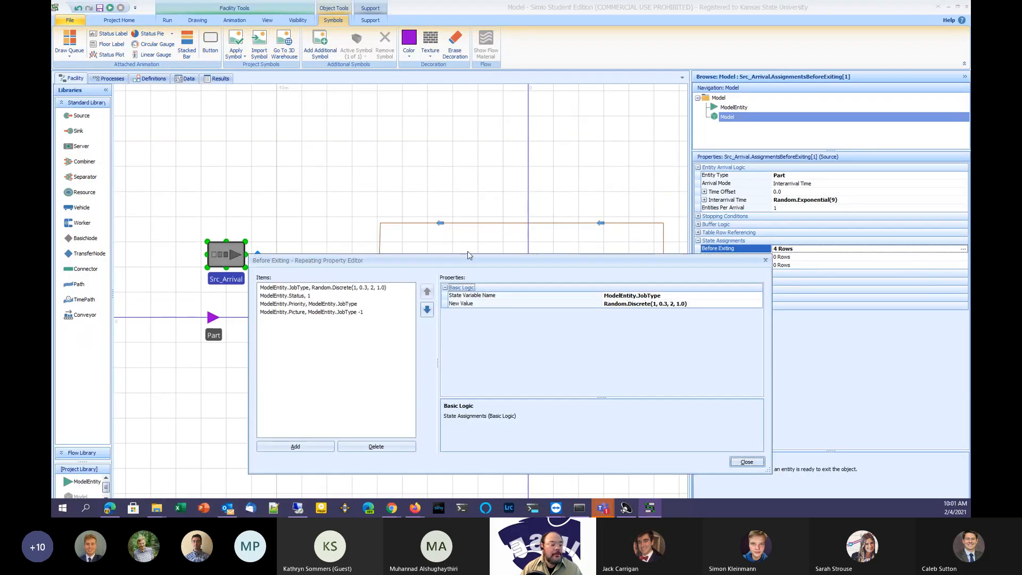
pyautogui.click(305, 313)
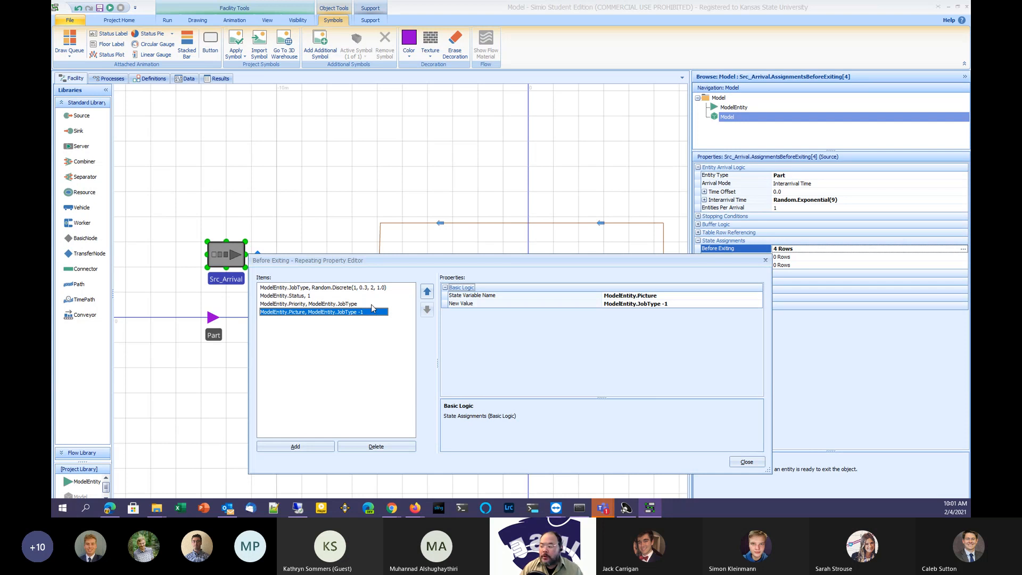
pyautogui.click(747, 462)
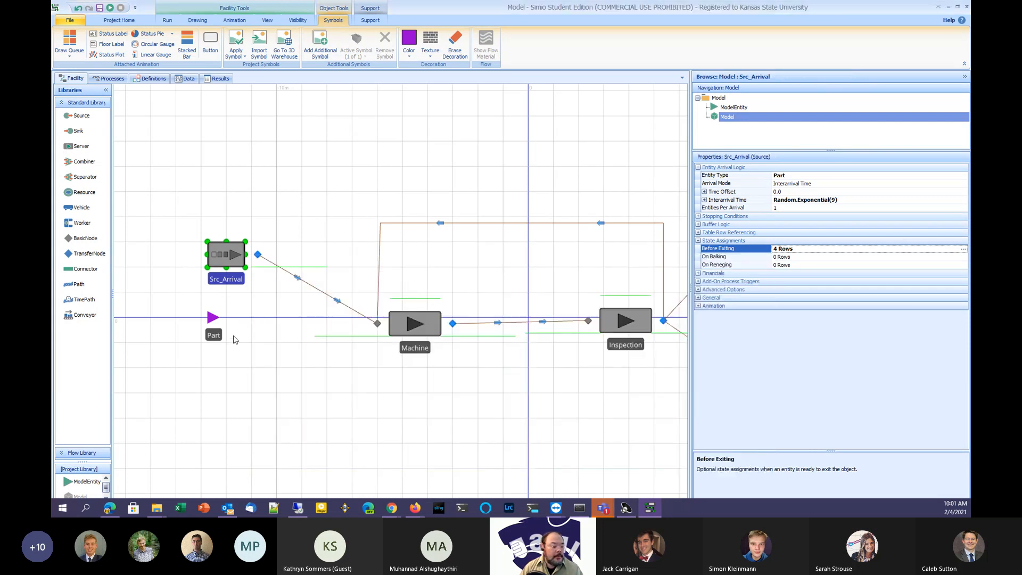
pyautogui.click(288, 223)
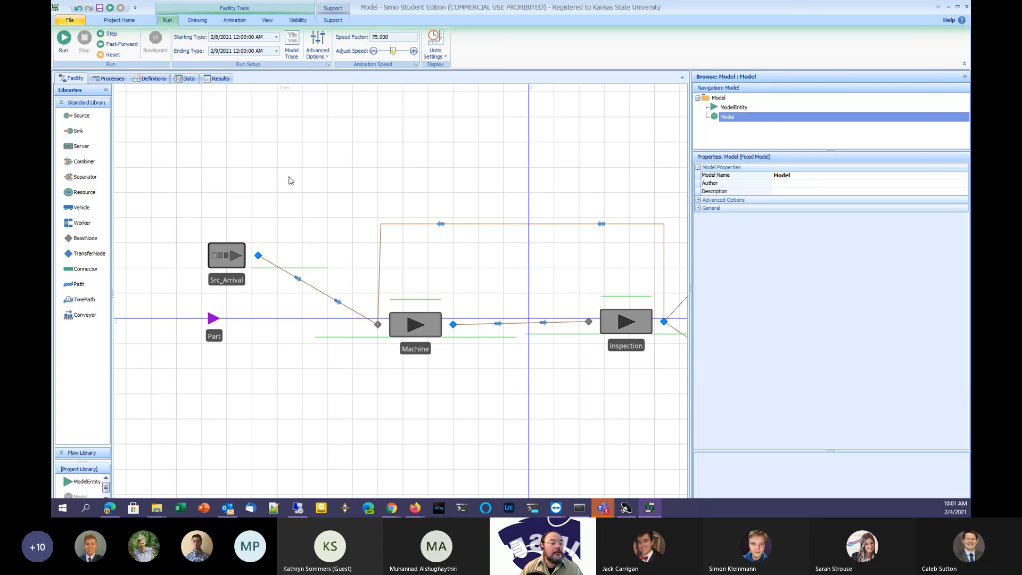
# Check the numbering and colors of the Part entity's symbols
pyautogui.click(214, 336)
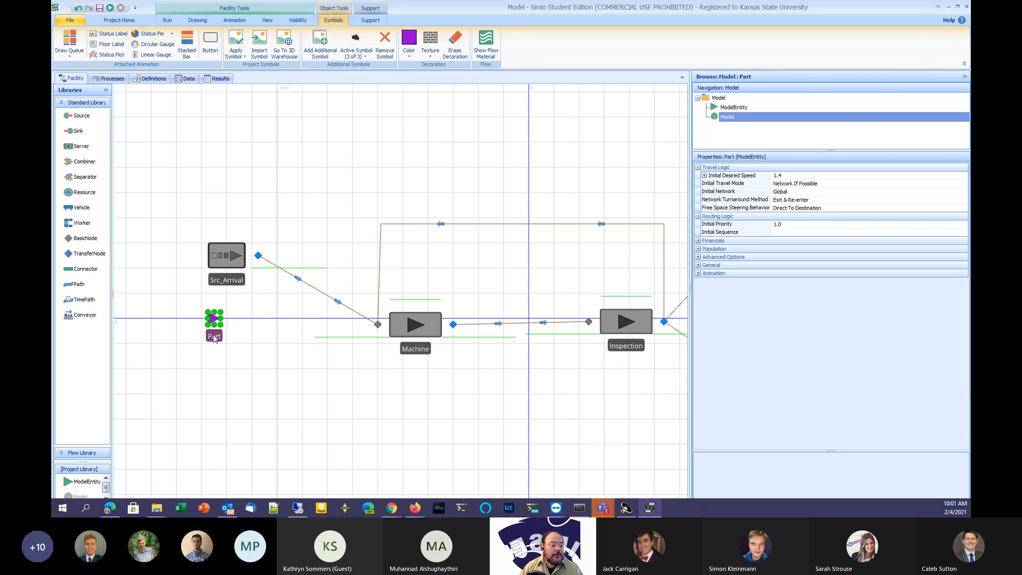
pyautogui.click(356, 50)
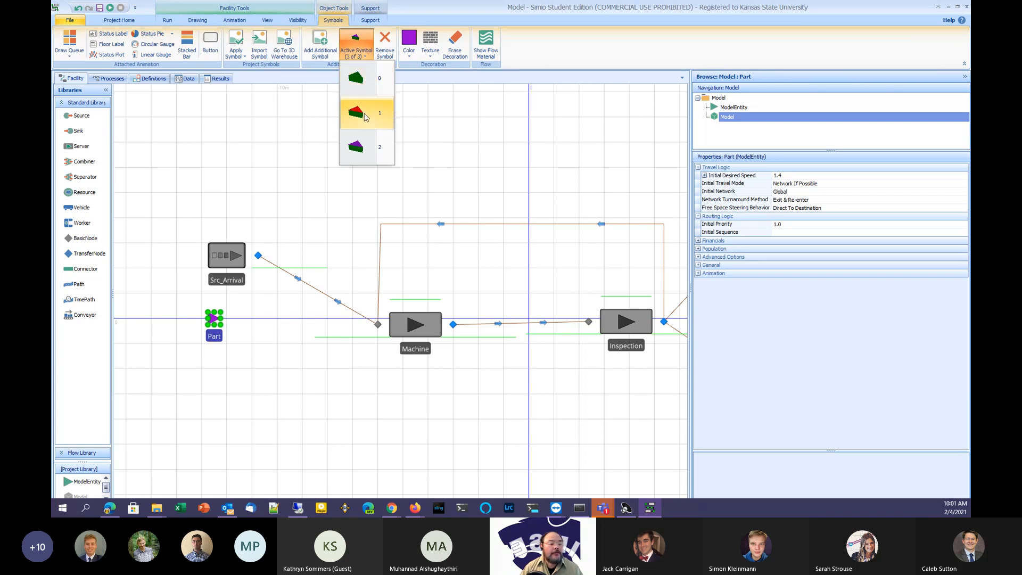
pyautogui.click(479, 146)
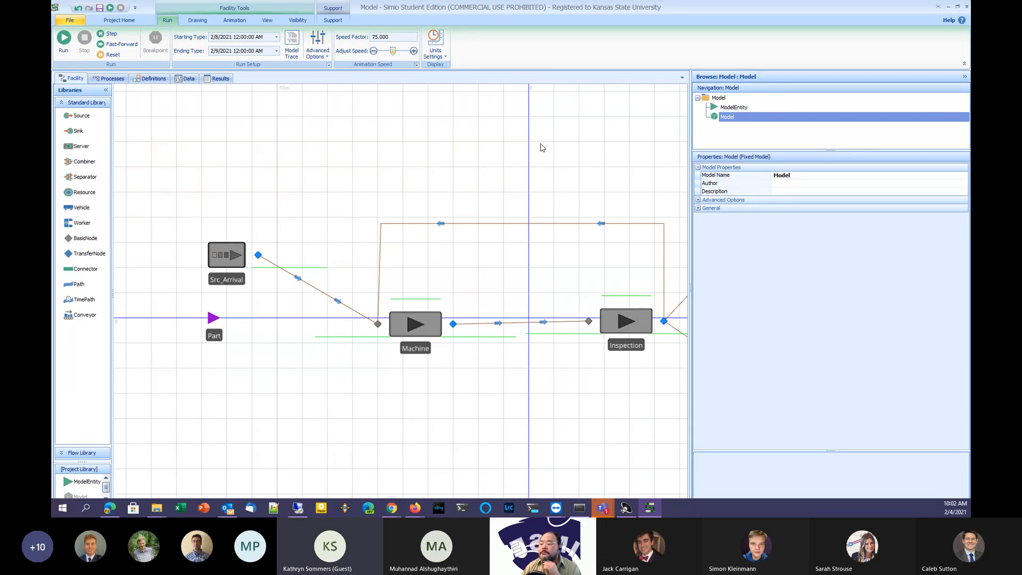
# Inspect the Machine server's full Processing Time expression without changing it
pyautogui.click(403, 315)
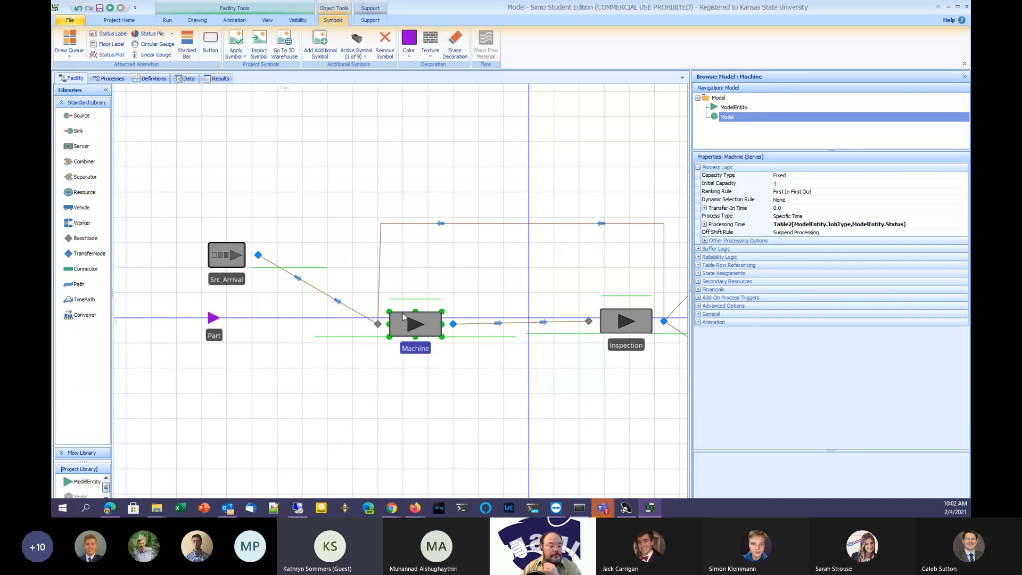
pyautogui.click(536, 162)
pyautogui.click(416, 346)
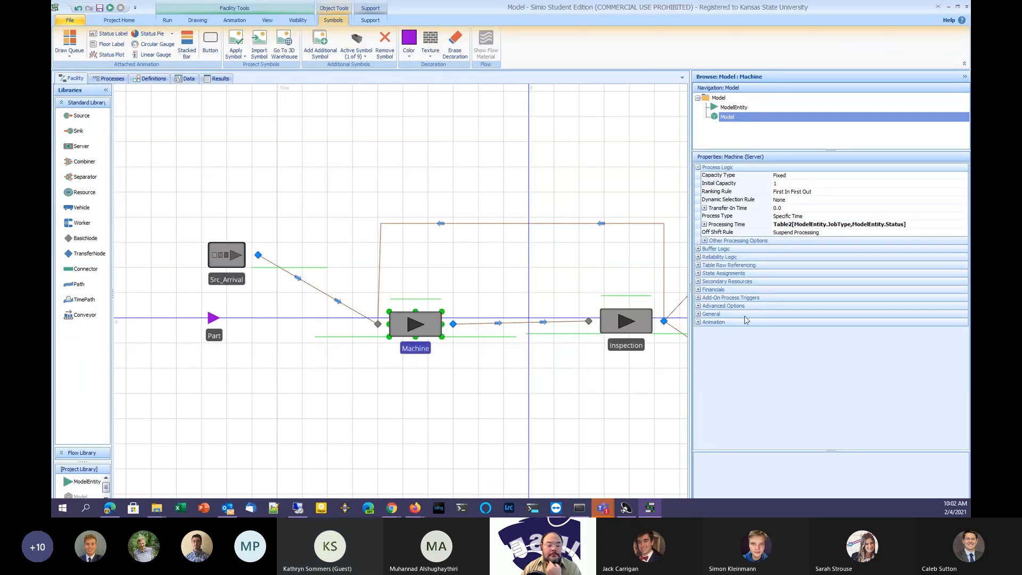
pyautogui.click(930, 225)
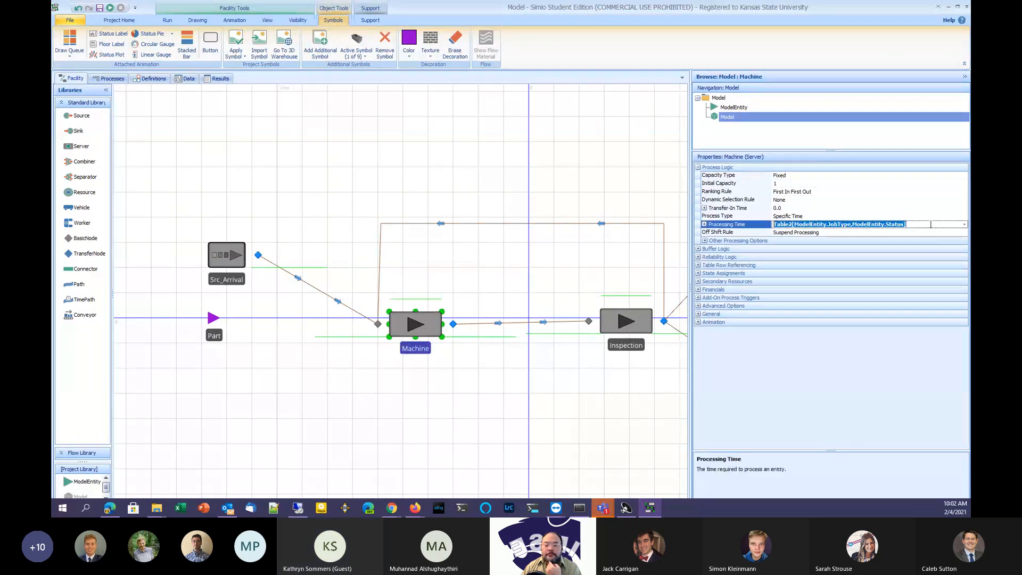
pyautogui.click(964, 224)
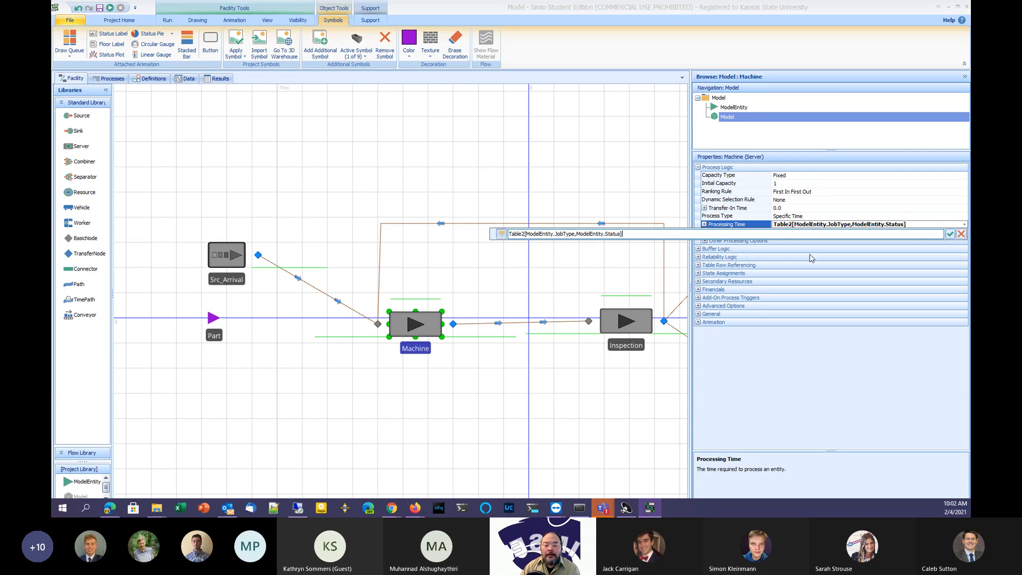
pyautogui.click(951, 234)
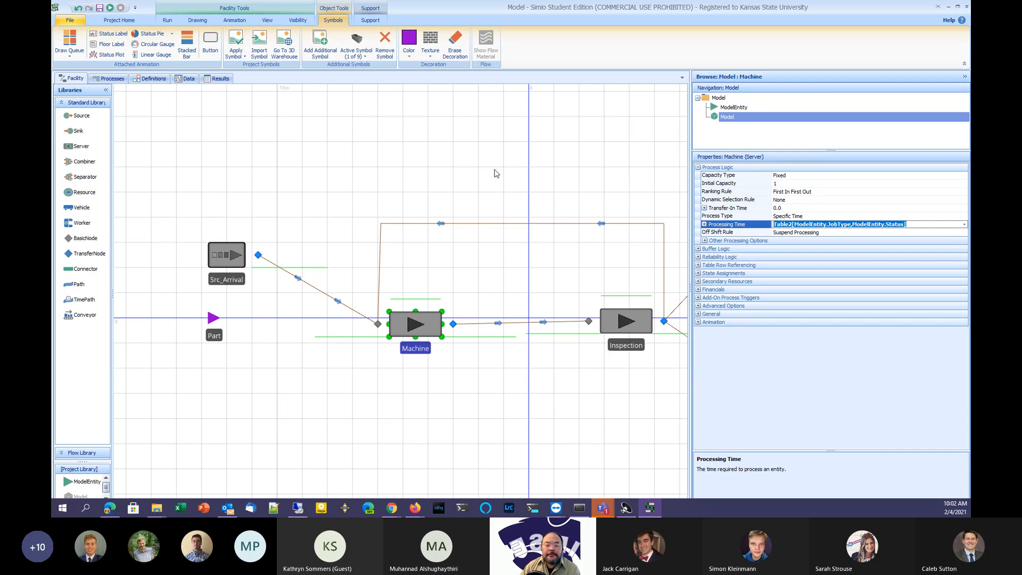
# Compare the processing-time entries in Table2 with the single-column list of times in PTable
pyautogui.click(188, 80)
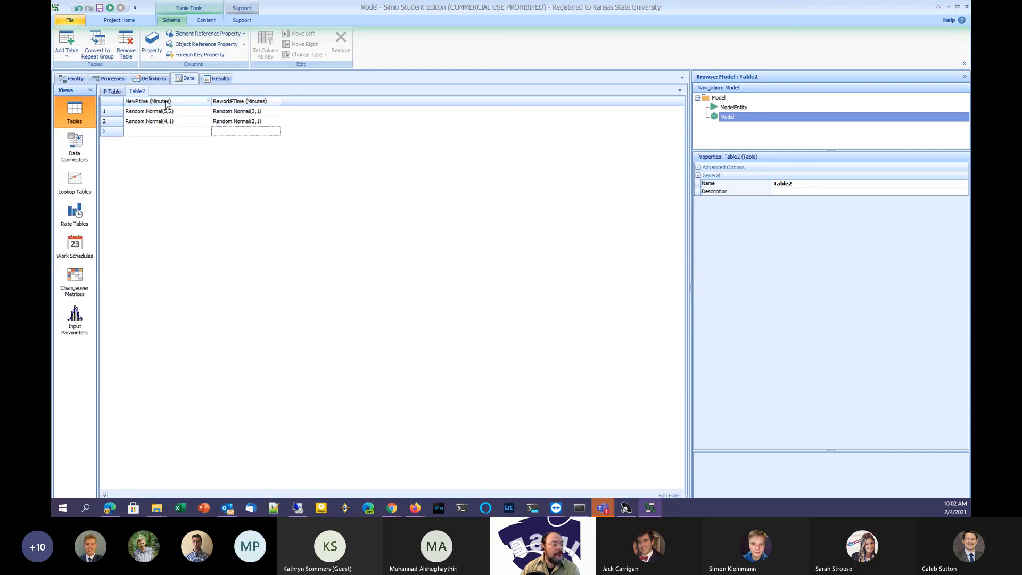
pyautogui.click(118, 91)
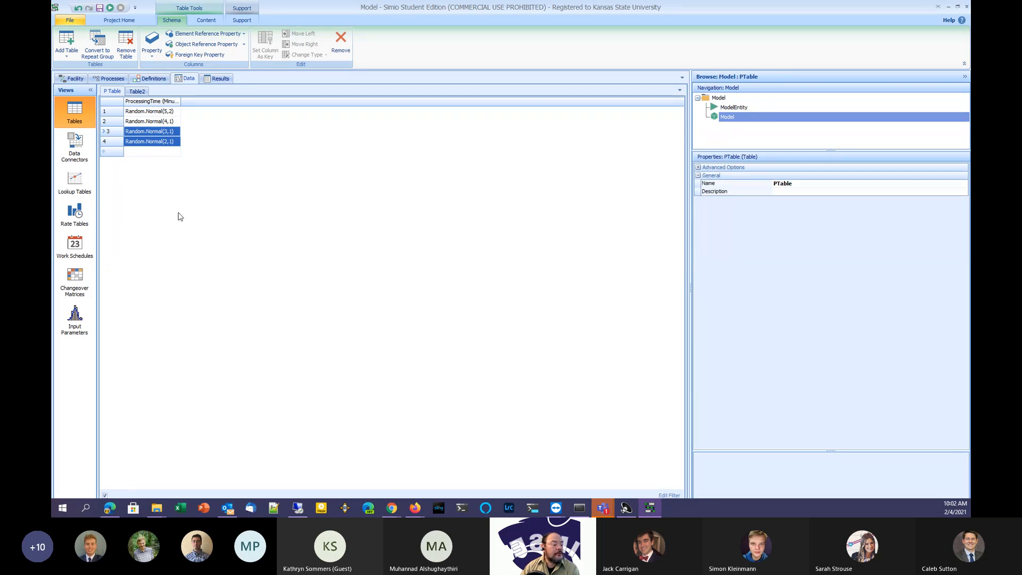
pyautogui.click(155, 152)
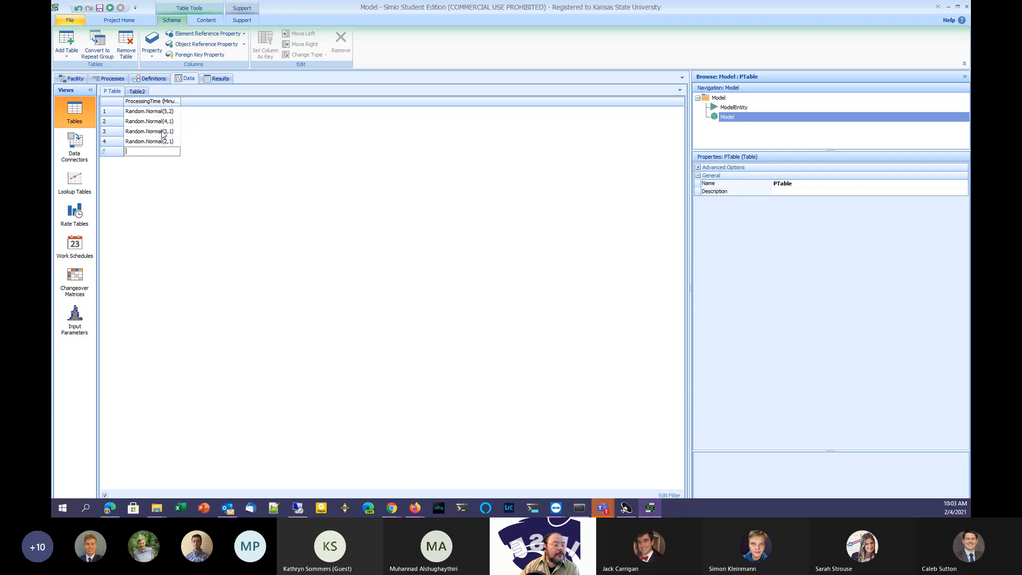
pyautogui.click(113, 143)
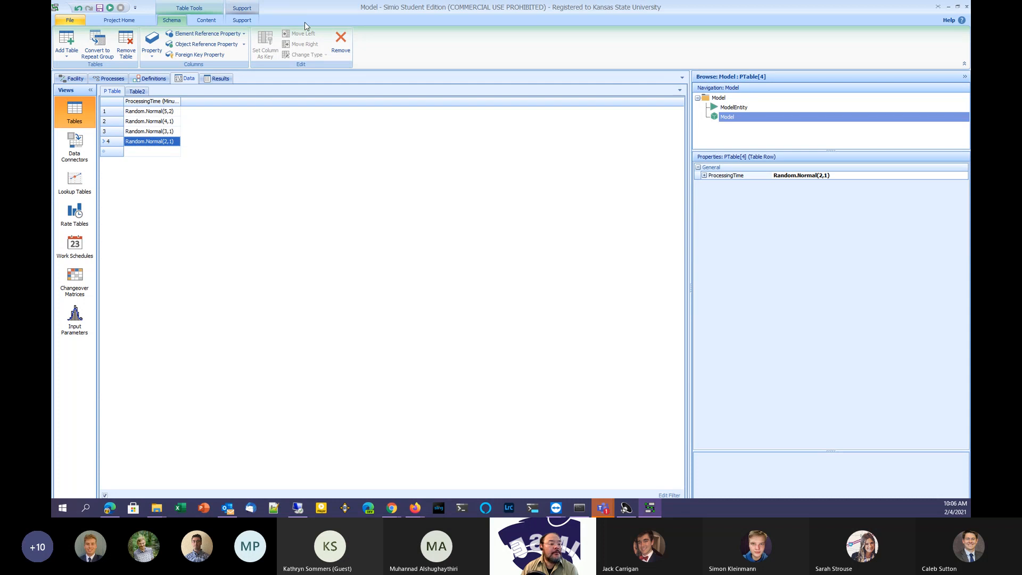
pyautogui.click(73, 79)
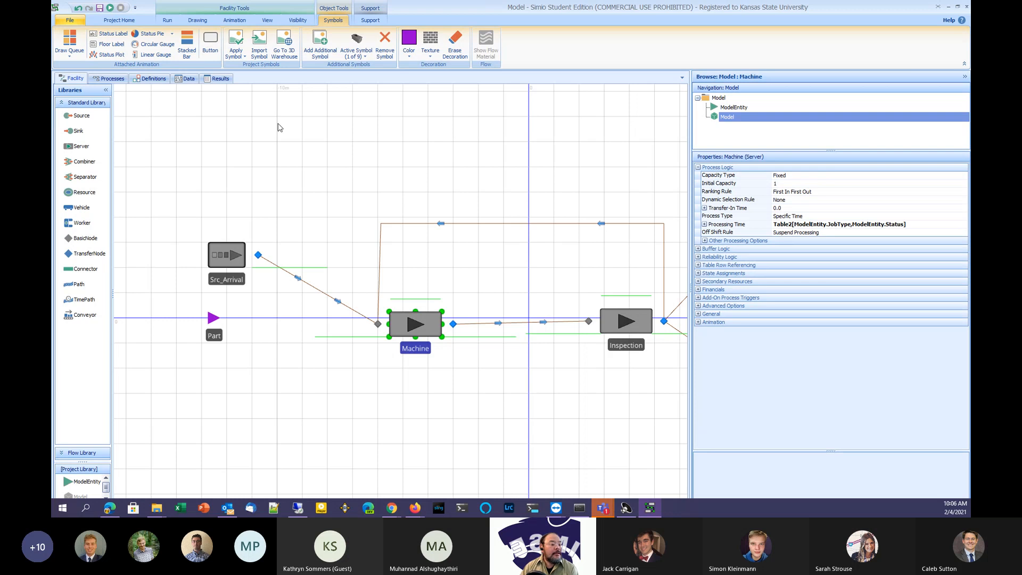
pyautogui.click(187, 79)
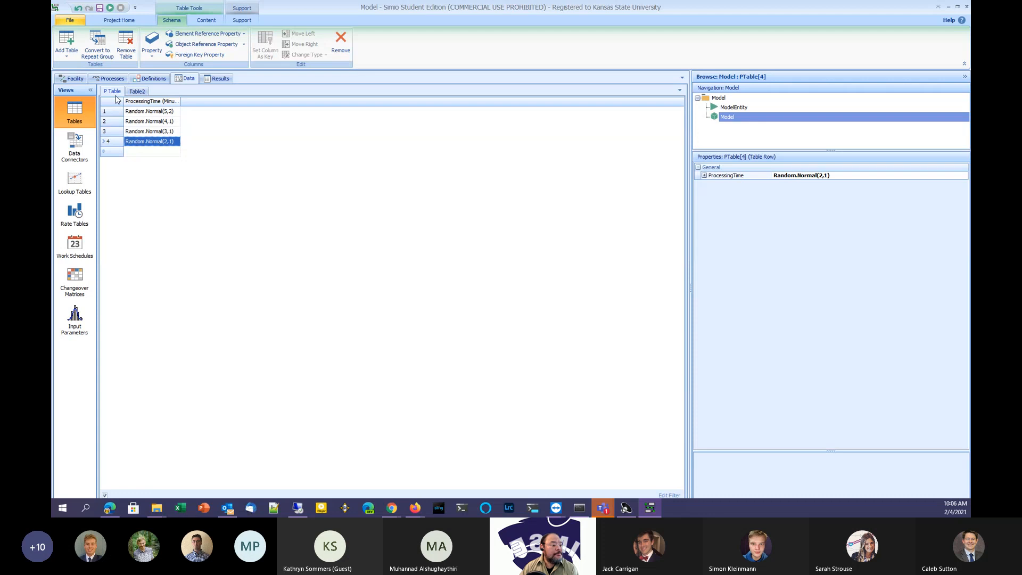
# Replace the Machine's Processing Time expression with a reference to PTable
pyautogui.click(75, 78)
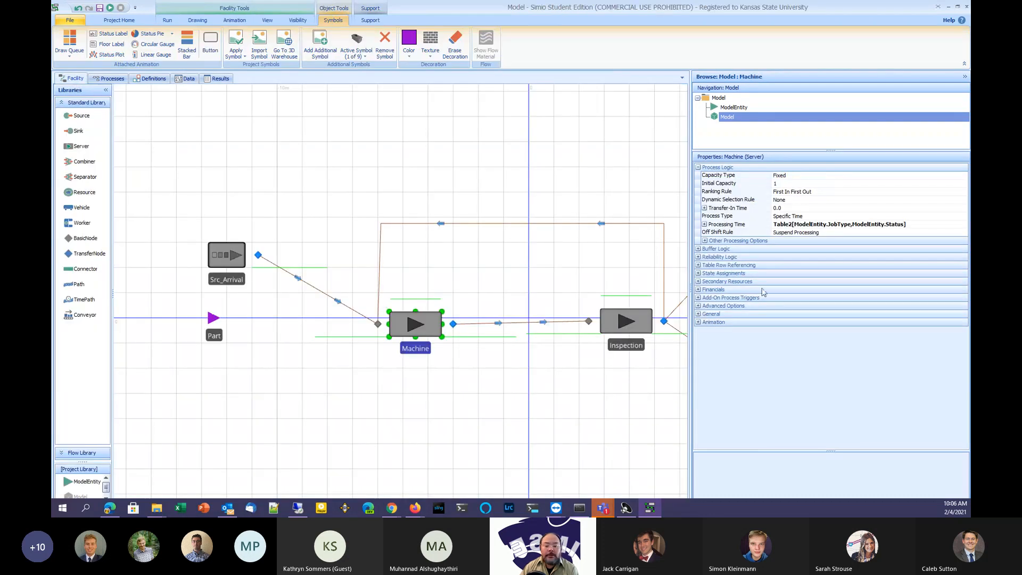
pyautogui.click(940, 226)
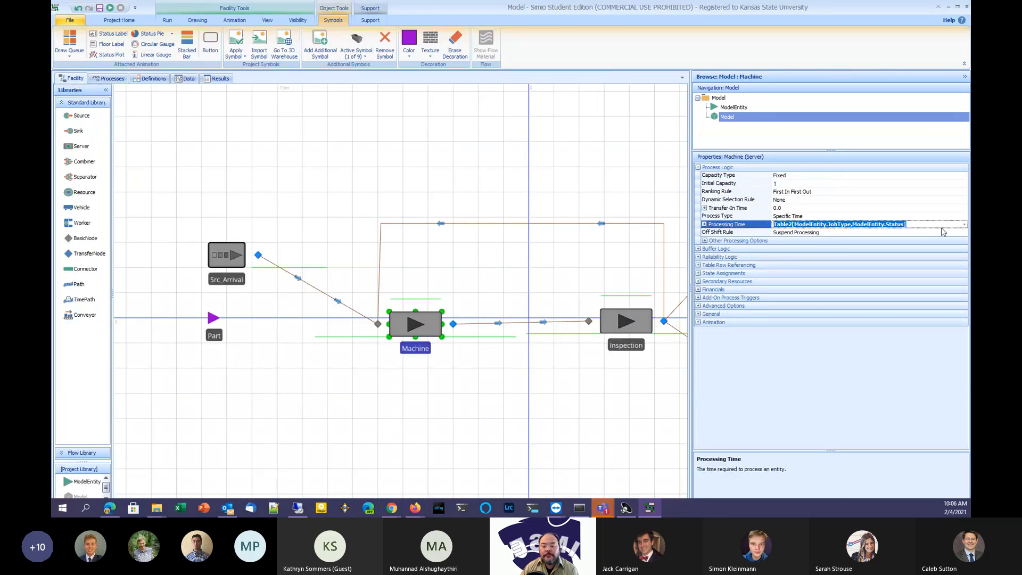
pyautogui.click(964, 224)
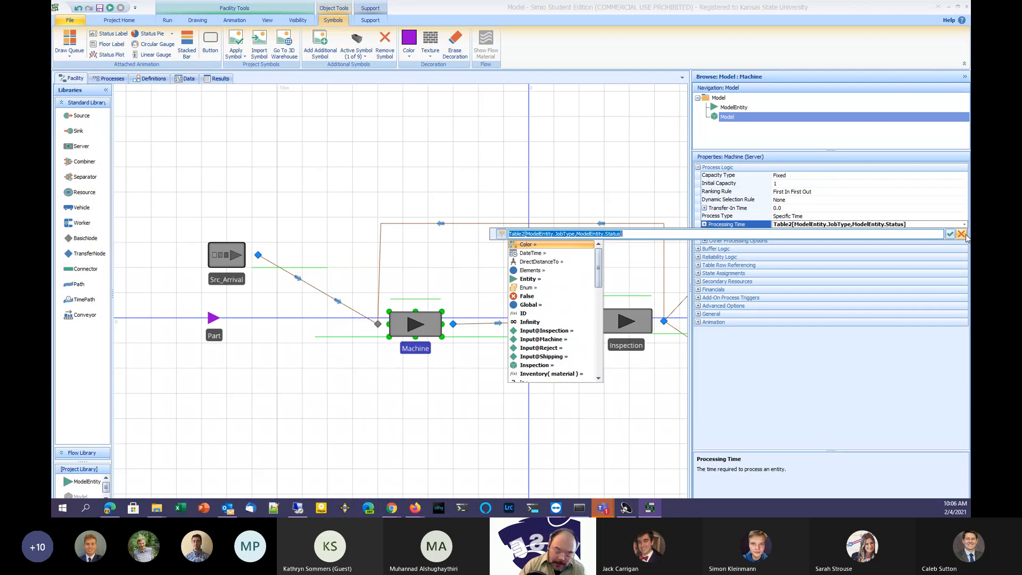
pyautogui.write('Pta')
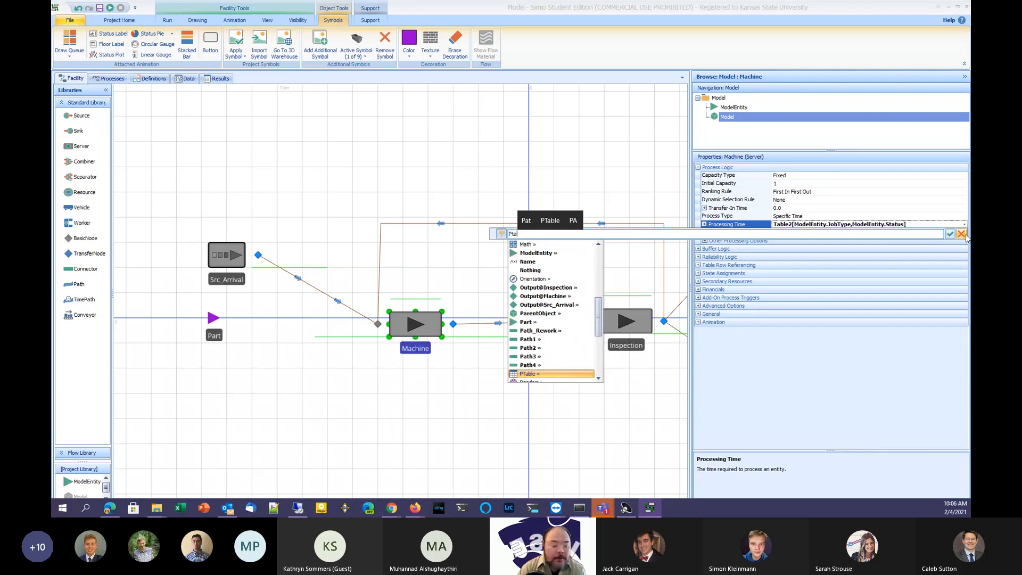
pyautogui.write('.')
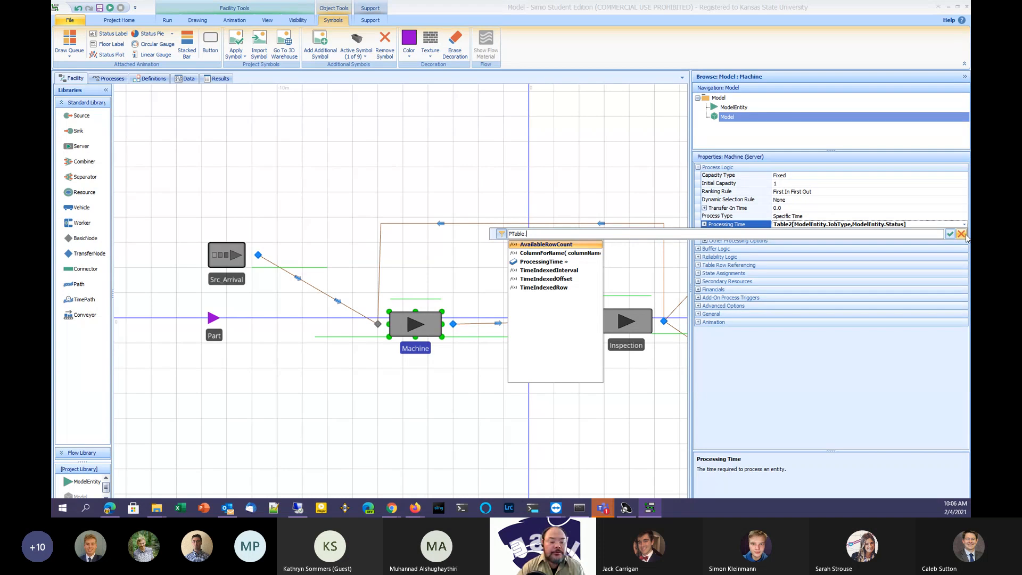
pyautogui.press('Down')
pyautogui.press('Down')
pyautogui.press('Return')
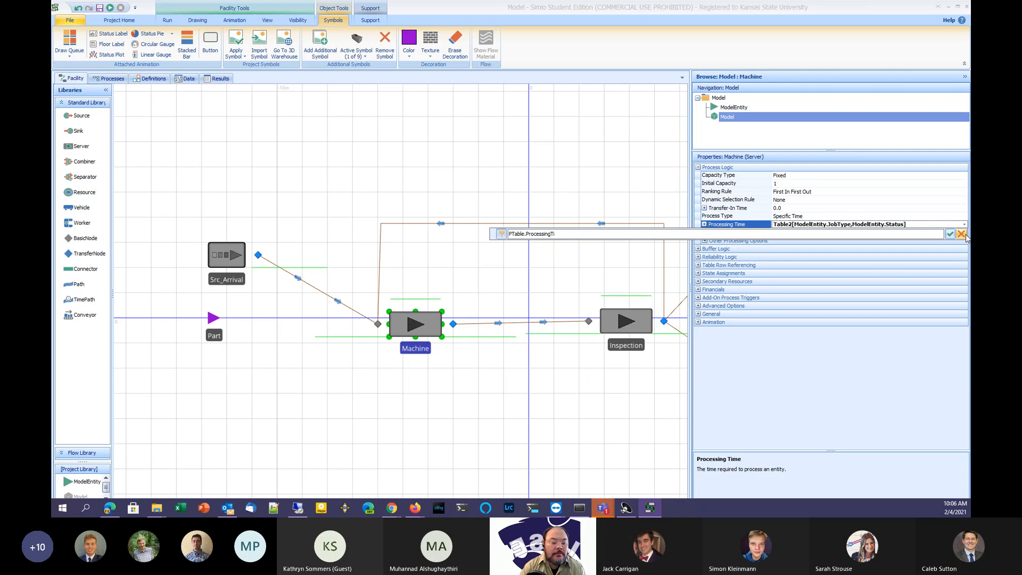
pyautogui.press('BackSpace')
pyautogui.press('BackSpace')
pyautogui.press('BackSpace')
pyautogui.press('BackSpace')
pyautogui.press('BackSpace')
pyautogui.press('BackSpace')
pyautogui.press('BackSpace')
pyautogui.press('BackSpace')
pyautogui.press('BackSpace')
pyautogui.press('BackSpace')
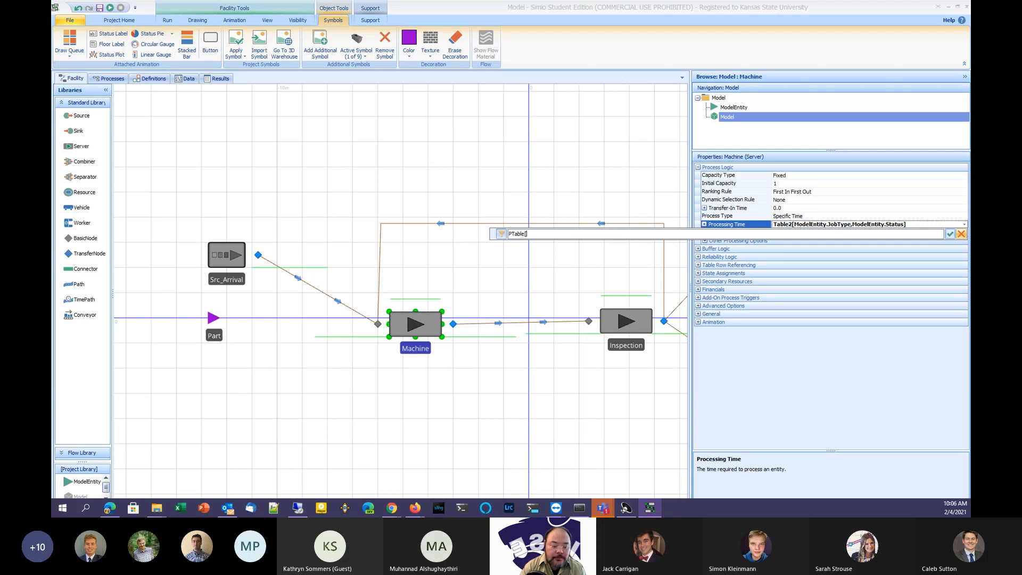
# Add the placeholder indices row and column in brackets after PTable in the Machine's Processing Time expression
pyautogui.write('[]row')
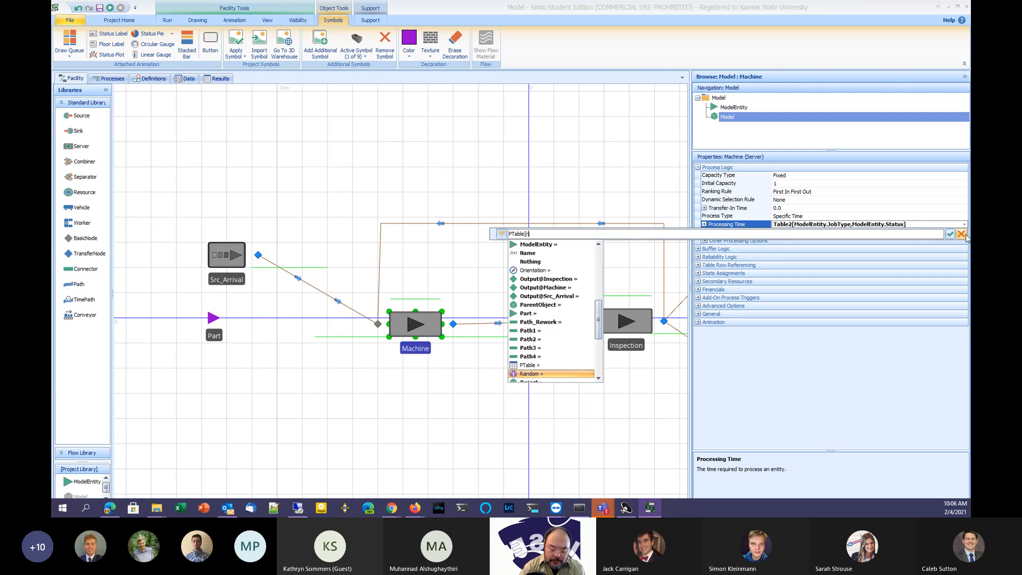
pyautogui.write(', colu')
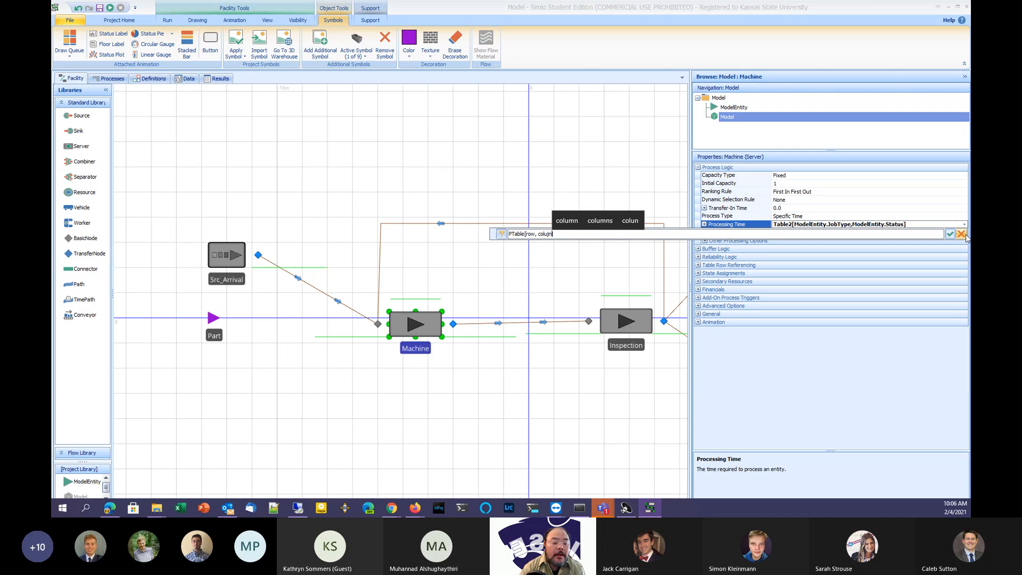
pyautogui.write('mn')
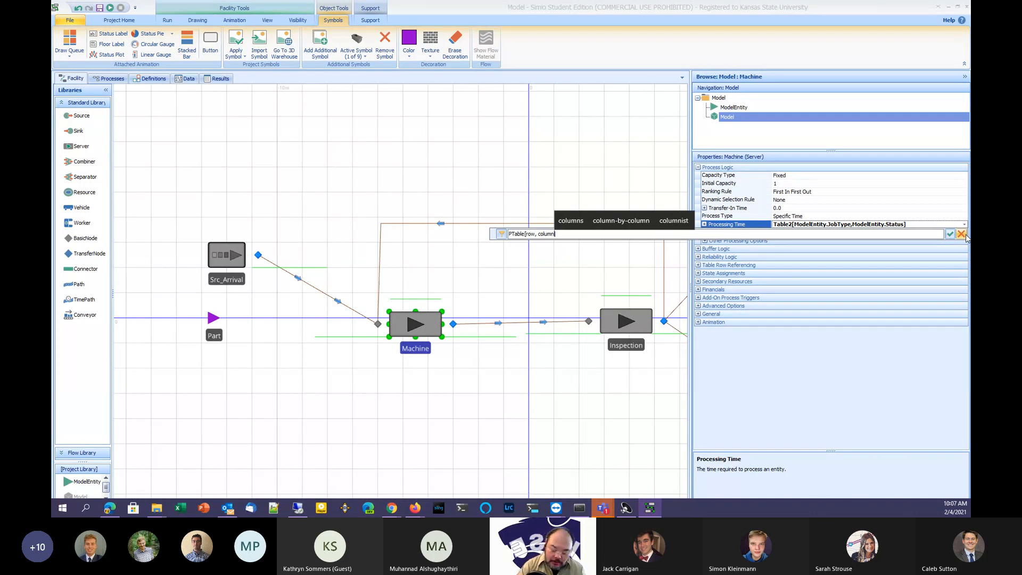
# Replace both placeholder indices with 1 so the Machine's Processing Time expression reads PTable[1, 1]
pyautogui.press('BackSpace')
pyautogui.press('BackSpace')
pyautogui.press('BackSpace')
pyautogui.press('BackSpace')
pyautogui.press('BackSpace')
pyautogui.press('BackSpace')
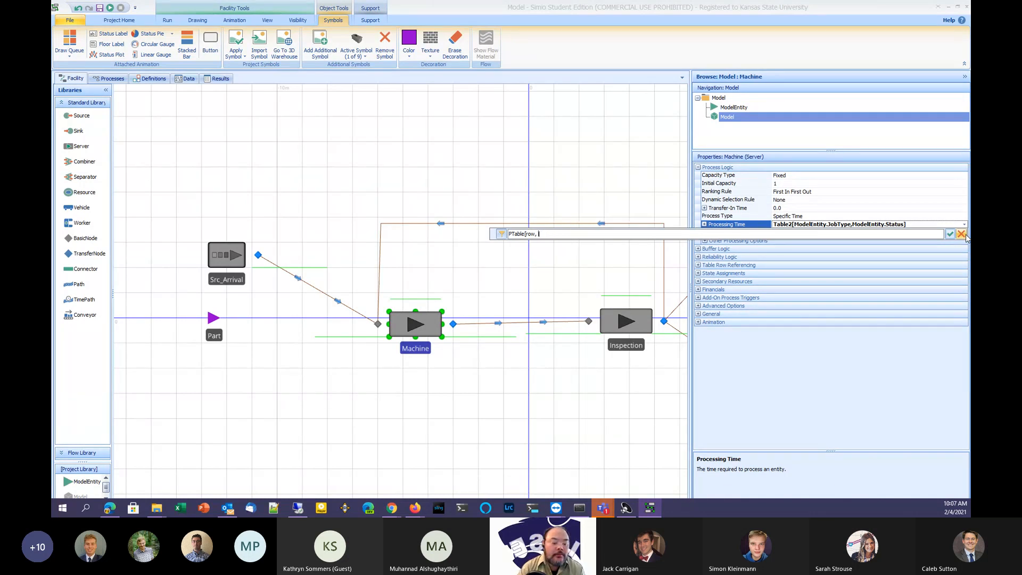
pyautogui.write('1]')
pyautogui.press('Left')
pyautogui.press('Left')
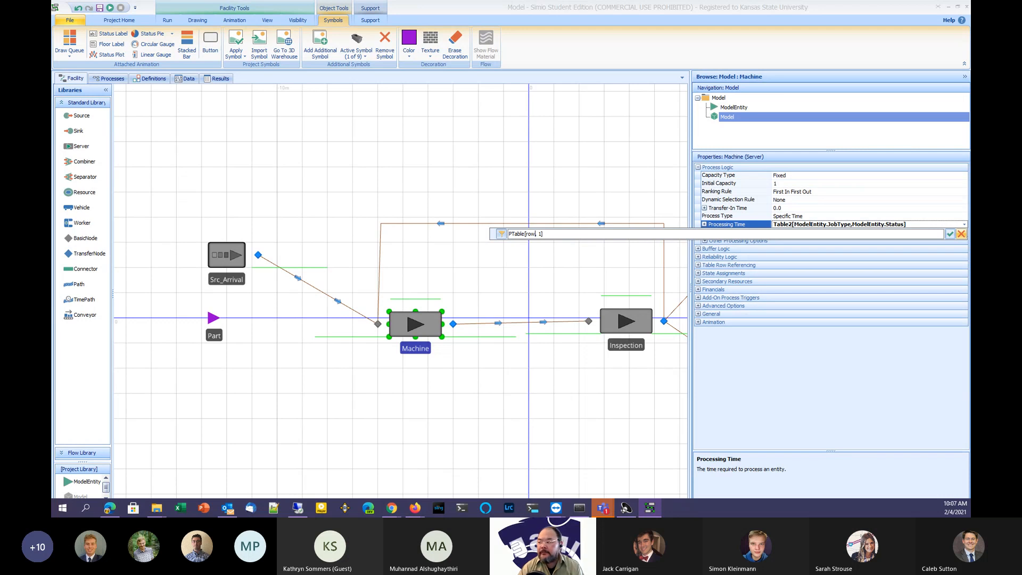
pyautogui.press('Left')
pyautogui.press('BackSpace')
pyautogui.press('BackSpace')
pyautogui.press('BackSpace')
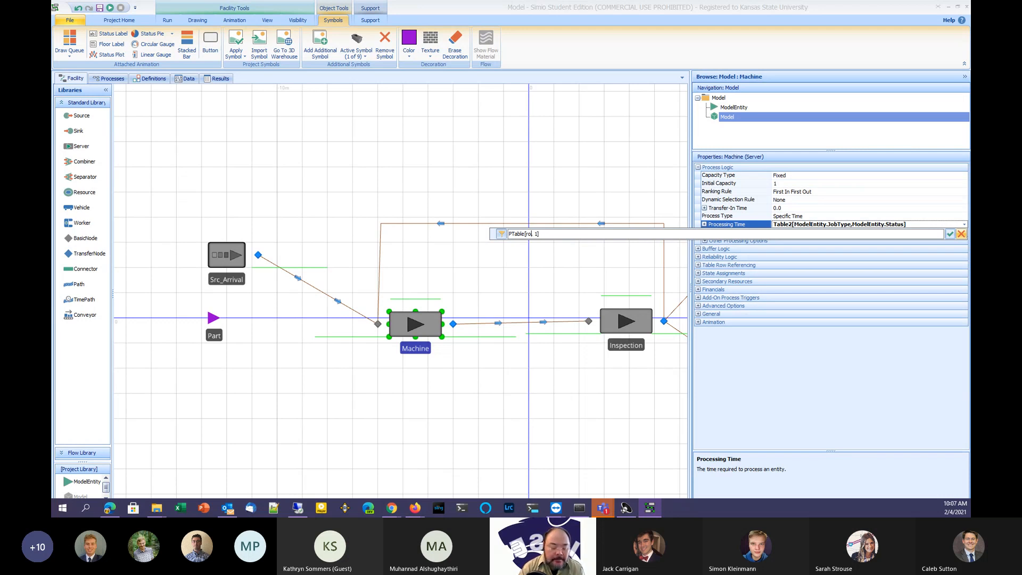
pyautogui.write('1')
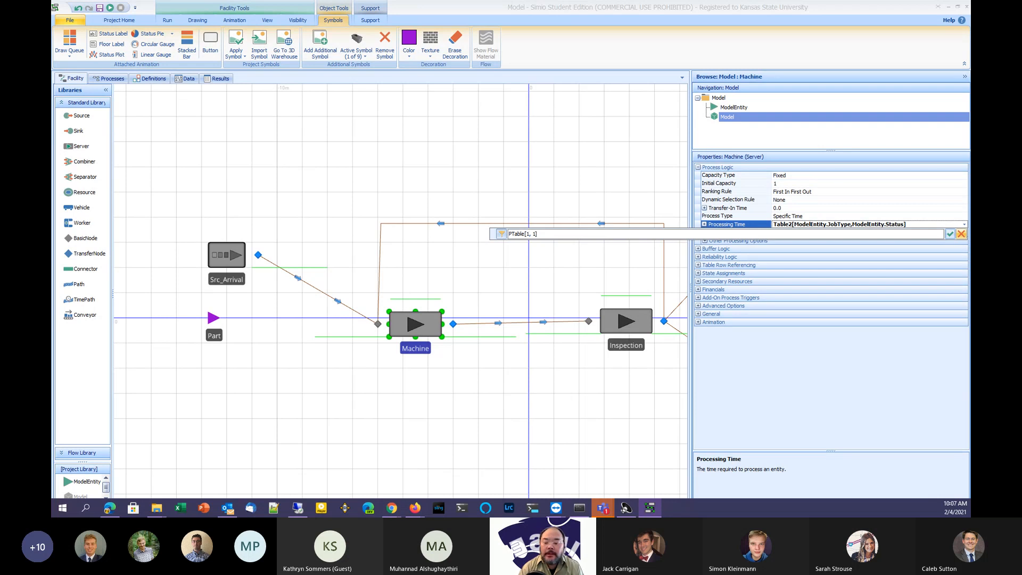
pyautogui.press('Return')
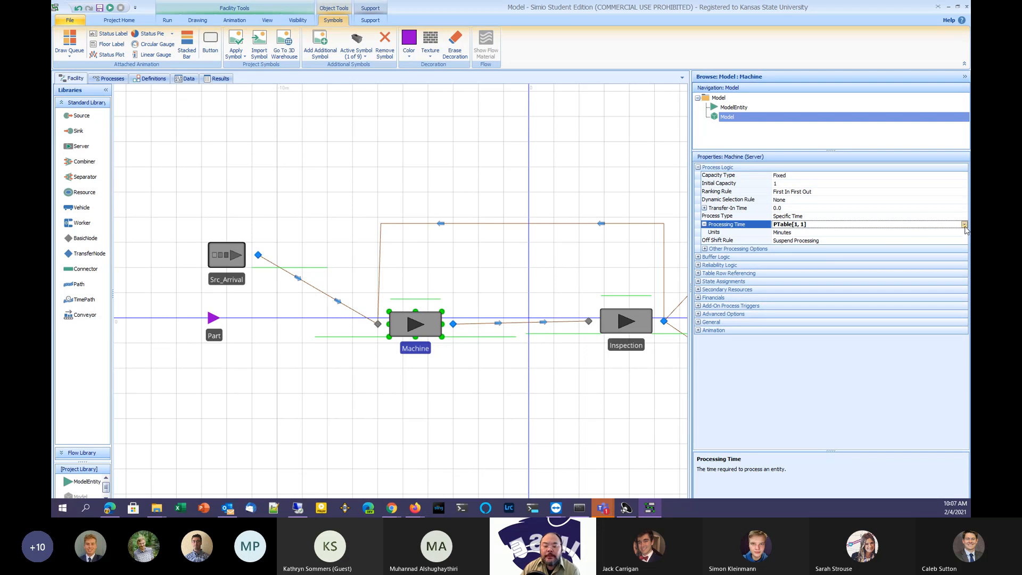
# Change the row index in the Machine's Processing Time to ModelEntity.JobType+ModelEntity.Status, keeping column 1
pyautogui.click(965, 225)
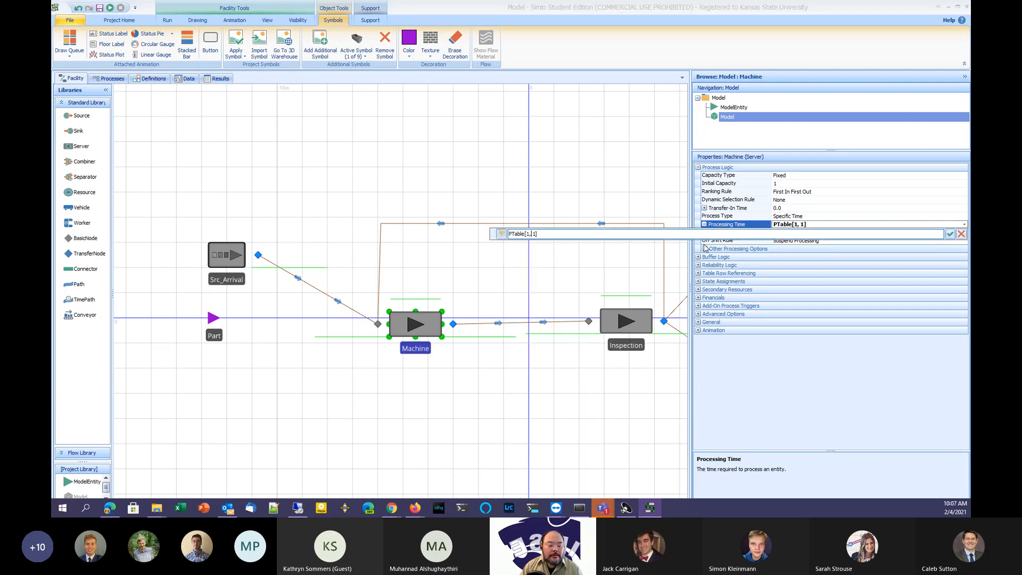
pyautogui.press('BackSpace')
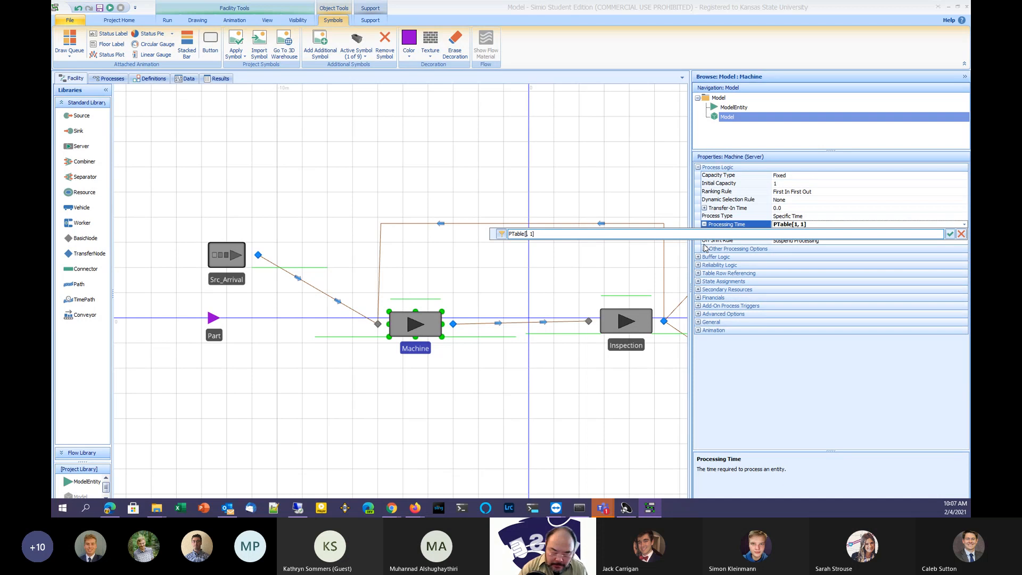
pyautogui.write('Mod')
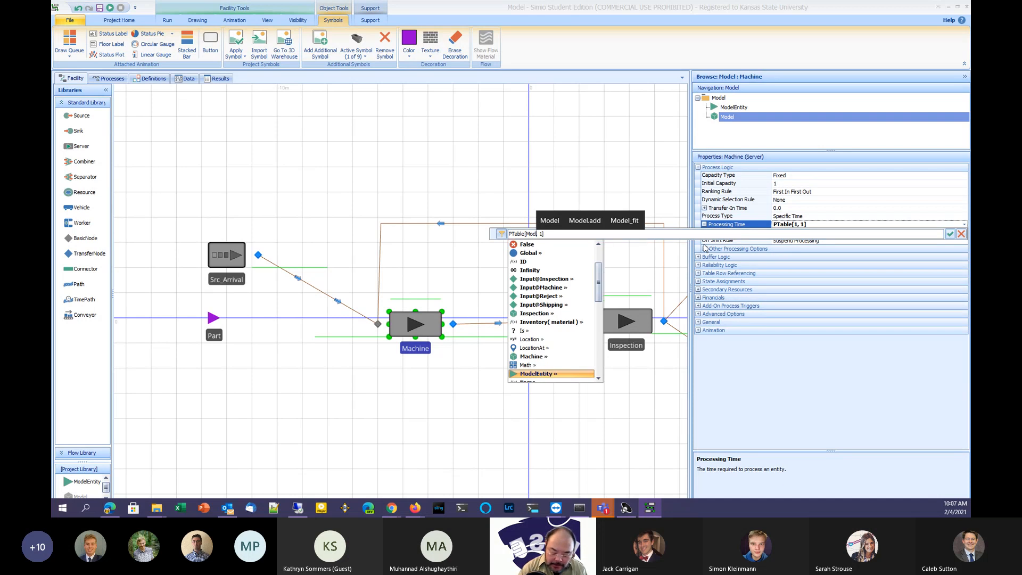
pyautogui.write('elEntity.Jo')
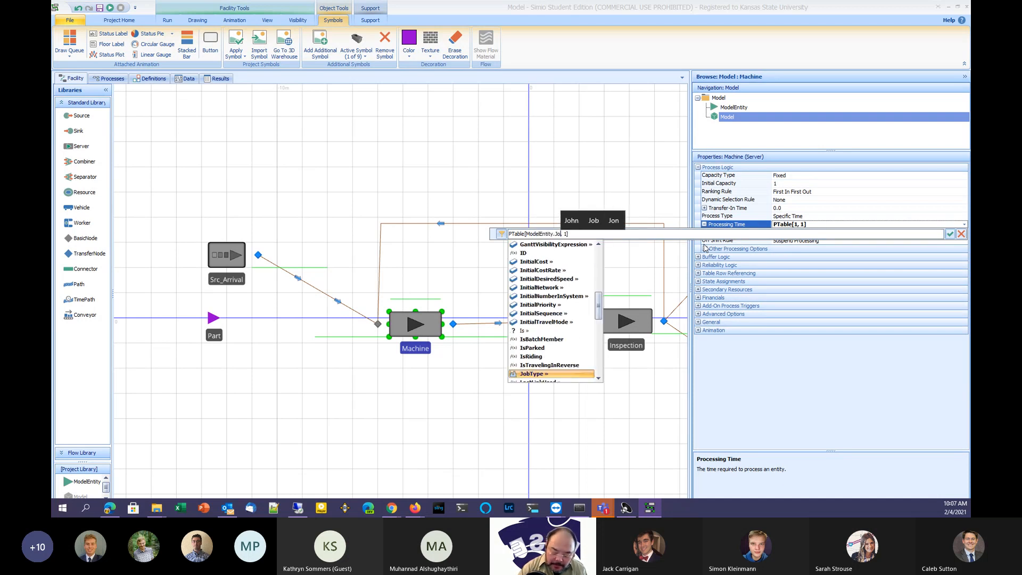
pyautogui.press('Tab')
pyautogui.write('+')
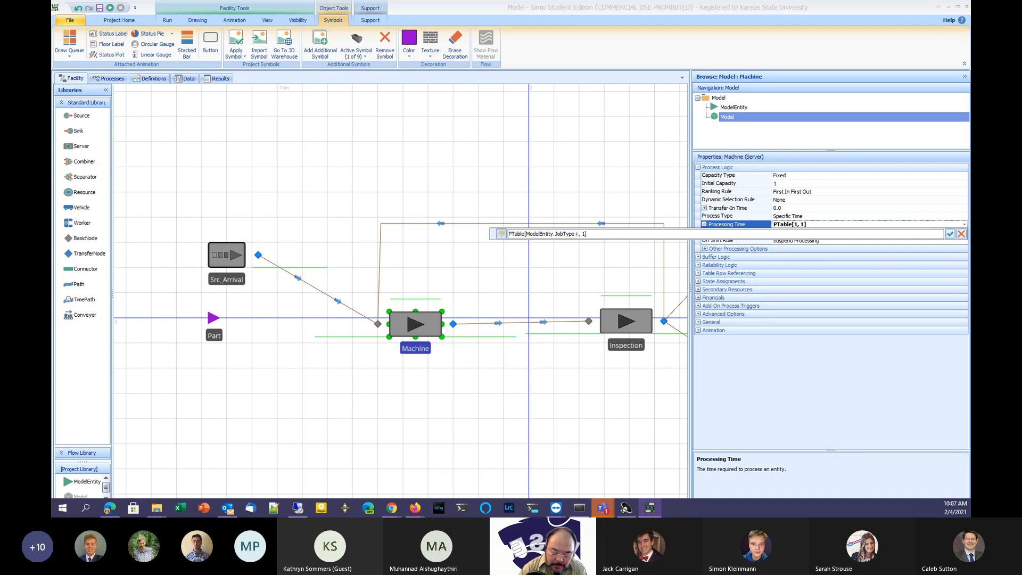
pyautogui.write('MO')
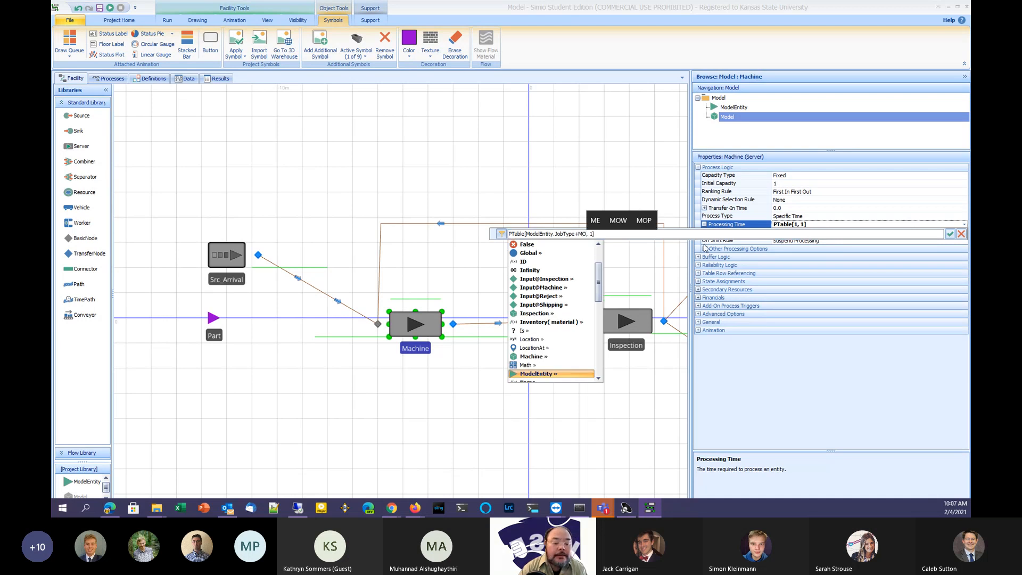
pyautogui.press('BackSpace')
pyautogui.write('odelEntity.St')
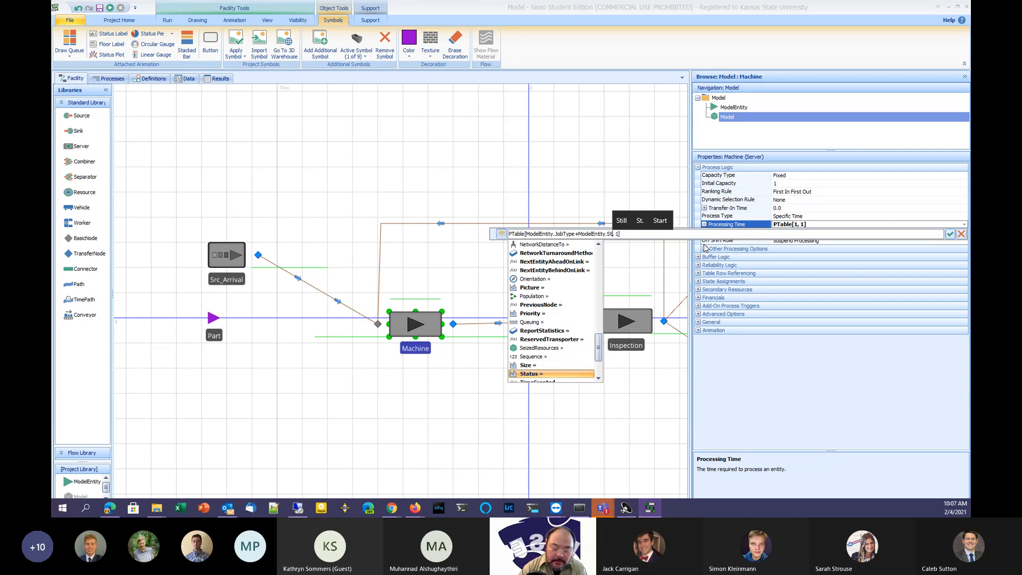
pyautogui.write('atus')
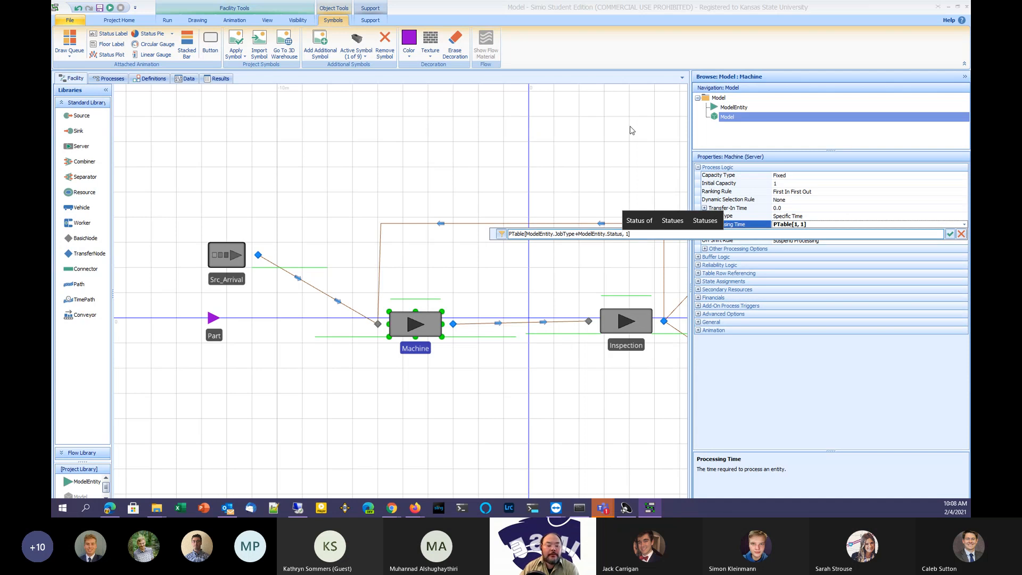
pyautogui.click(950, 234)
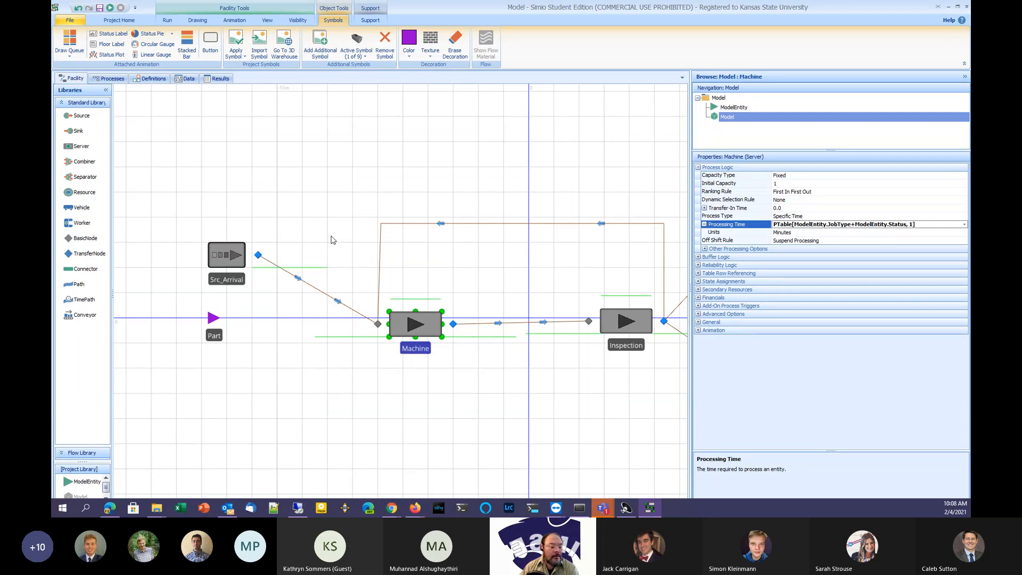
# Check the properties of ModelEntity's Status state variable, including its initial value
pyautogui.click(717, 109)
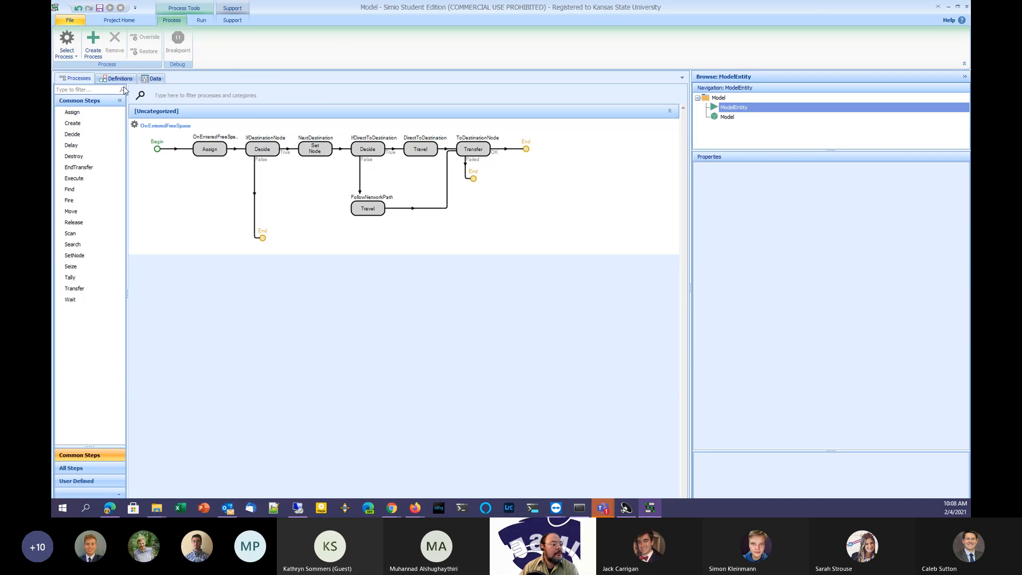
pyautogui.click(119, 79)
pyautogui.click(85, 170)
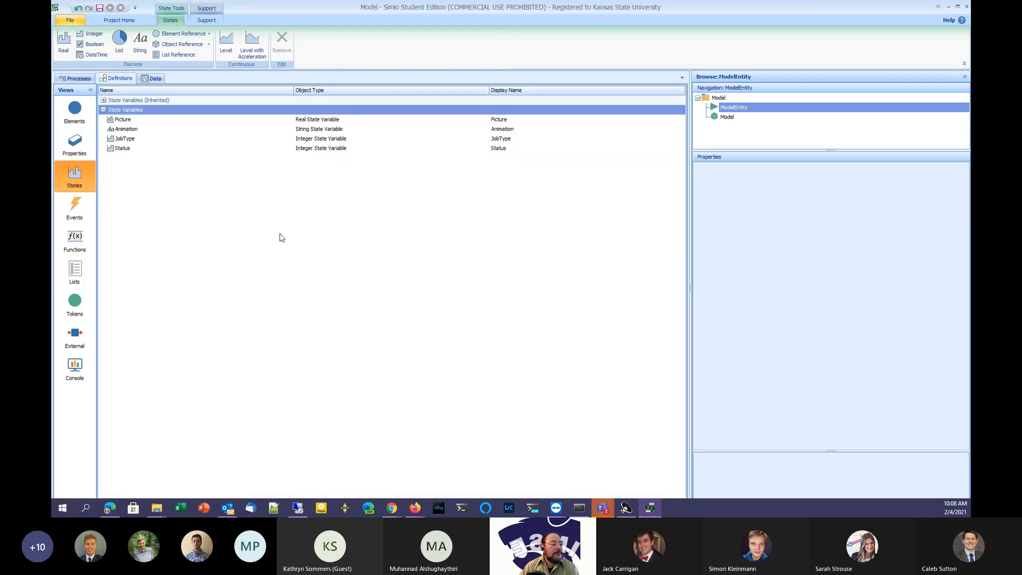
pyautogui.click(136, 149)
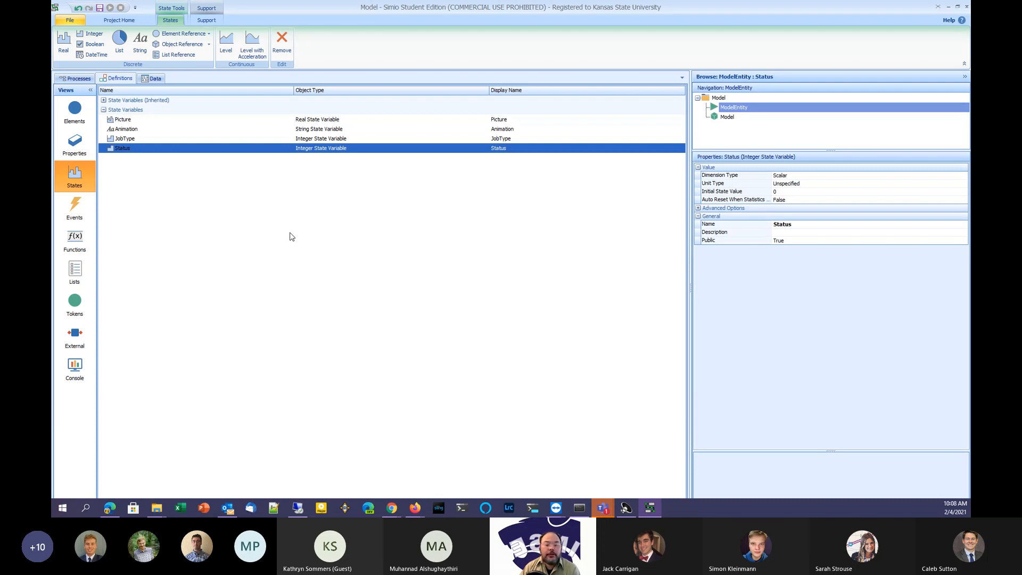
# Set the new value of the ModelEntity.Status assignment to 0 in Src_Arrival's Before Exiting state assignments
pyautogui.click(723, 118)
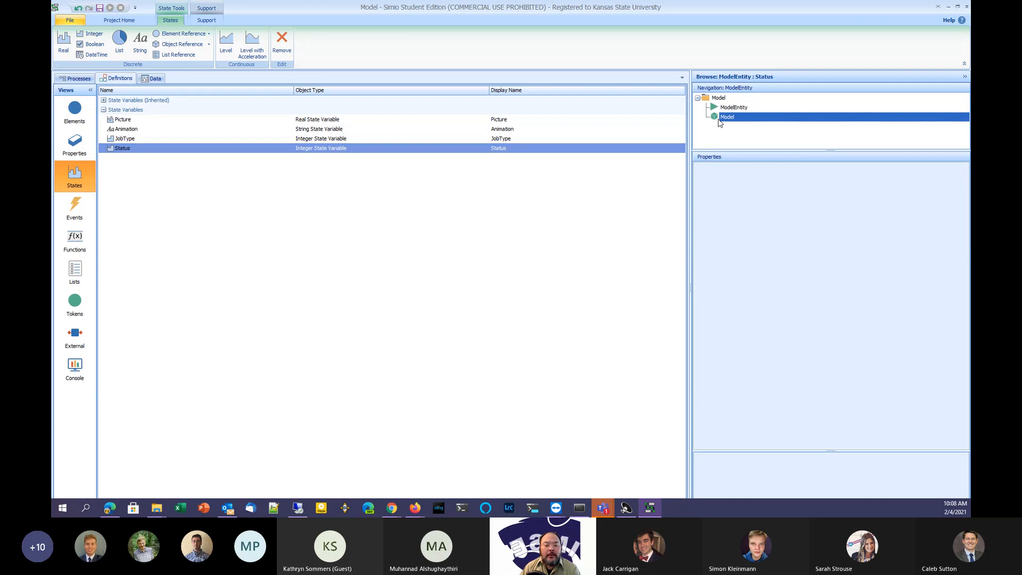
pyautogui.click(241, 250)
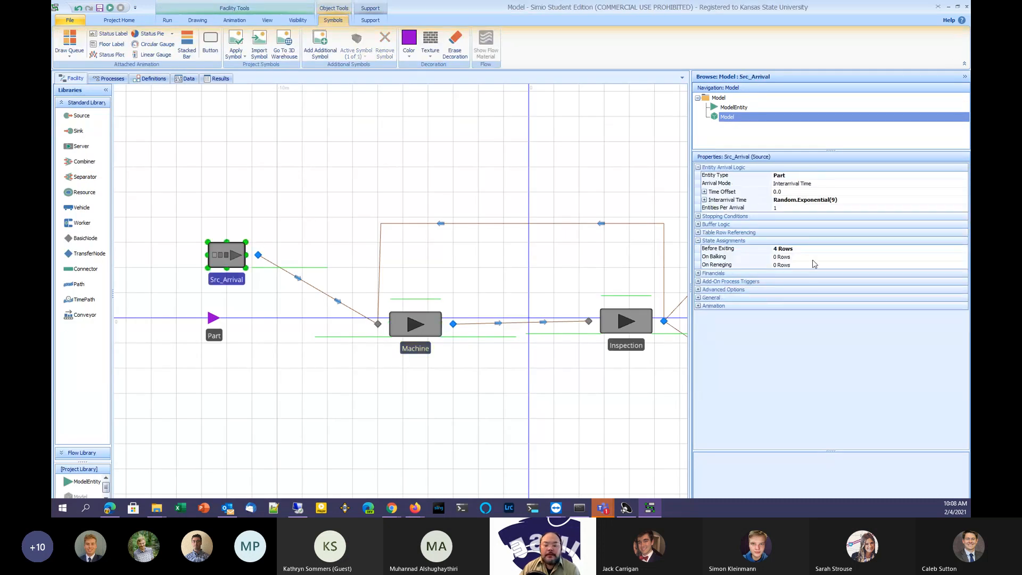
pyautogui.click(946, 249)
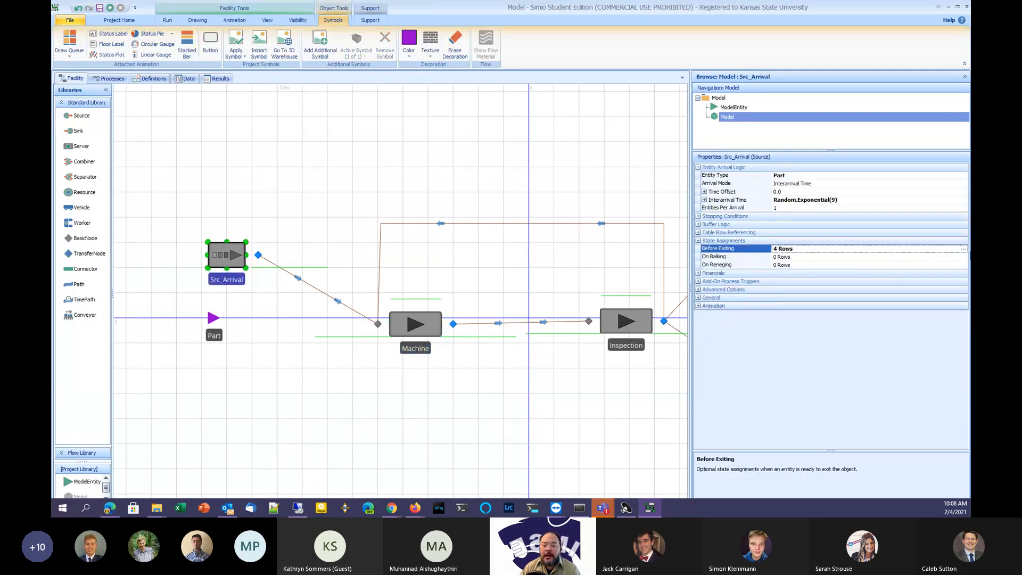
pyautogui.click(963, 248)
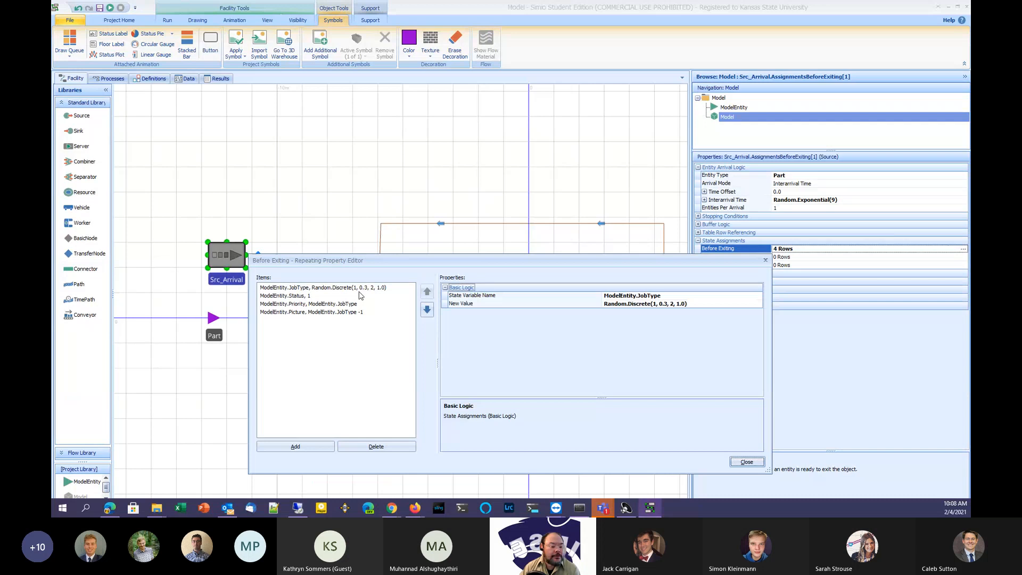
pyautogui.click(316, 297)
pyautogui.click(616, 305)
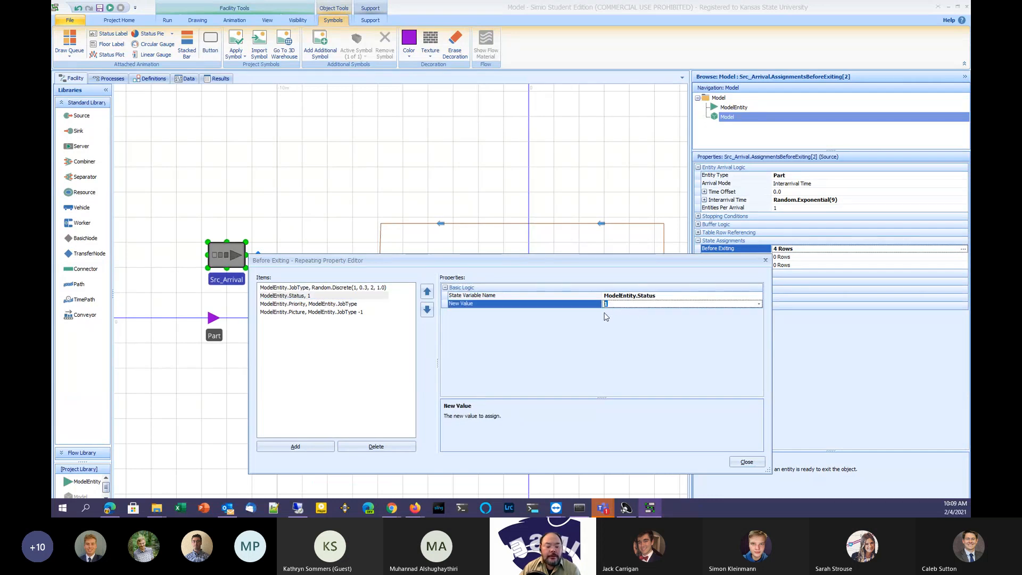
pyautogui.write('0')
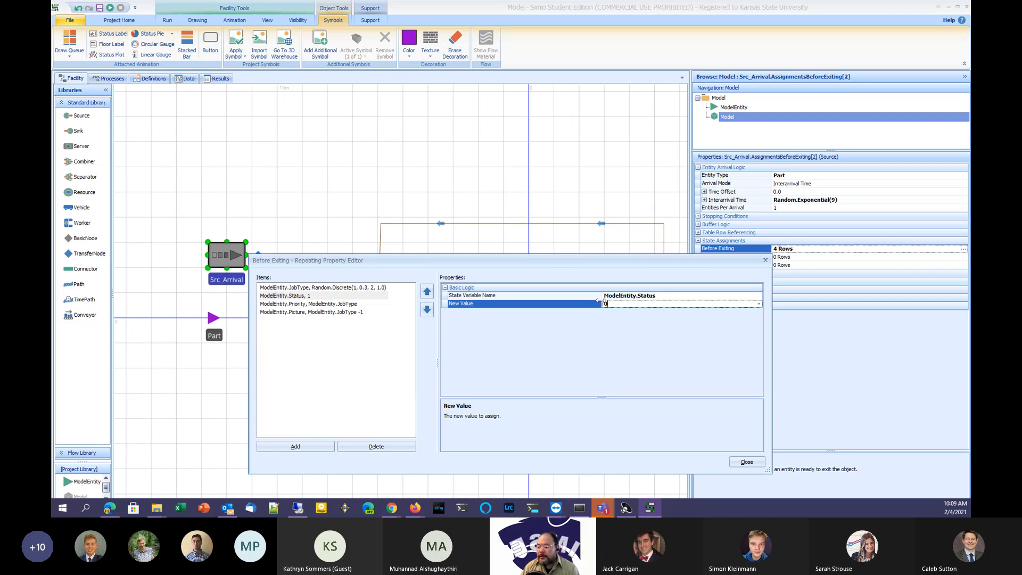
pyautogui.click(740, 459)
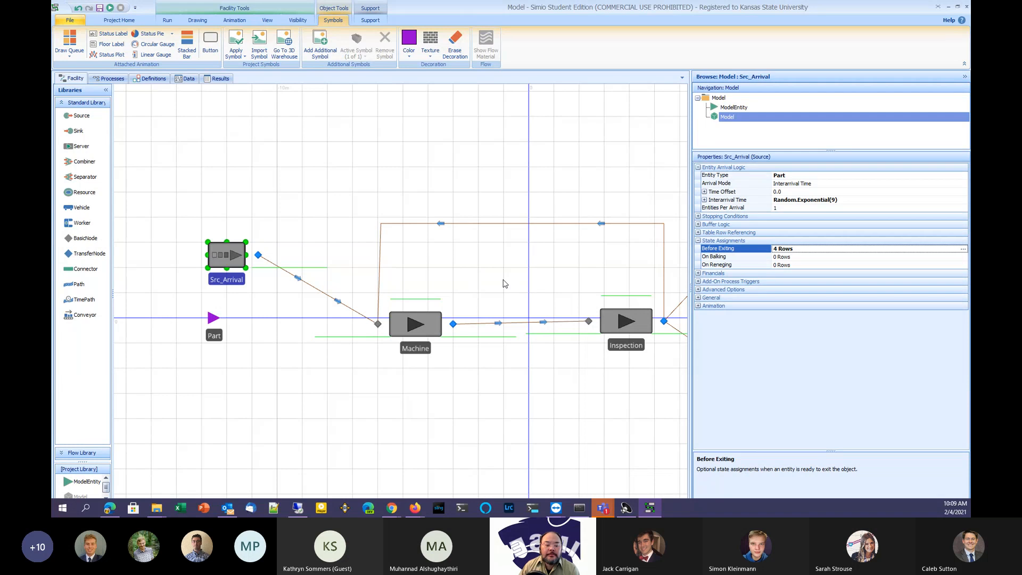
# Check the Machine's Processing Time expression, then run the model with the whole facility in view
pyautogui.click(422, 315)
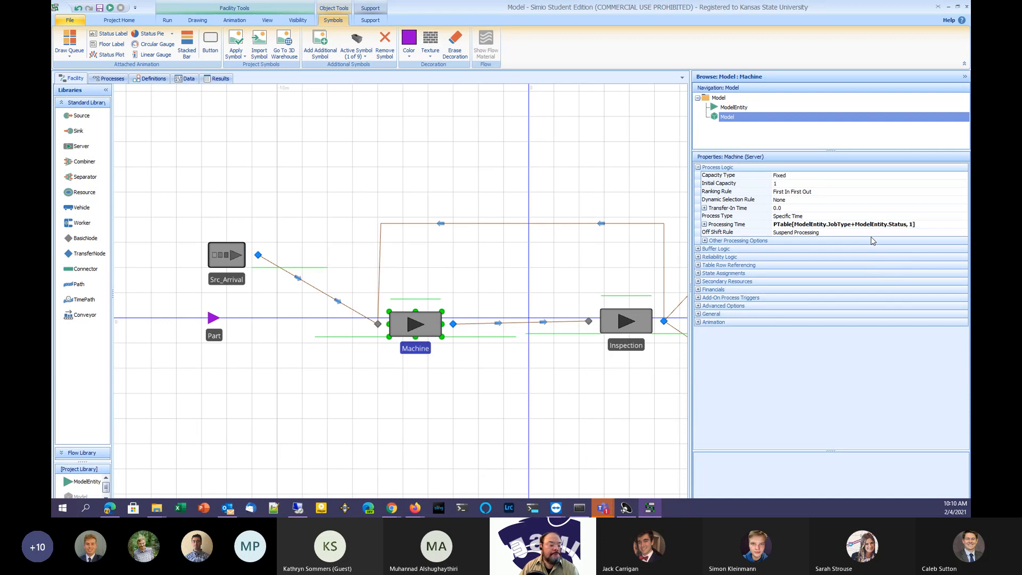
pyautogui.click(109, 8)
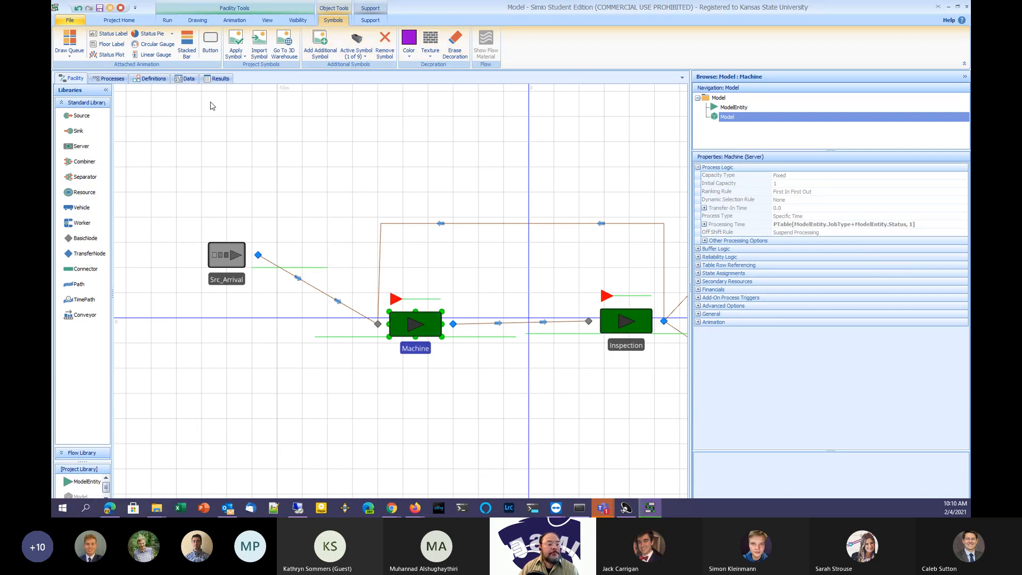
pyautogui.scroll(-1, 397, 150)
pyautogui.moveTo(478, 146); pyautogui.dragTo(445, 186)
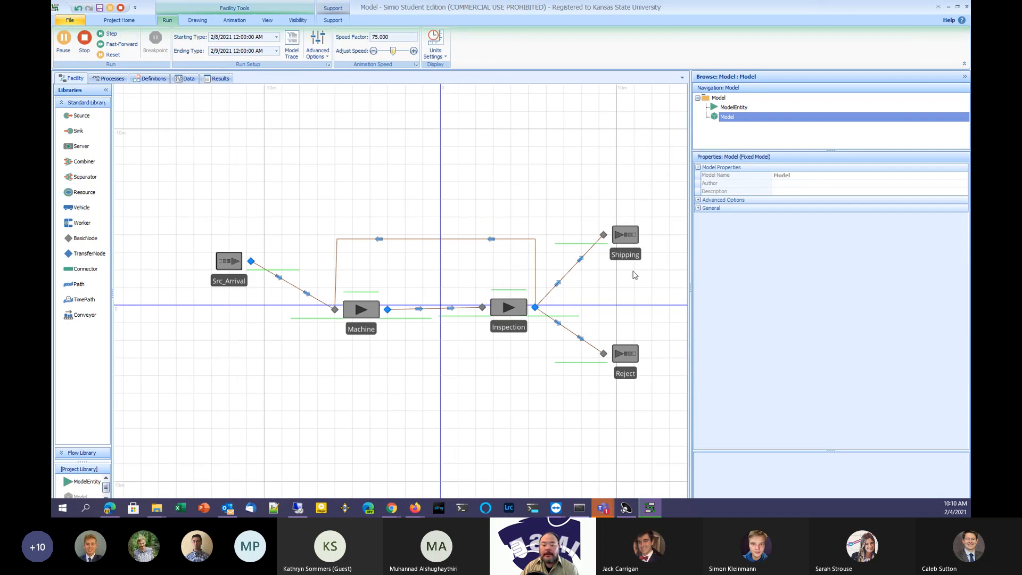
pyautogui.moveTo(690, 290); pyautogui.dragTo(726, 289)
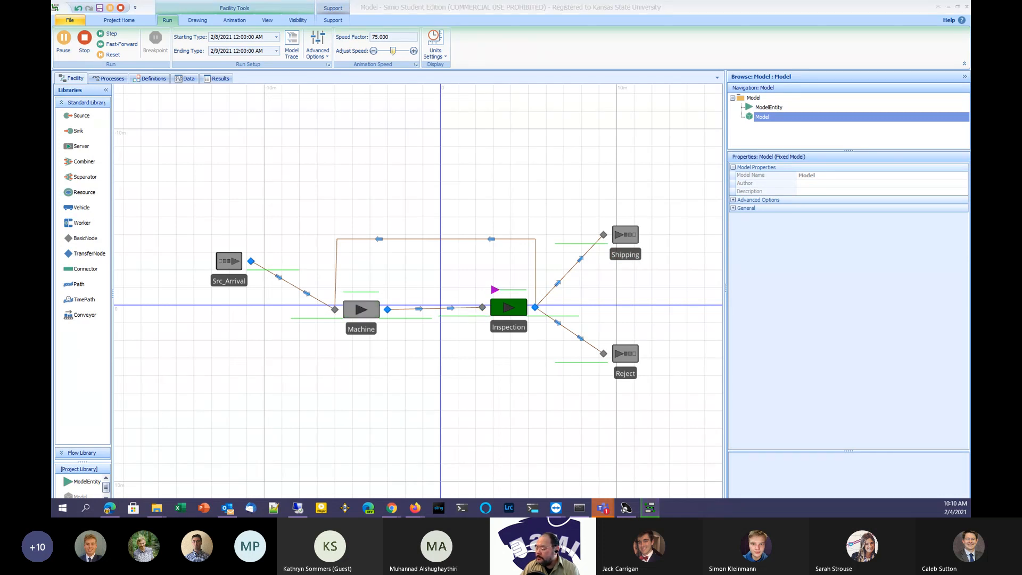
# Switch to the browser and review the process description slides in IMSE643-Lec3.pdf up to the inspection branching outcomes
pyautogui.hotkey('alt', 'Tab')
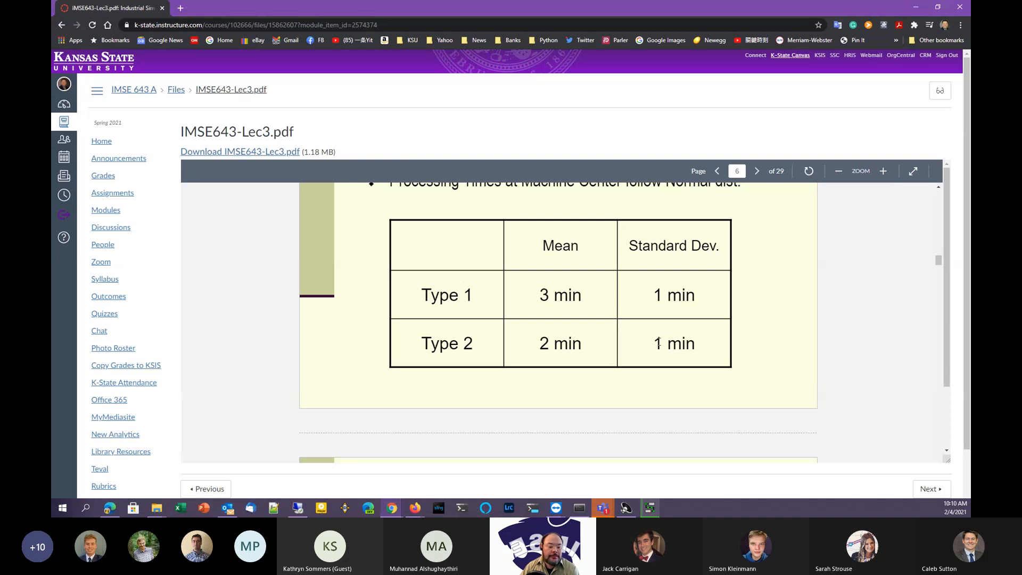
pyautogui.scroll(-3, 647, 337)
pyautogui.scroll(-9, 647, 337)
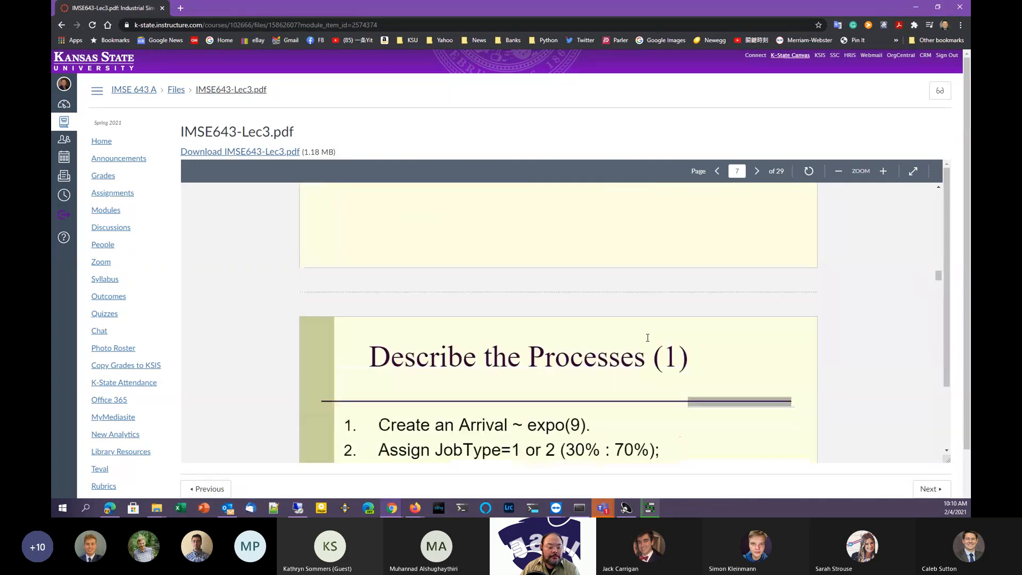
pyautogui.scroll(6, 649, 339)
pyautogui.scroll(-8, 649, 339)
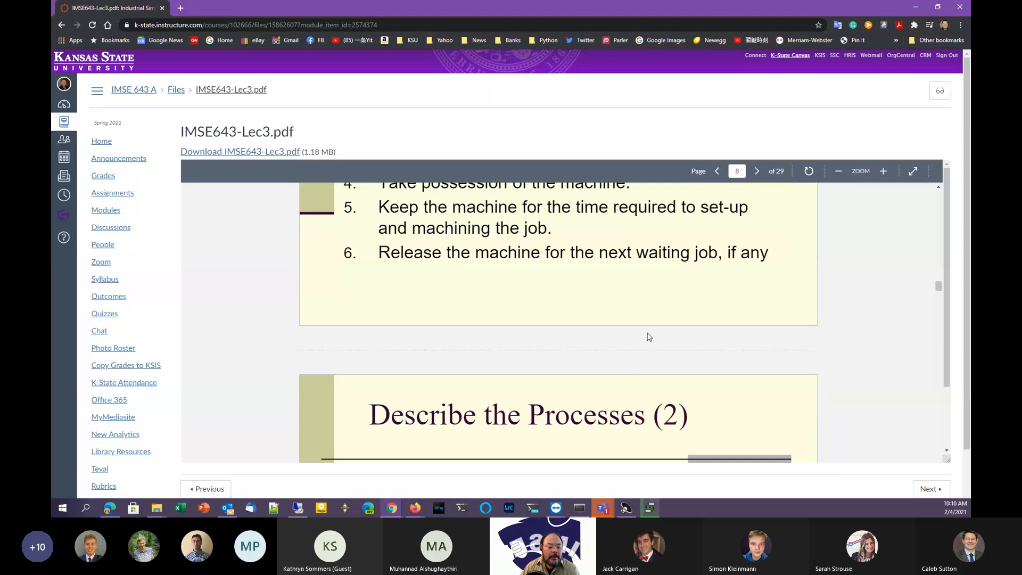
pyautogui.scroll(-3, 649, 337)
pyautogui.scroll(-3, 649, 337)
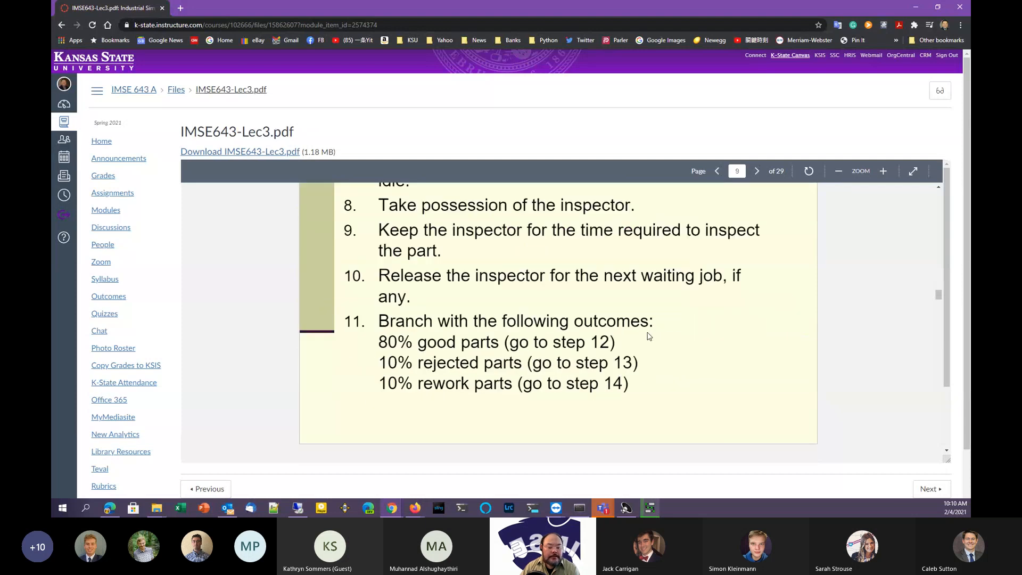
# Review steps 12 to 14 on the Describe the Processes (3) slide of IMSE643-Lec3.pdf
pyautogui.scroll(-6, 649, 337)
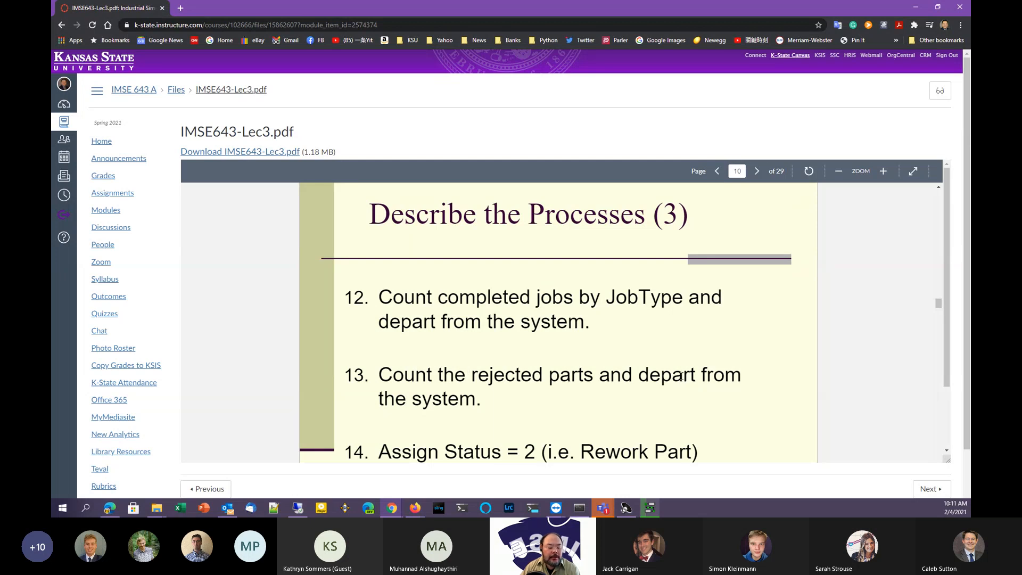
pyautogui.scroll(-3, 671, 379)
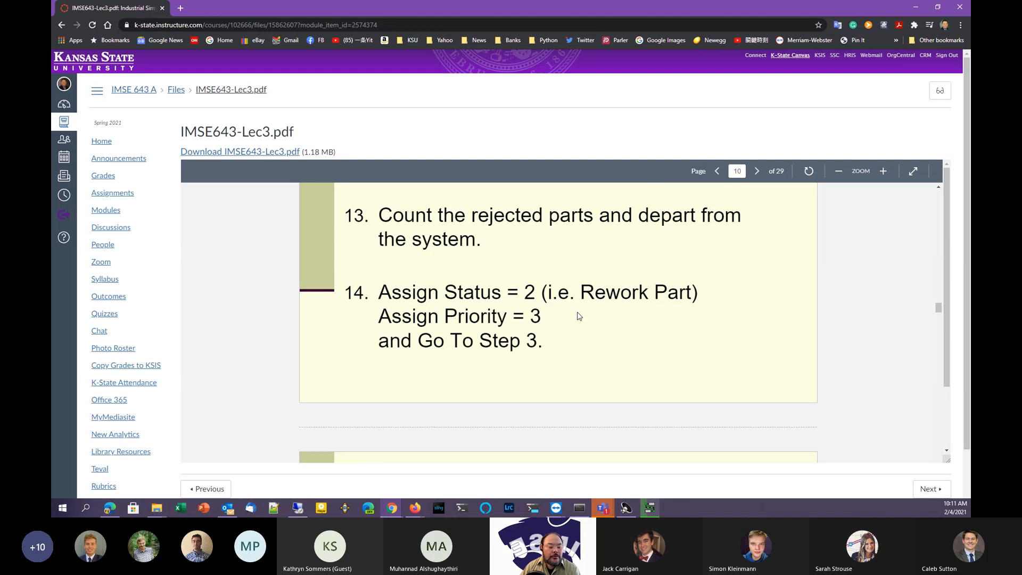
pyautogui.scroll(-3, 578, 316)
pyautogui.scroll(6, 580, 314)
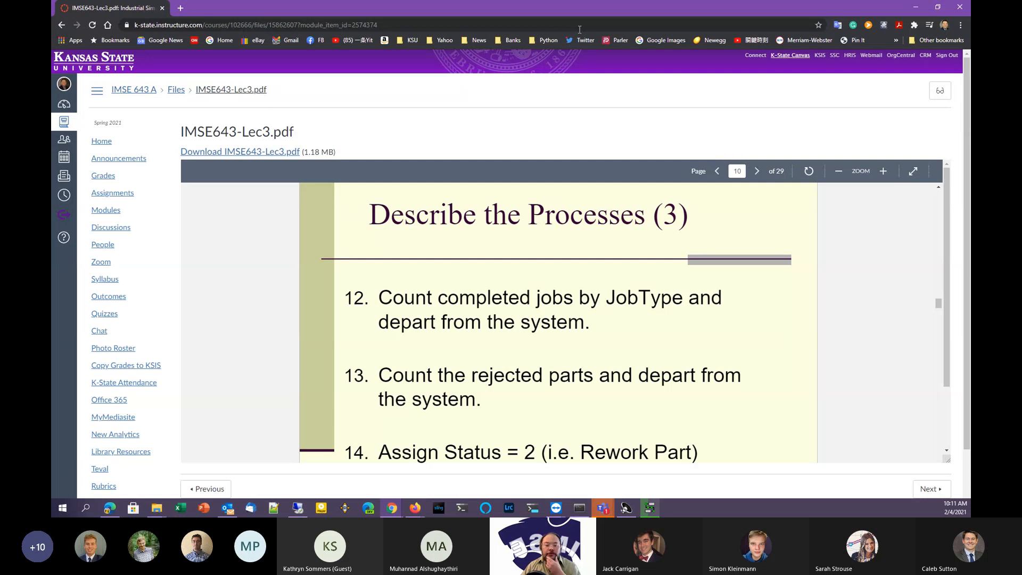
# Switch to Simio, fast-forward the run to its end, glance at the results, and reset the model
pyautogui.click(646, 507)
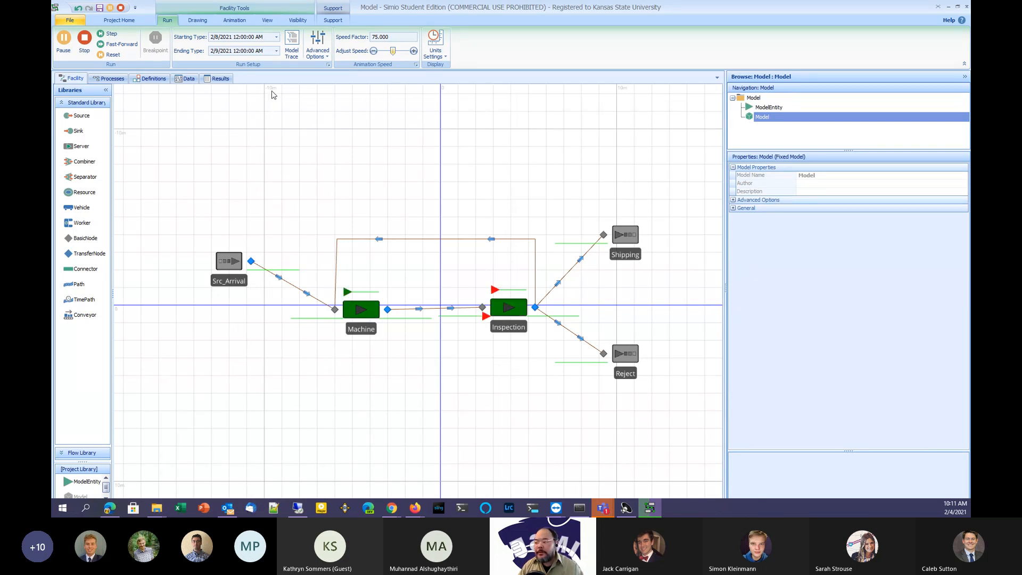
pyautogui.click(117, 45)
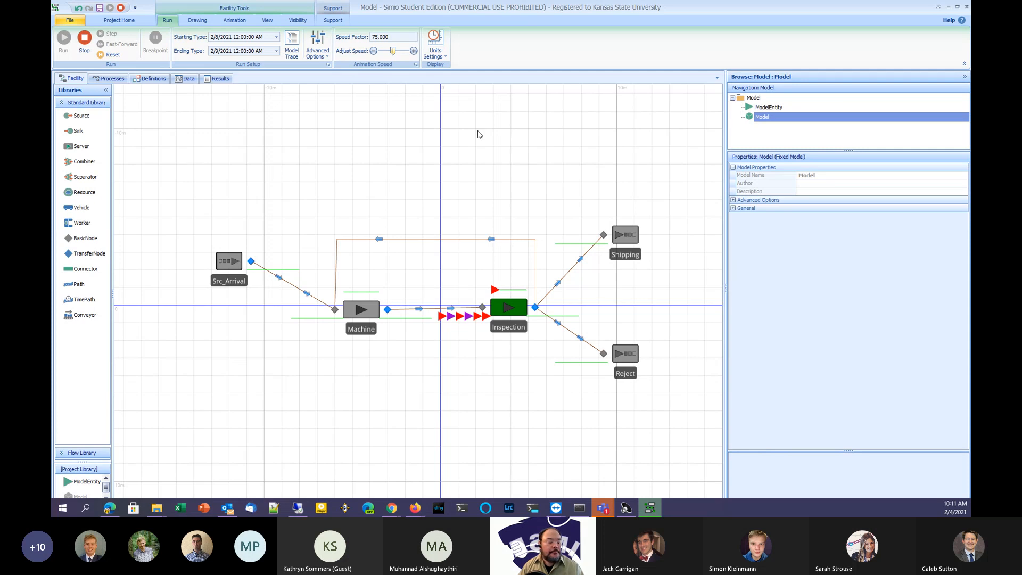
pyautogui.click(220, 79)
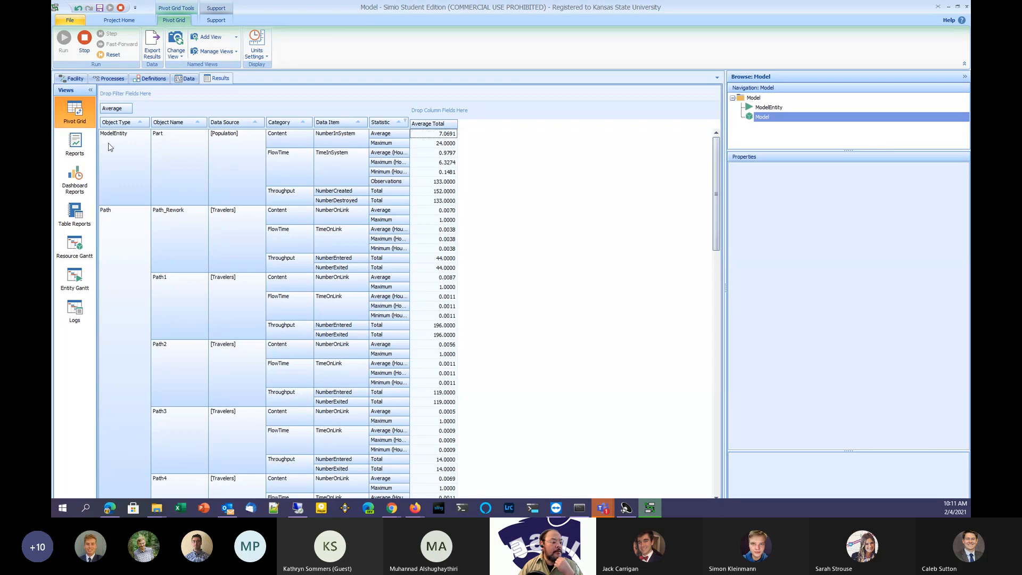
pyautogui.click(73, 78)
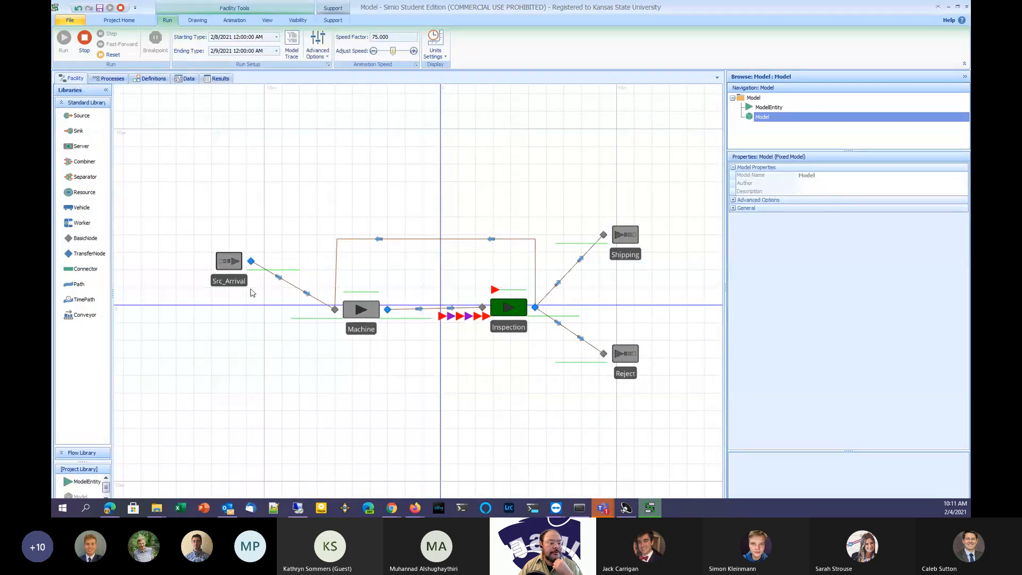
pyautogui.click(108, 54)
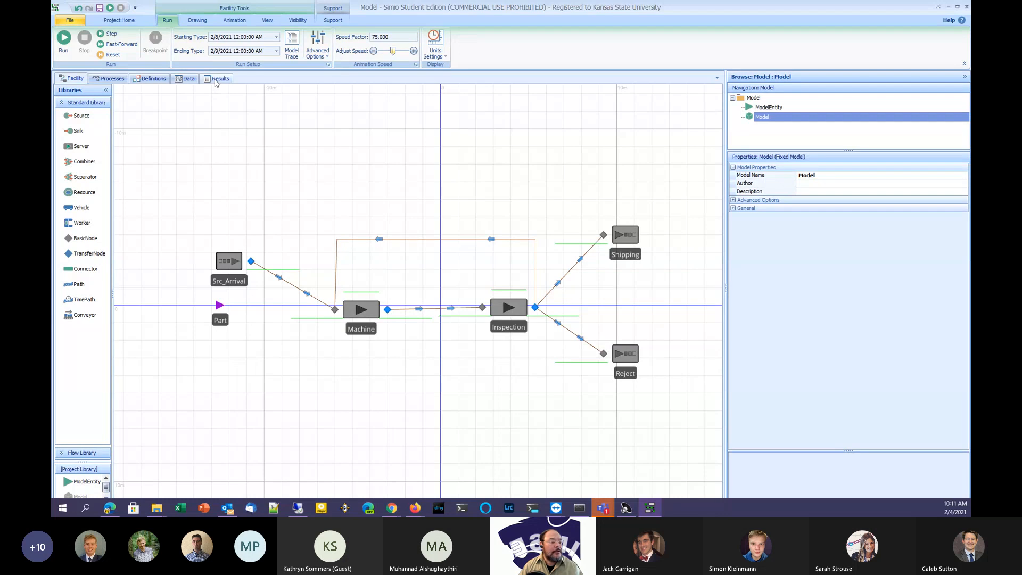
# Examine the results pivot grid for the Part entity, the paths, the Inspection and Machine servers, and the sinks
pyautogui.click(218, 78)
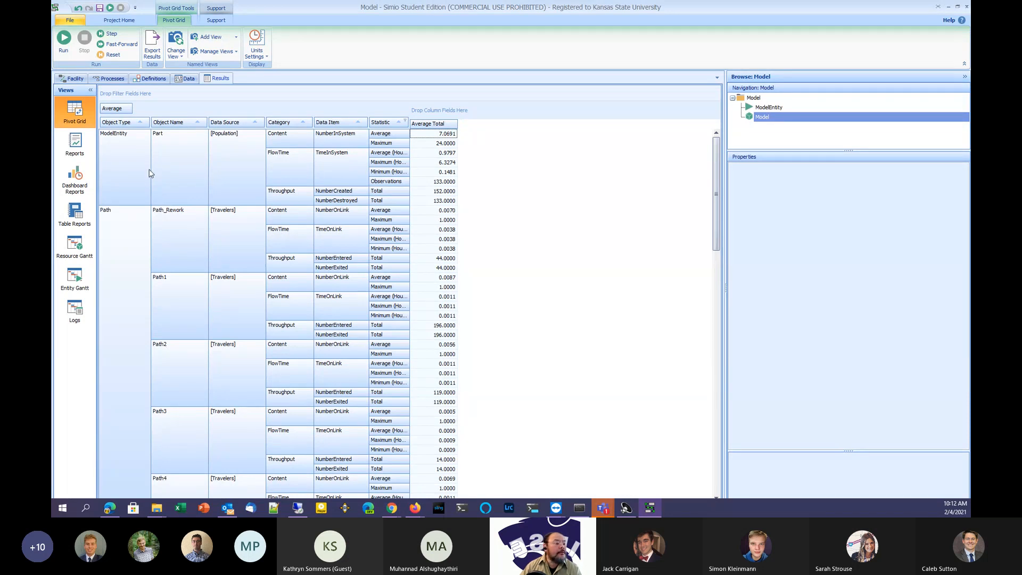
pyautogui.scroll(-10, 150, 173)
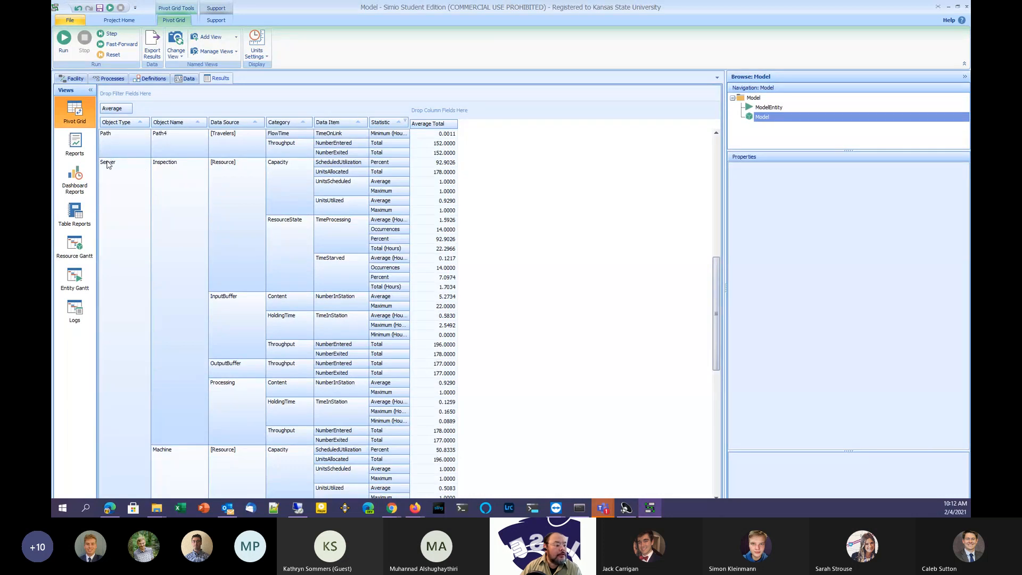
pyautogui.scroll(10, 112, 169)
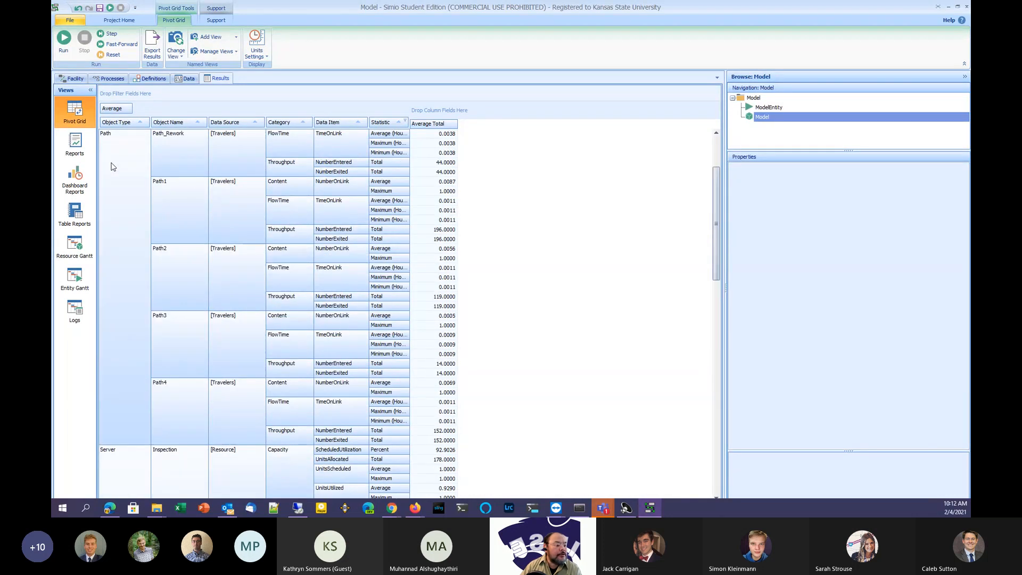
pyautogui.scroll(-10, 122, 211)
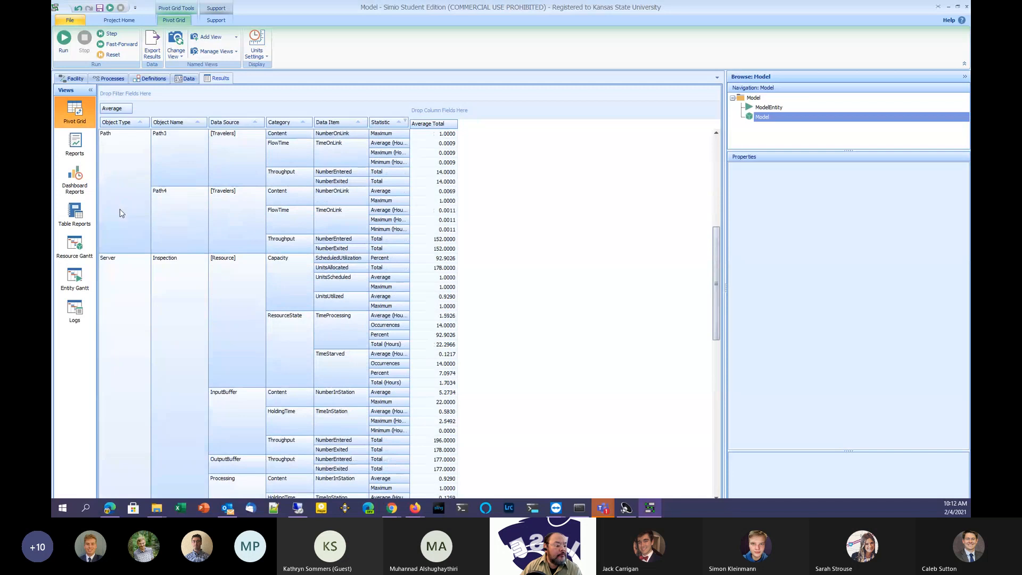
pyautogui.scroll(-12, 132, 270)
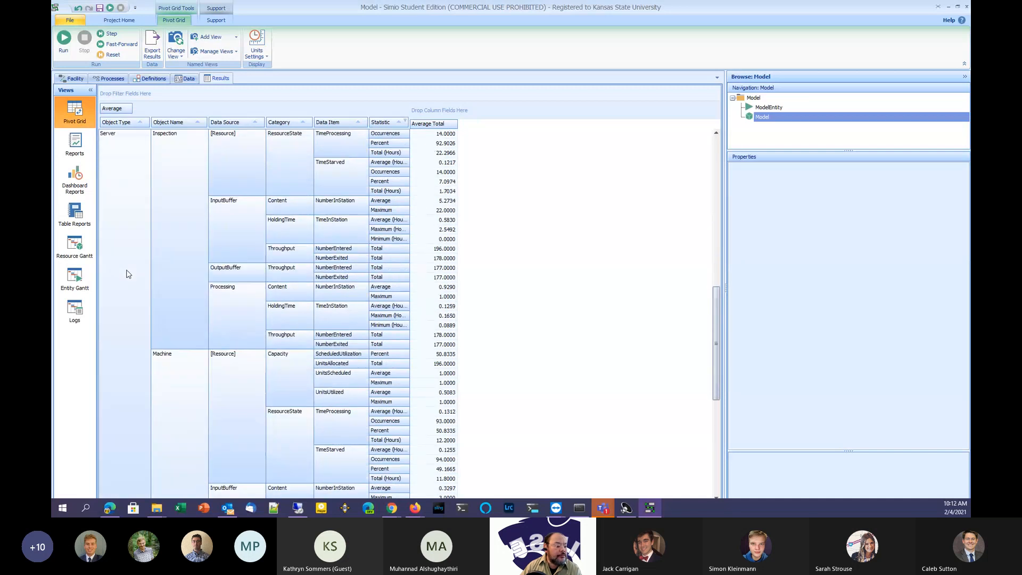
pyautogui.scroll(7, 130, 267)
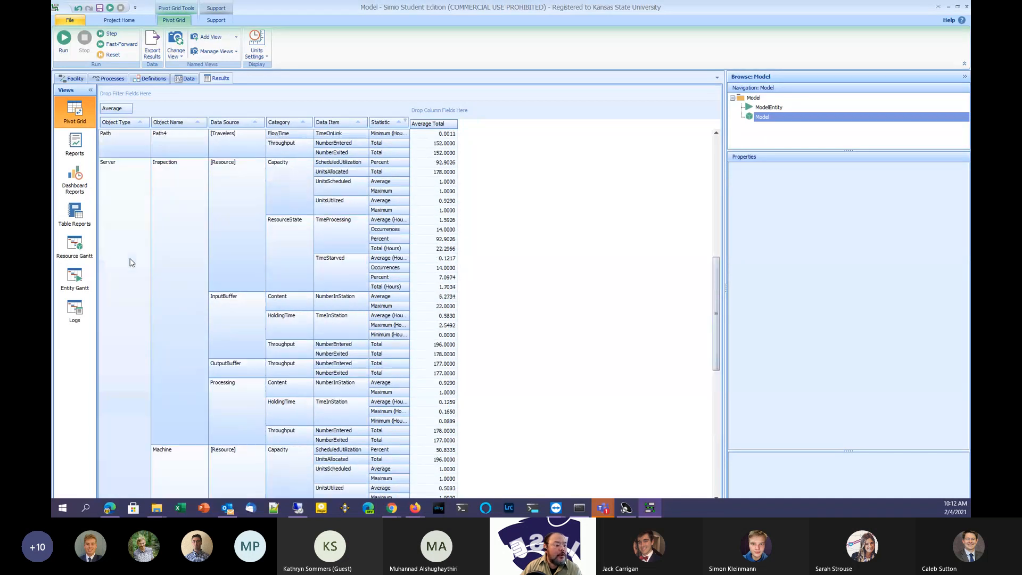
pyautogui.scroll(-3, 160, 250)
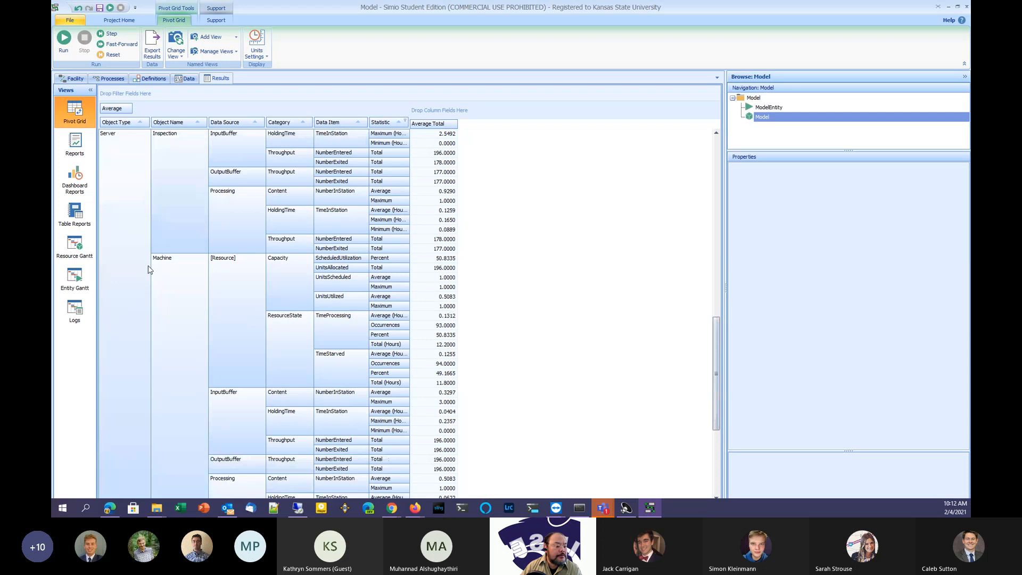
pyautogui.scroll(-7, 144, 271)
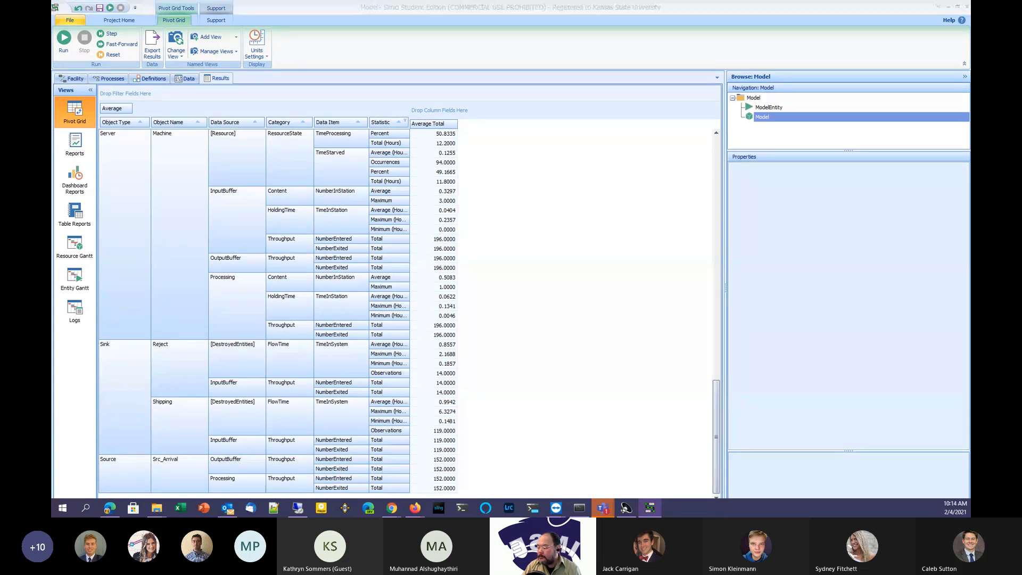
# Glance at the process slide in the browser, return to Simio, and compare entity, path, server and sink statistics in the results
pyautogui.hotkey('alt', 'Tab')
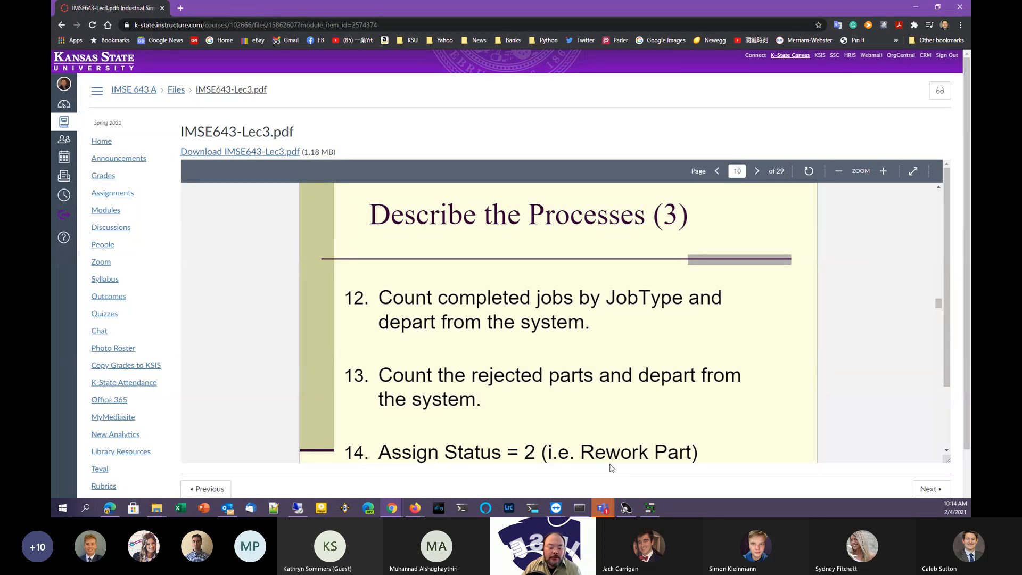
pyautogui.click(650, 508)
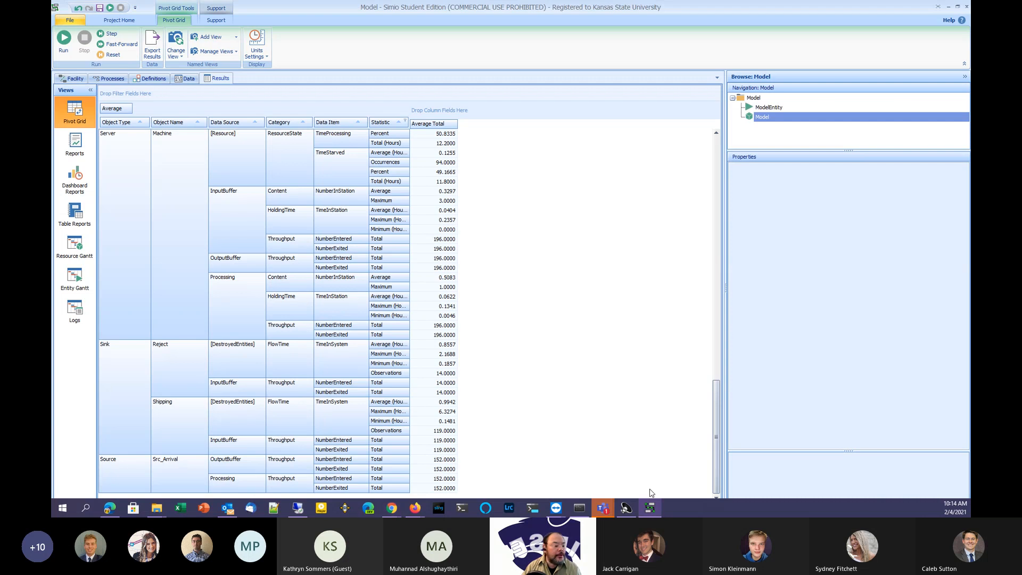
pyautogui.scroll(10, 301, 321)
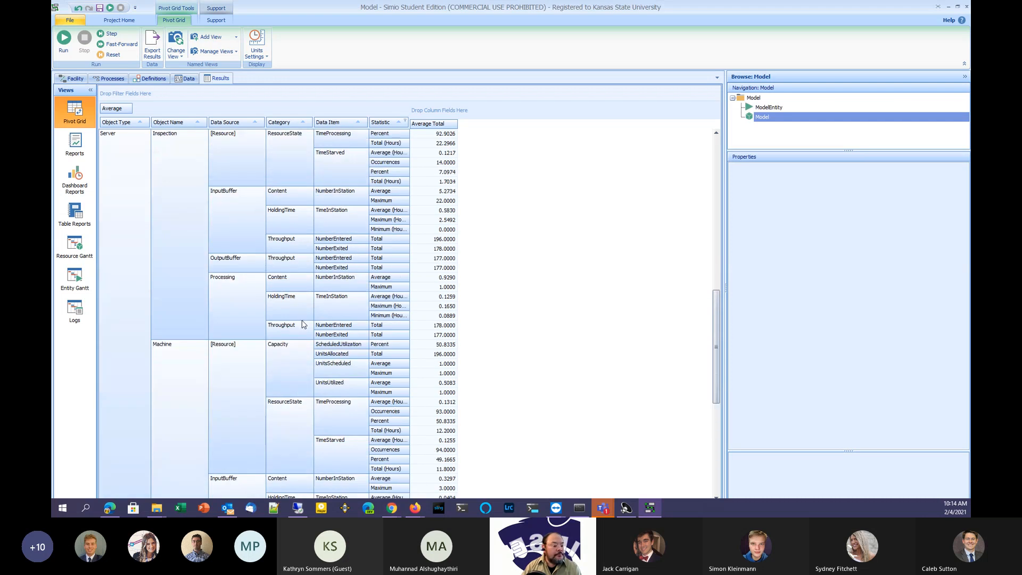
pyautogui.scroll(3, 307, 328)
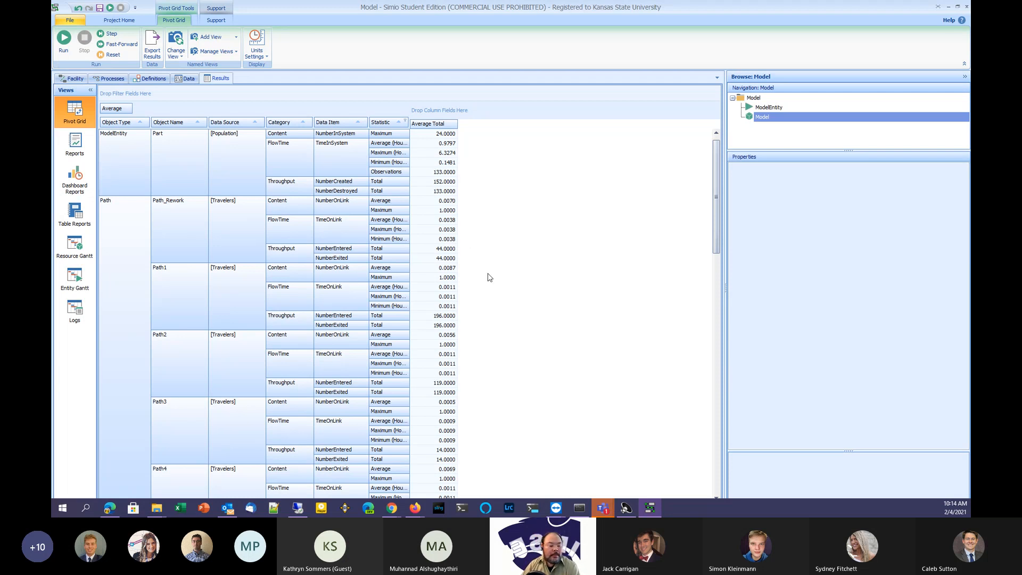
pyautogui.scroll(-15, 486, 277)
pyautogui.scroll(-3, 491, 283)
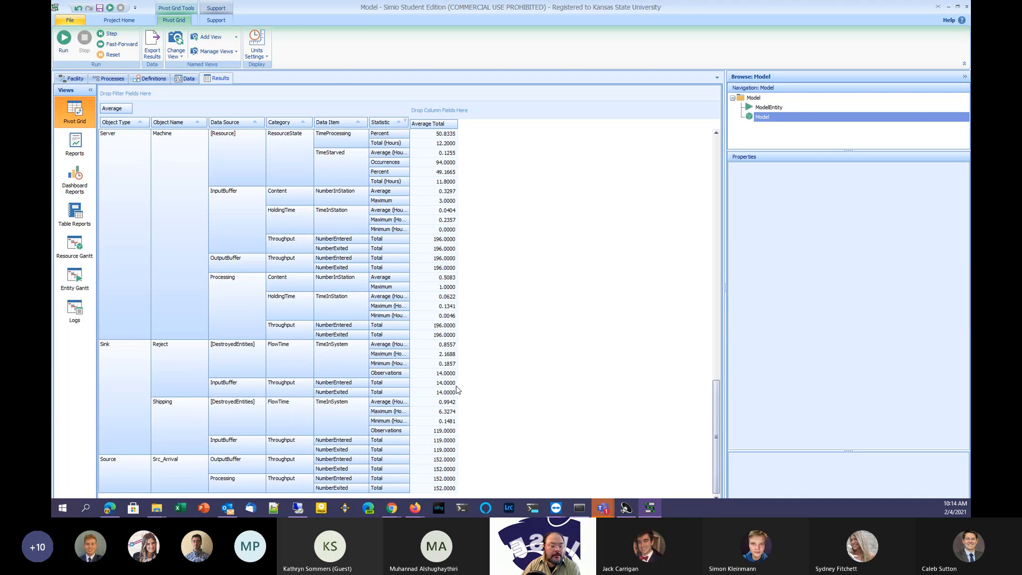
pyautogui.scroll(15, 460, 387)
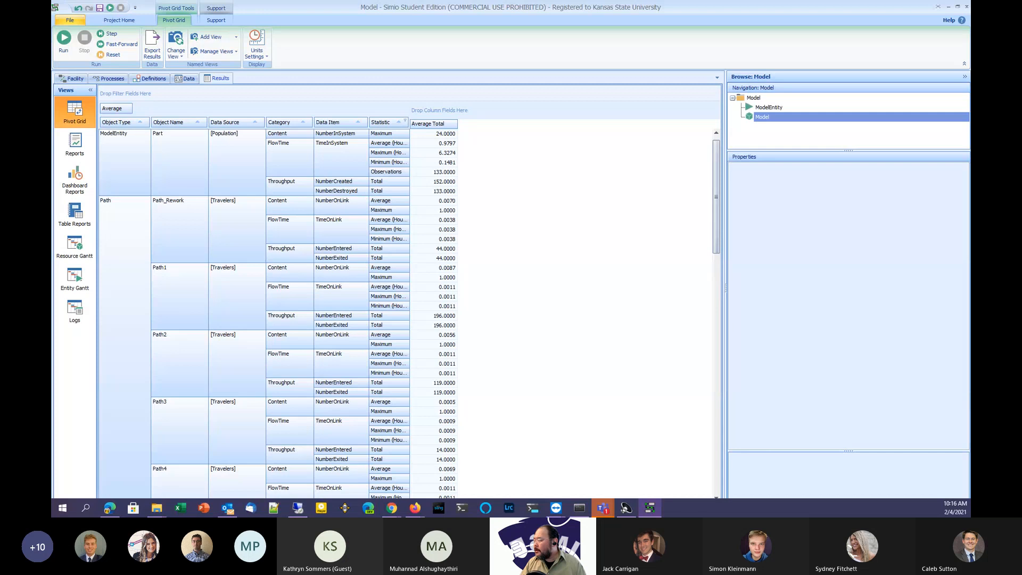
pyautogui.press('super+d')
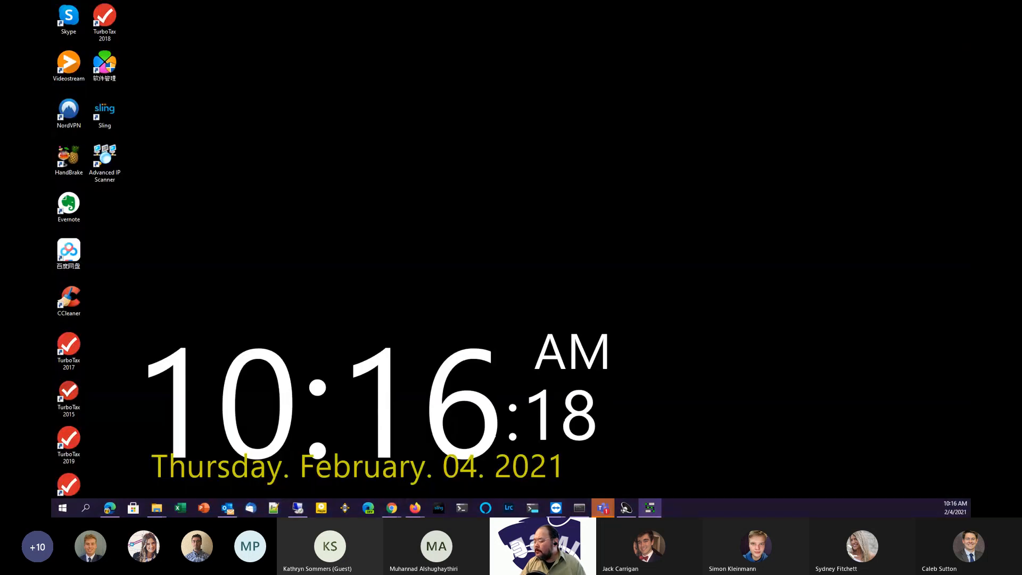
pyautogui.press('super+d')
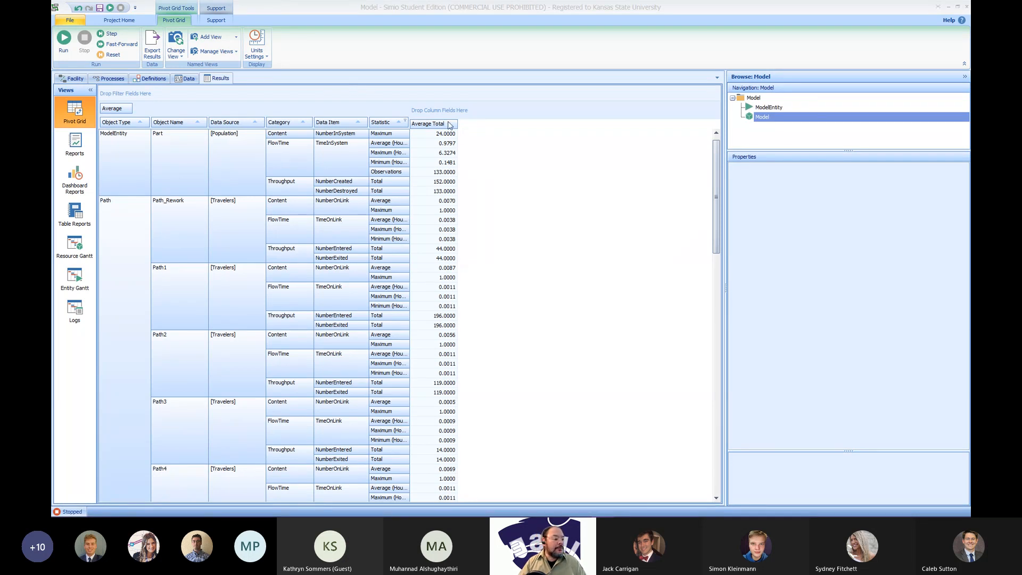
# Return to the facility view, switch to the browser, and reread steps 12 to 14, highlighting JobType in the completed-jobs step
pyautogui.click(73, 79)
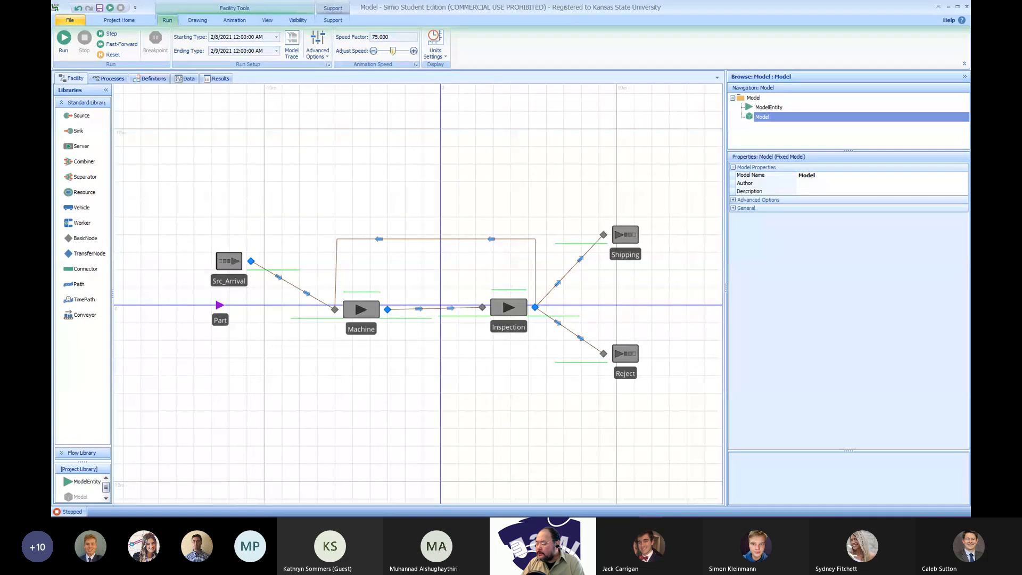
pyautogui.hotkey('alt', 'Tab')
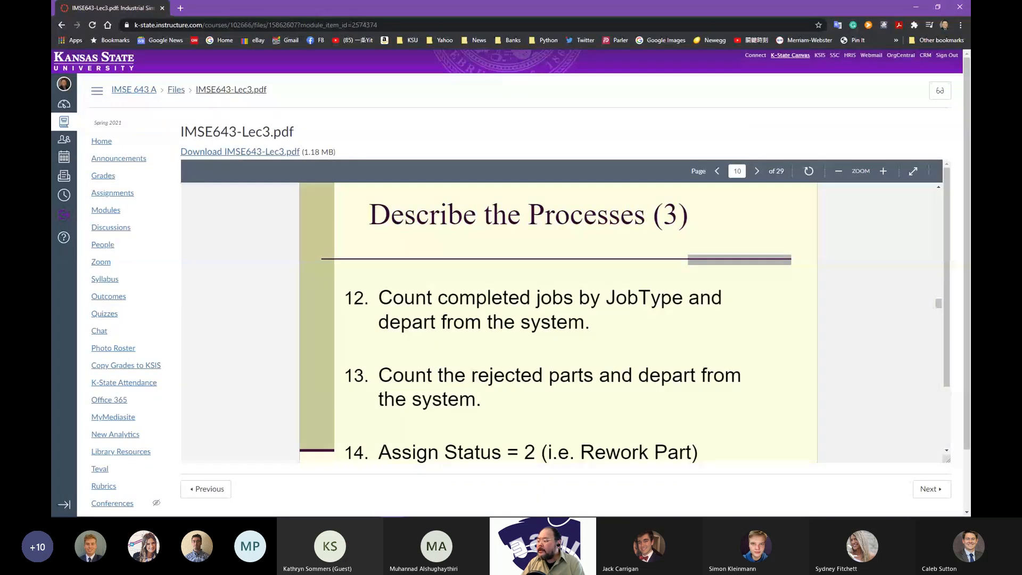
pyautogui.scroll(-1, 692, 335)
pyautogui.scroll(-1, 690, 335)
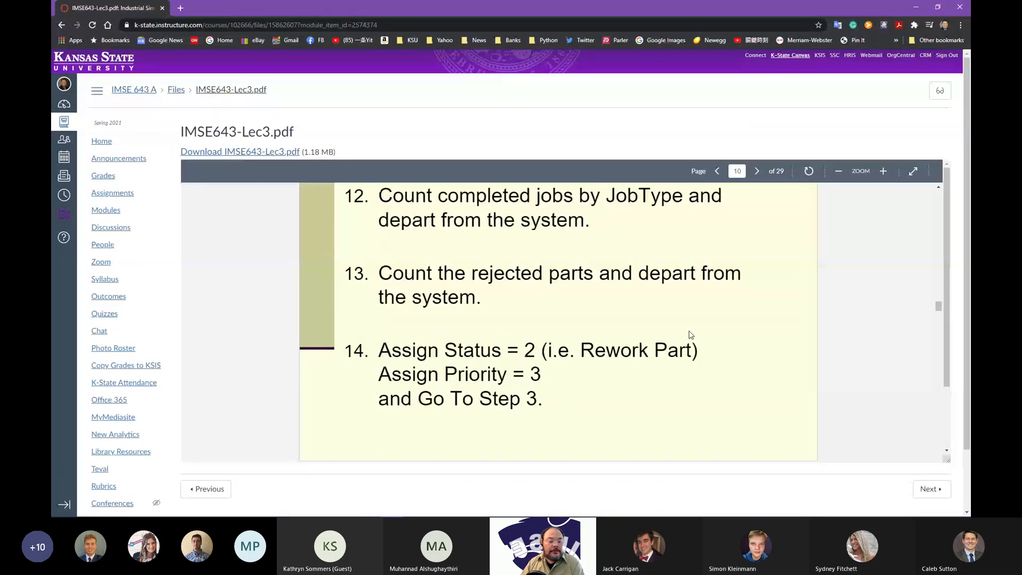
pyautogui.scroll(2, 684, 332)
pyautogui.moveTo(613, 300); pyautogui.dragTo(683, 298)
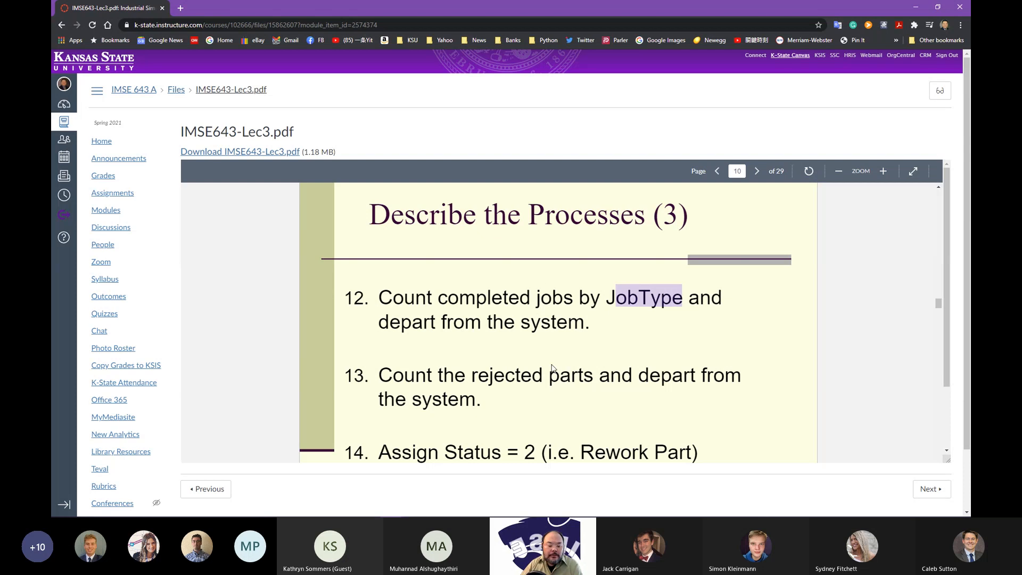
# Switch to Simio, move the Shipping sink farther up, and place a copy of it between Shipping and Reject
pyautogui.click(650, 508)
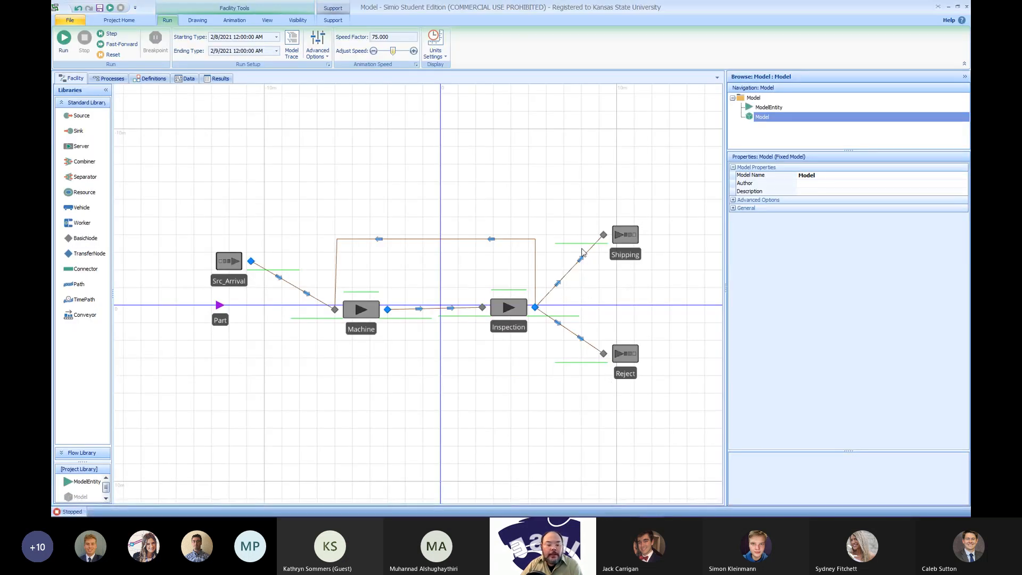
pyautogui.moveTo(625, 242); pyautogui.dragTo(622, 193)
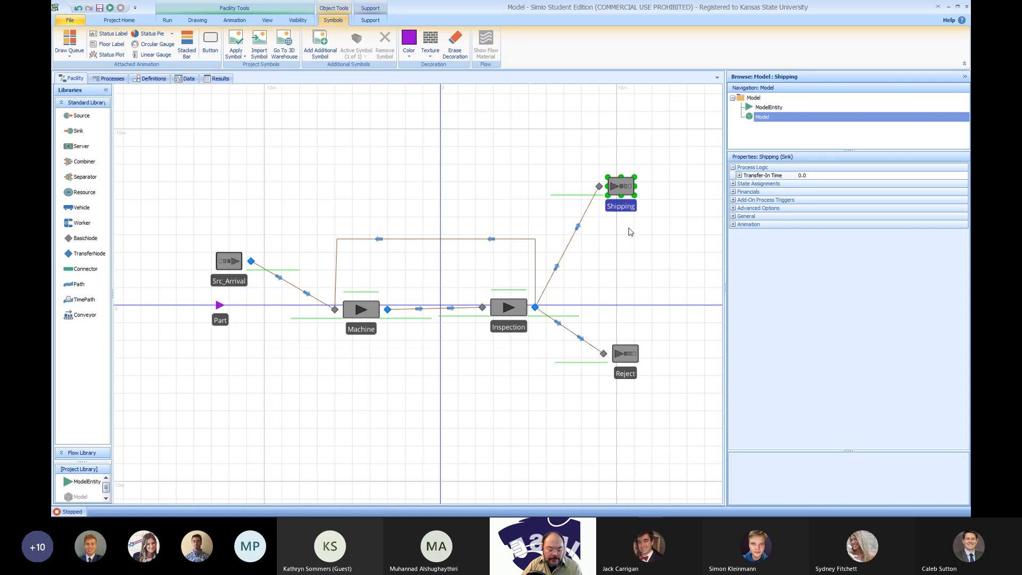
pyautogui.hotkey('ctrl', 'v')
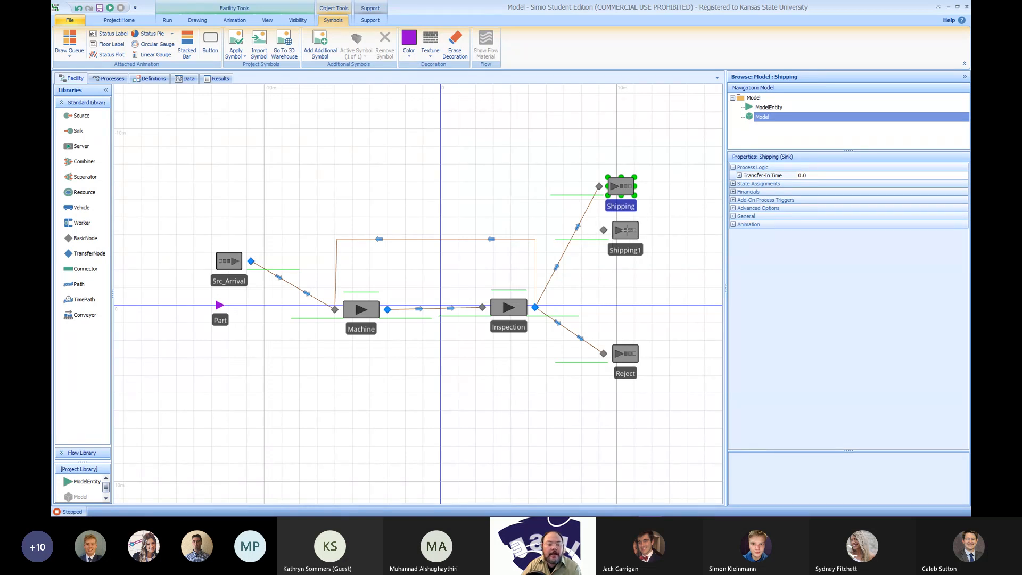
pyautogui.click(626, 238)
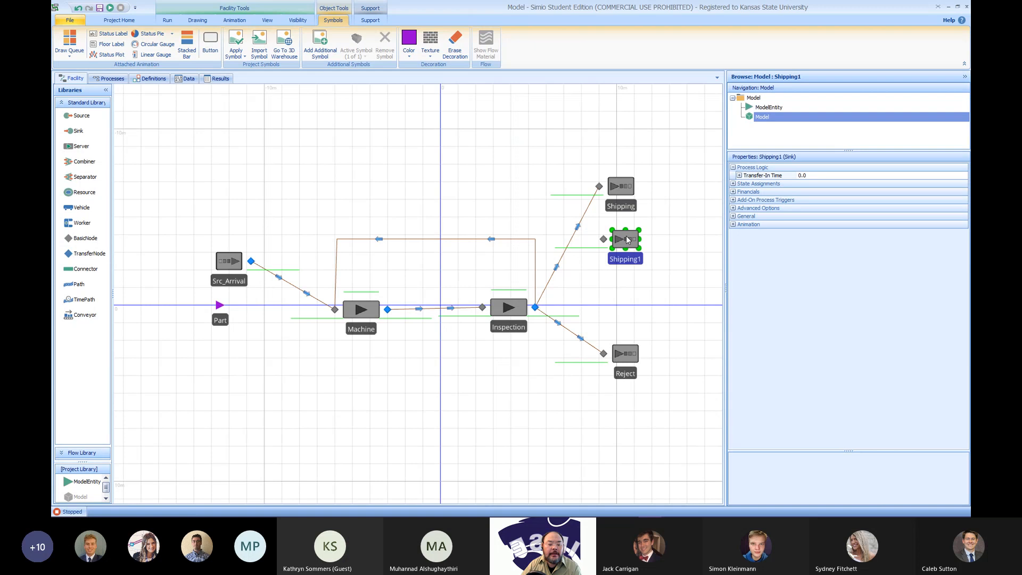
# Rename the original Shipping sink as Shipping_Type1
pyautogui.click(631, 209)
pyautogui.click(631, 208)
pyautogui.click(632, 205)
pyautogui.write('_')
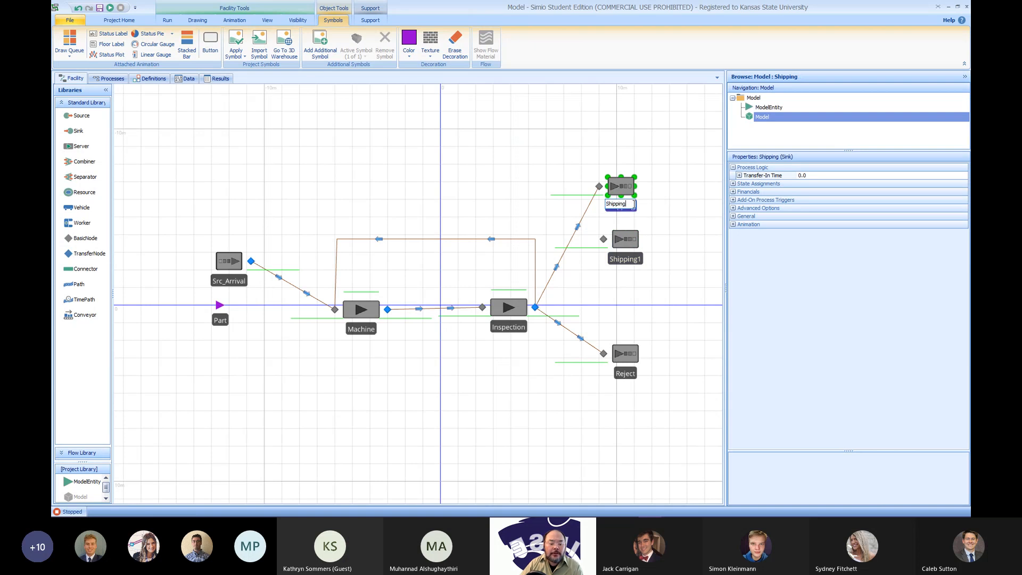
pyautogui.write('Type1')
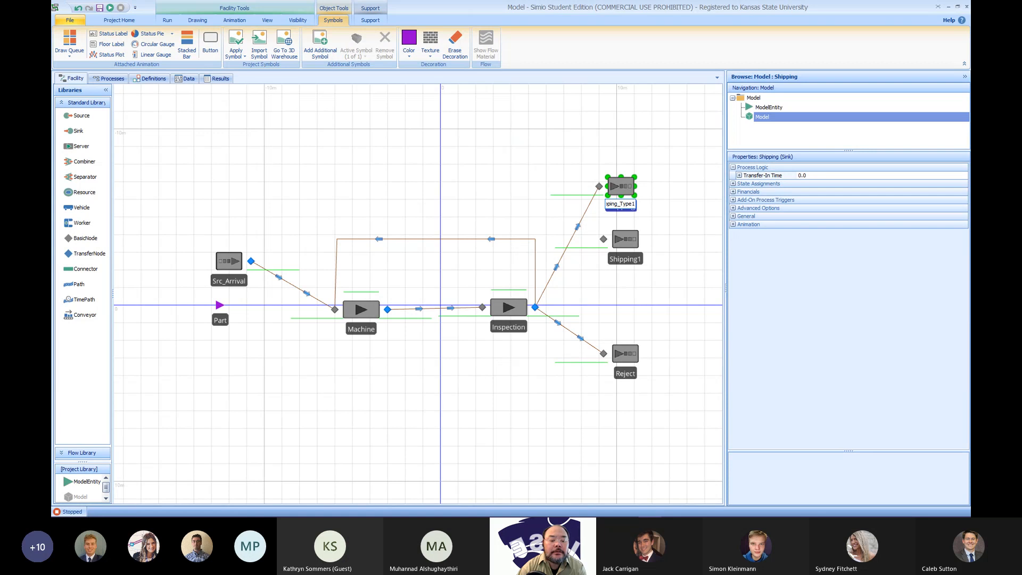
pyautogui.press('Return')
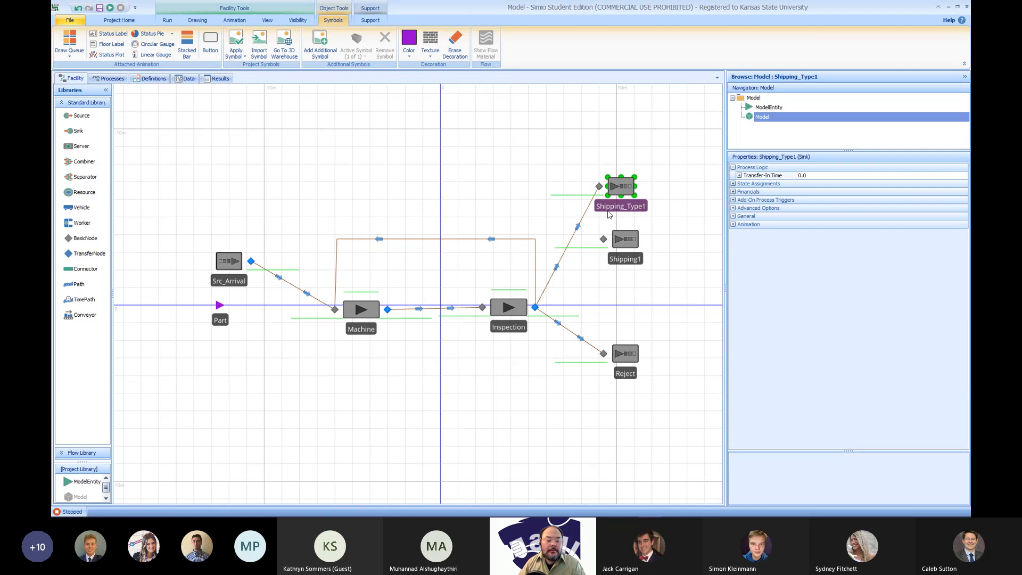
# Rename the copied shipping sink Shipping1 as Shipping_Type2
pyautogui.click(612, 259)
pyautogui.click(635, 264)
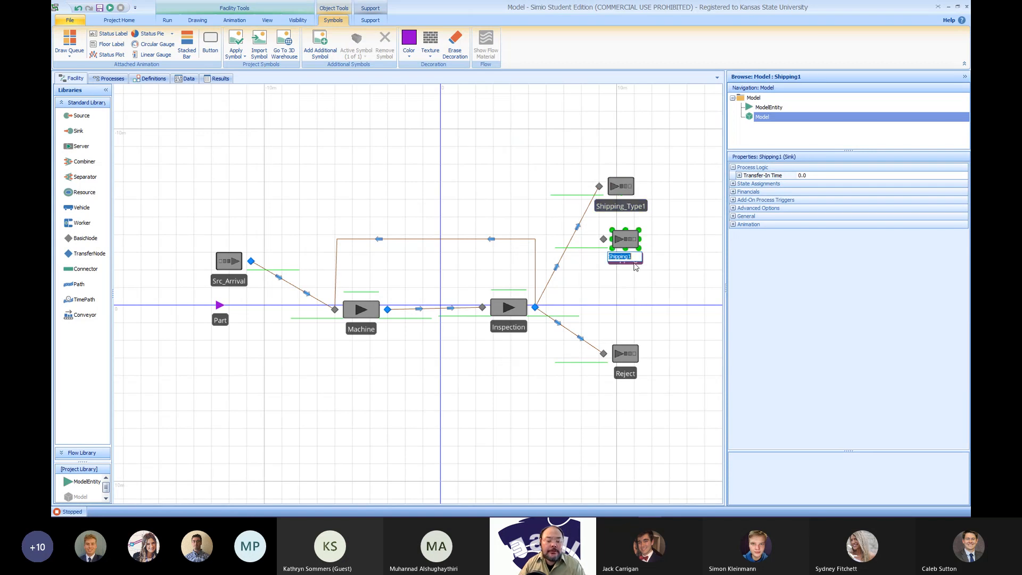
pyautogui.click(637, 258)
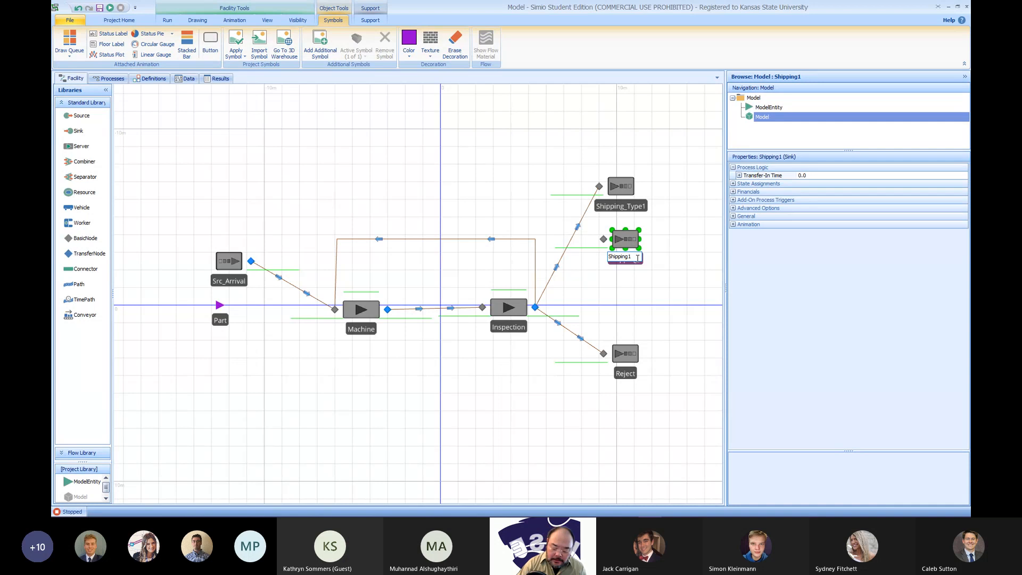
pyautogui.press('BackSpace')
pyautogui.write('_Type2')
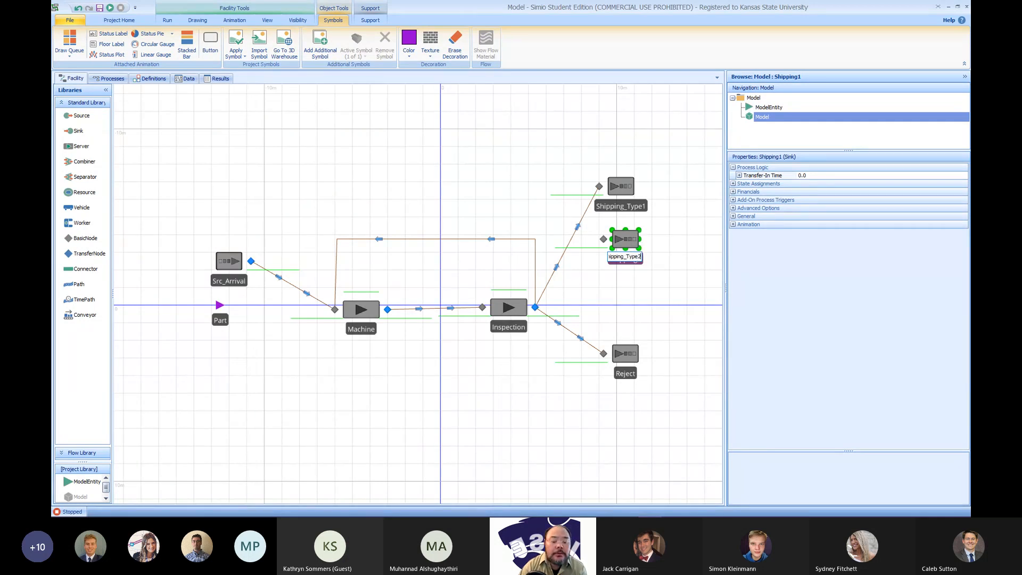
pyautogui.press('Return')
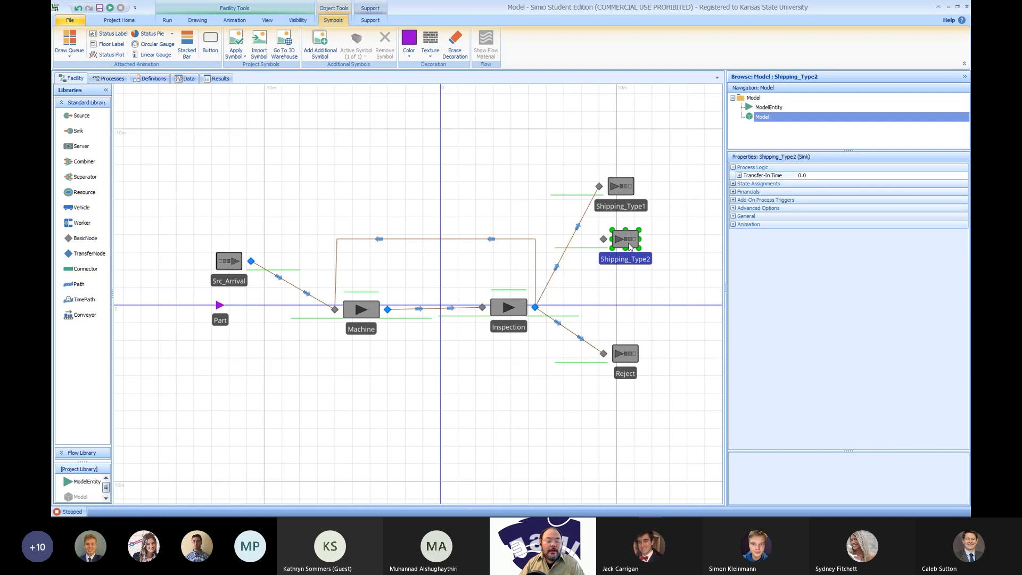
# Spread the two shipping sinks farther apart and delete the path from Inspection to Shipping_Type1
pyautogui.moveTo(630, 243); pyautogui.dragTo(643, 266)
pyautogui.moveTo(622, 191)
pyautogui.mouseDown()
pyautogui.moveTo(647, 185)
pyautogui.moveTo(634, 183)
pyautogui.mouseUp()
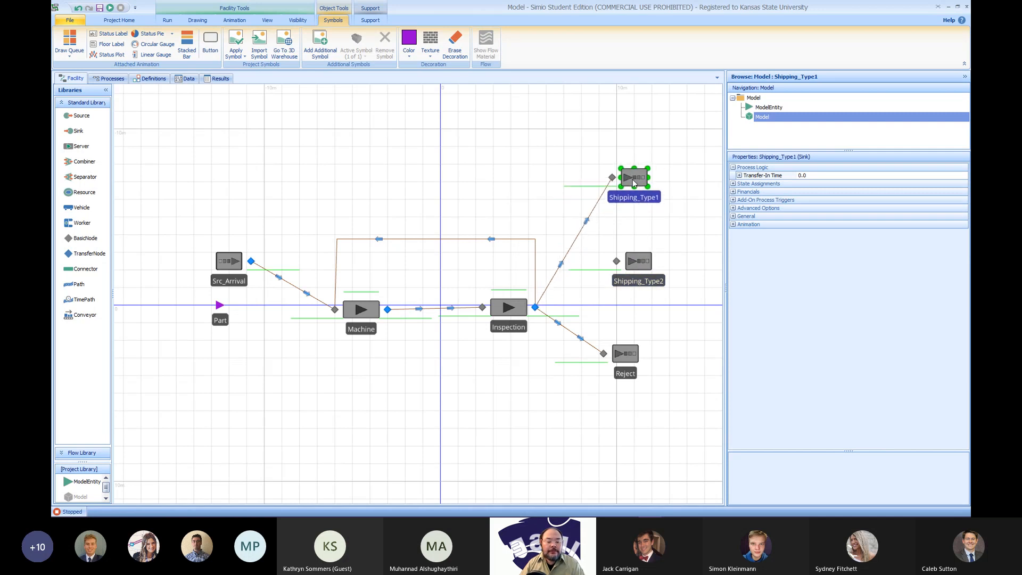
pyautogui.click(569, 250)
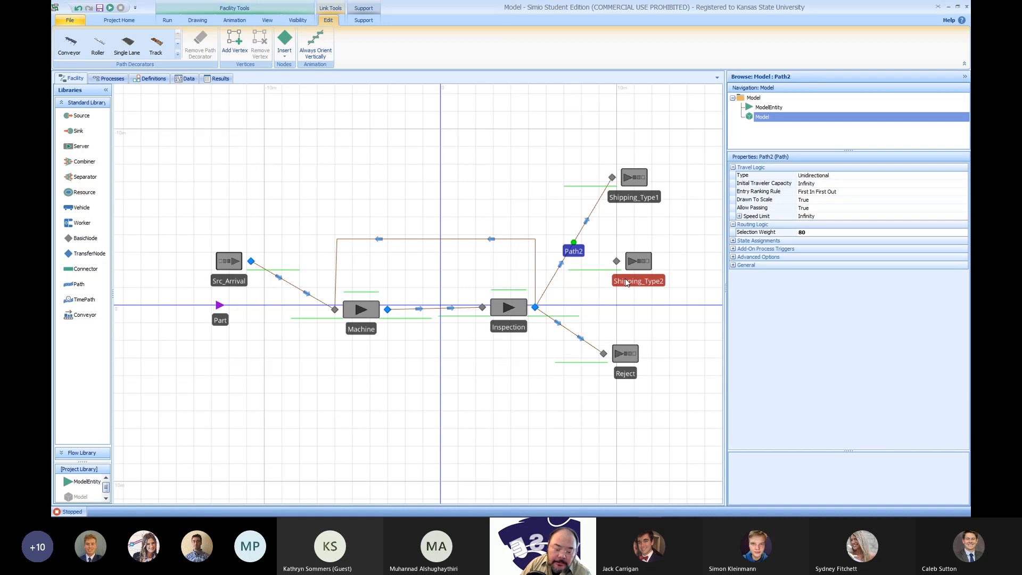
pyautogui.press('Delete')
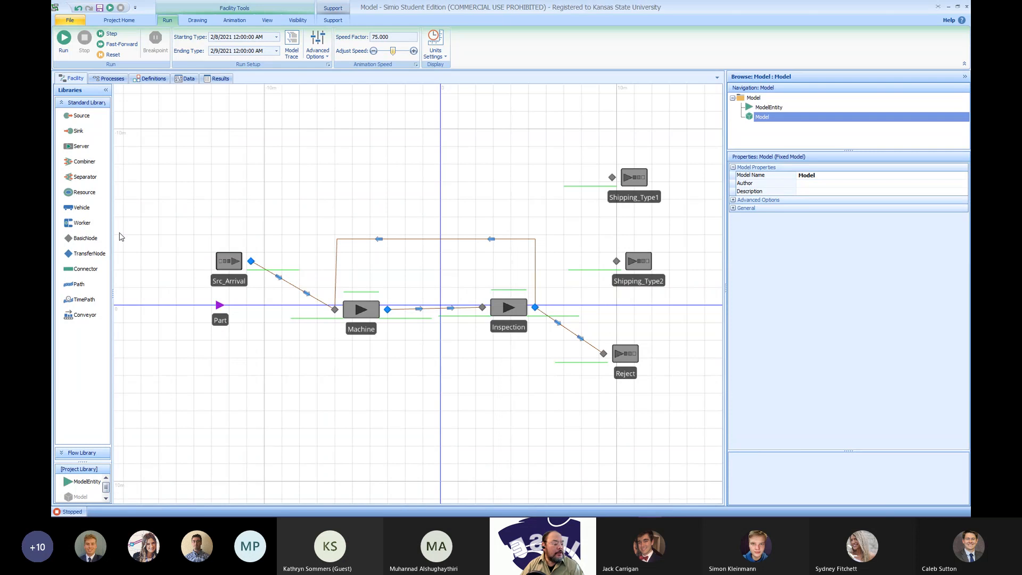
# Place a TransferNode between Inspection and the shipping sinks, and draw a path to it from Inspection's output node
pyautogui.click(87, 256)
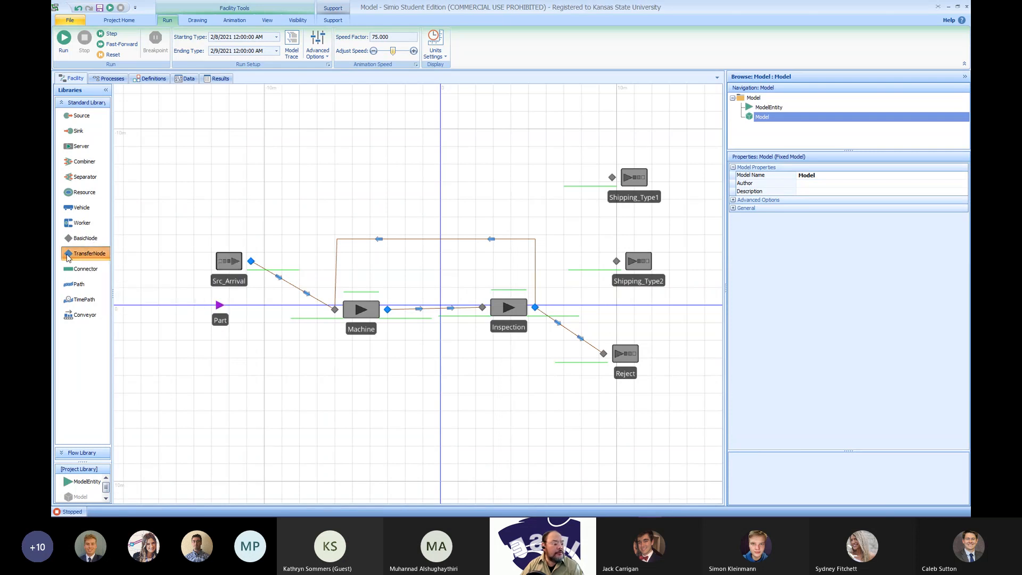
pyautogui.moveTo(81, 257); pyautogui.dragTo(568, 263)
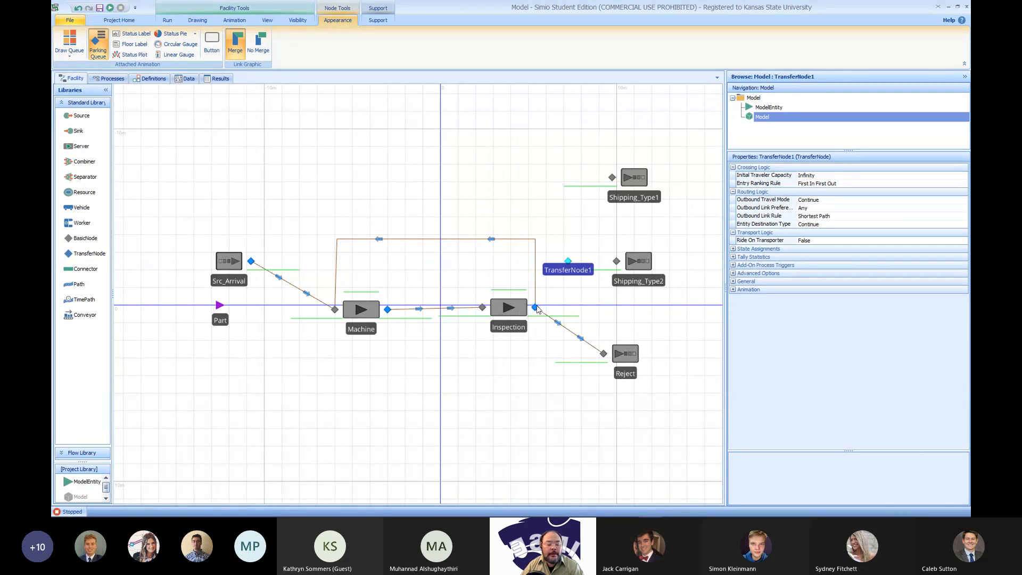
pyautogui.click(79, 284)
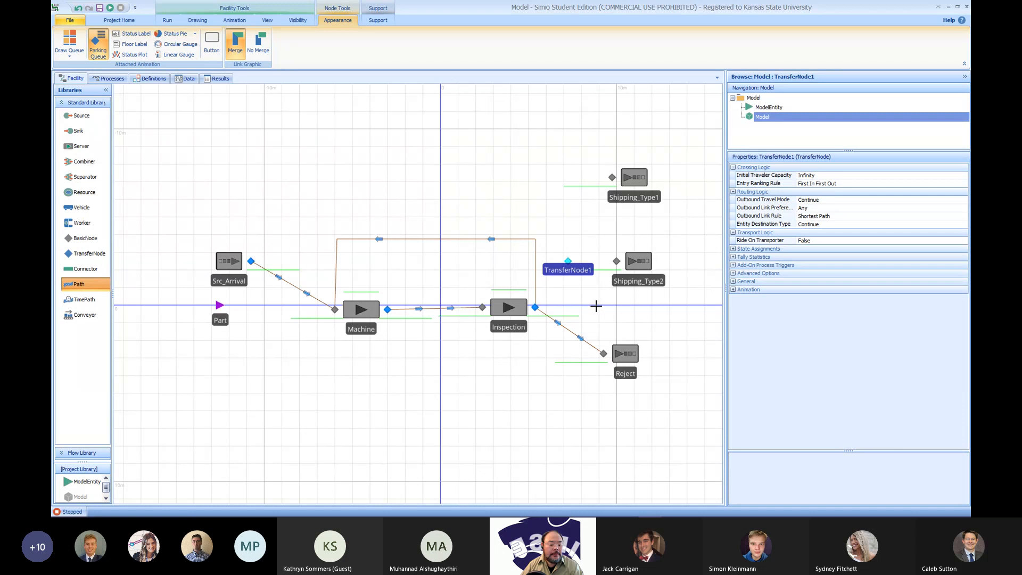
pyautogui.click(536, 307)
pyautogui.click(568, 260)
# Draw paths from the transfer node to the input nodes of Shipping_Type1 and Shipping_Type2
pyautogui.click(83, 284)
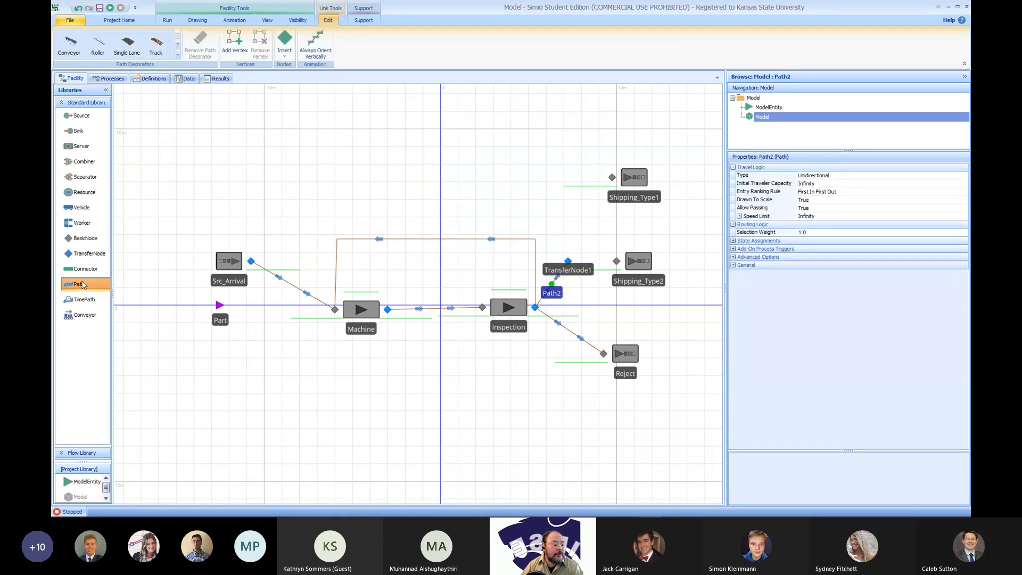
pyautogui.click(568, 261)
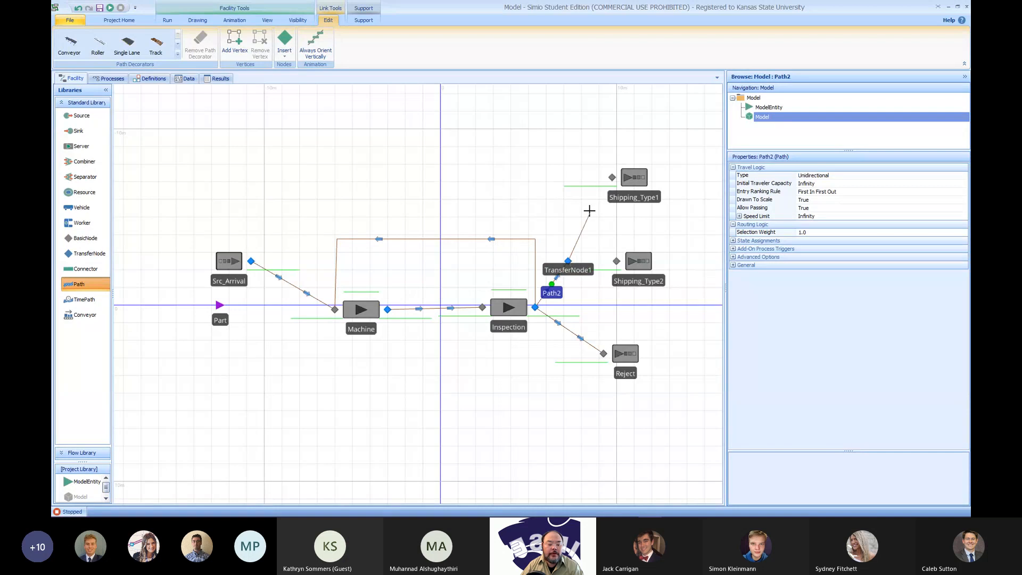
pyautogui.click(612, 177)
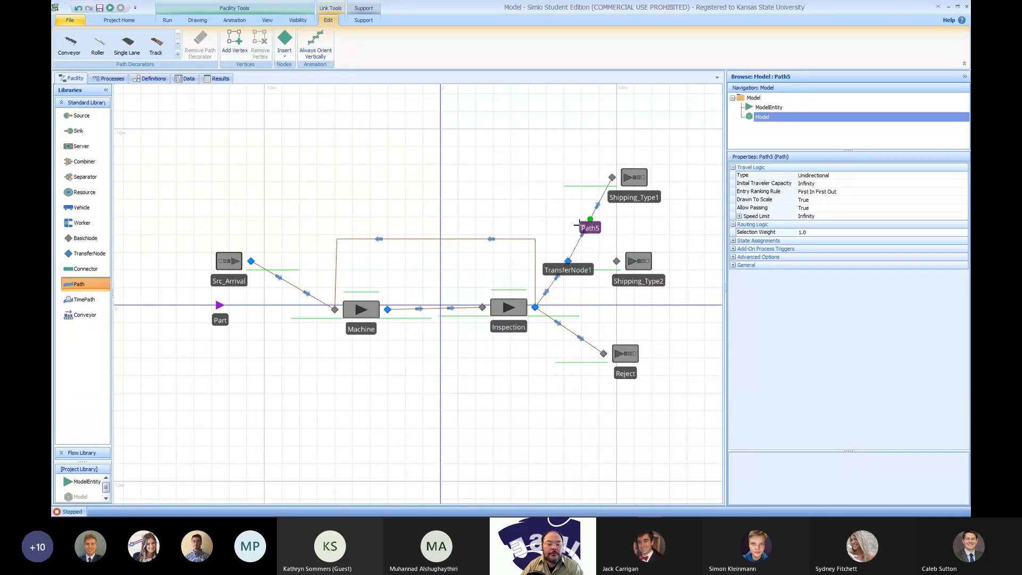
pyautogui.click(569, 260)
pyautogui.click(617, 261)
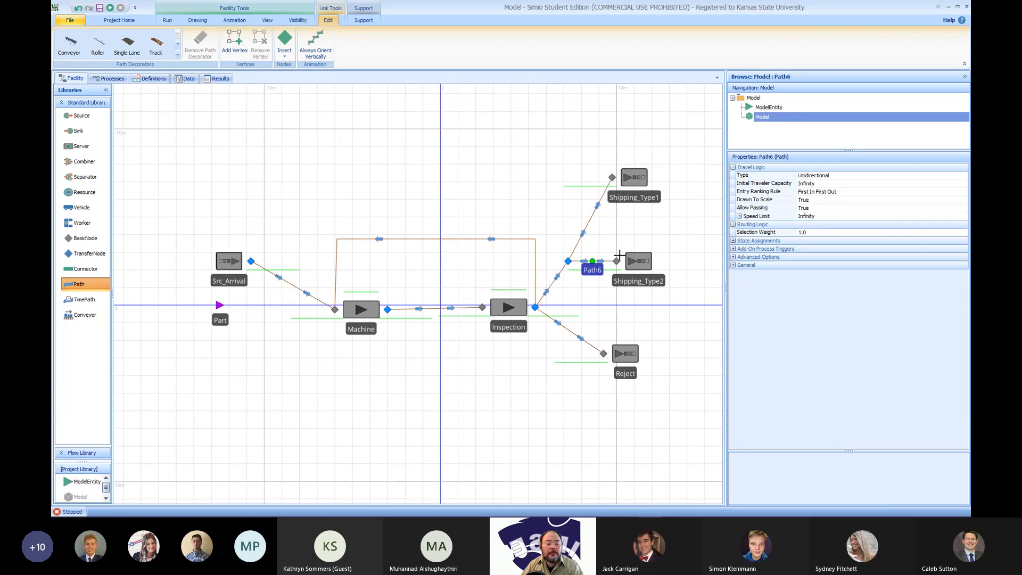
pyautogui.press('Escape')
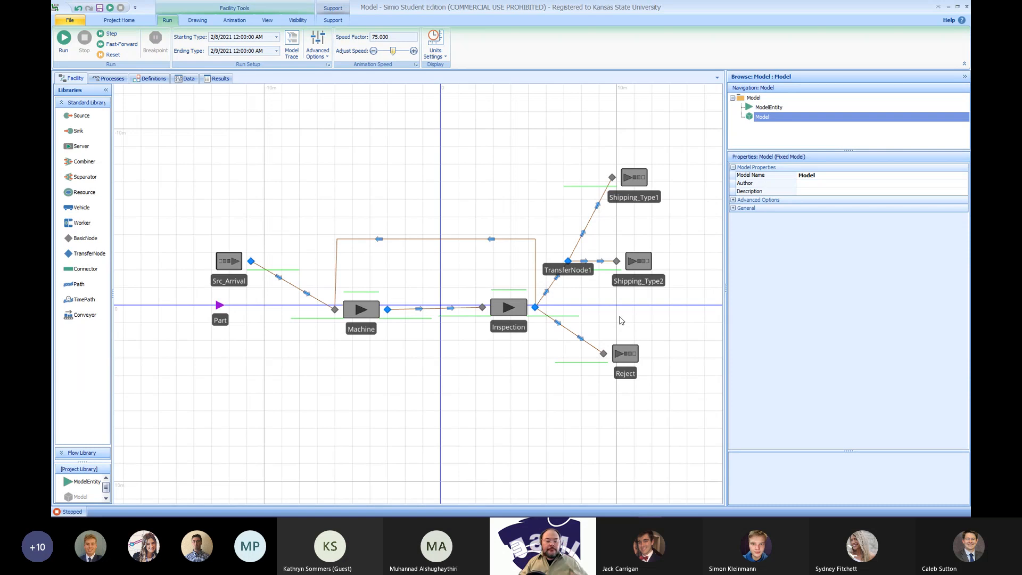
# Set the selection weight of the path from Inspection to the transfer node to 80
pyautogui.click(551, 286)
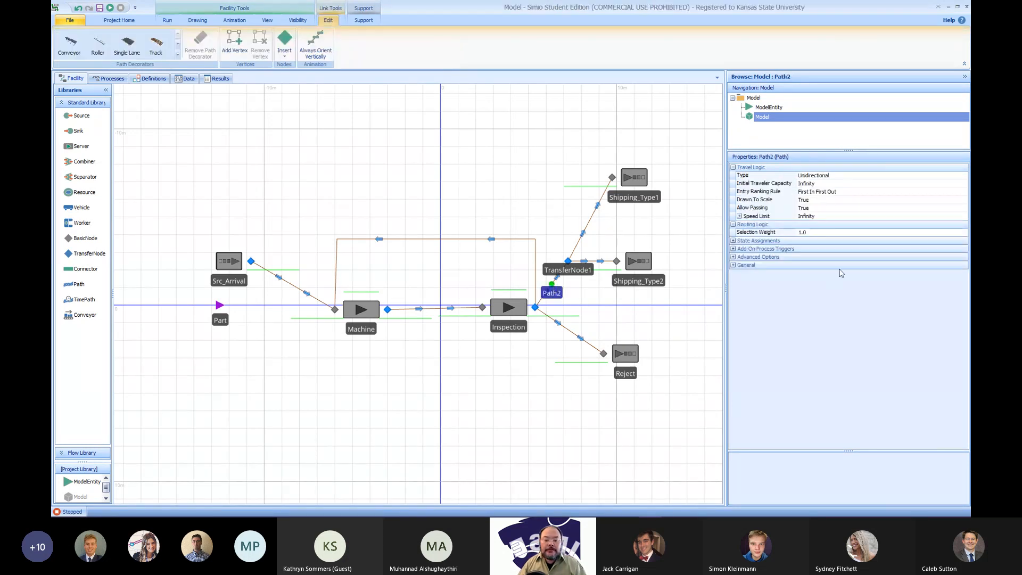
pyautogui.click(813, 234)
pyautogui.write('80')
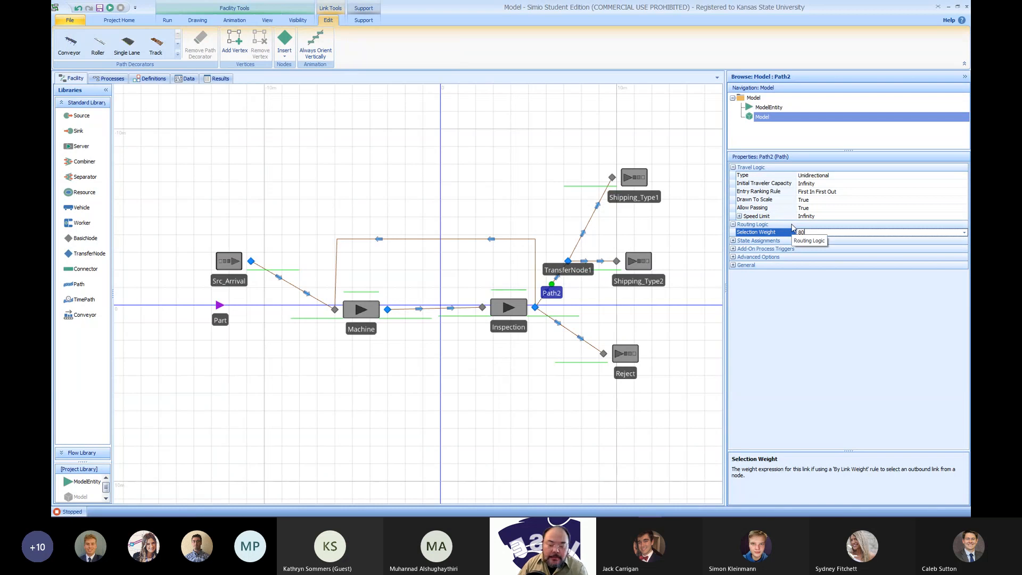
pyautogui.click(700, 332)
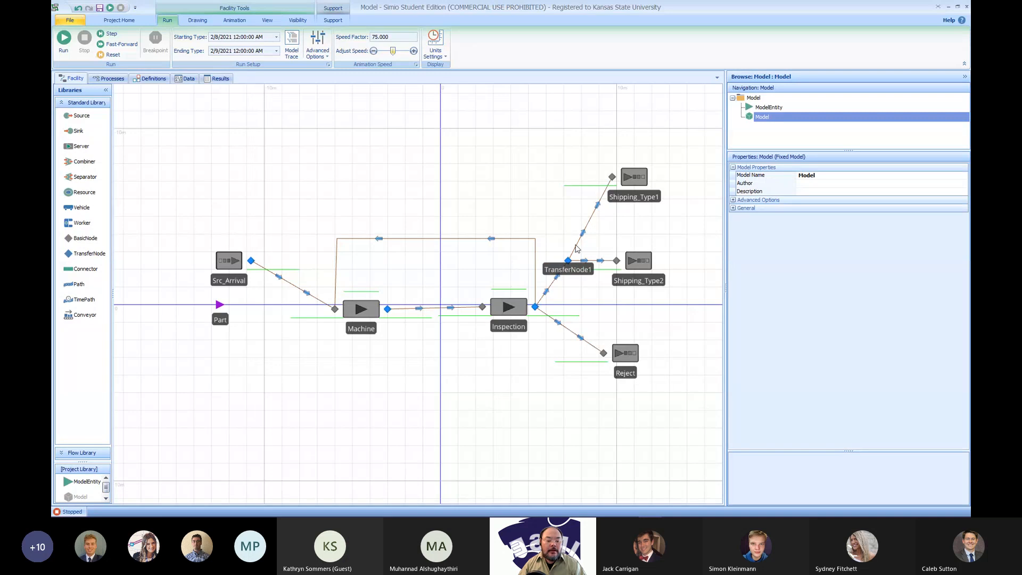
# Set the selection weight of the path to Shipping_Type1 to the expression ModelEntity.JobType==1
pyautogui.click(585, 228)
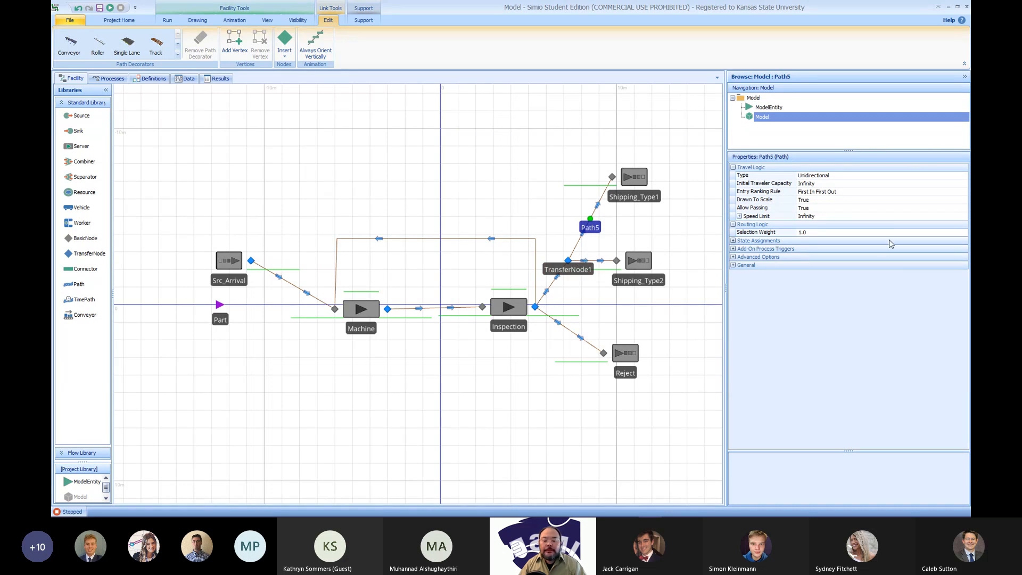
pyautogui.click(825, 234)
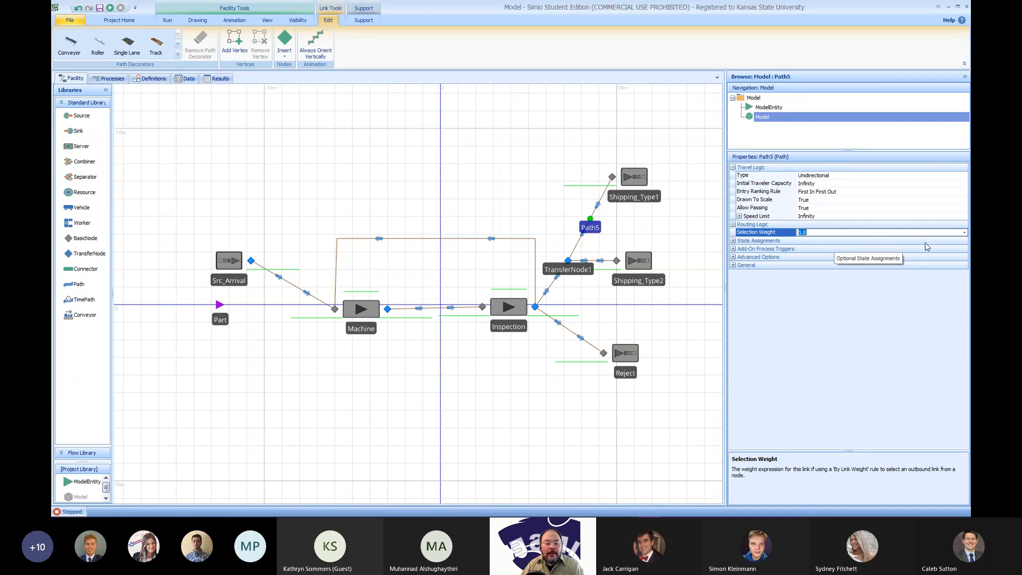
pyautogui.click(965, 233)
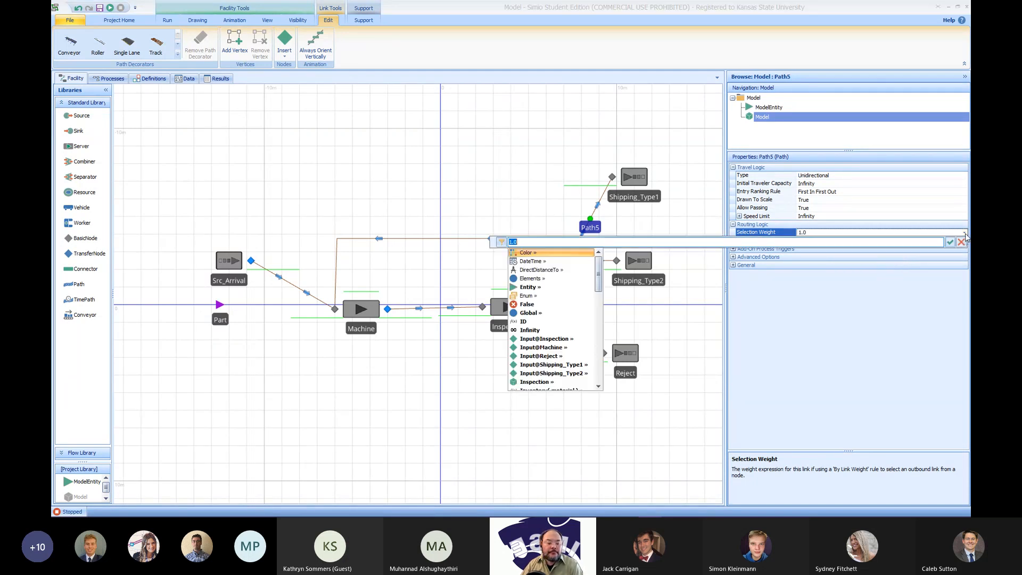
pyautogui.write('Mode')
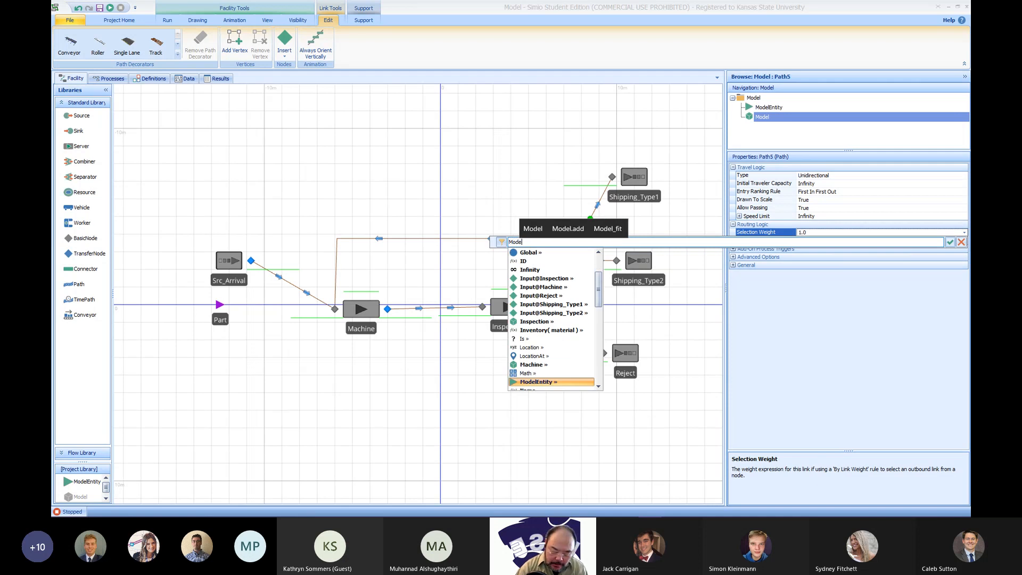
pyautogui.write('lEntity.Jo')
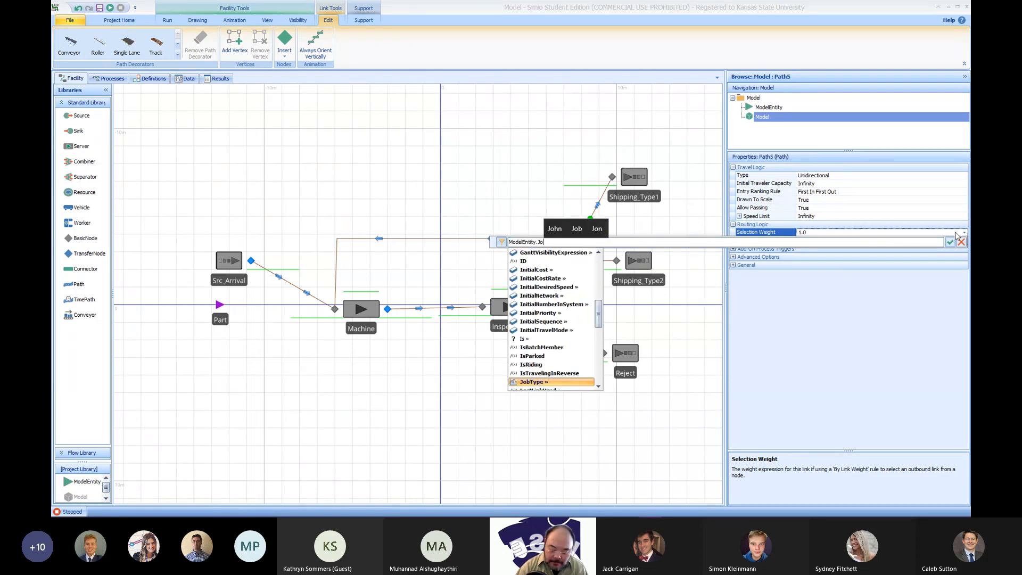
pyautogui.press('Tab')
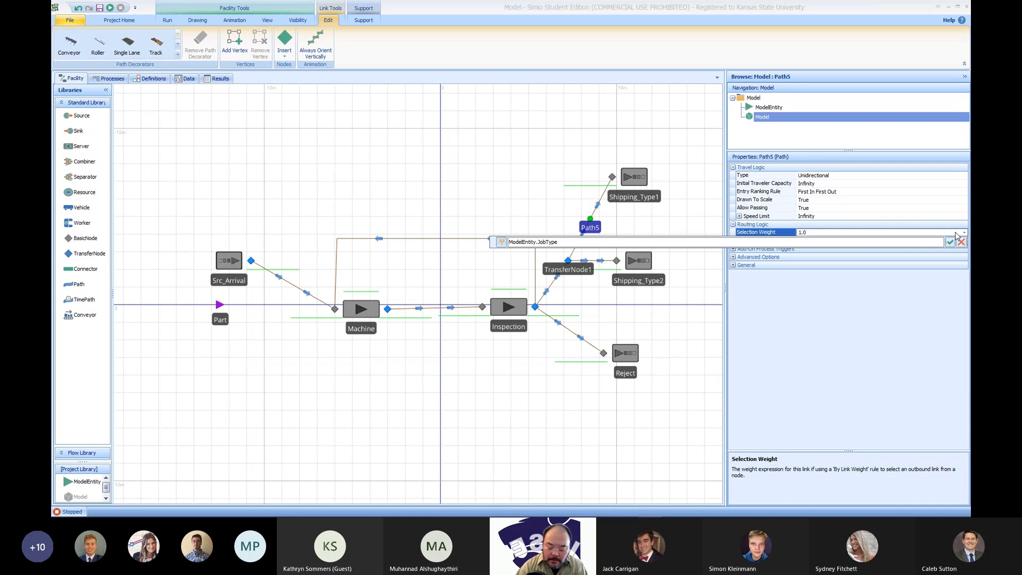
pyautogui.press('Return')
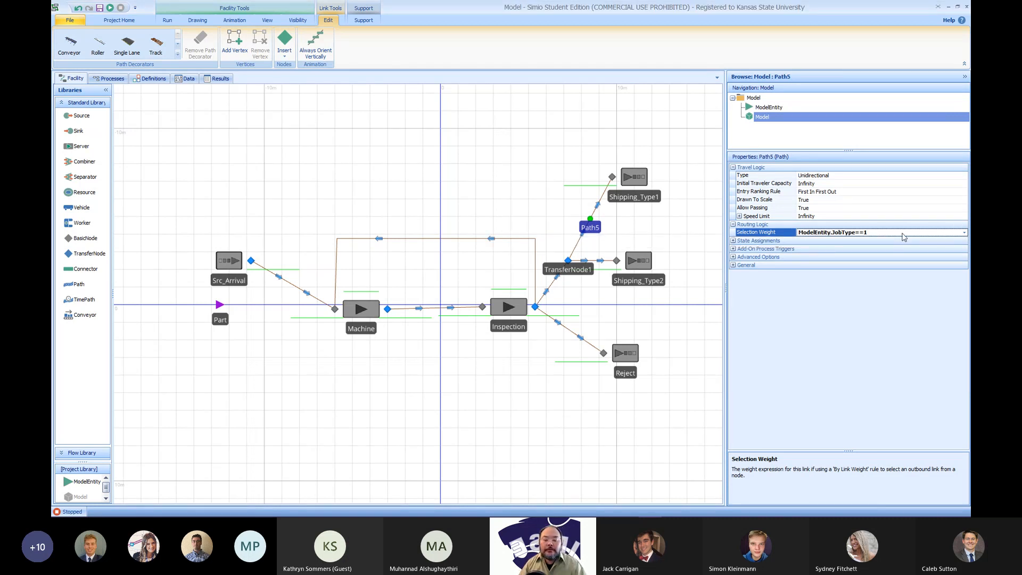
# Copy the Shipping_Type1 path's weight expression to the Shipping_Type2 path and change it to ModelEntity.JobType==2
pyautogui.click(785, 235)
pyautogui.hotkey('ctrl', 'c')
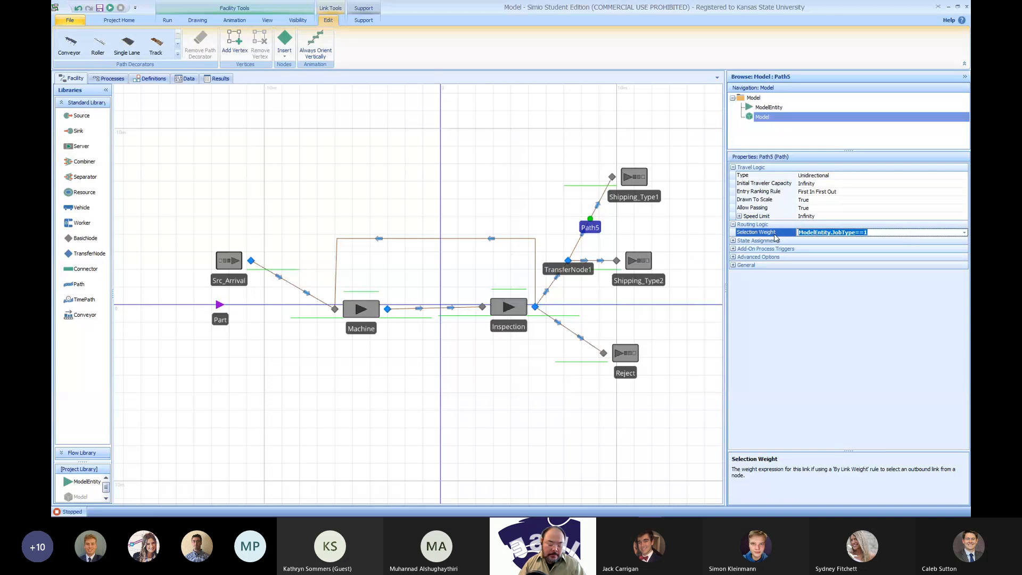
pyautogui.click(595, 261)
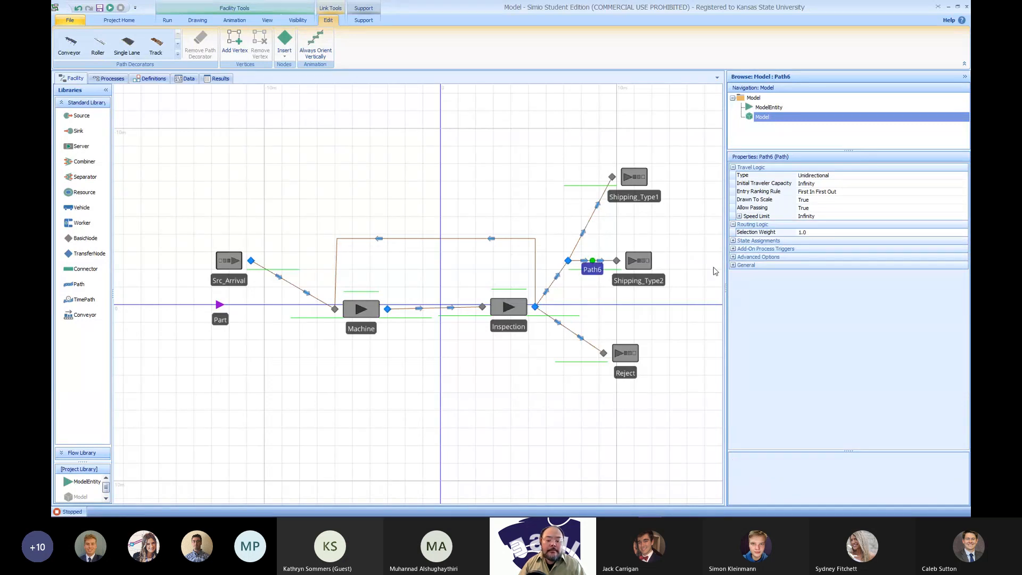
pyautogui.click(821, 237)
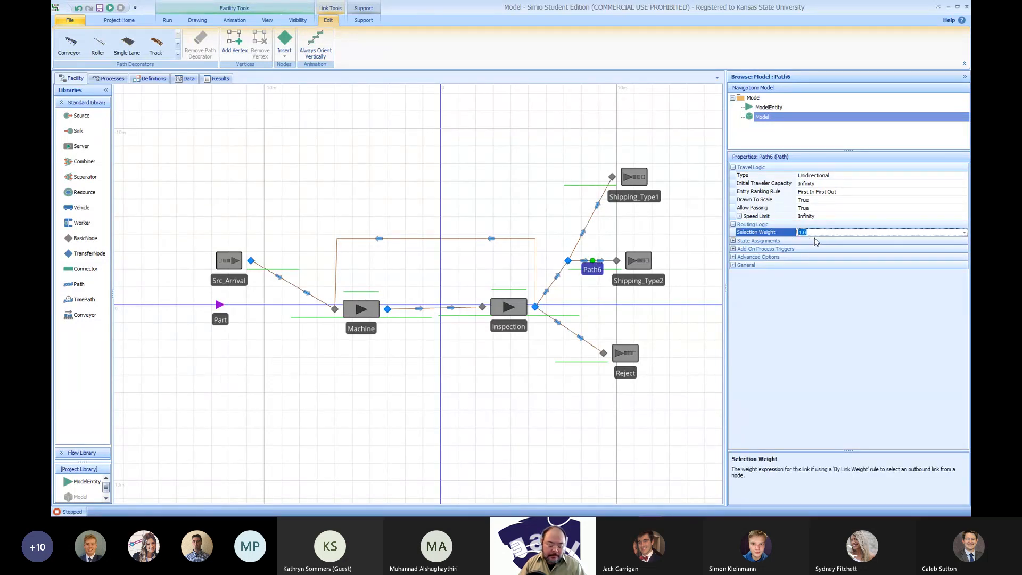
pyautogui.hotkey('ctrl', 'v')
pyautogui.press('BackSpace')
pyautogui.write('2')
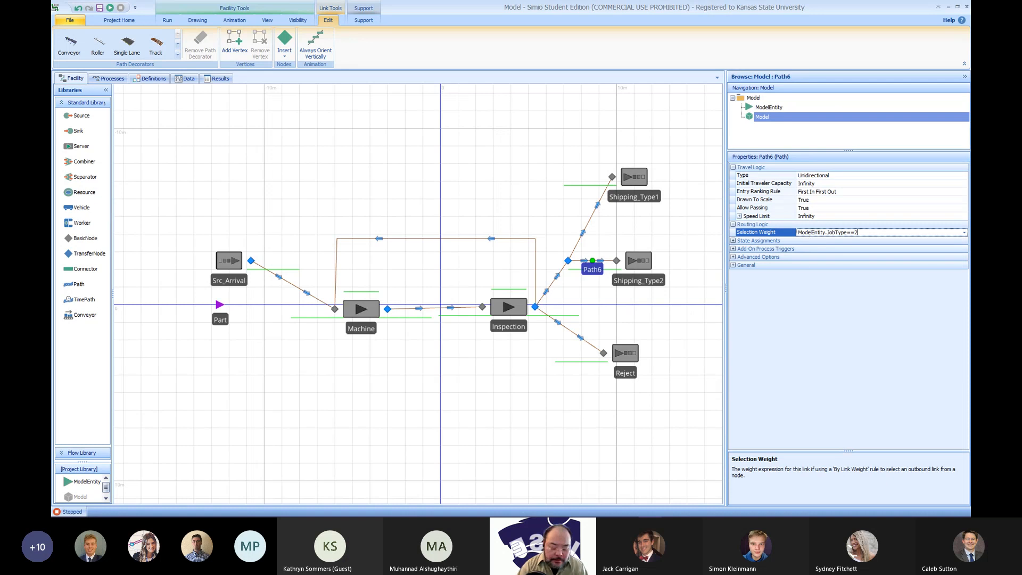
pyautogui.press('Return')
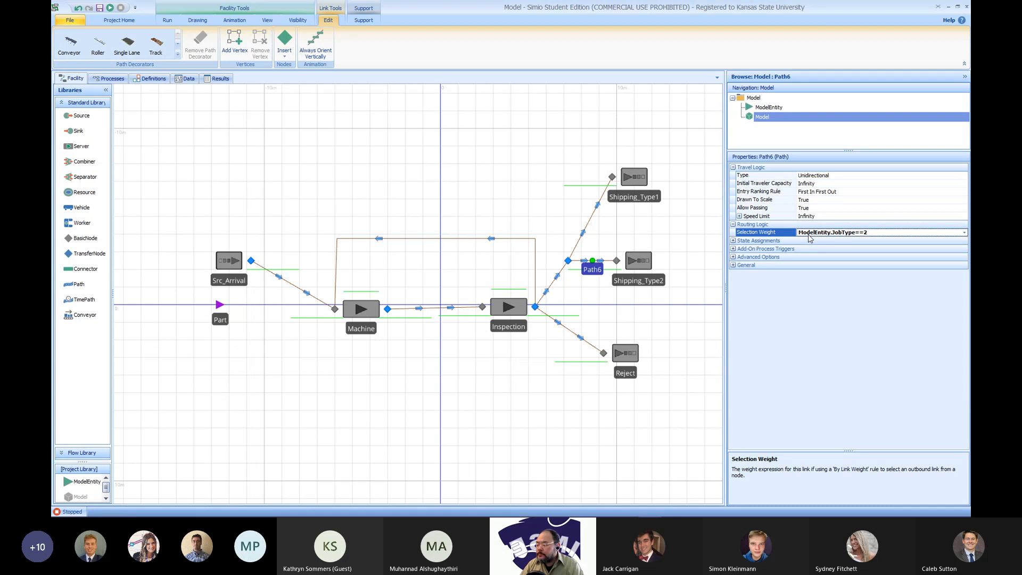
# Compare the selection weights of the two shipping paths and show the transfer node's routing properties
pyautogui.click(589, 226)
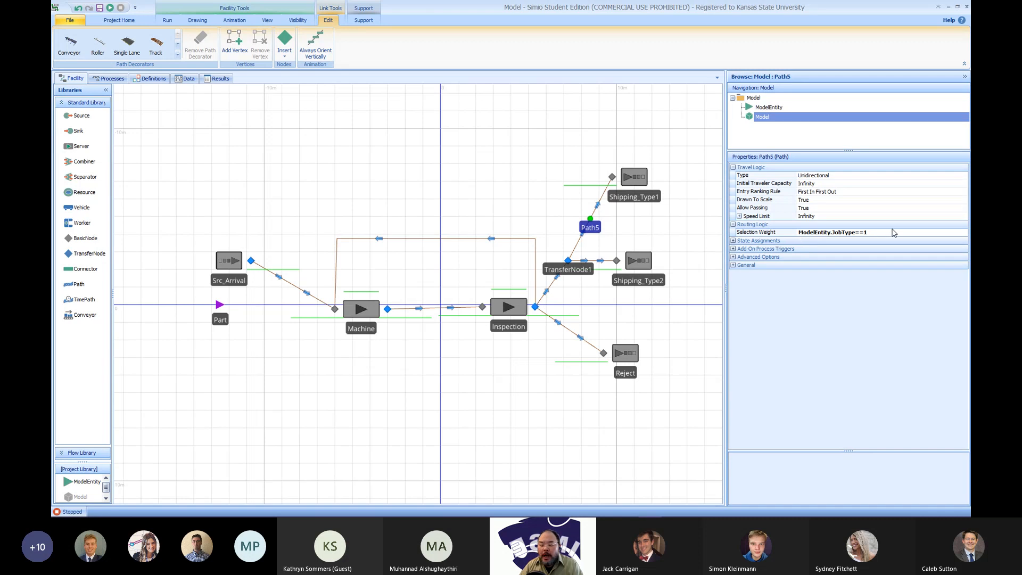
pyautogui.click(602, 262)
pyautogui.click(594, 262)
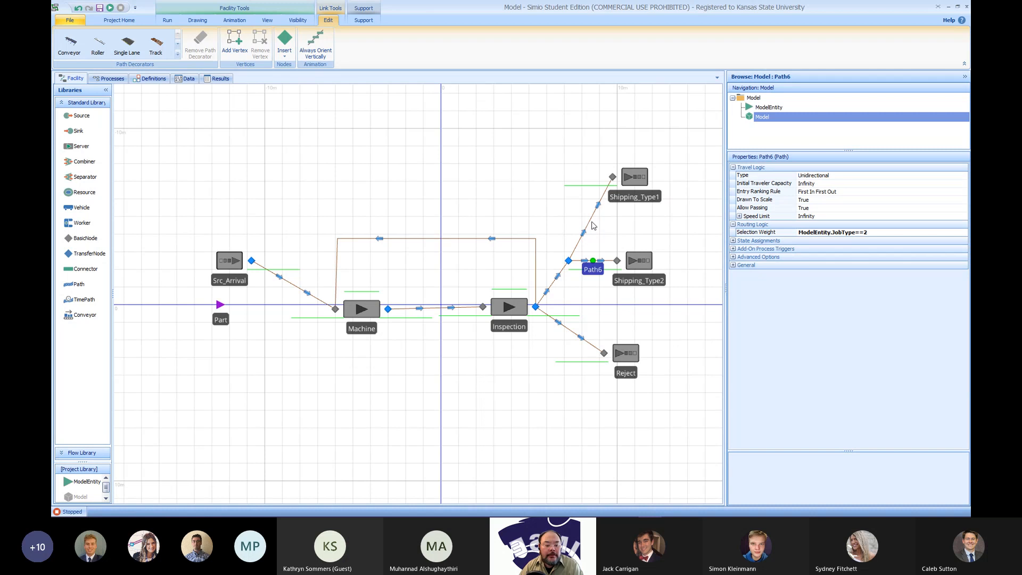
pyautogui.click(590, 225)
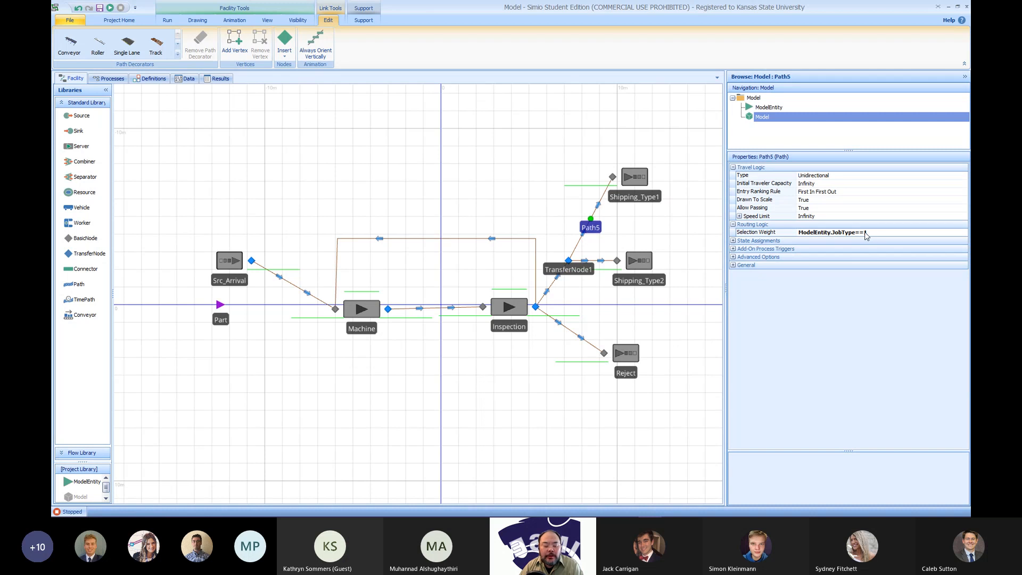
pyautogui.click(596, 261)
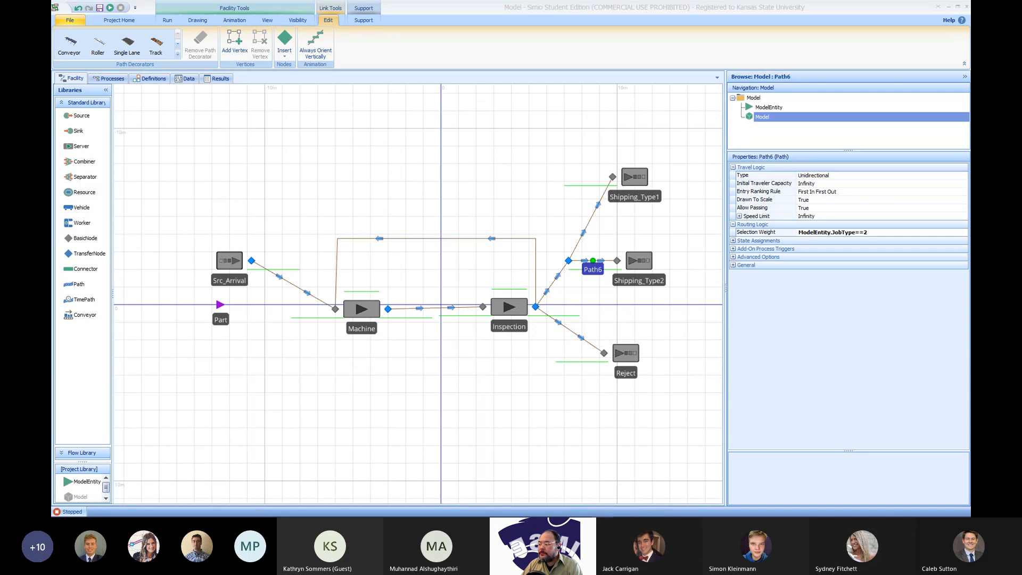
pyautogui.click(568, 261)
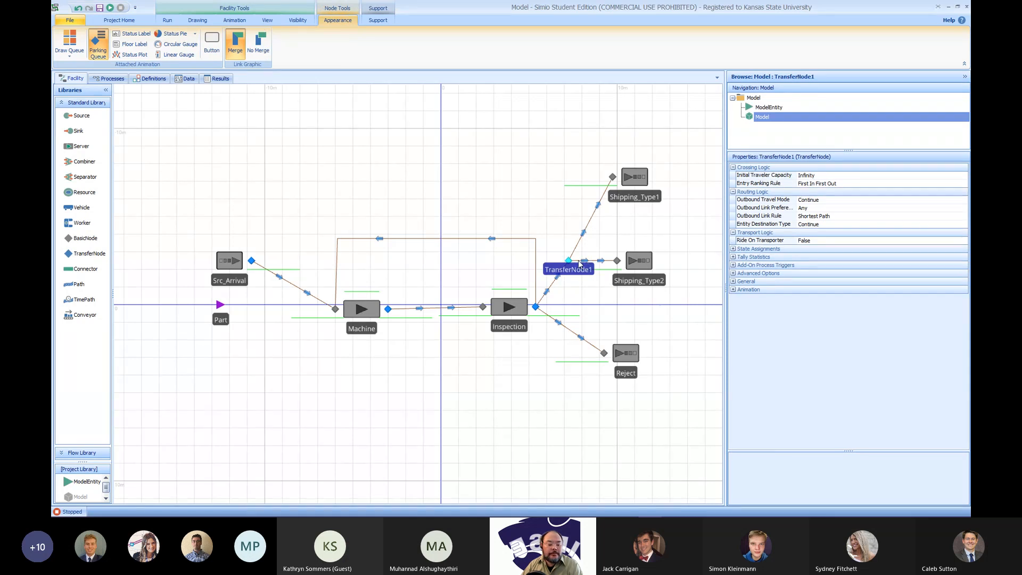
# Set the transfer node's outbound link rule to By Link Weight
pyautogui.click(961, 217)
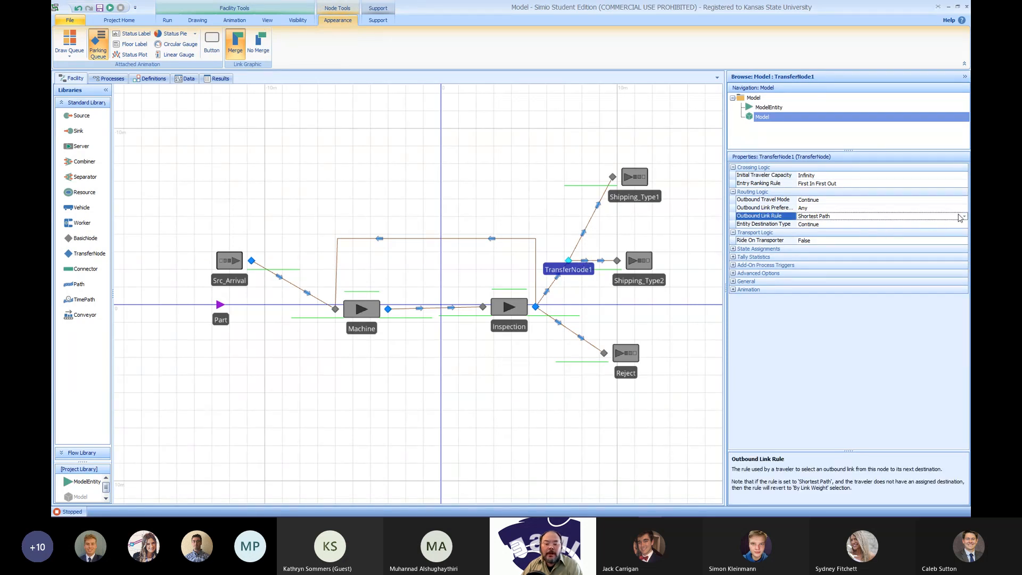
pyautogui.click(965, 217)
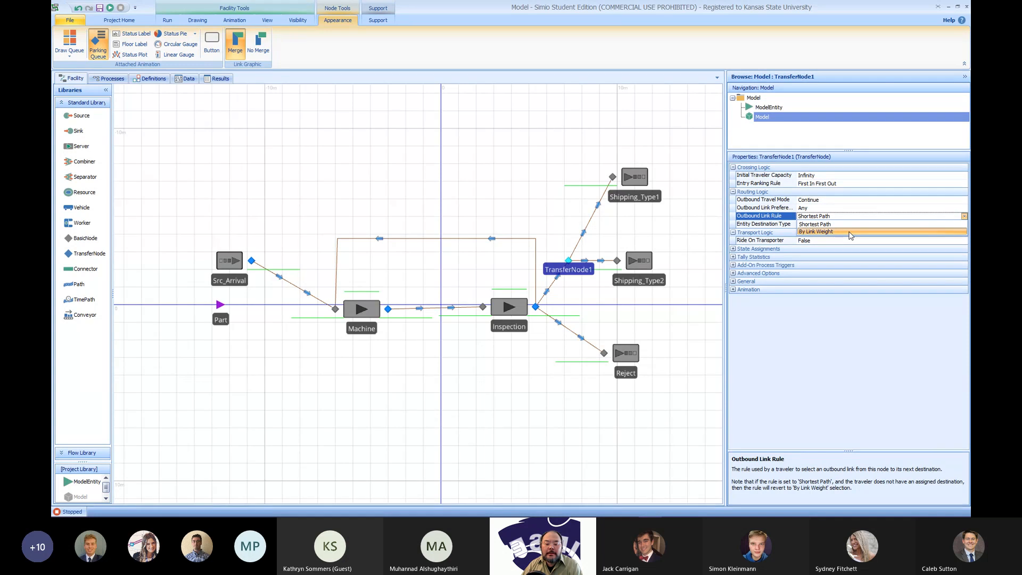
pyautogui.click(848, 236)
pyautogui.click(537, 198)
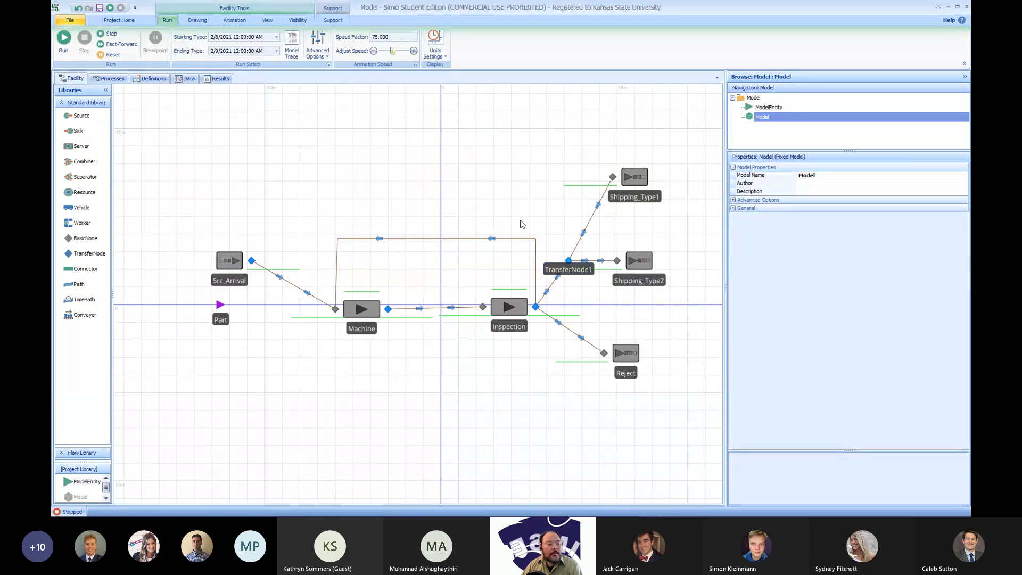
# Test-run the model twice and check the processing-time distributions in PTable
pyautogui.press('F5')
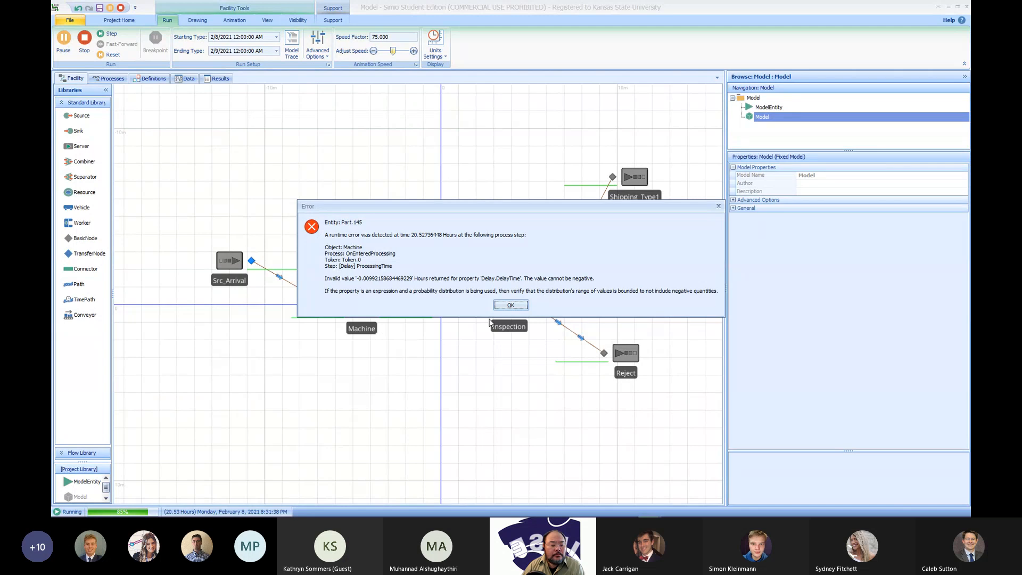
pyautogui.click(511, 306)
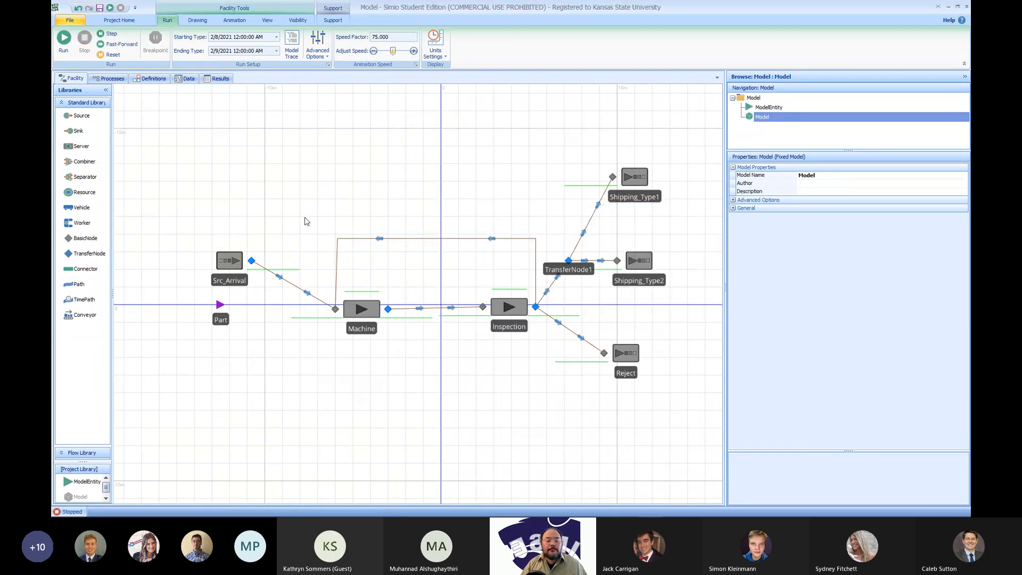
pyautogui.click(64, 40)
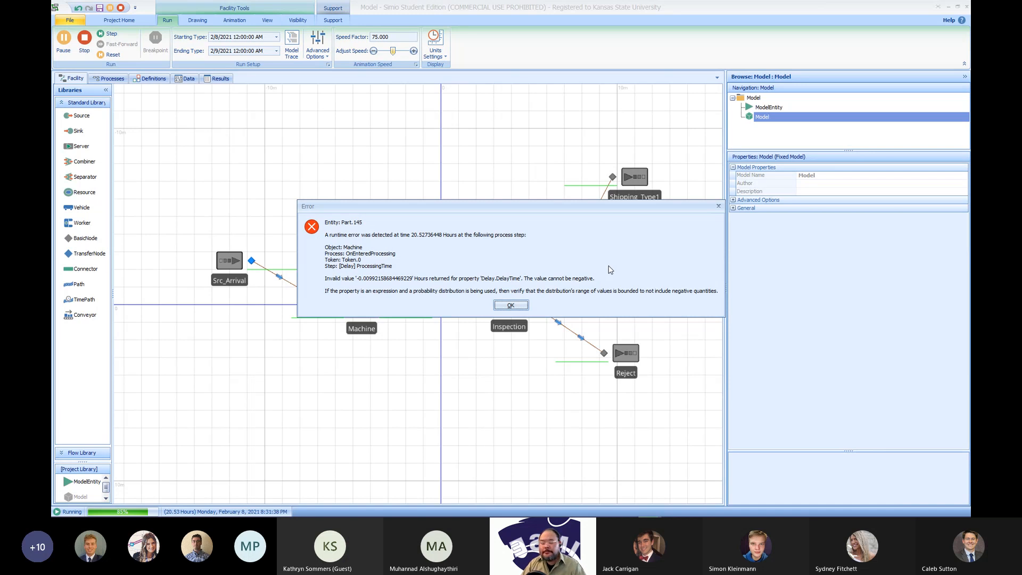
pyautogui.click(508, 306)
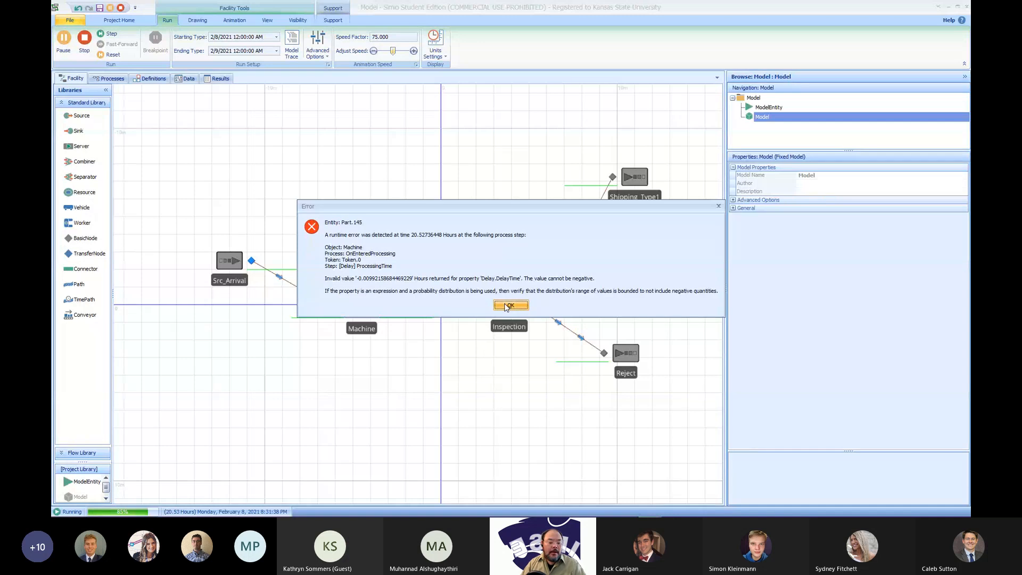
pyautogui.click(190, 79)
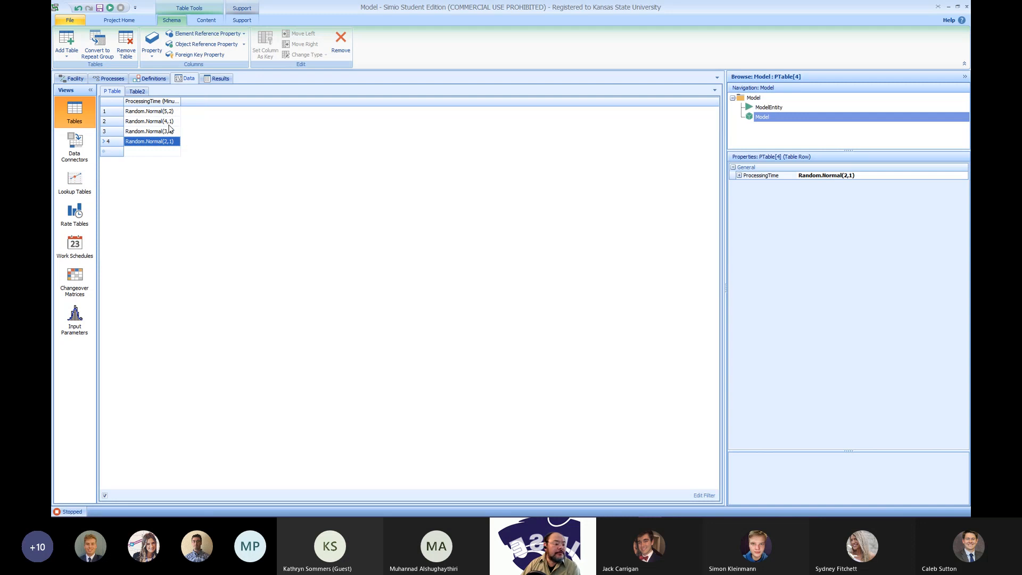
pyautogui.click(73, 78)
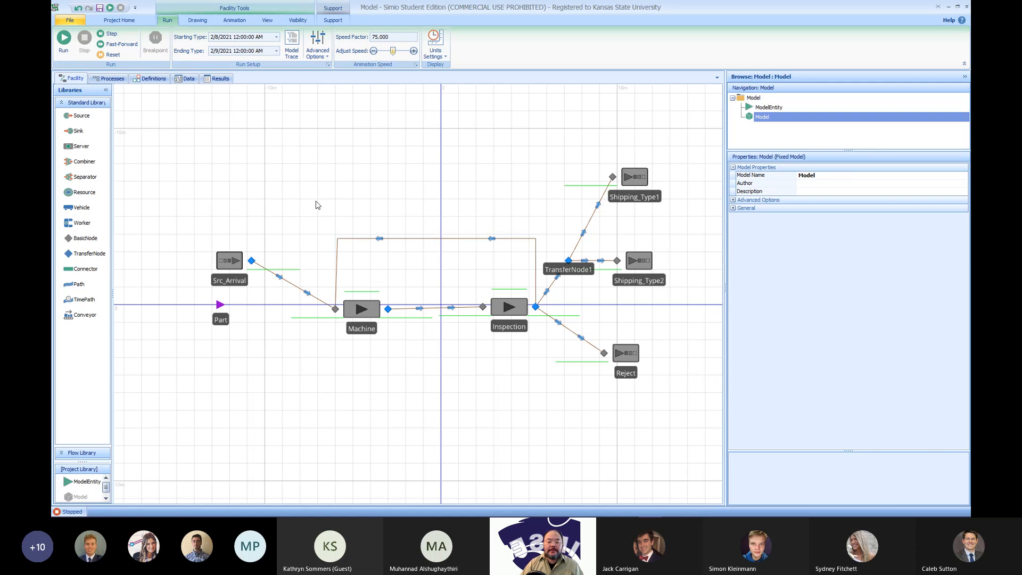
# Set the Machine's processing time to Math.Max(PTable[ModelEntity.JobType+ModelEntity.Status, 1], 0)
pyautogui.click(365, 316)
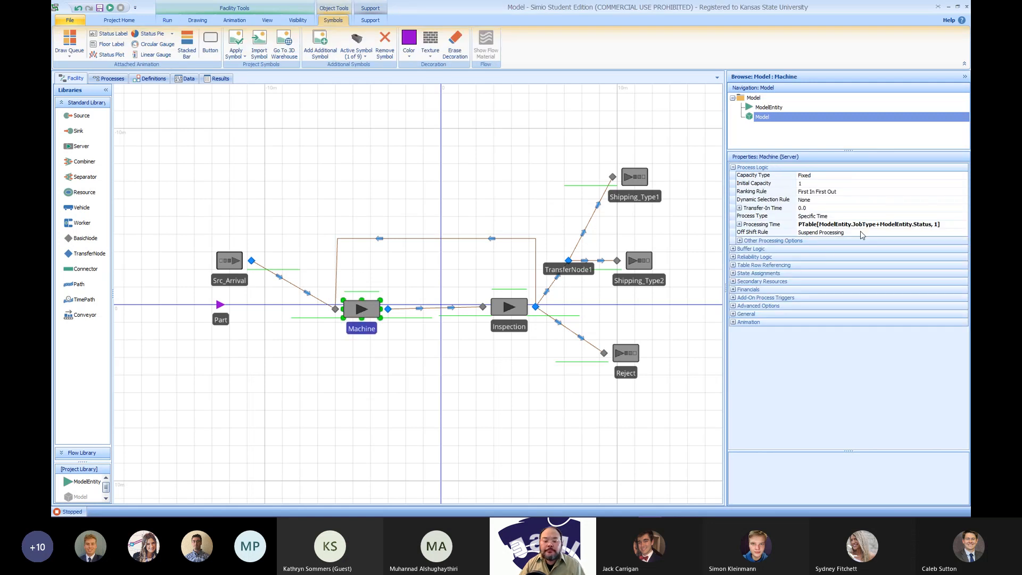
pyautogui.click(948, 225)
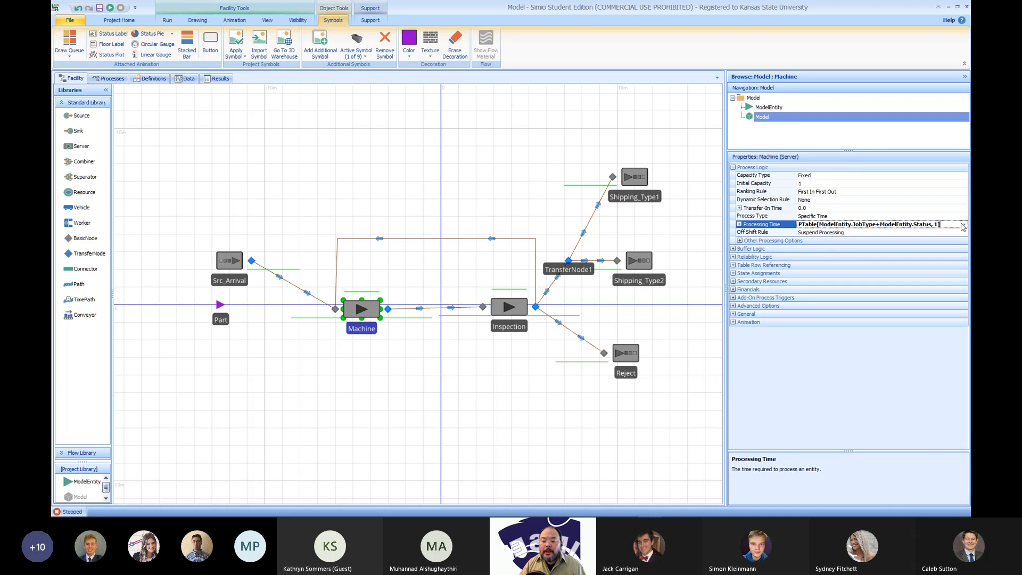
pyautogui.click(964, 225)
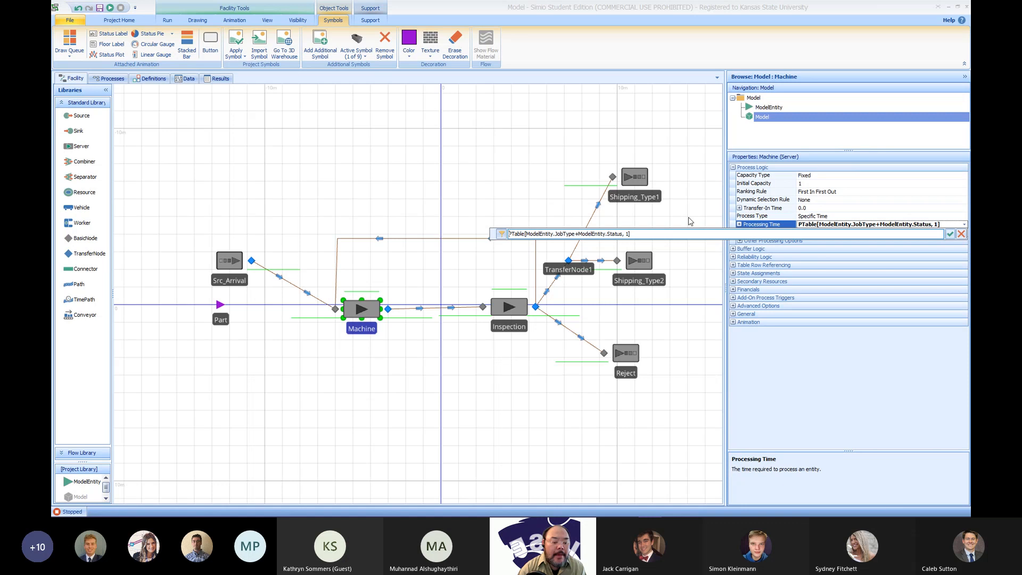
pyautogui.write('Mat')
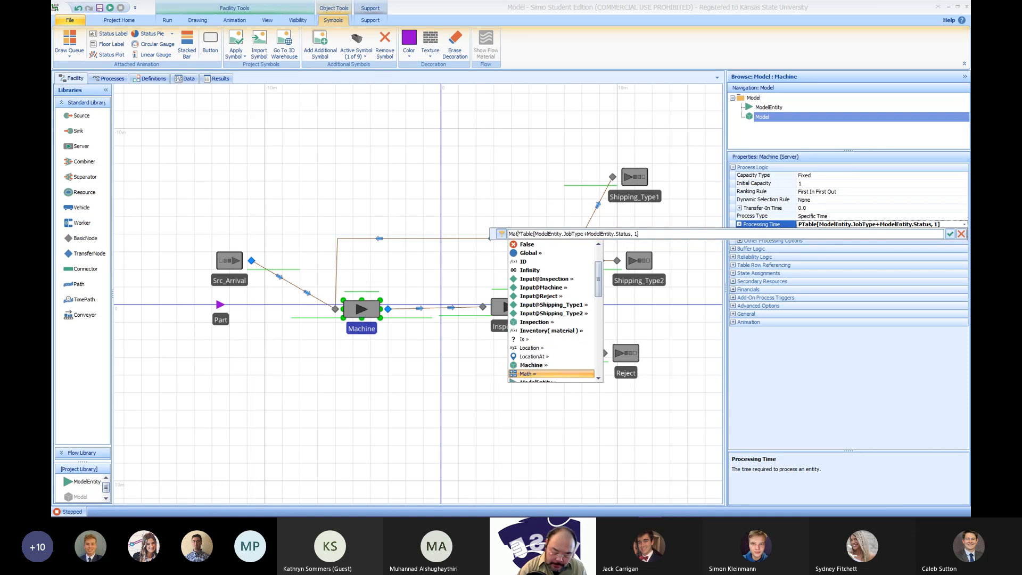
pyautogui.write('h.Max')
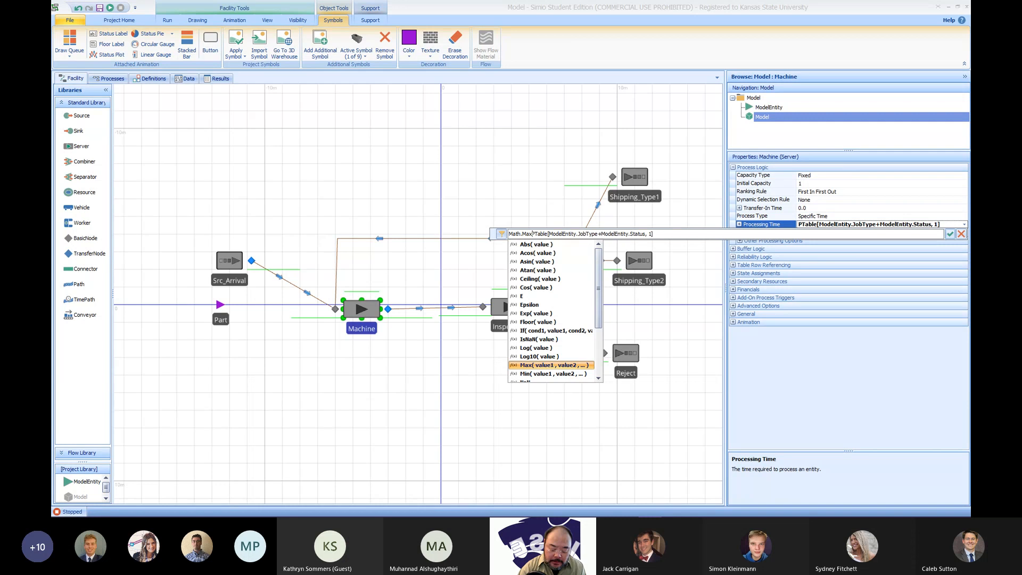
pyautogui.write('(')
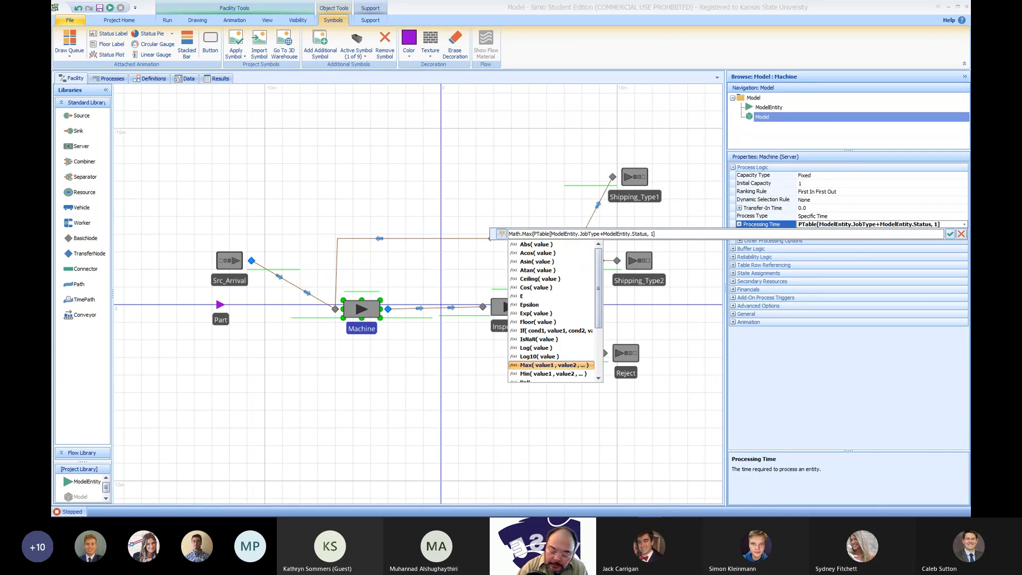
pyautogui.write(',')
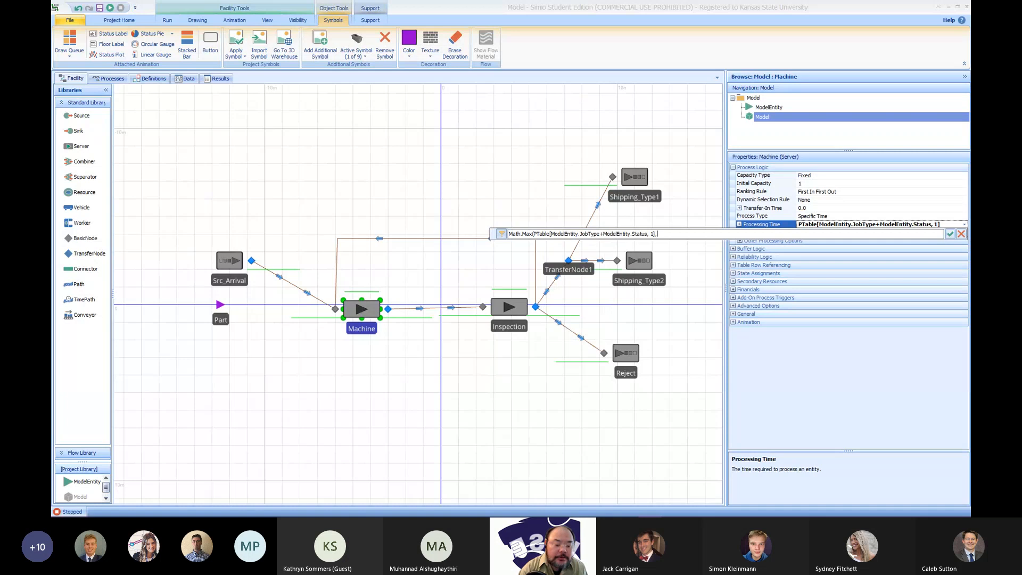
pyautogui.write(' 0)')
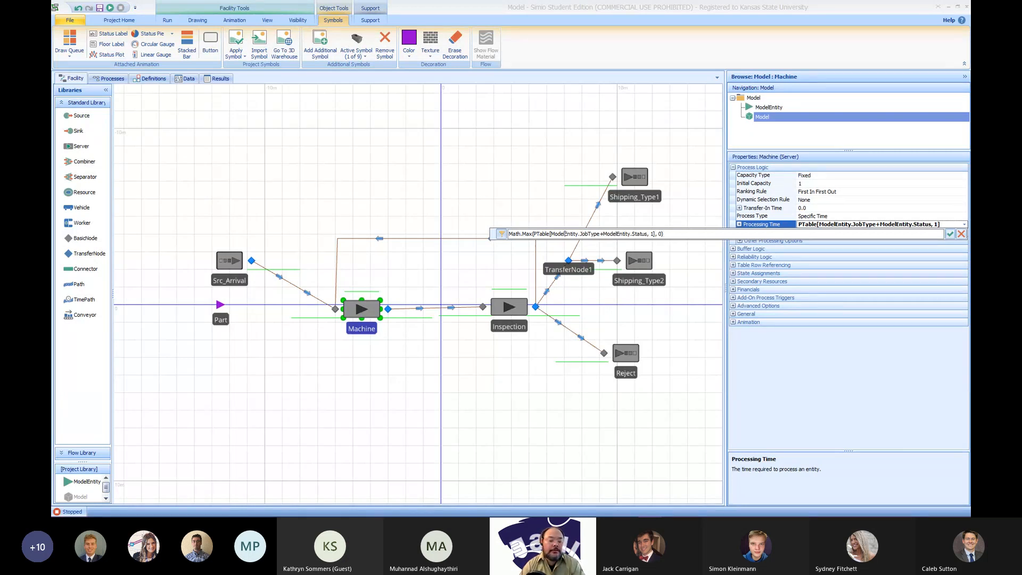
pyautogui.moveTo(535, 234); pyautogui.dragTo(656, 233)
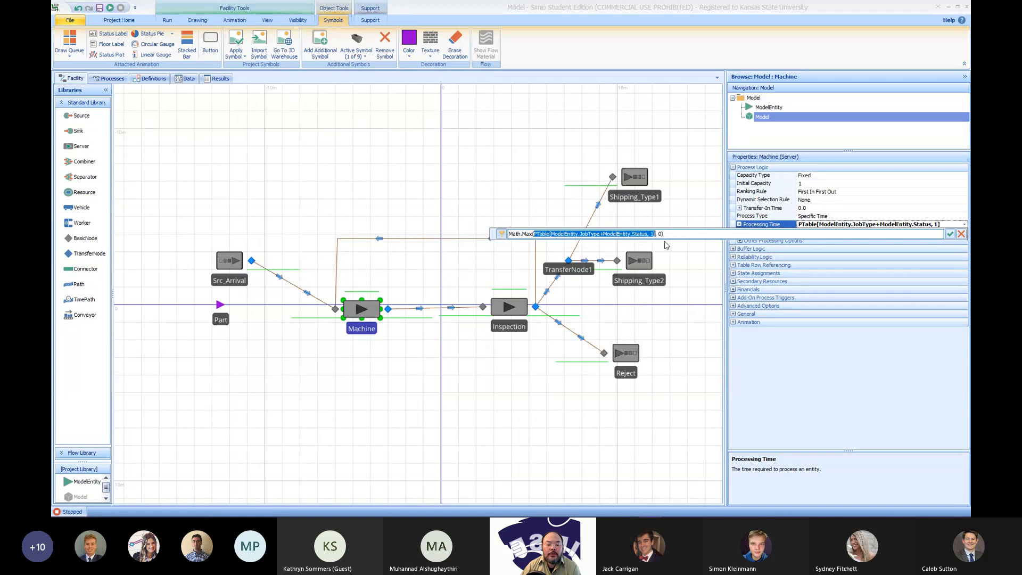
pyautogui.click(950, 235)
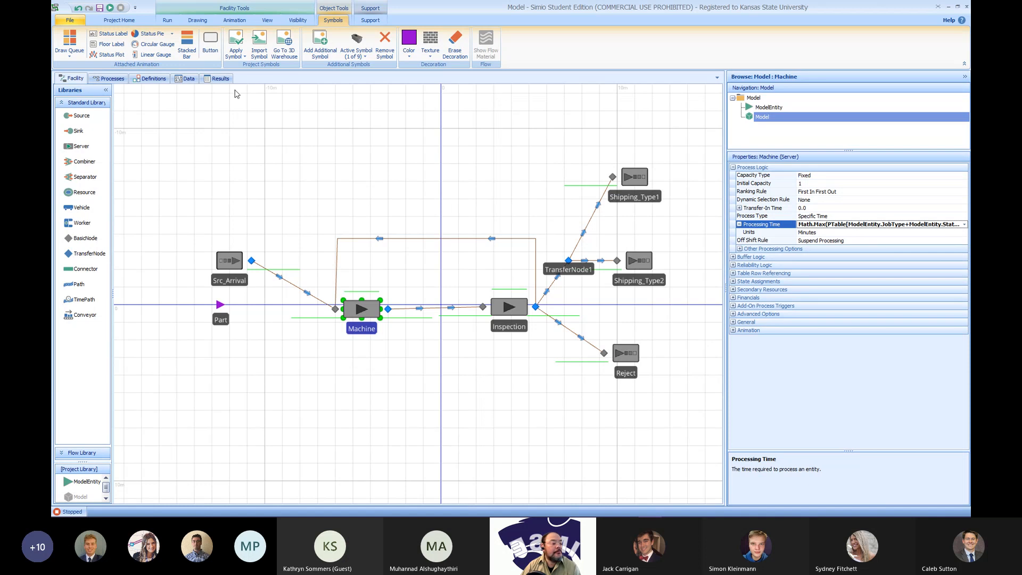
# Fast-forward the model to its end time, review the entity, path, server and sink statistics, and stop the run
pyautogui.click(167, 20)
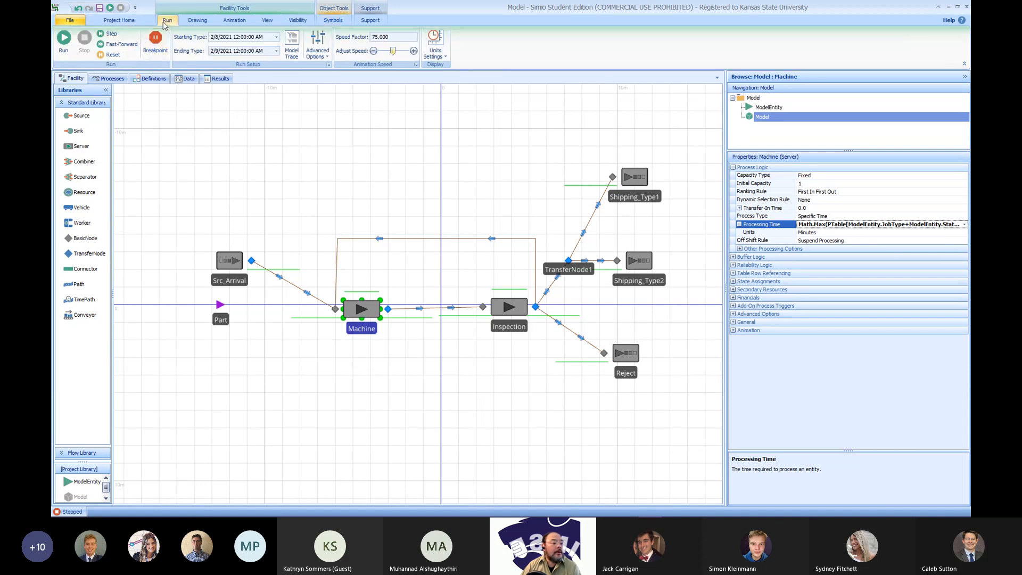
pyautogui.click(127, 44)
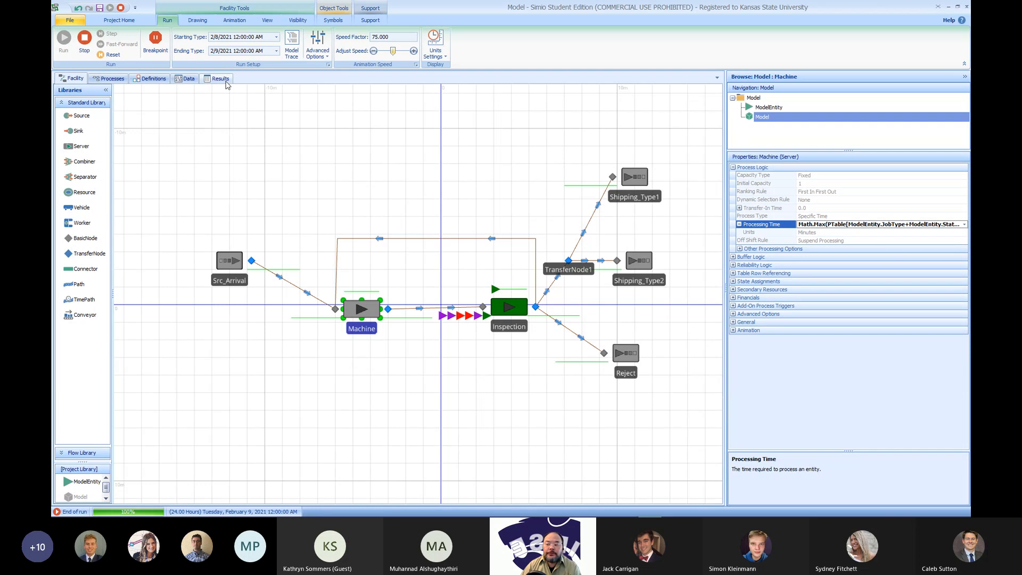
pyautogui.click(220, 79)
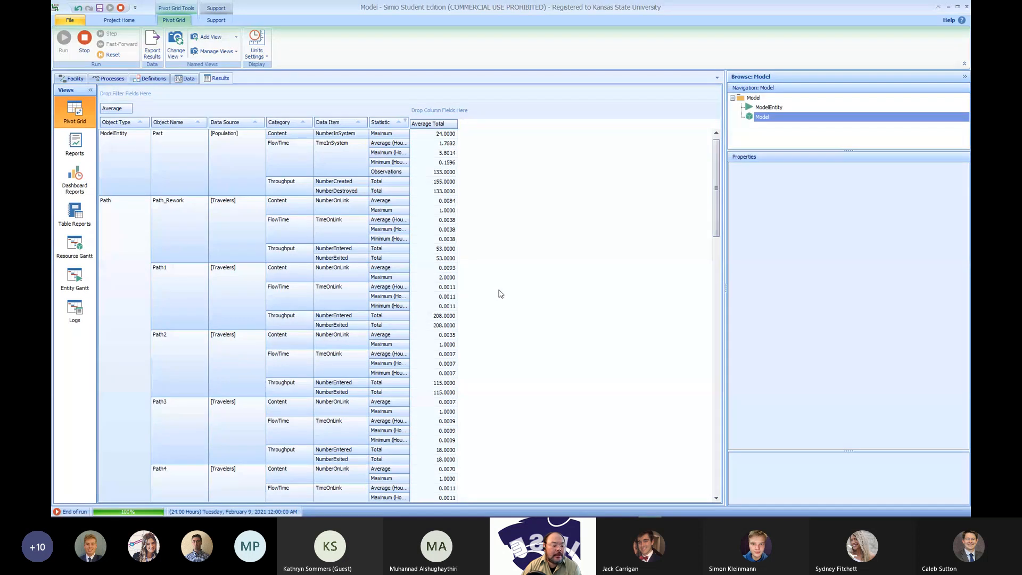
pyautogui.scroll(-15, 501, 295)
pyautogui.scroll(-10, 504, 300)
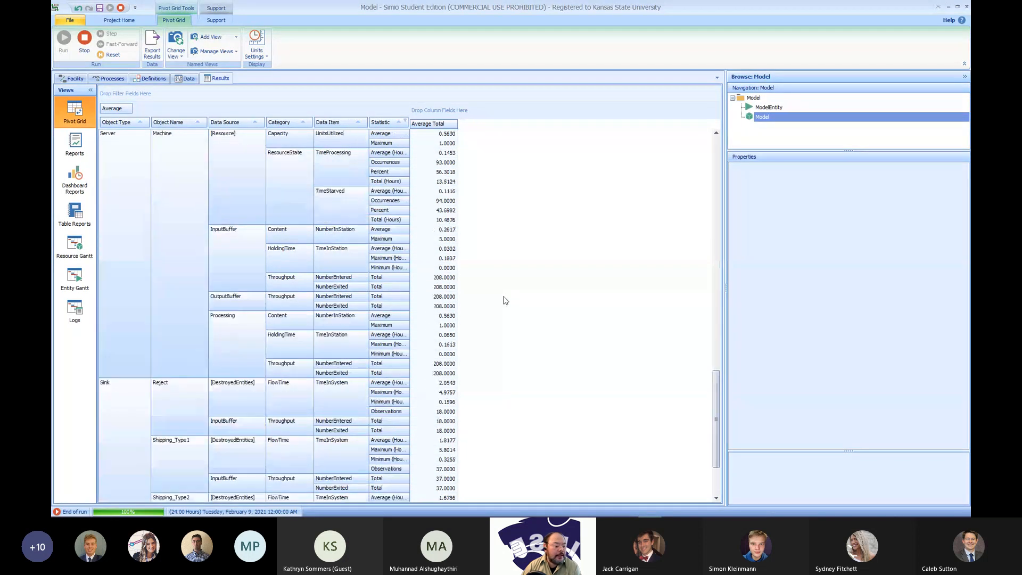
pyautogui.scroll(-4, 506, 301)
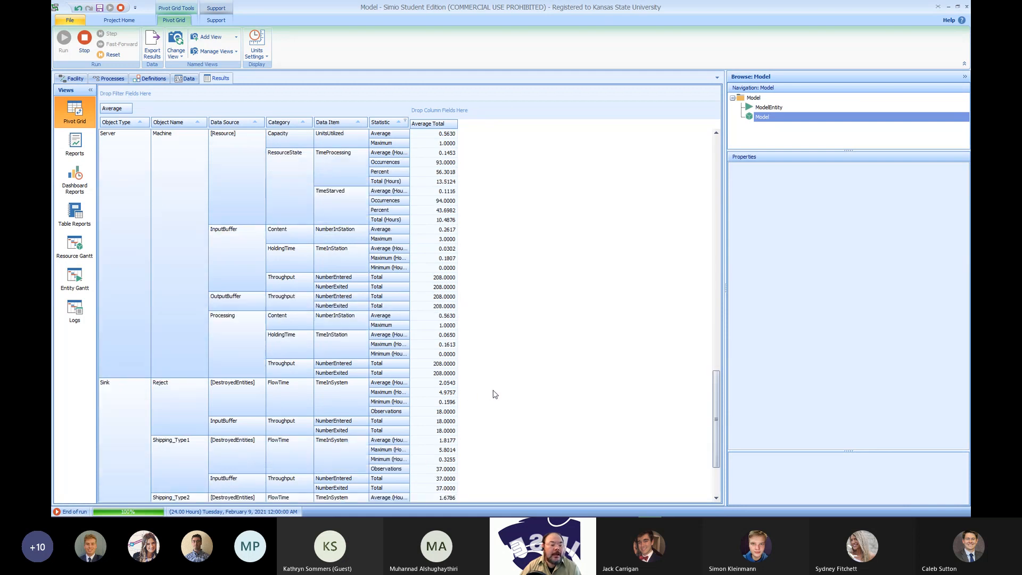
pyautogui.scroll(10, 494, 394)
pyautogui.scroll(9, 495, 394)
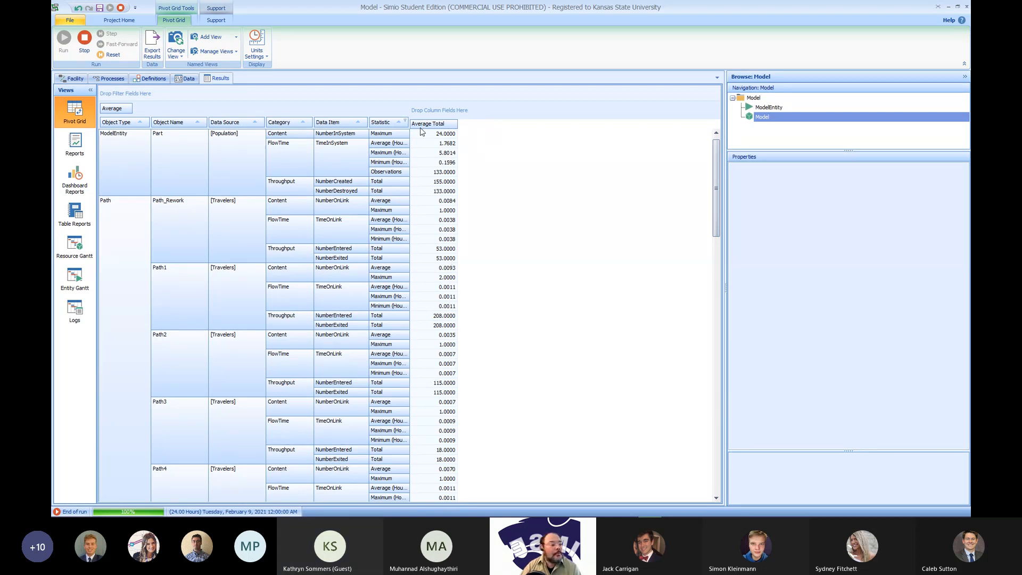
pyautogui.click(86, 43)
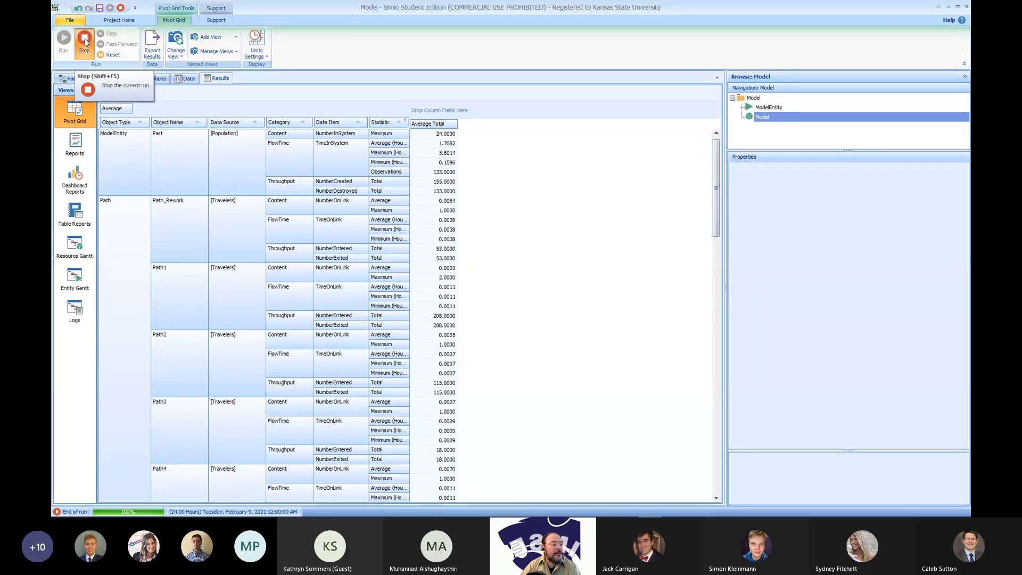
pyautogui.click(87, 42)
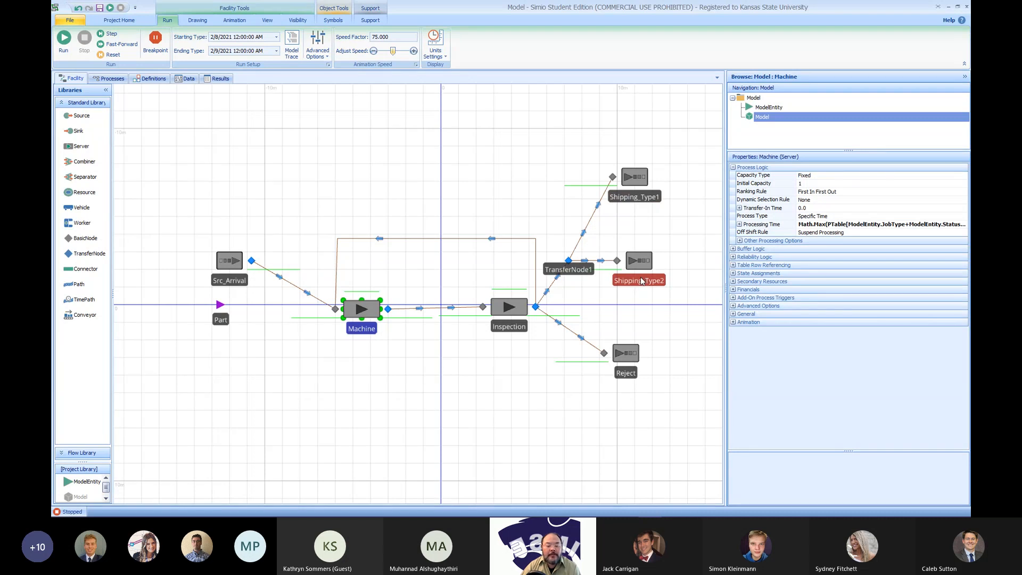
# Review the transfer node's routing rule and the selection weights of the three paths leaving Inspection
pyautogui.click(622, 241)
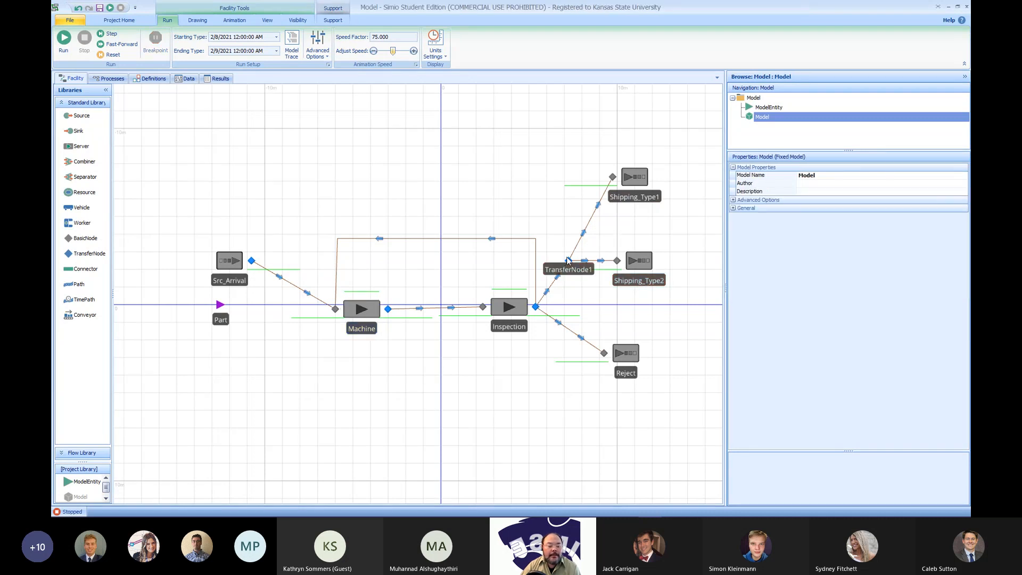
pyautogui.click(569, 260)
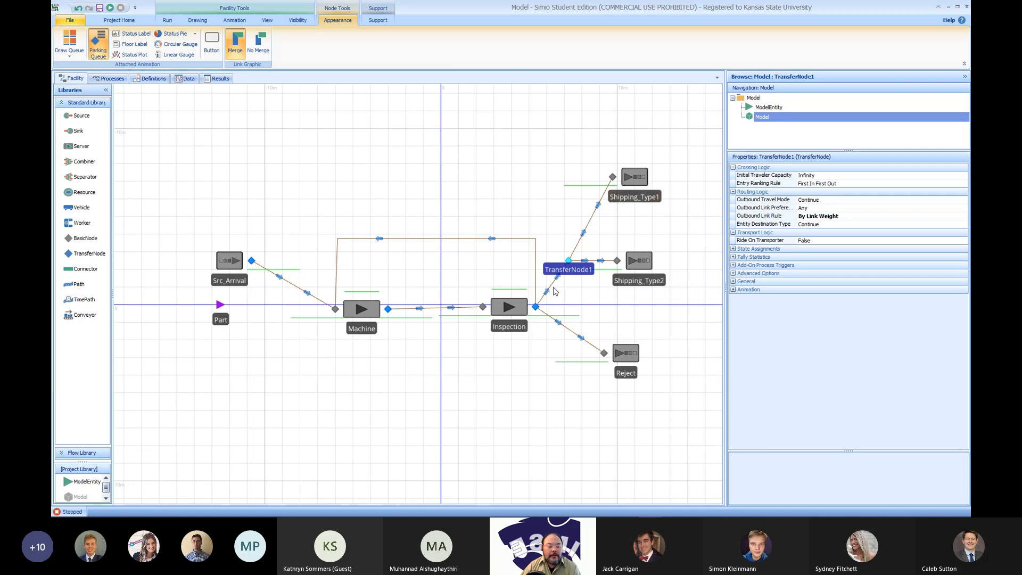
pyautogui.click(553, 288)
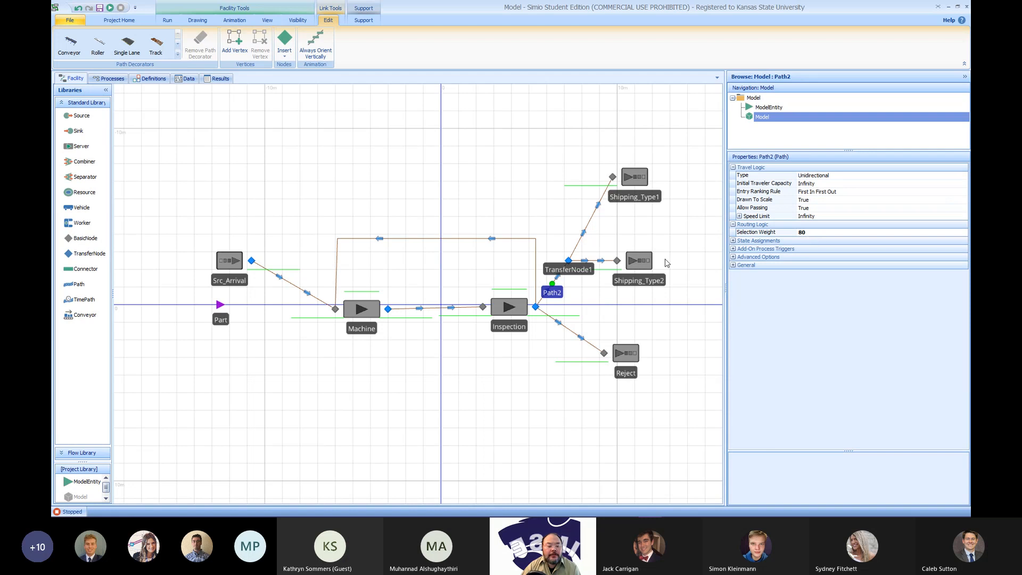
pyautogui.click(571, 331)
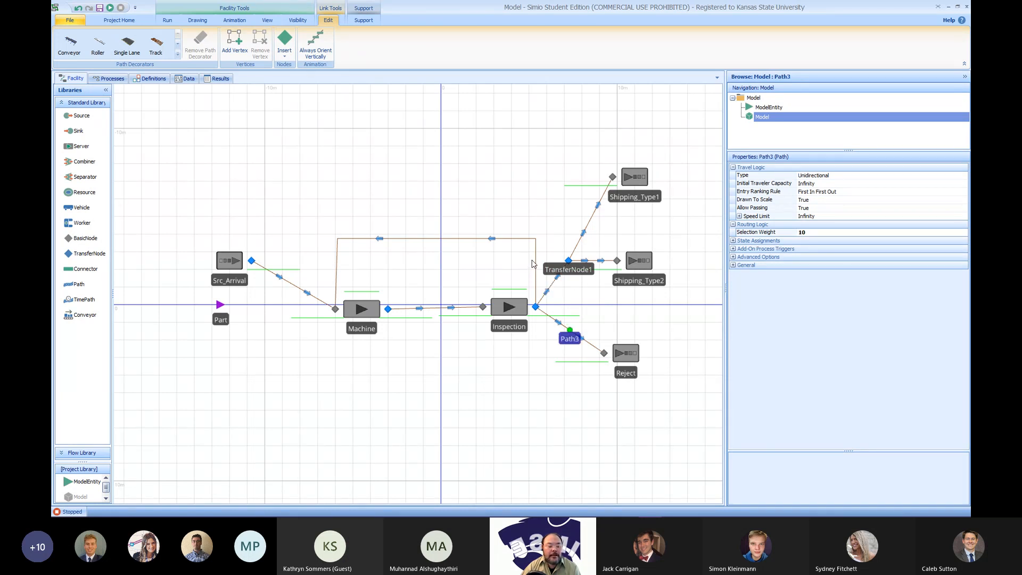
pyautogui.click(535, 263)
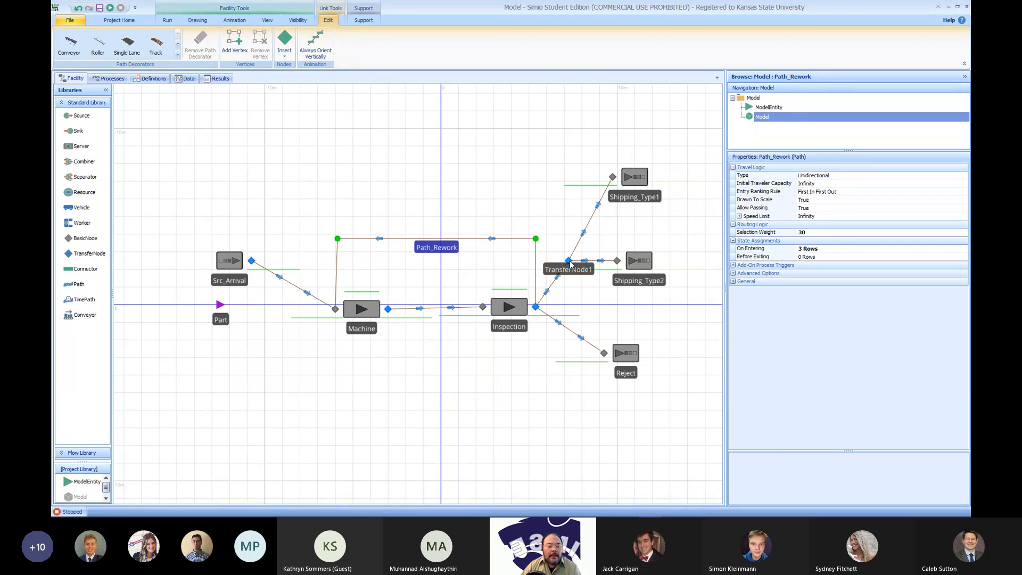
# Recheck the transfer node's outbound link rule against the weight expressions of the paths to Shipping_Type1 and Shipping_Type2
pyautogui.click(569, 261)
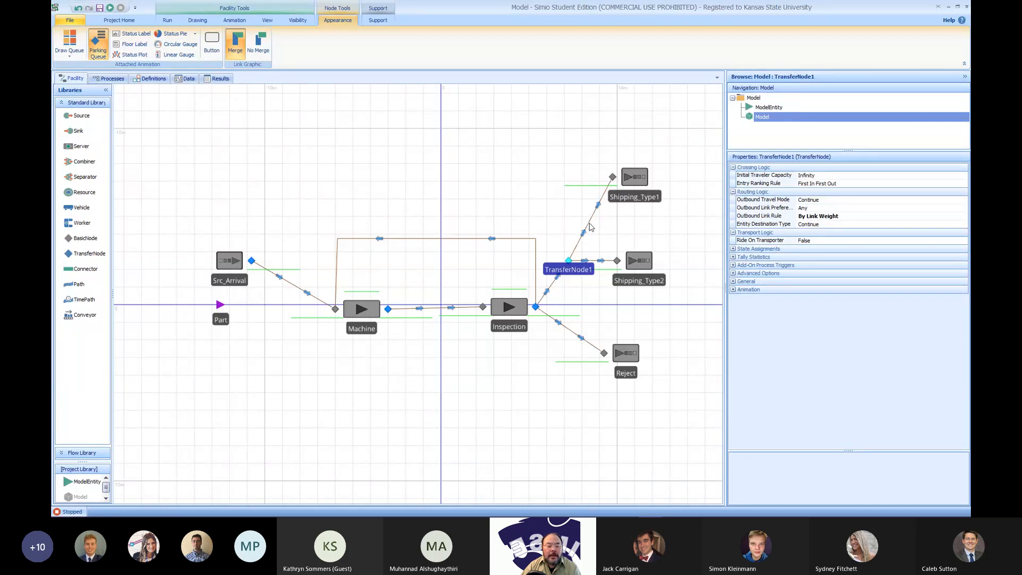
pyautogui.click(590, 228)
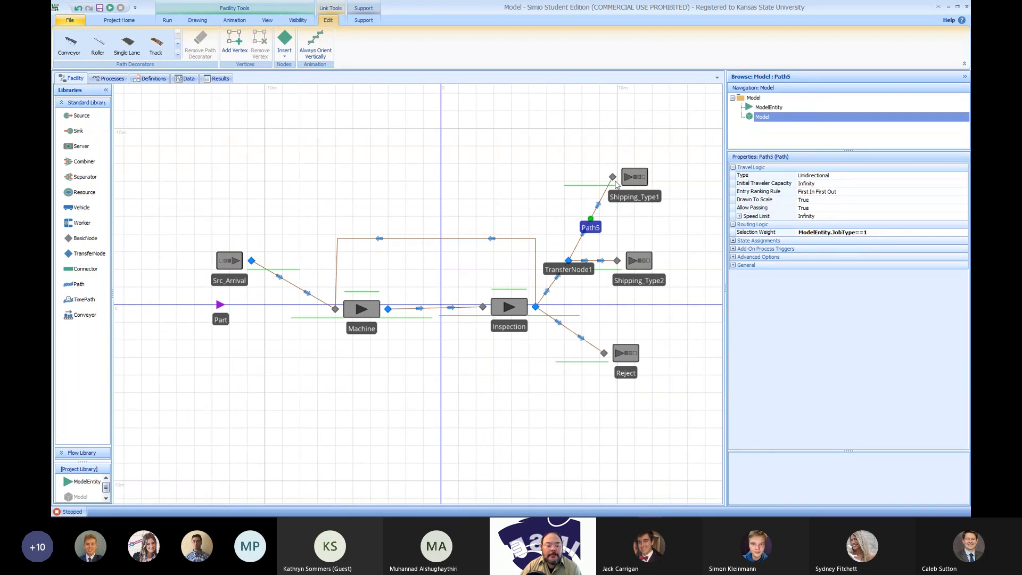
pyautogui.click(595, 263)
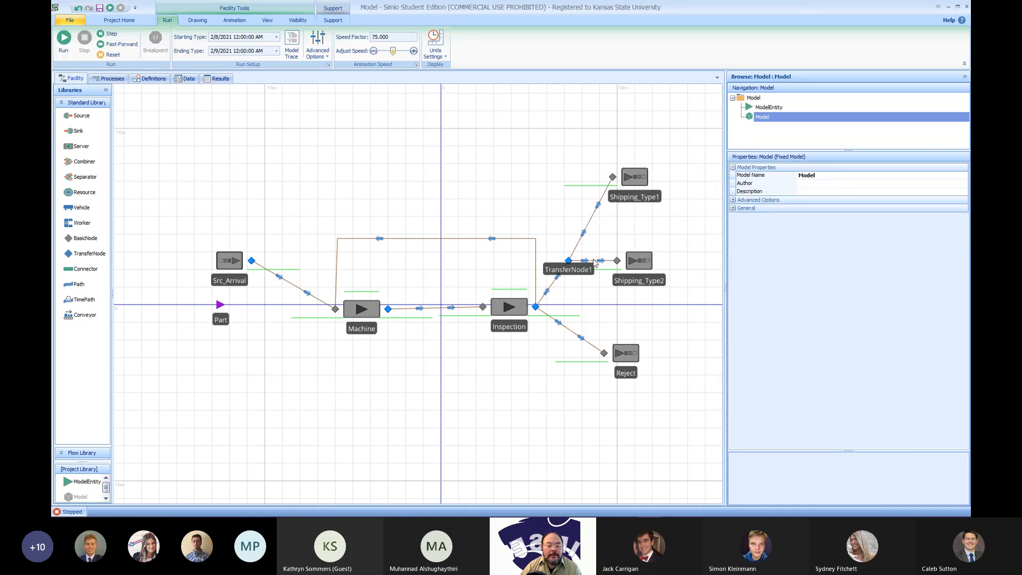
pyautogui.click(594, 262)
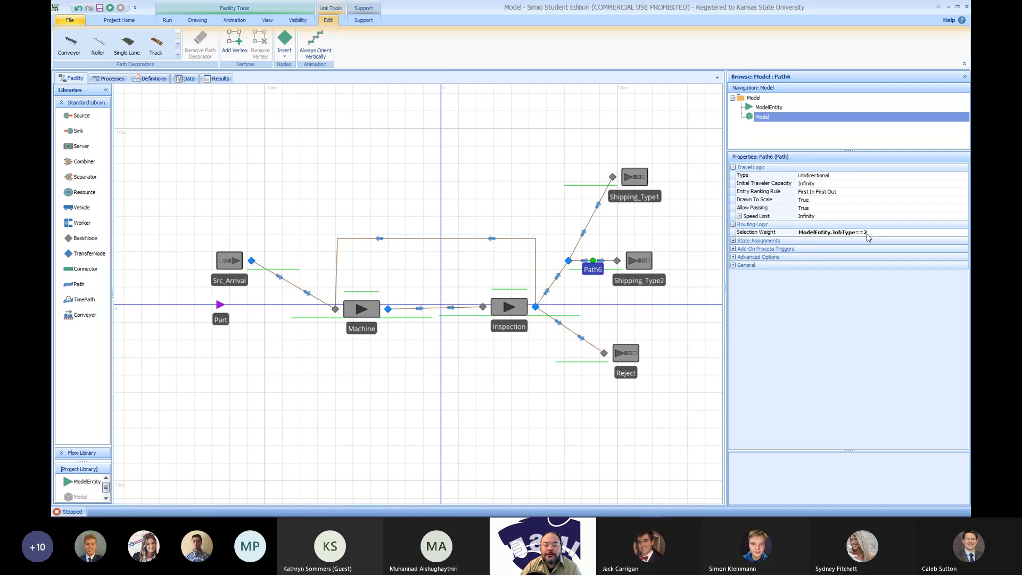
pyautogui.click(596, 266)
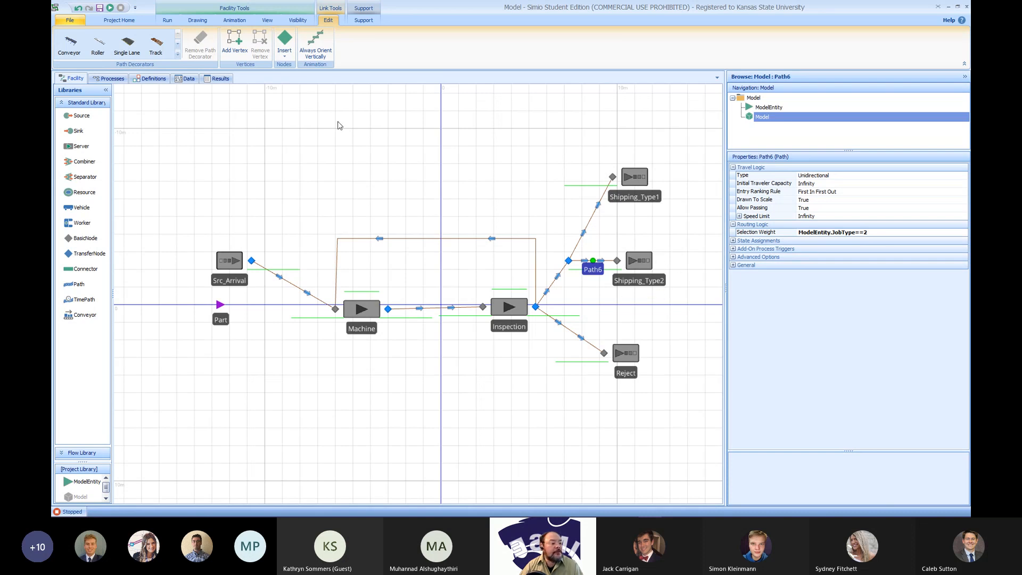
# Examine the path and sink throughput in the results, comparing Reject, Shipping_Type1 and Shipping_Type2
pyautogui.click(220, 80)
pyautogui.scroll(-10, 278, 300)
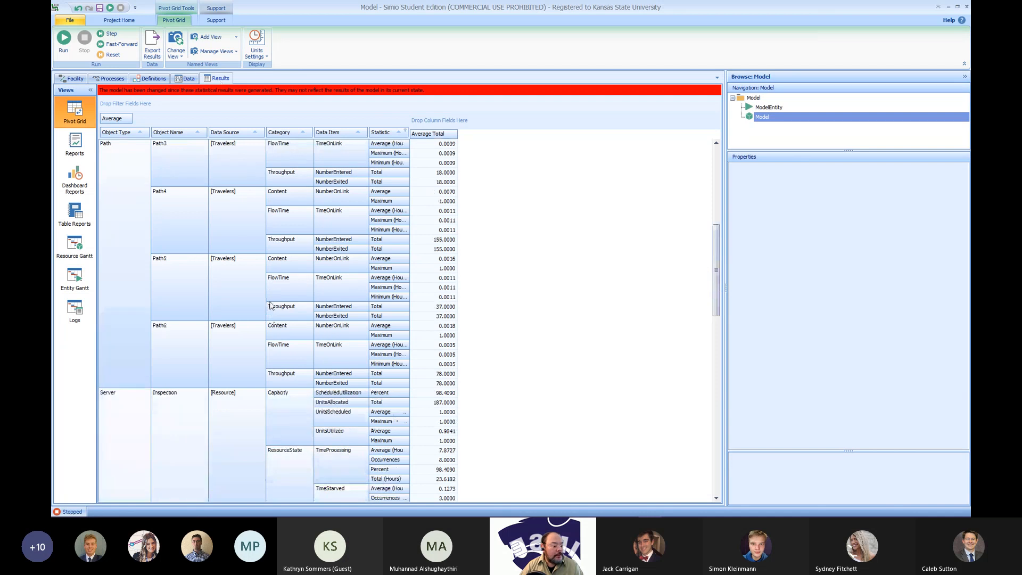
pyautogui.scroll(-10, 277, 300)
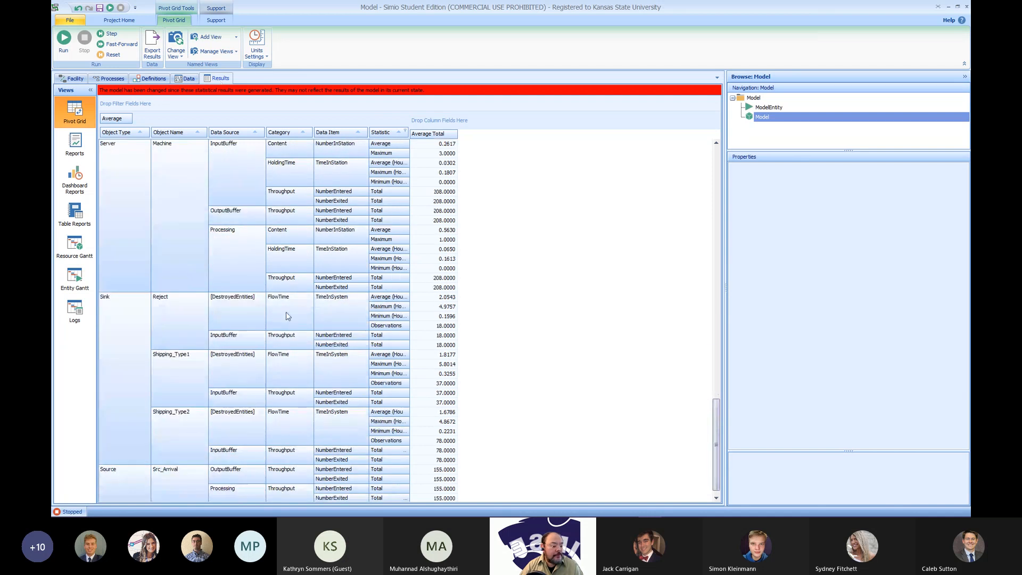